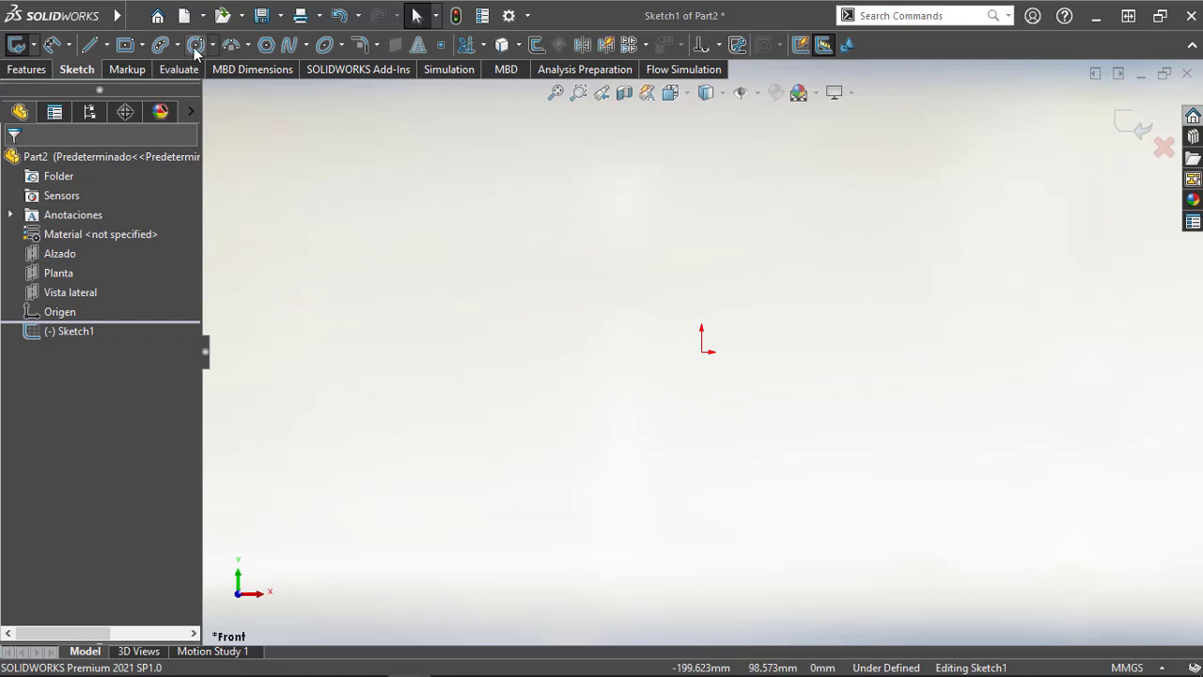
Step: Sketch three concentric circles centred on the origin, the innermost with a radius of about 34 mm
{"action": "left_click", "coordinate": [195, 45]}
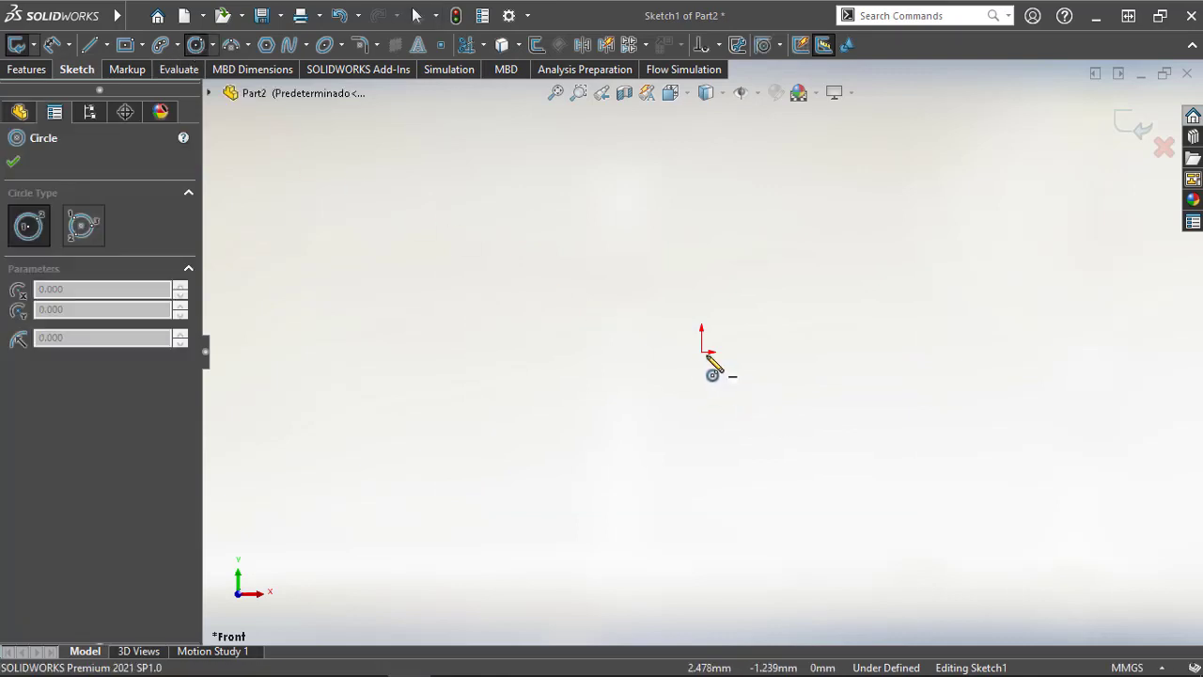
{"action": "left_click", "coordinate": [701, 353]}
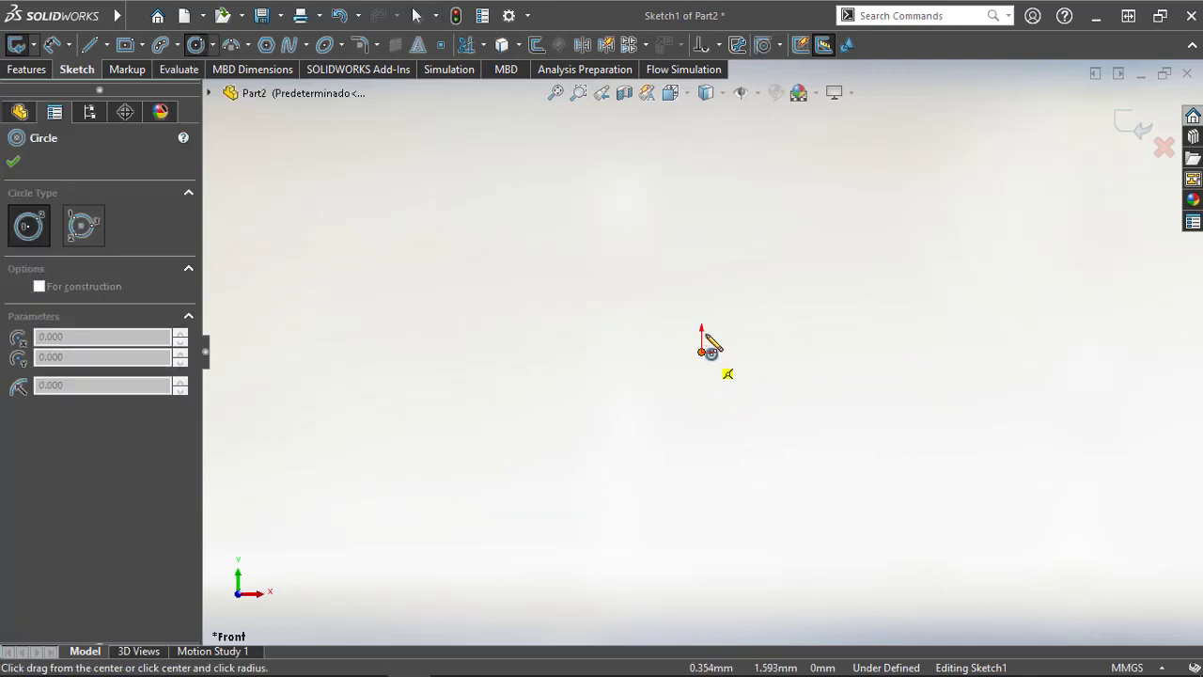
{"action": "left_click", "coordinate": [720, 266]}
{"action": "left_click", "coordinate": [702, 353]}
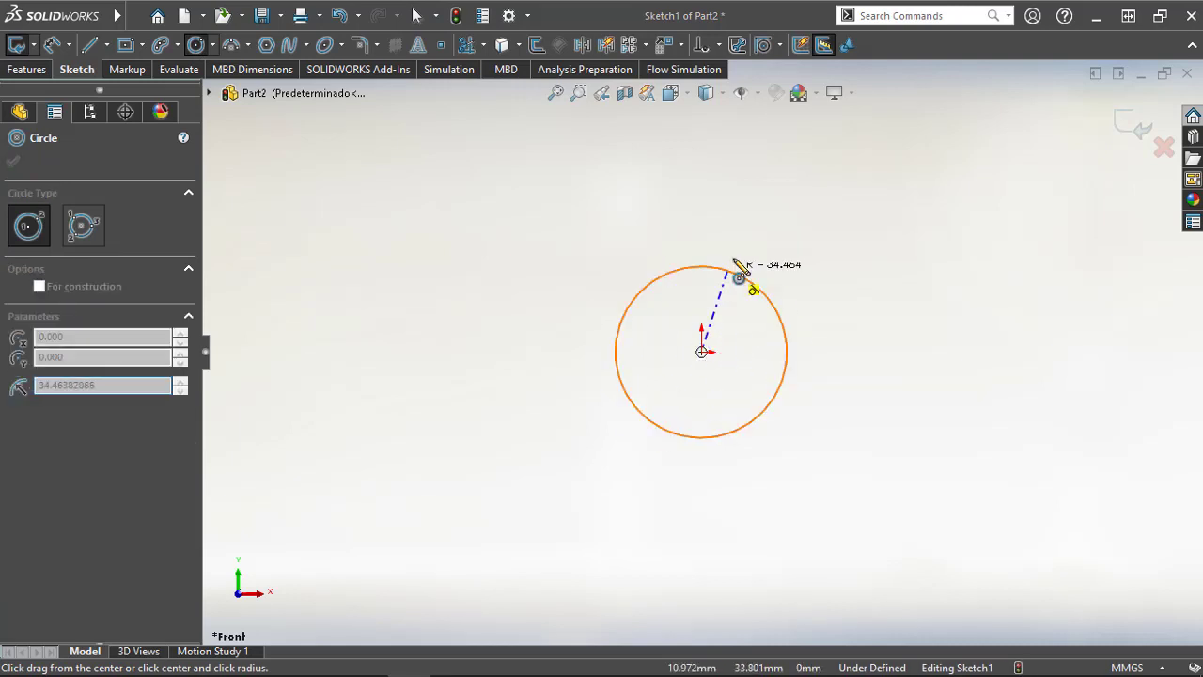
{"action": "left_click", "coordinate": [750, 257]}
{"action": "left_click", "coordinate": [701, 351]}
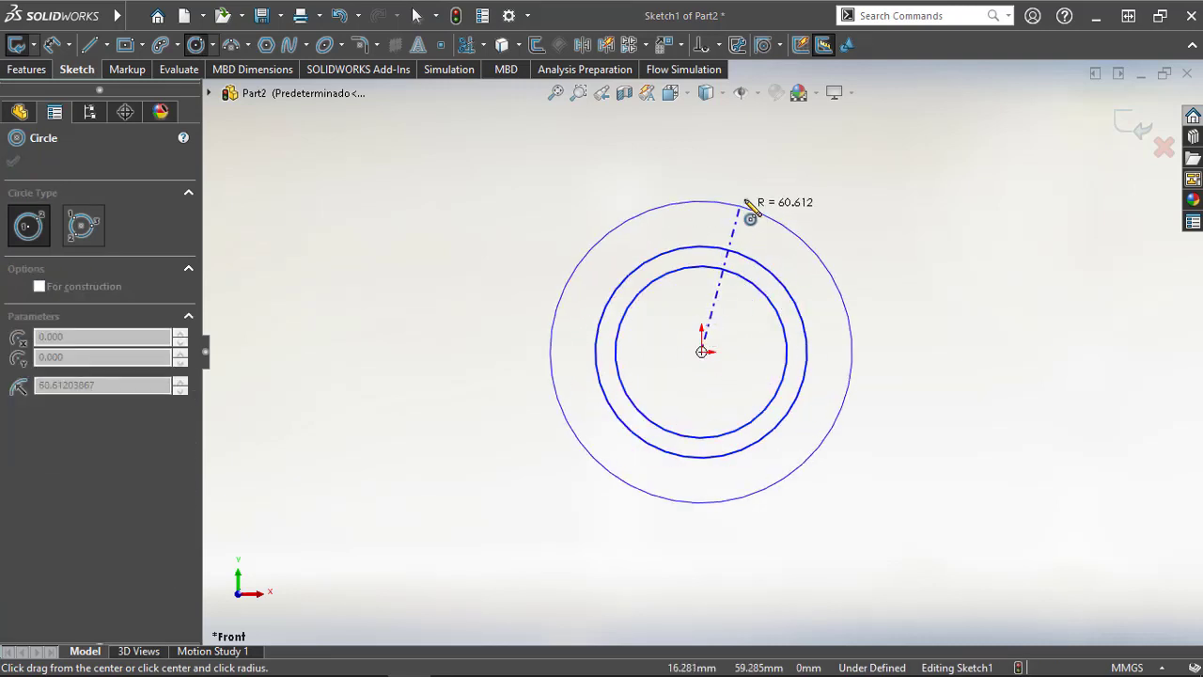
{"action": "left_click", "coordinate": [752, 205]}
{"action": "key", "text": "Escape"}
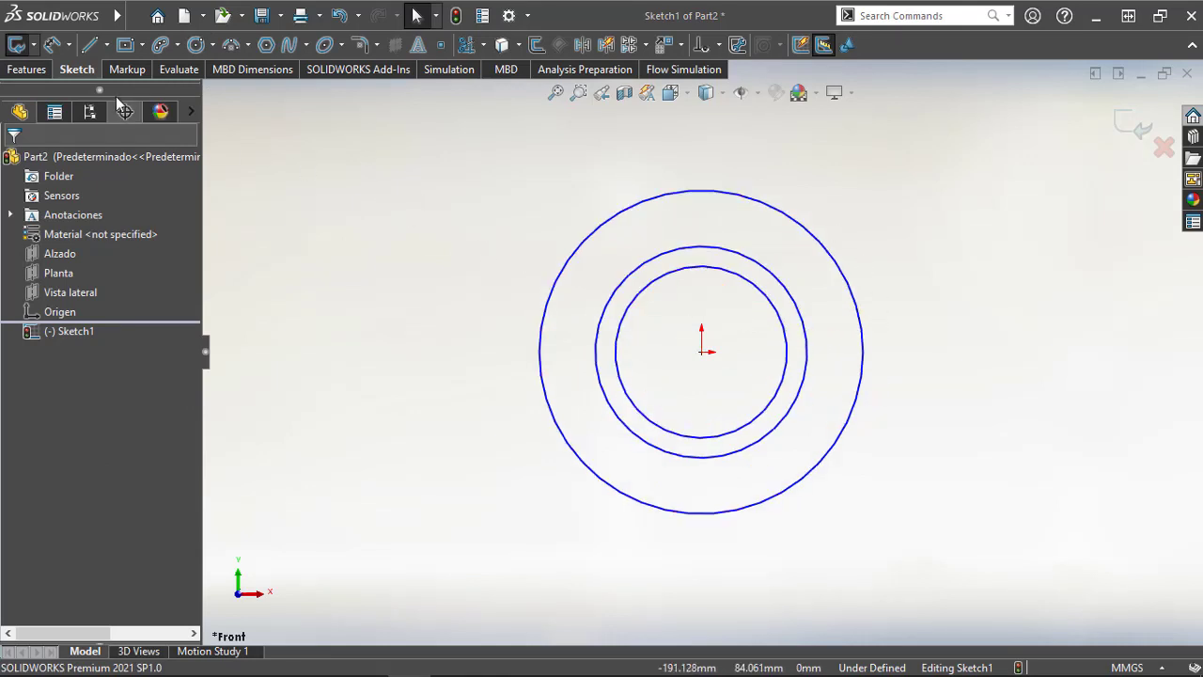
Step: Dimension the innermost circle with a diameter of 20 mm
{"action": "left_click", "coordinate": [49, 48]}
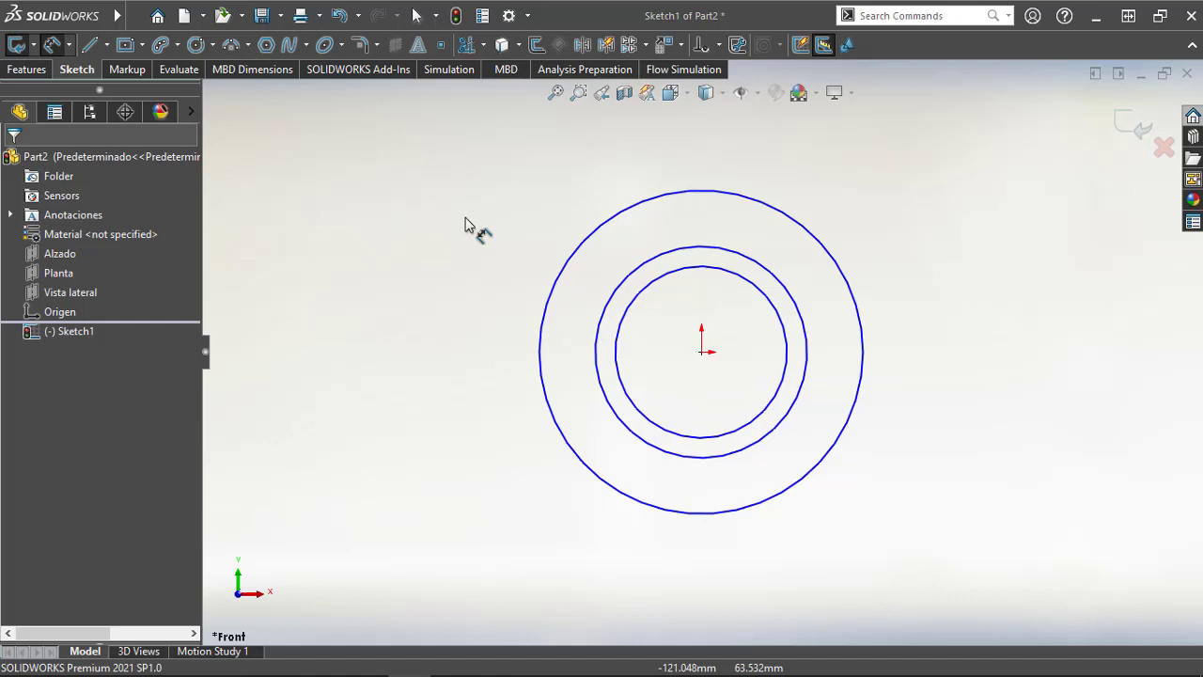
{"action": "left_click", "coordinate": [713, 280]}
{"action": "left_click", "coordinate": [724, 317]}
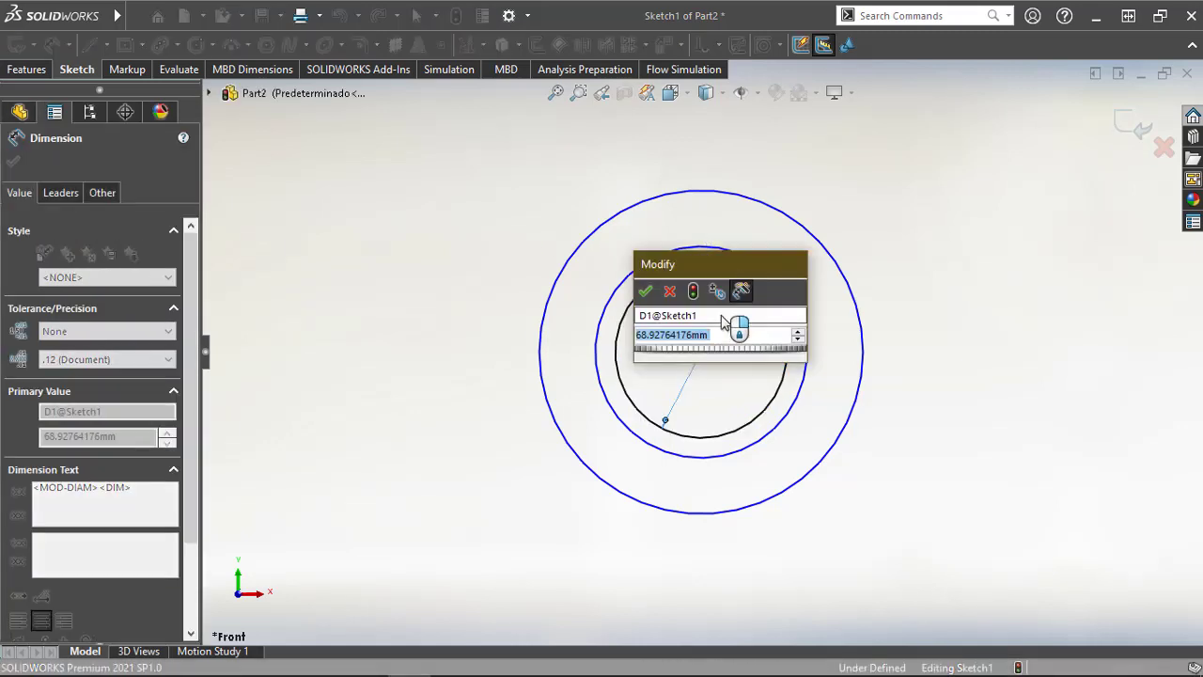
{"action": "type", "text": "2"}
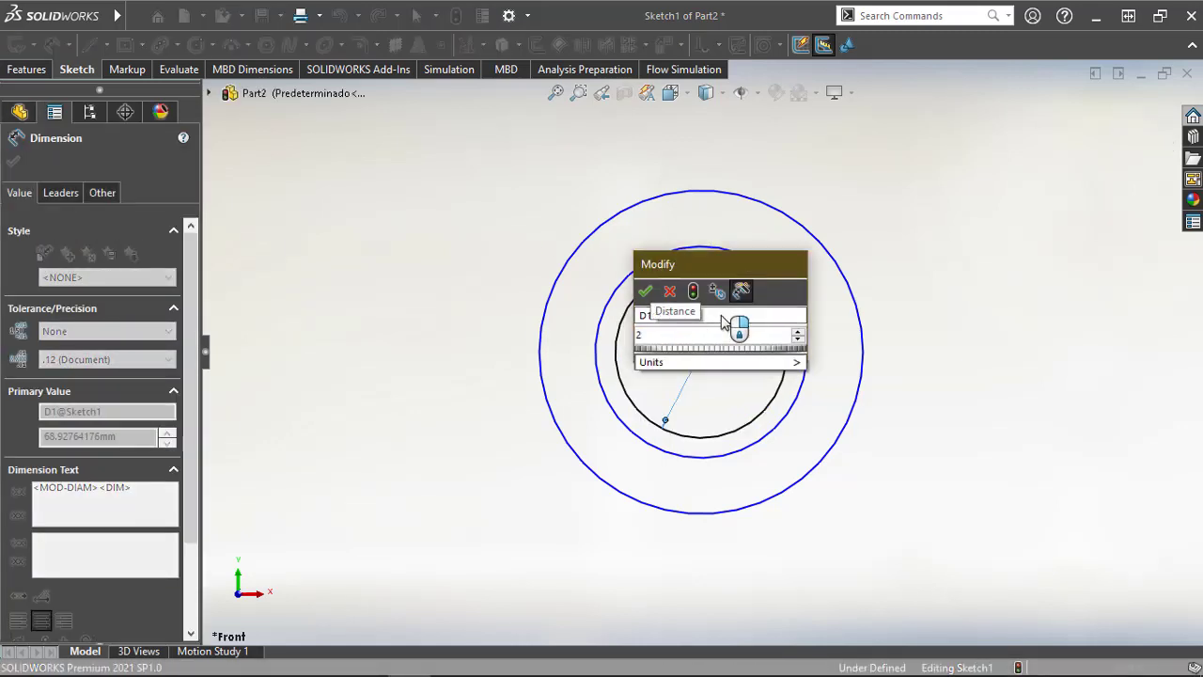
{"action": "type", "text": "0"}
{"action": "key", "text": "Return"}
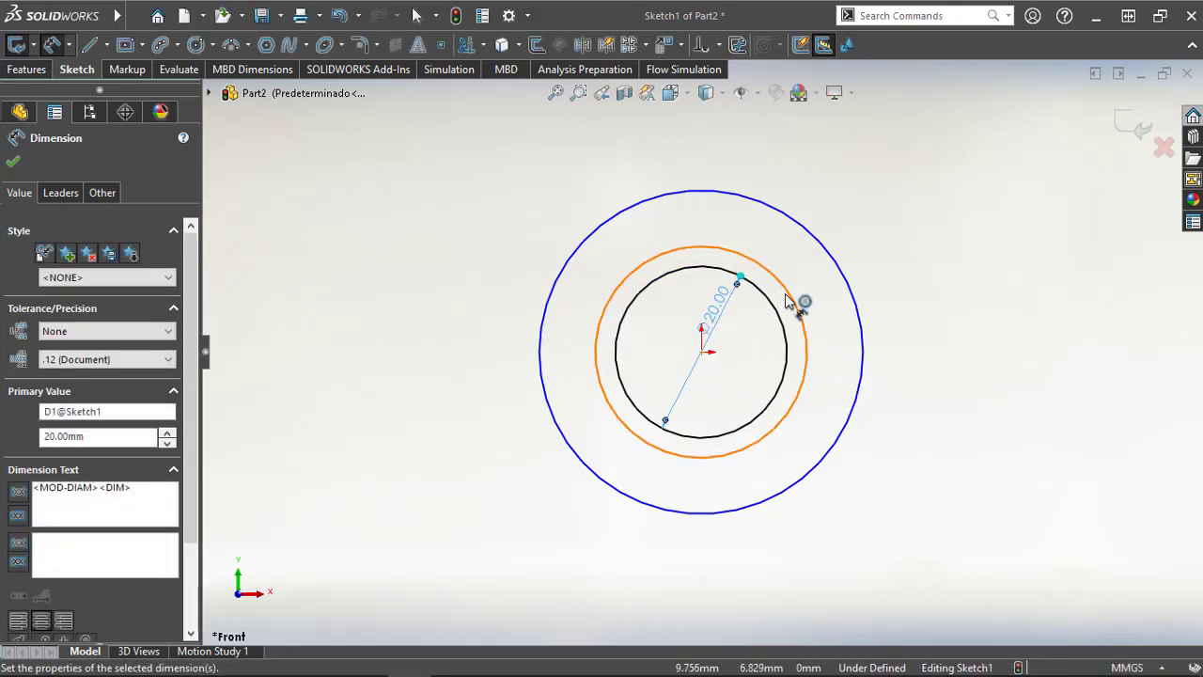
Step: Dimension the circle just outside the 20 mm circle with a diameter of 40 mm
{"action": "left_click", "coordinate": [788, 294]}
{"action": "left_click", "coordinate": [776, 244]}
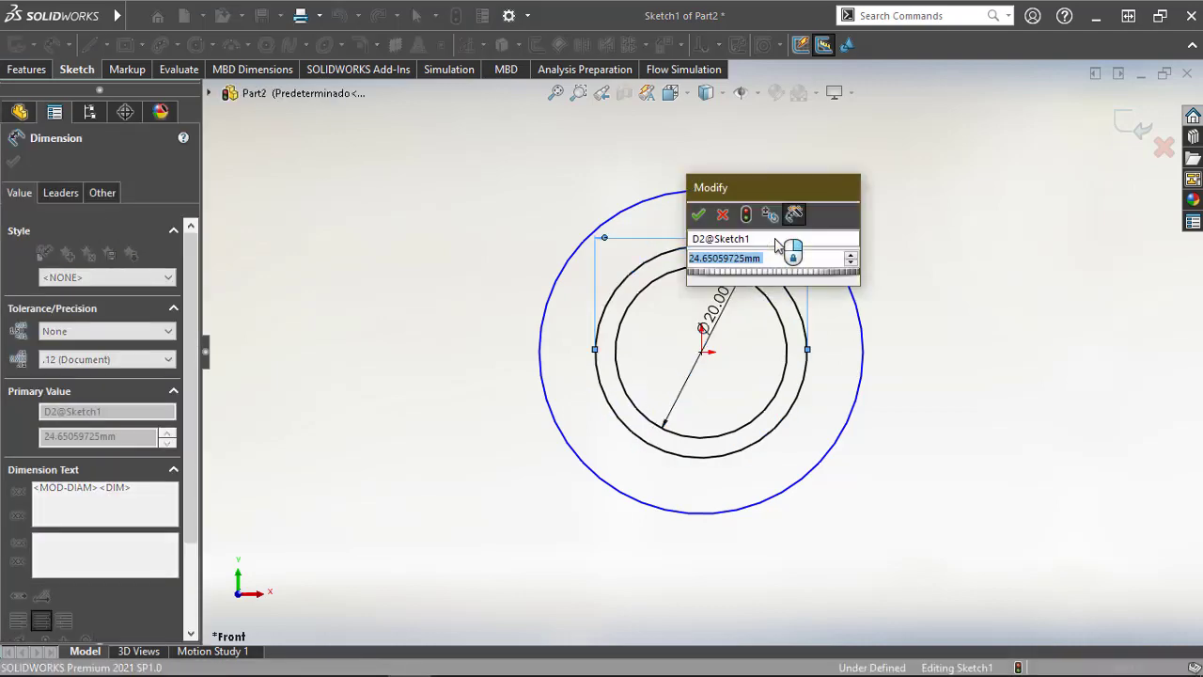
{"action": "type", "text": "40"}
{"action": "key", "text": "Return"}
{"action": "key", "text": "Escape"}
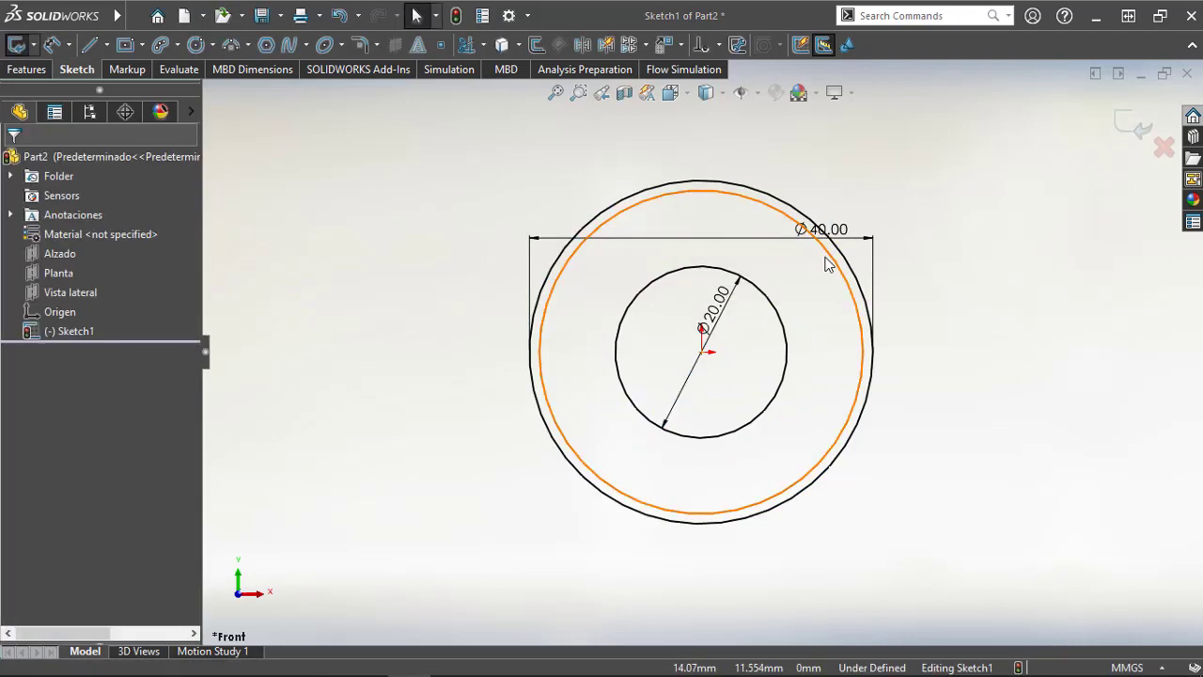
Step: Enlarge the undimensioned circle beyond the 40 mm circle, set the radial gap between them to 30 mm, and exit the sketch
{"action": "left_click_drag", "start_coordinate": [833, 261], "coordinate": [928, 283]}
{"action": "left_click", "coordinate": [1000, 325]}
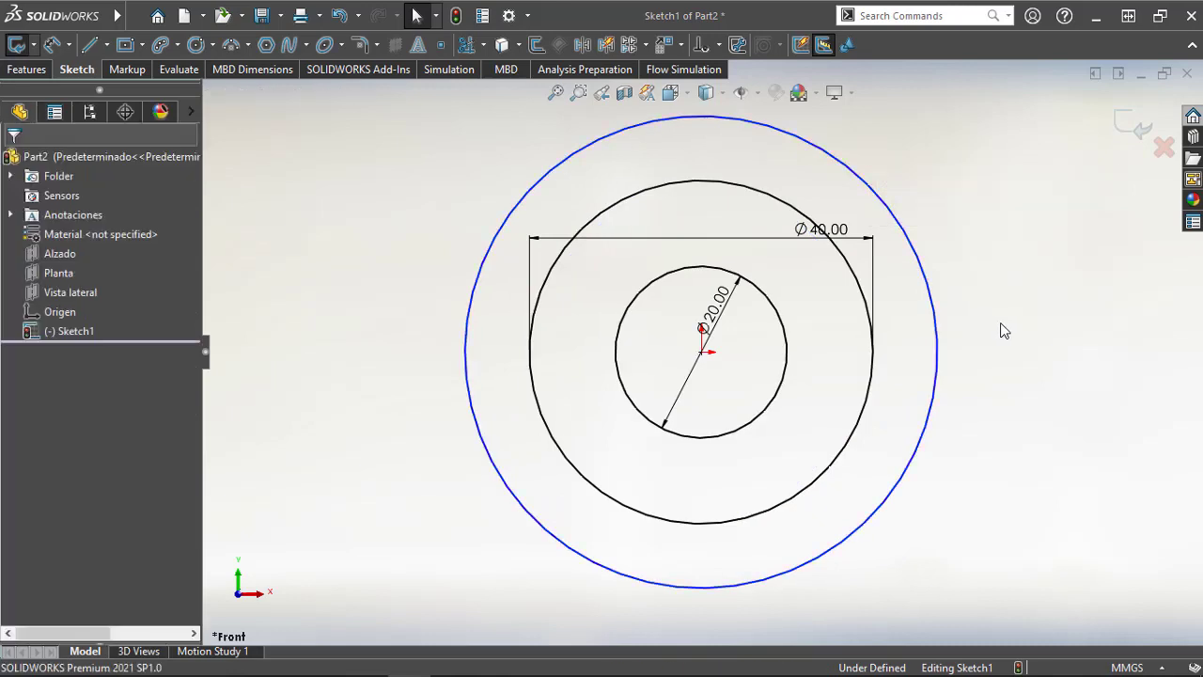
{"action": "left_click", "coordinate": [51, 46]}
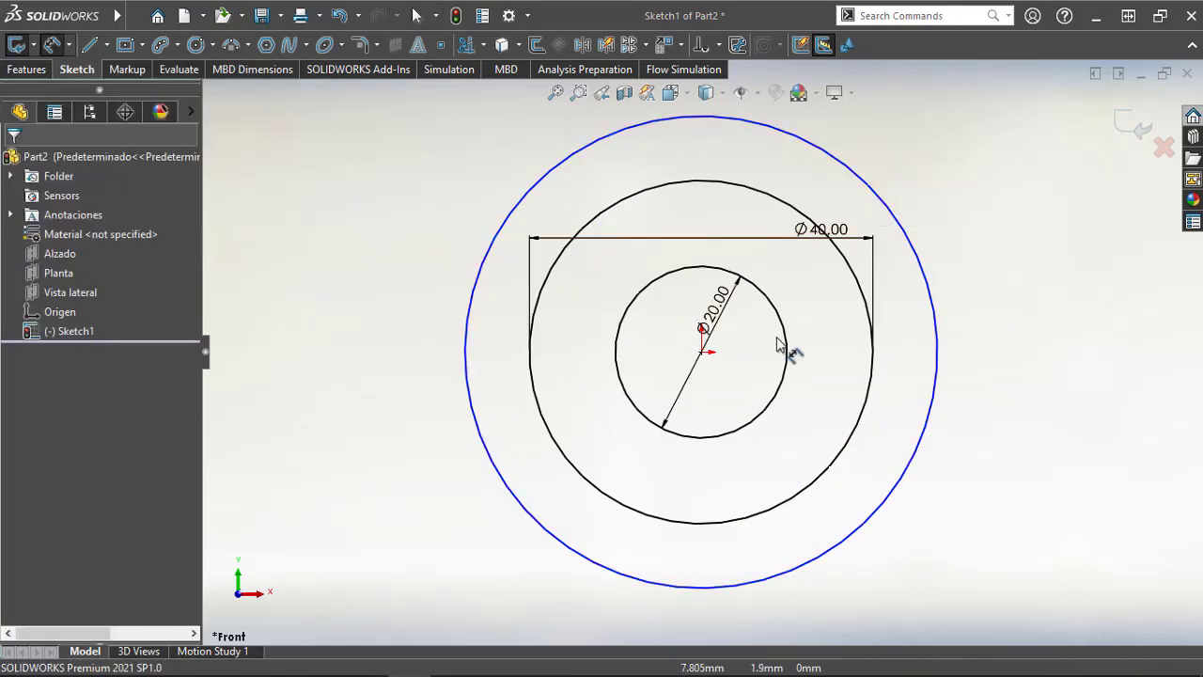
{"action": "left_click", "coordinate": [871, 376]}
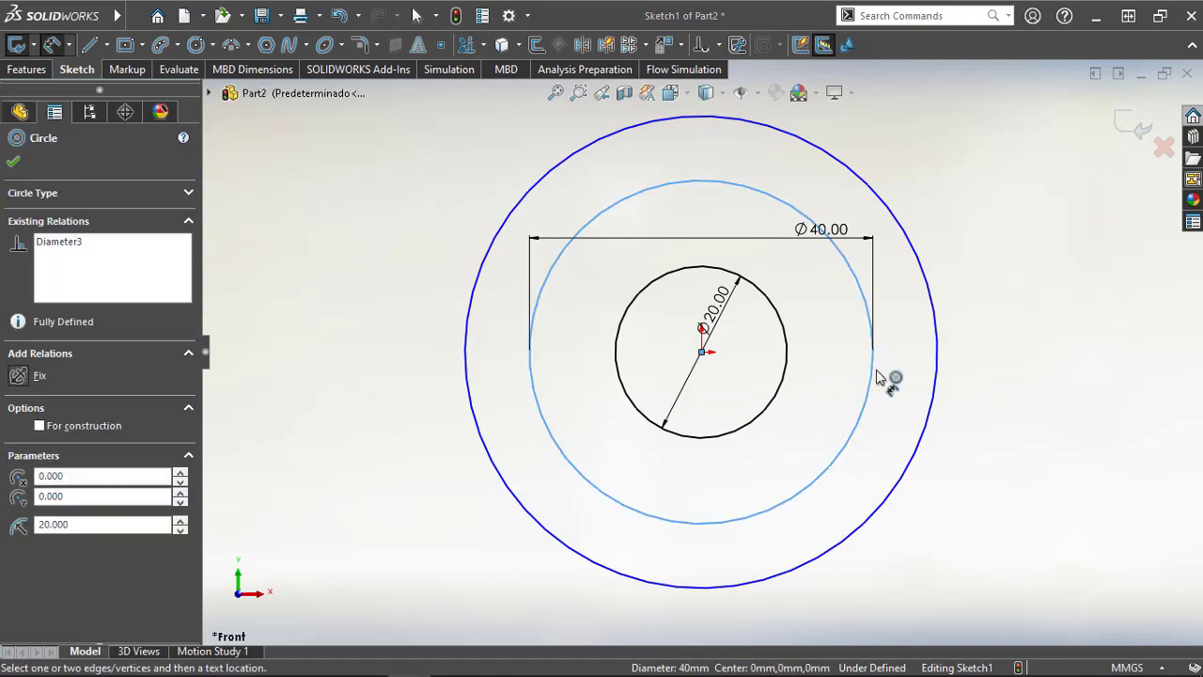
{"action": "left_click", "coordinate": [937, 375]}
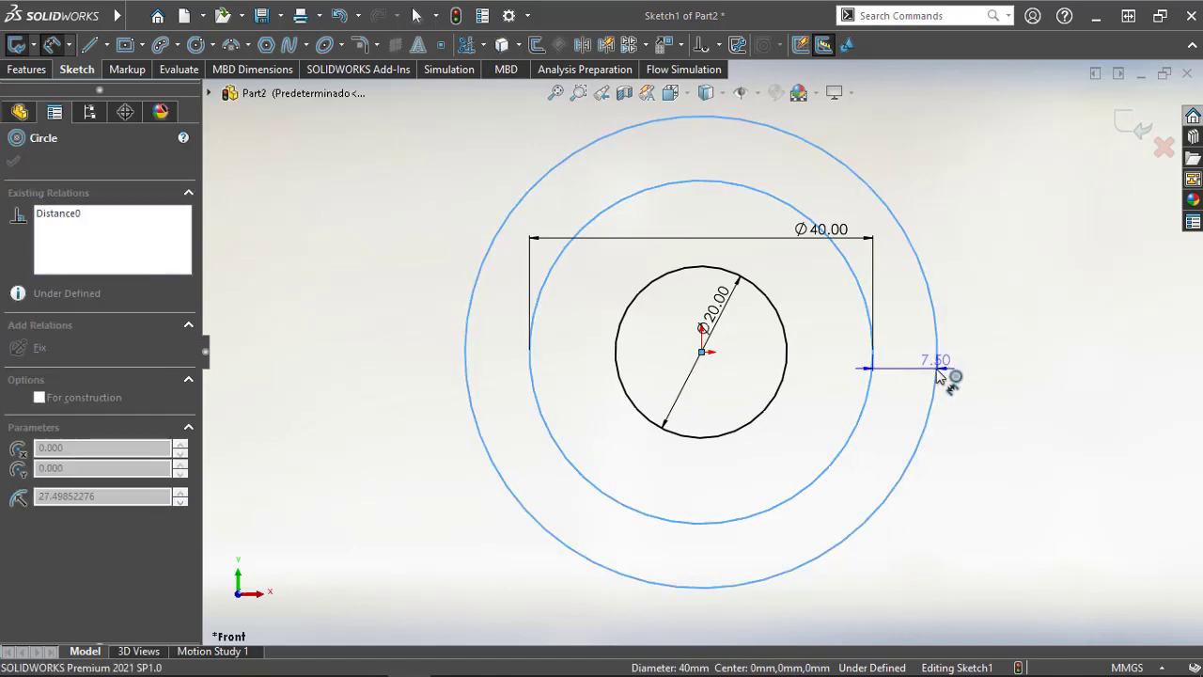
{"action": "left_click", "coordinate": [978, 323]}
{"action": "type", "text": "30"}
{"action": "key", "text": "Return"}
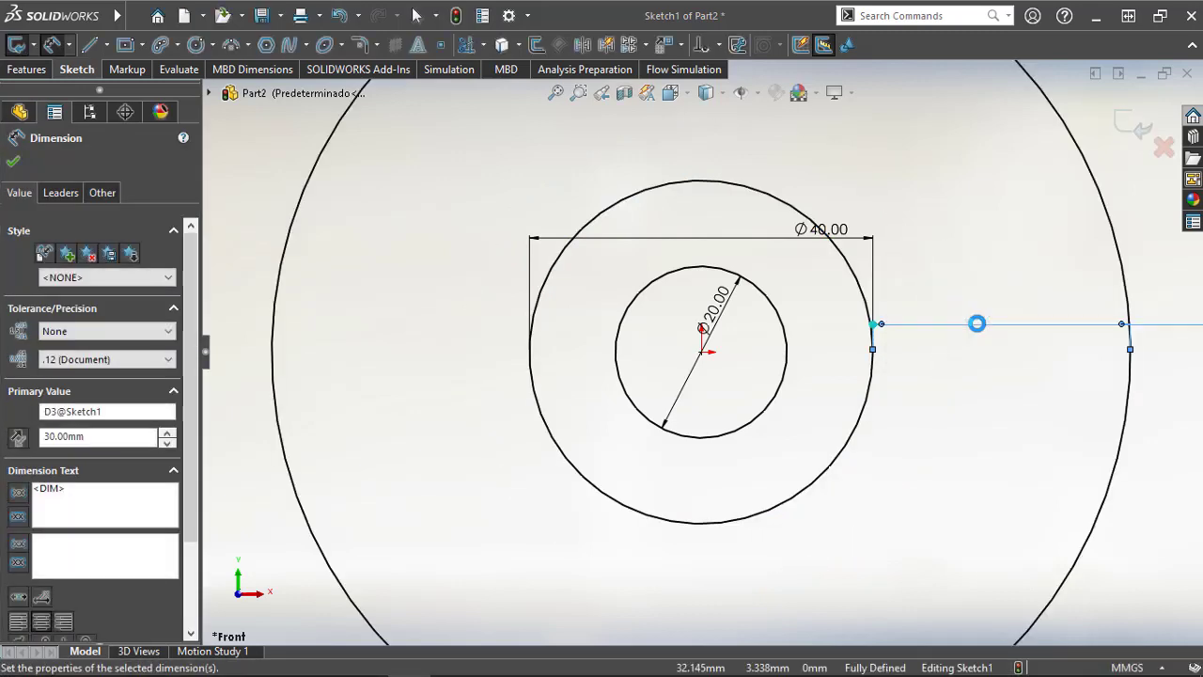
{"action": "key", "text": "Escape"}
{"action": "key", "text": "f"}
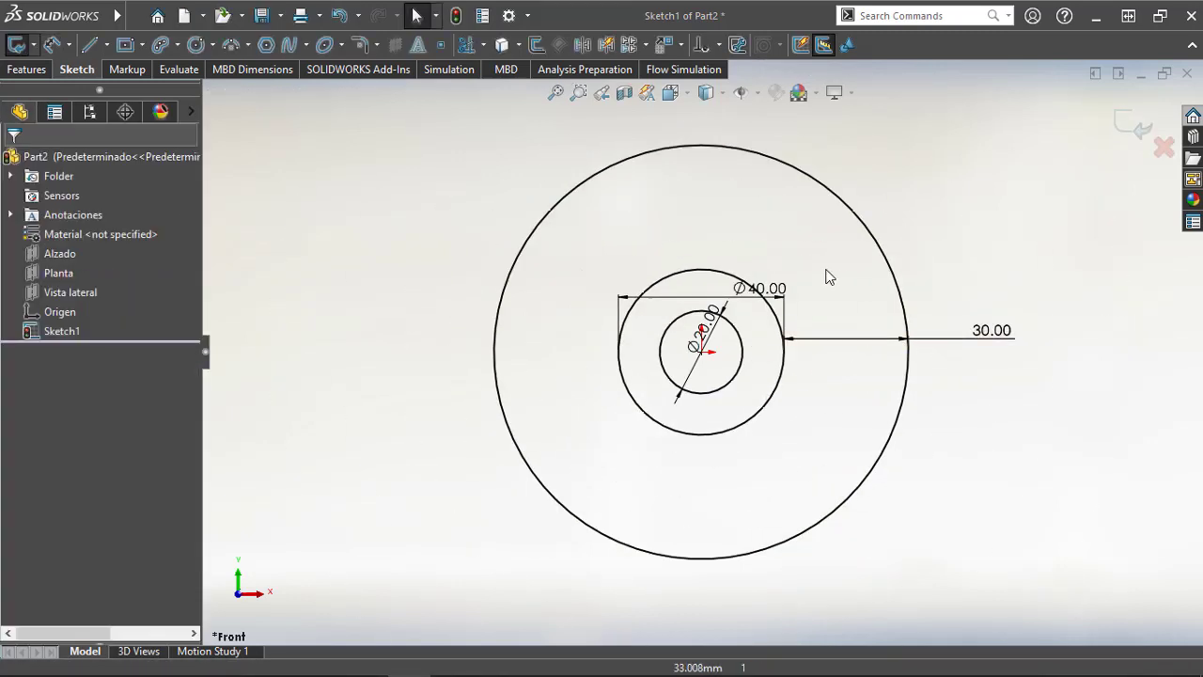
{"action": "left_click", "coordinate": [1118, 128]}
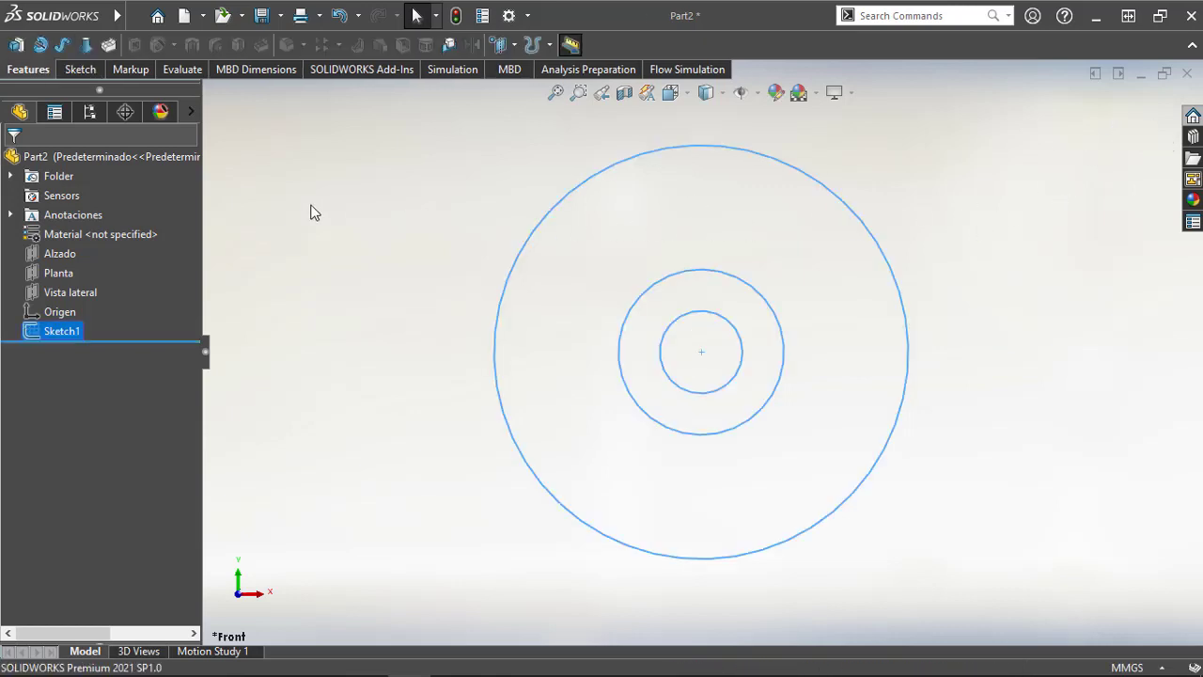
Step: Extrude the ring region between the 20 mm and 40 mm circles to a blind depth of 10 mm
{"action": "left_click", "coordinate": [16, 44]}
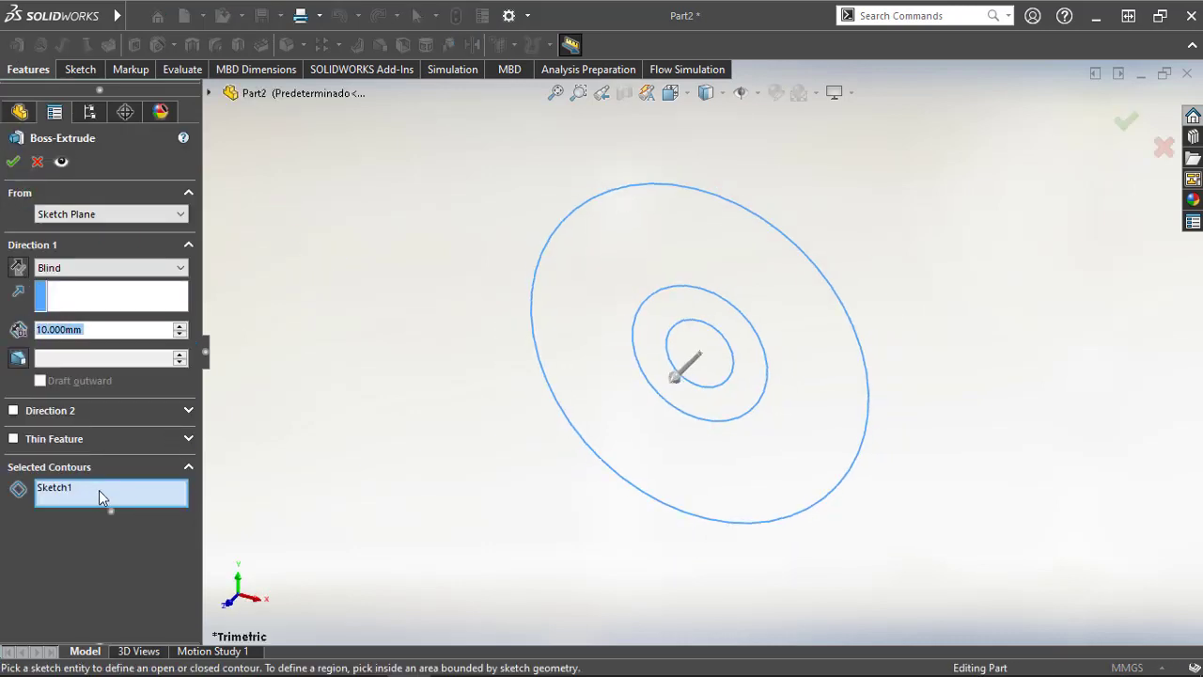
{"action": "left_click", "coordinate": [677, 314]}
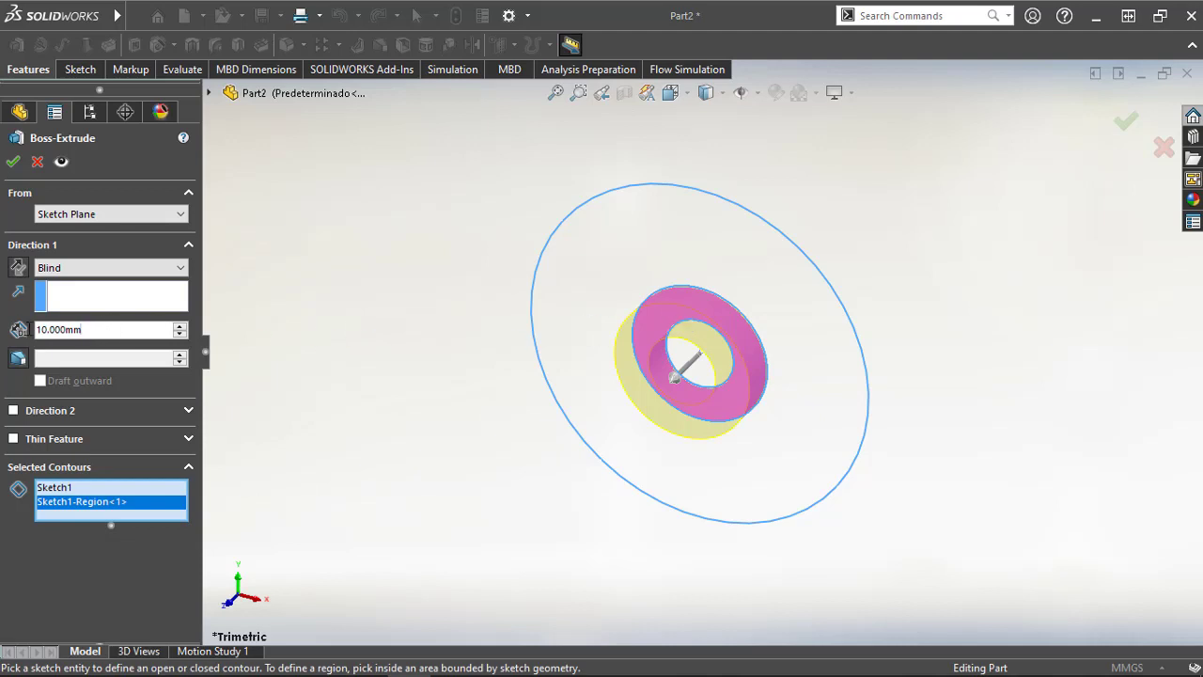
{"action": "double_click", "coordinate": [82, 330]}
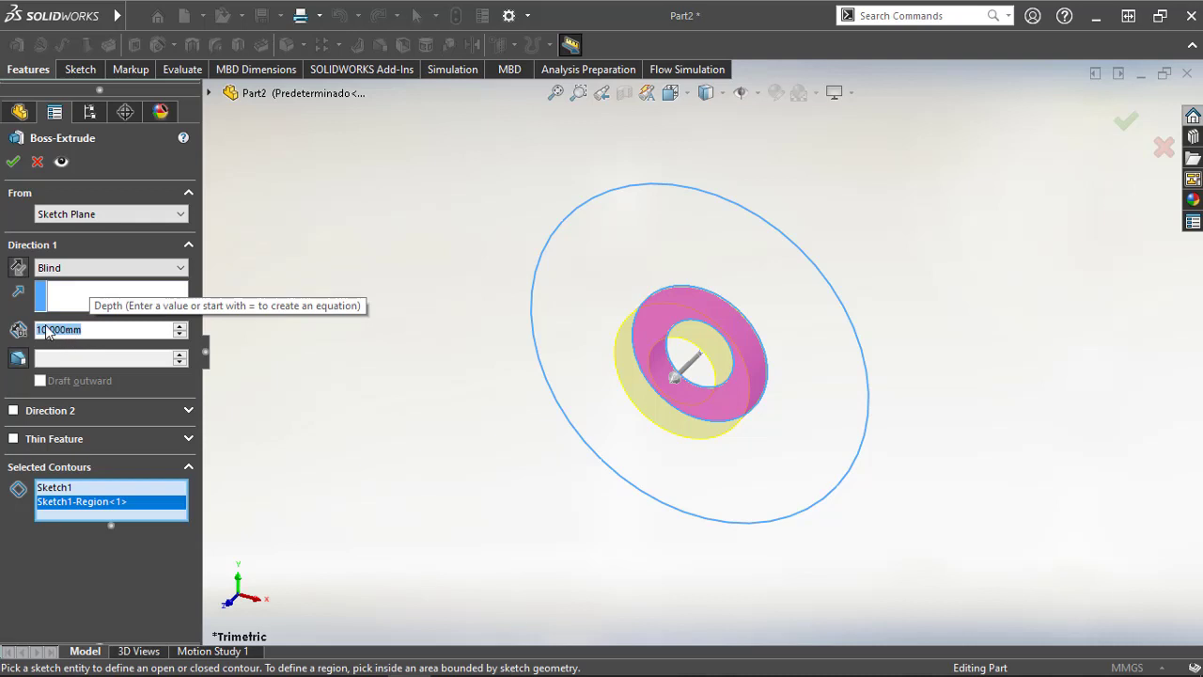
{"action": "key", "text": "Return"}
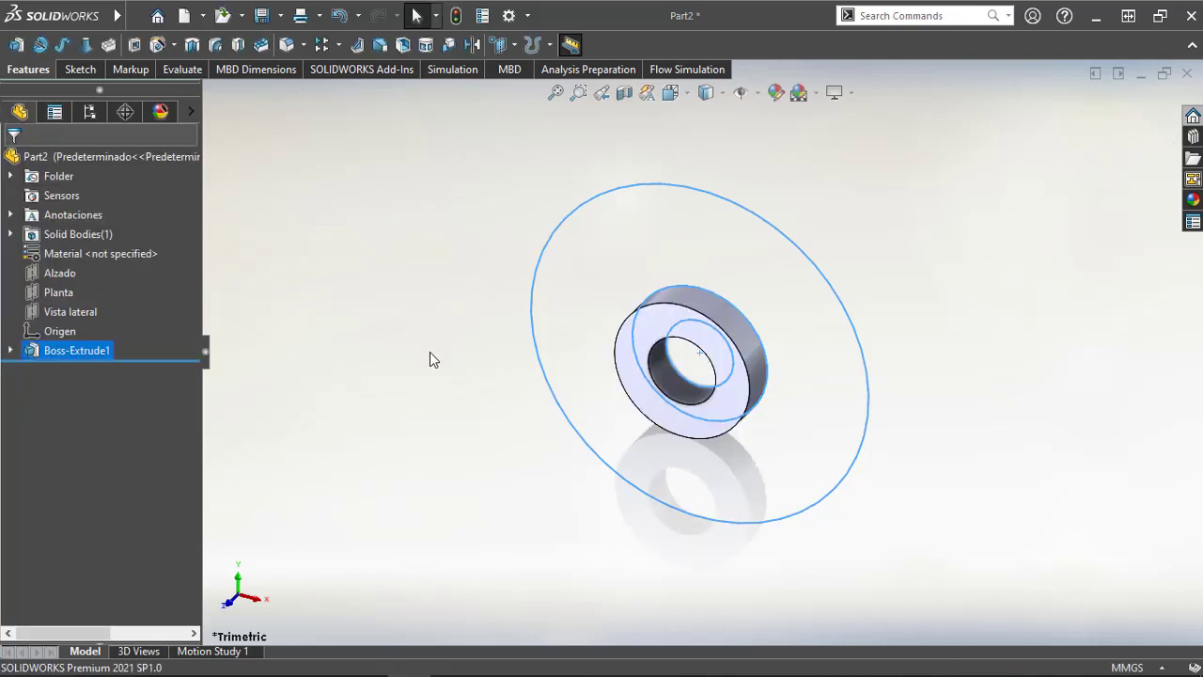
{"action": "left_click", "coordinate": [430, 353]}
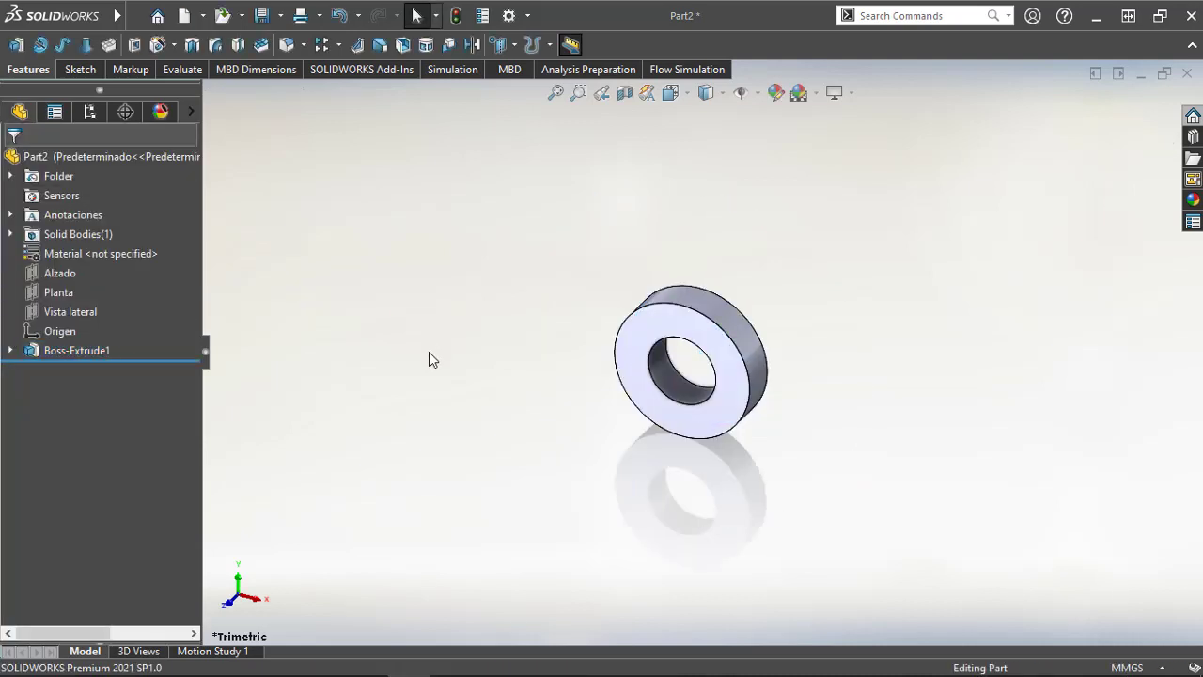
Step: Reuse the same sketch to extrude its outer ring region 10 mm as a separate body, with Merge result turned off
{"action": "left_click", "coordinate": [10, 351]}
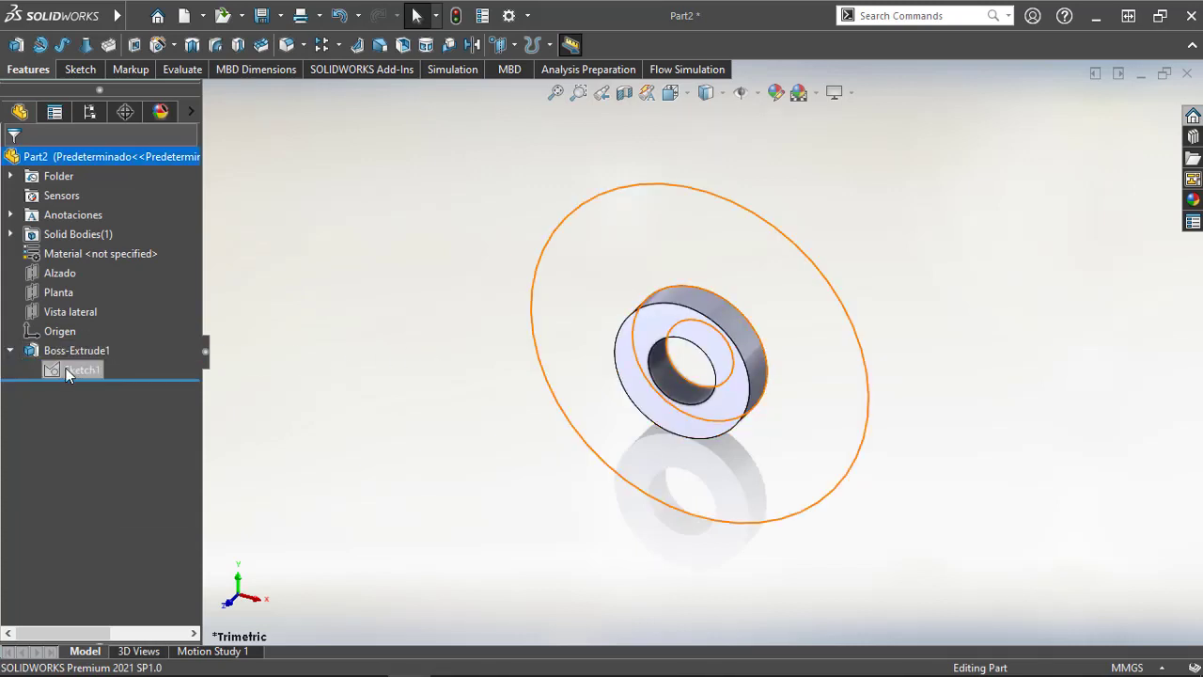
{"action": "left_click", "coordinate": [73, 370]}
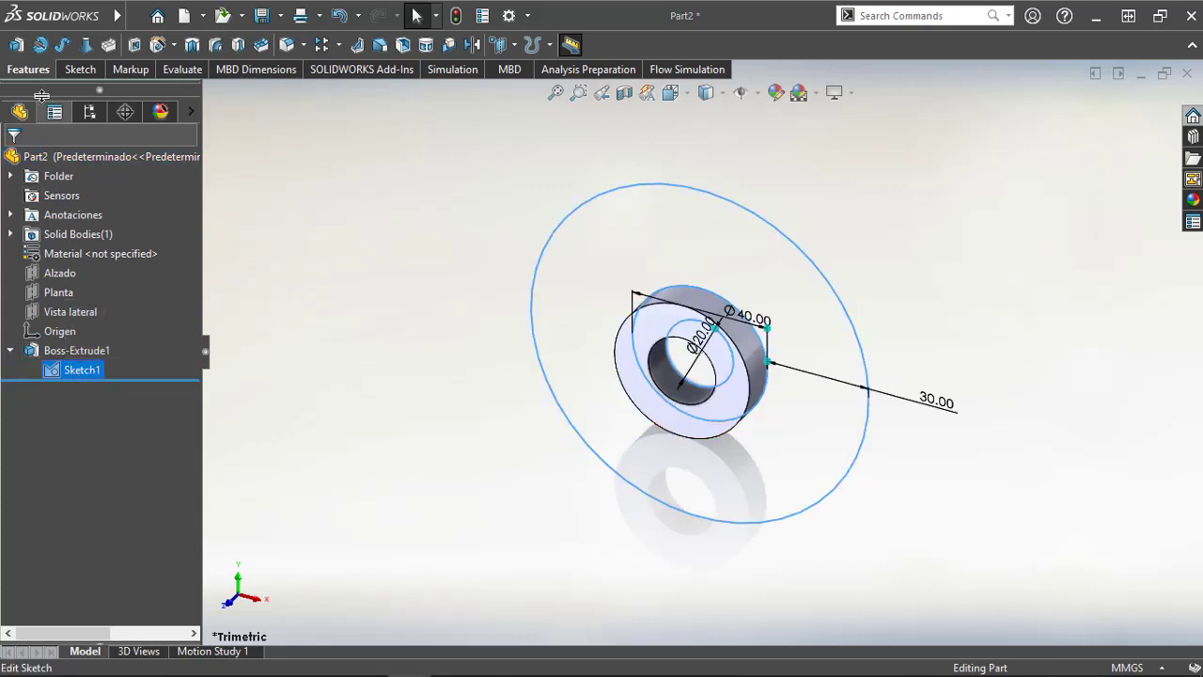
{"action": "left_click", "coordinate": [17, 45]}
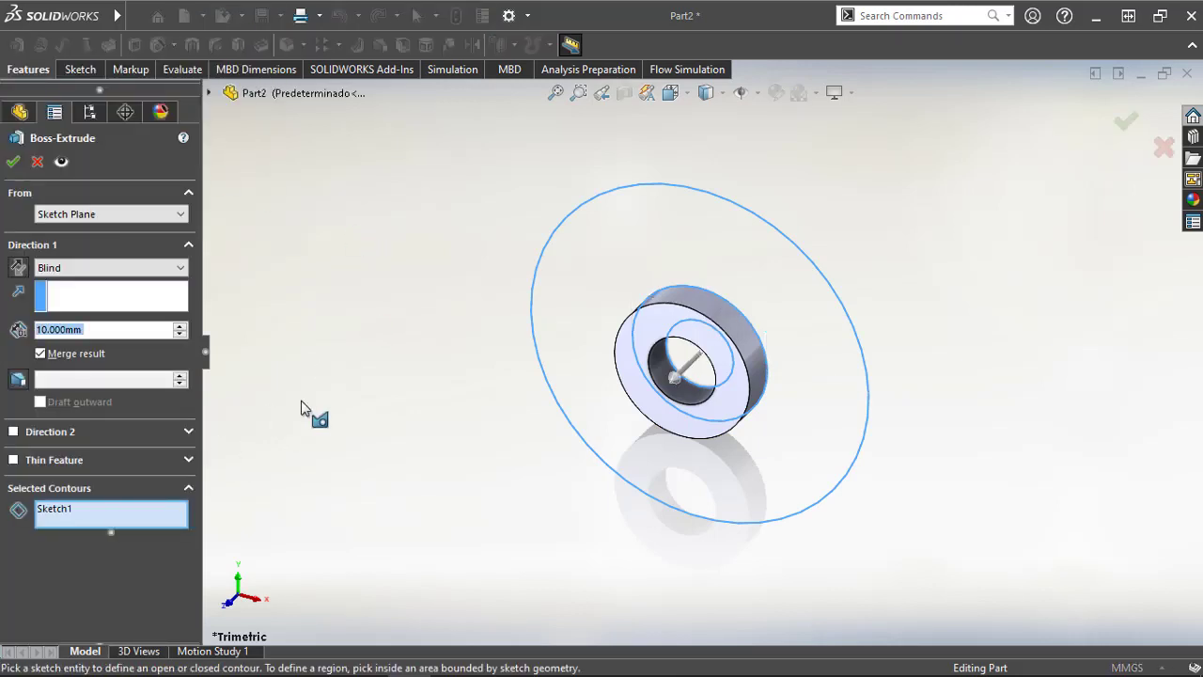
{"action": "left_click", "coordinate": [613, 252]}
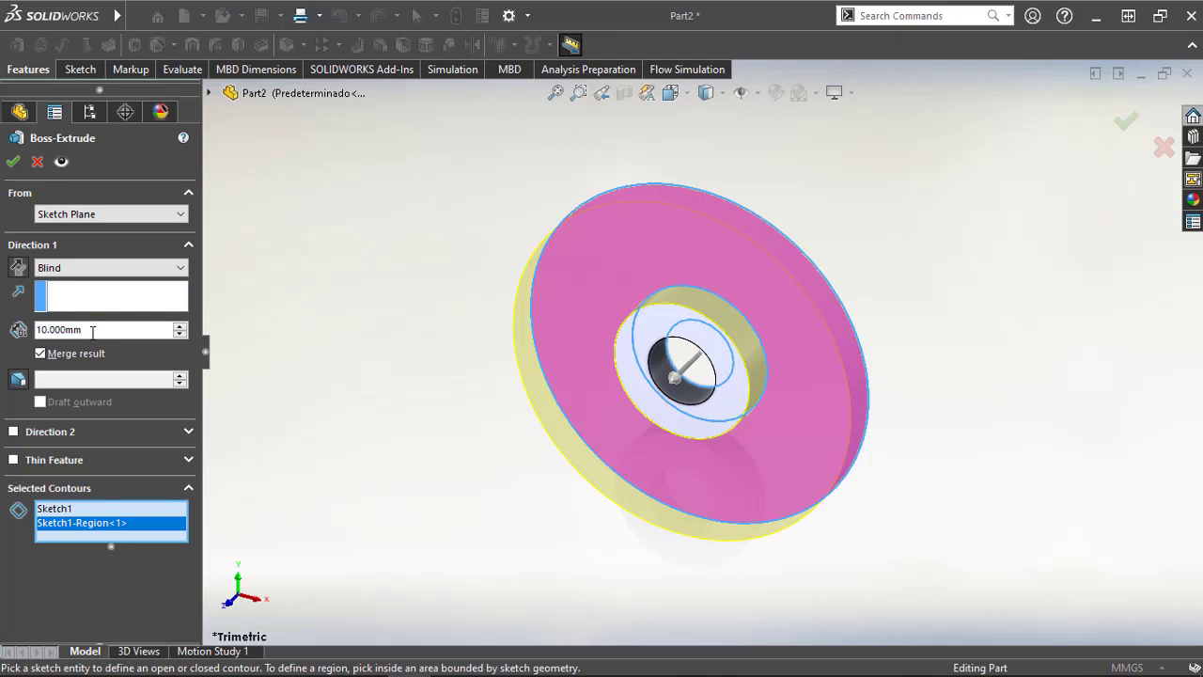
{"action": "left_click", "coordinate": [81, 360]}
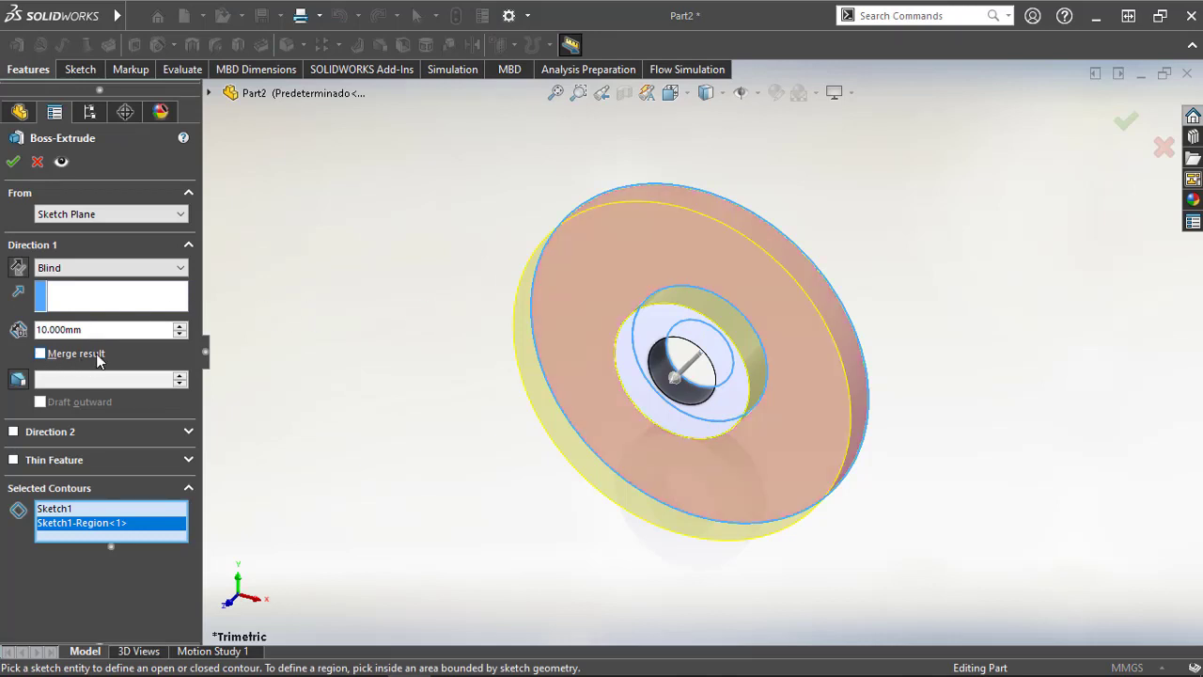
{"action": "left_click", "coordinate": [13, 162]}
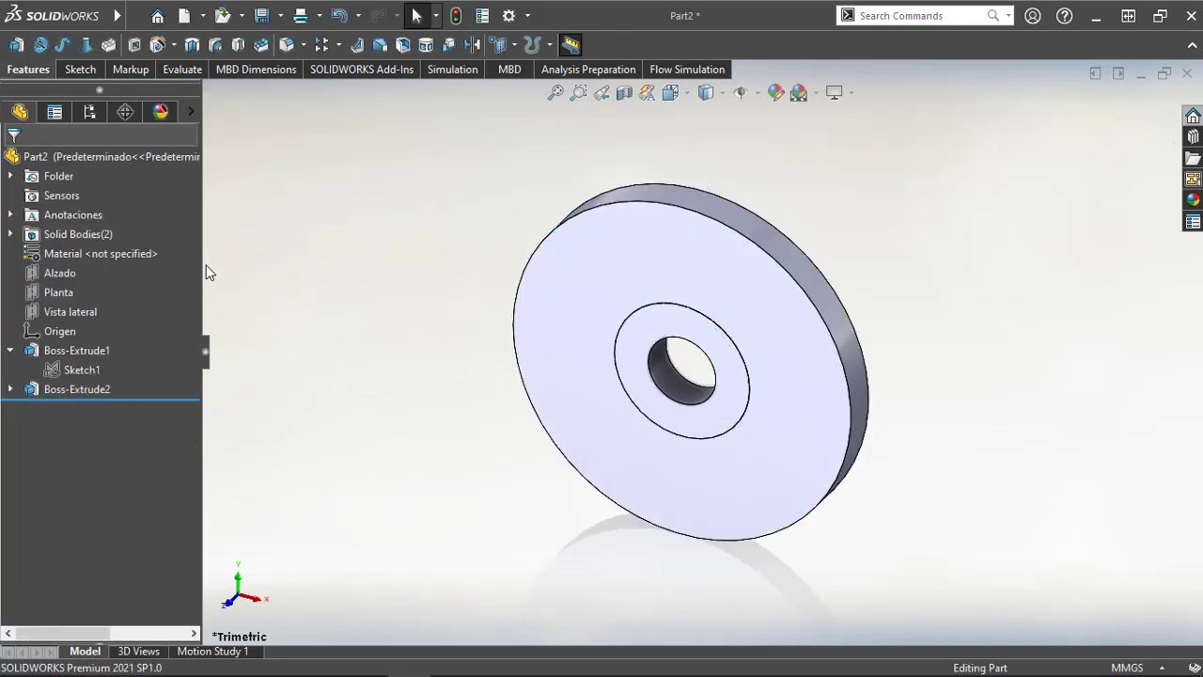
Step: Expand the solid bodies list and highlight the inner ring body and the outer ring body in turn
{"action": "left_click", "coordinate": [10, 234]}
{"action": "left_click", "coordinate": [86, 252]}
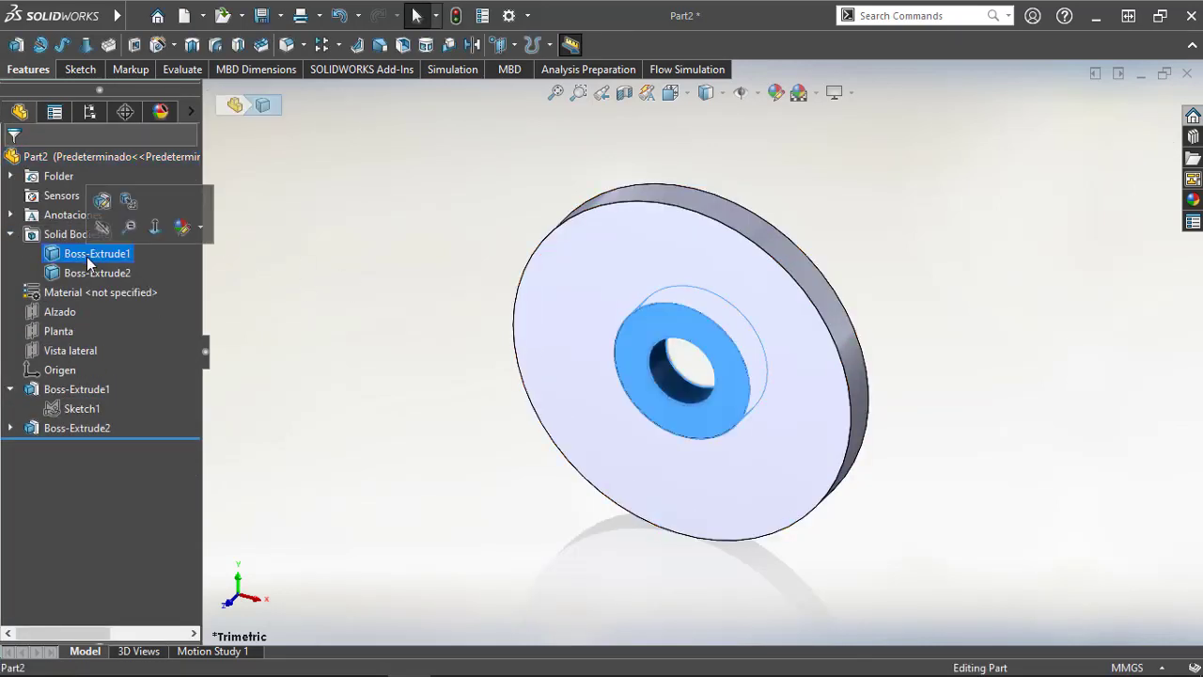
{"action": "left_click", "coordinate": [97, 272]}
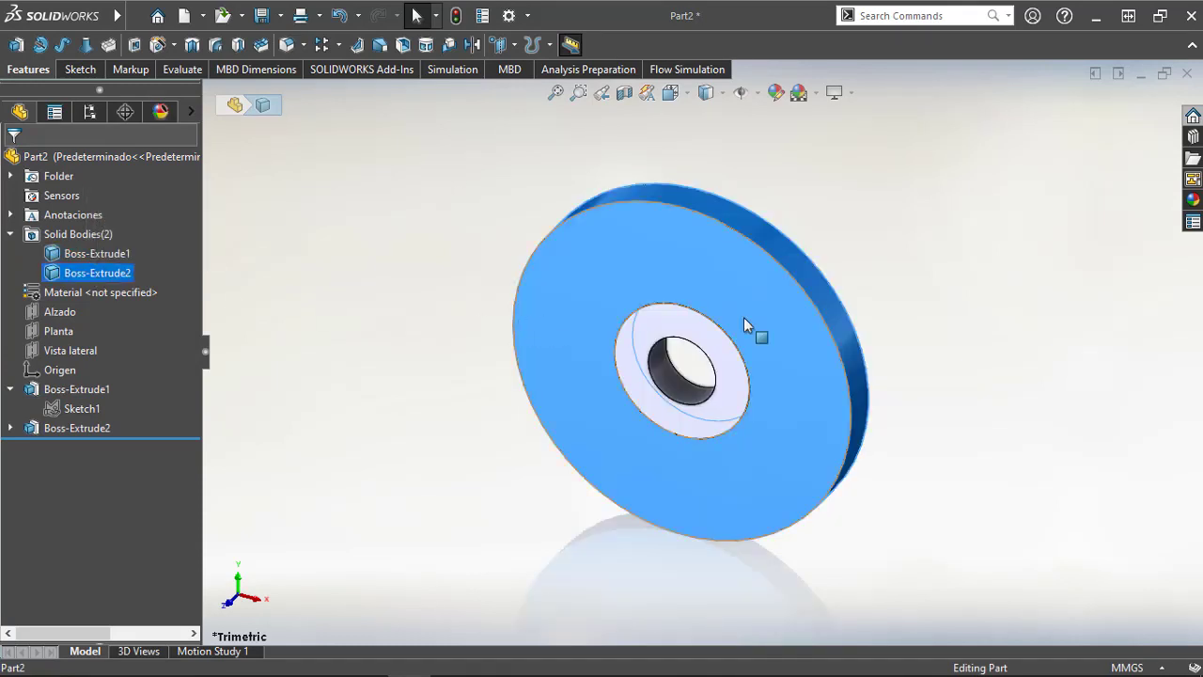
{"action": "left_click", "coordinate": [376, 234]}
{"action": "middle_click_drag", "start_coordinate": [379, 236], "coordinate": [392, 261], "text": "ctrl"}
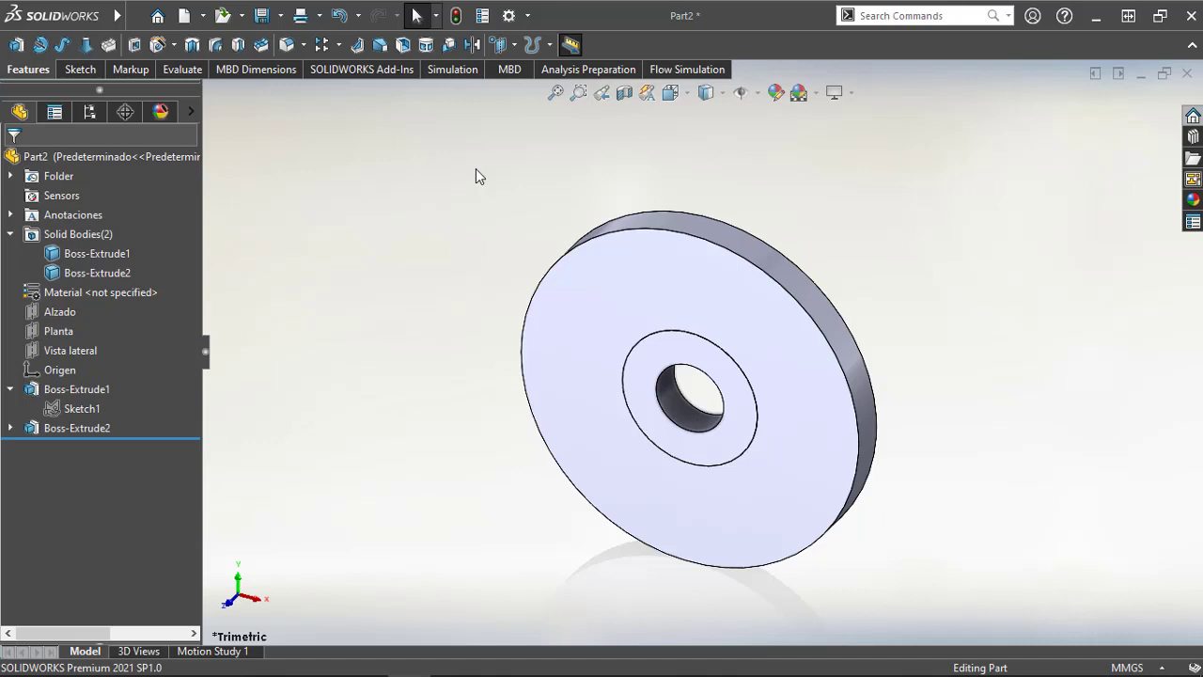
Step: Create a new thermal simulation study for the part, keeping the name Thermal 1
{"action": "left_click", "coordinate": [455, 70]}
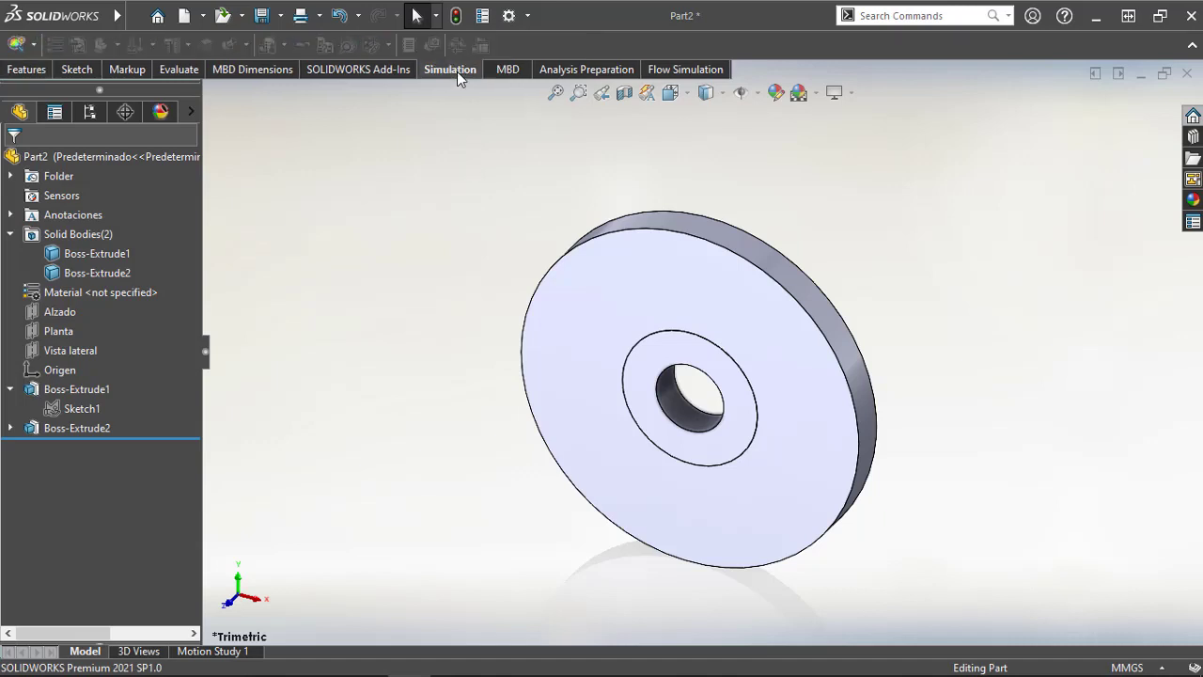
{"action": "left_click", "coordinate": [32, 45]}
{"action": "left_click", "coordinate": [42, 69]}
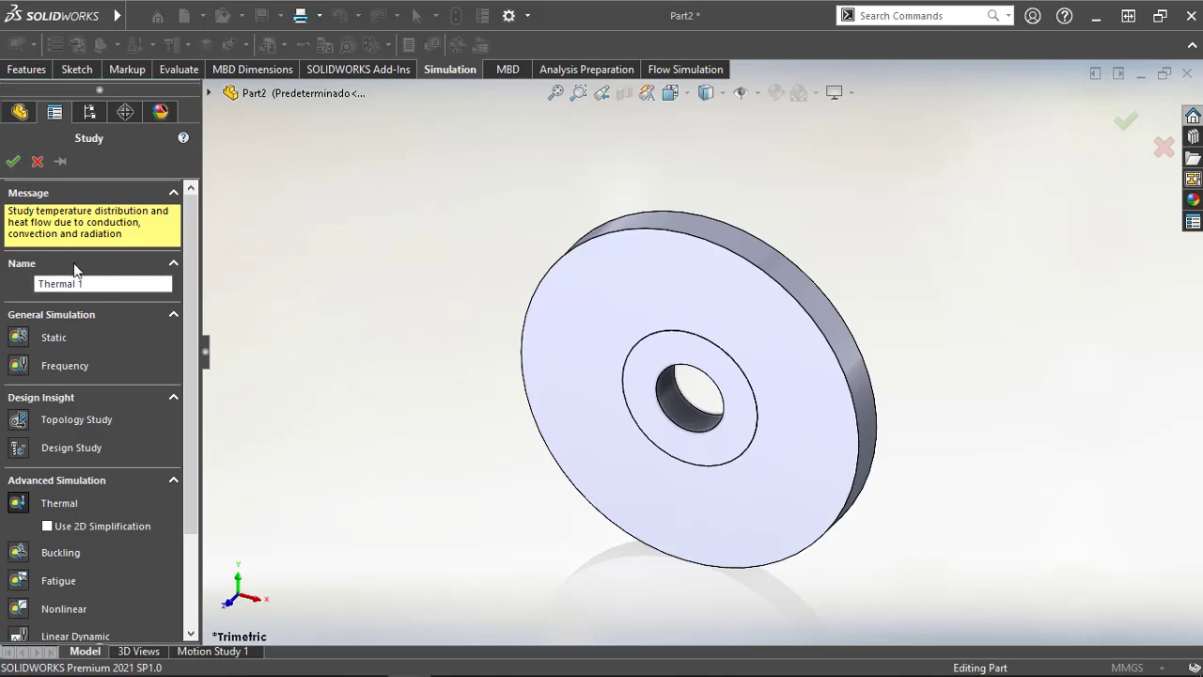
{"action": "left_click_drag", "start_coordinate": [83, 283], "coordinate": [8, 284]}
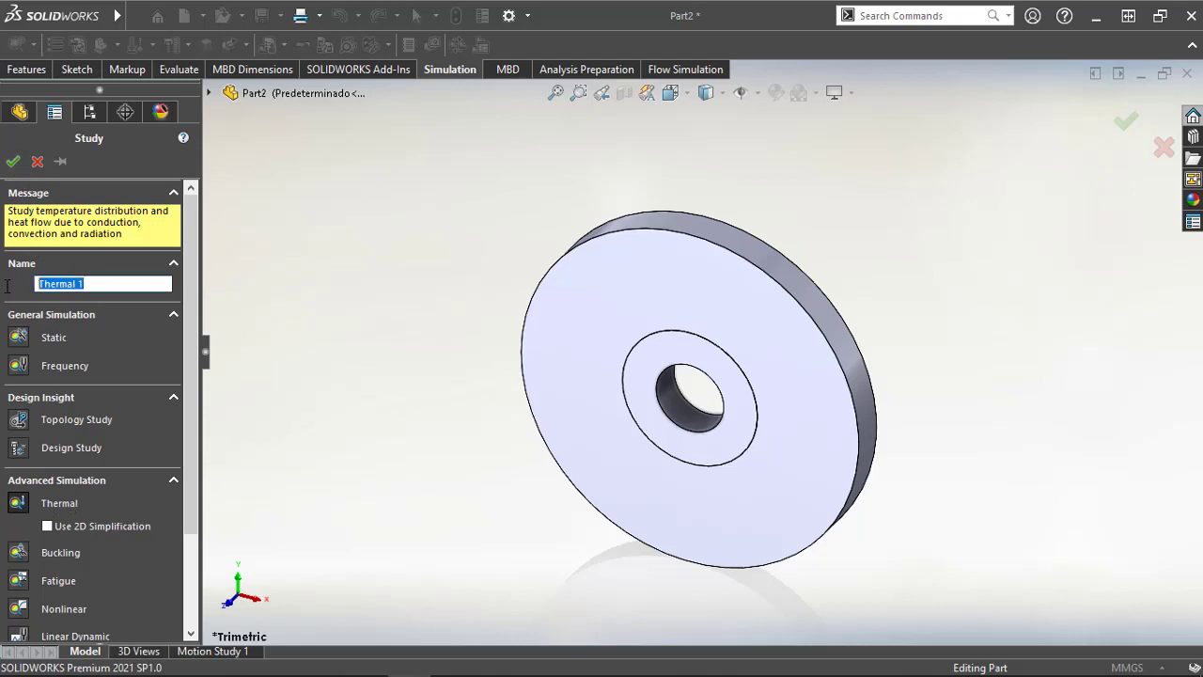
{"action": "left_click", "coordinate": [14, 163]}
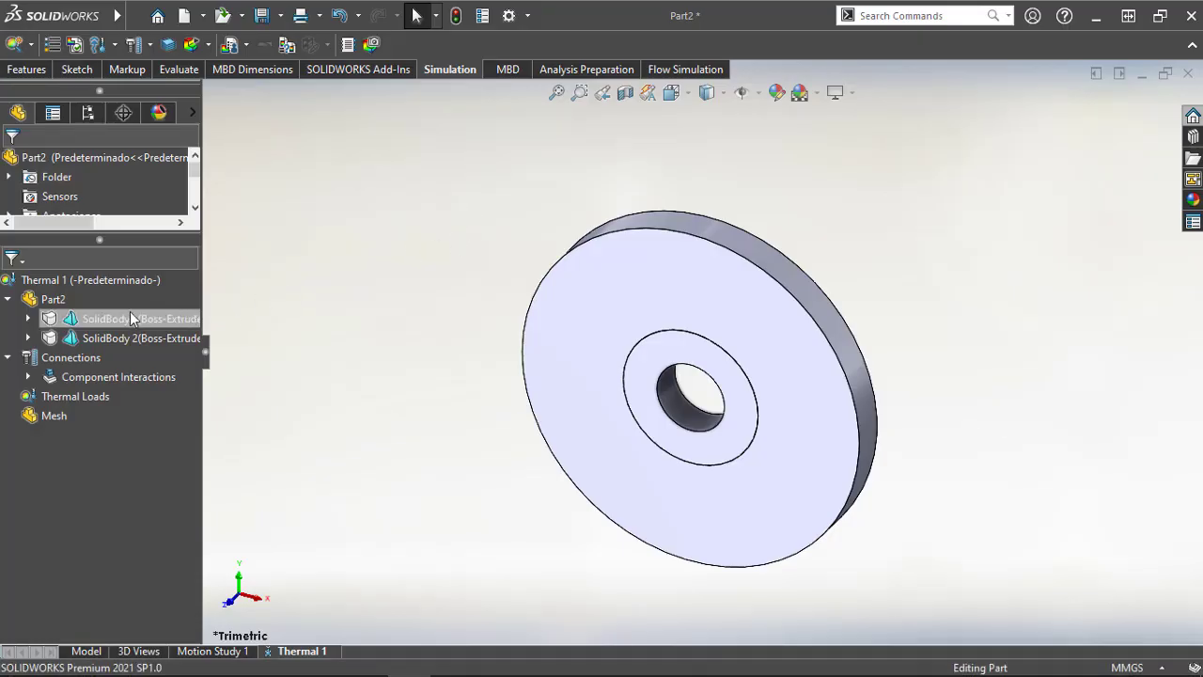
Step: Apply Wrought Stainless Steel from the steel library to the inner ring body in the thermal study
{"action": "left_click", "coordinate": [144, 318]}
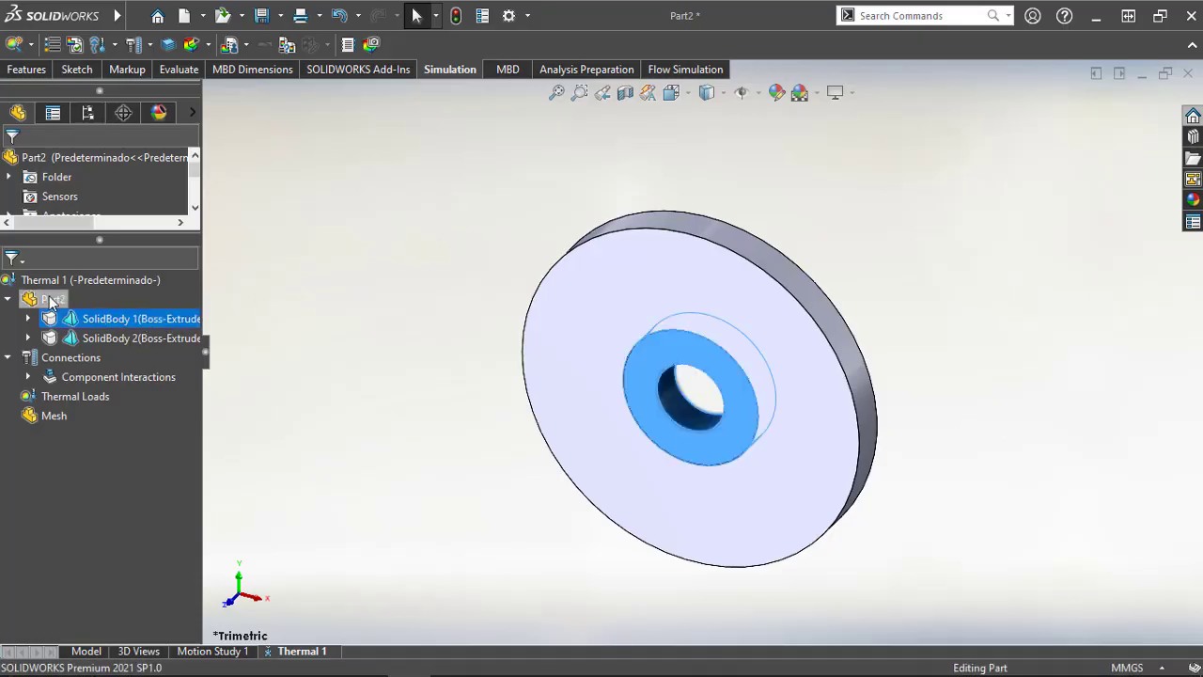
{"action": "left_click", "coordinate": [311, 337]}
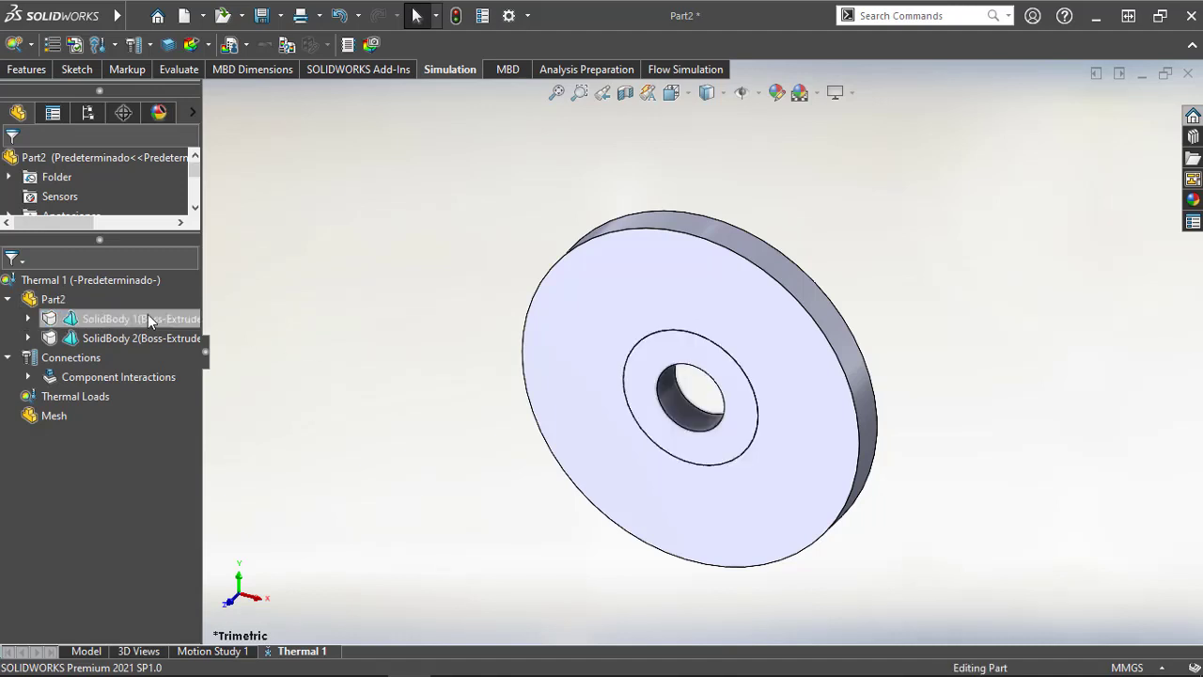
{"action": "left_click", "coordinate": [114, 320]}
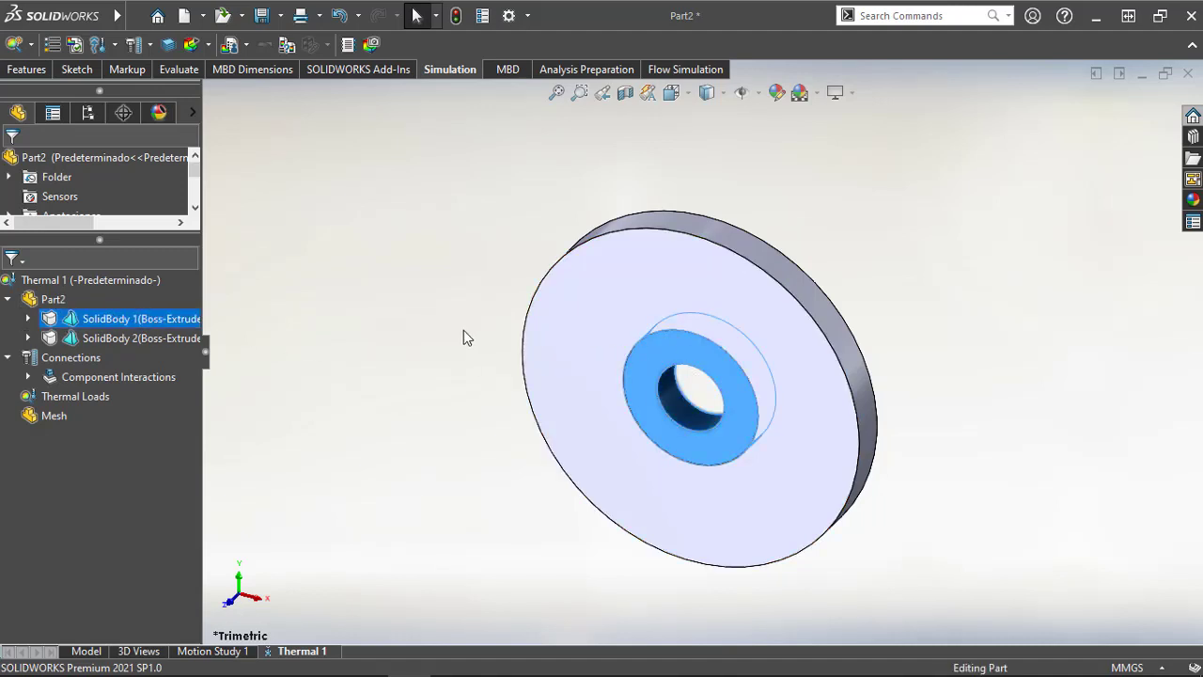
{"action": "right_click", "coordinate": [114, 322]}
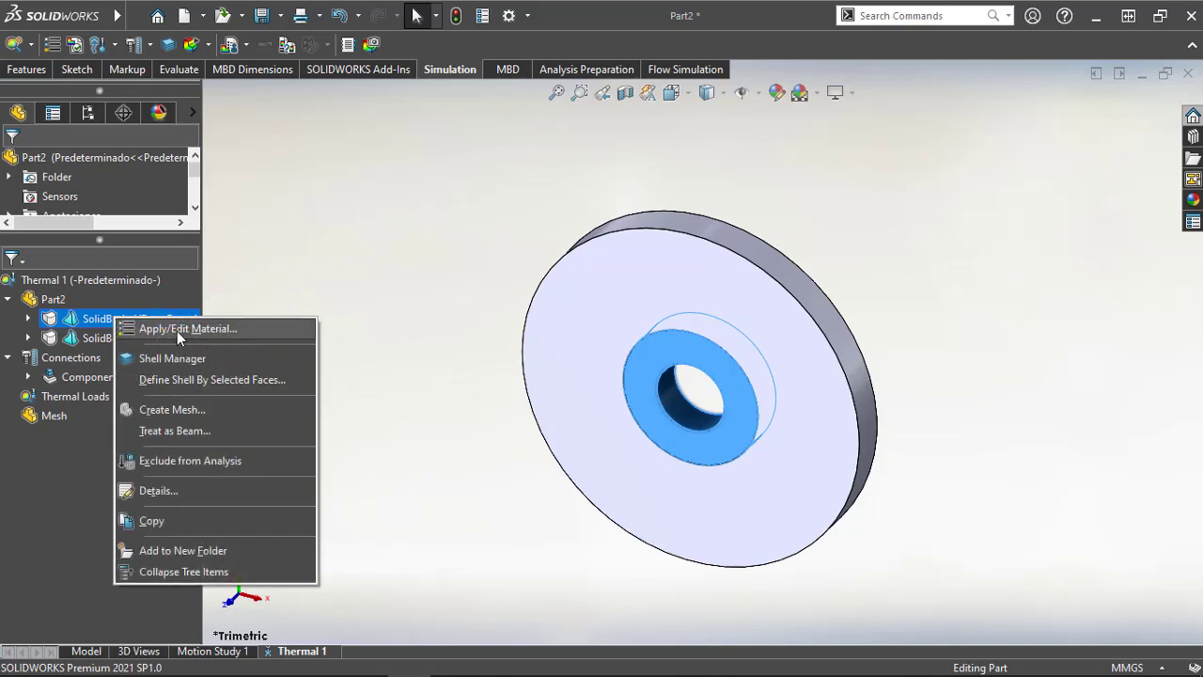
{"action": "left_click", "coordinate": [177, 331]}
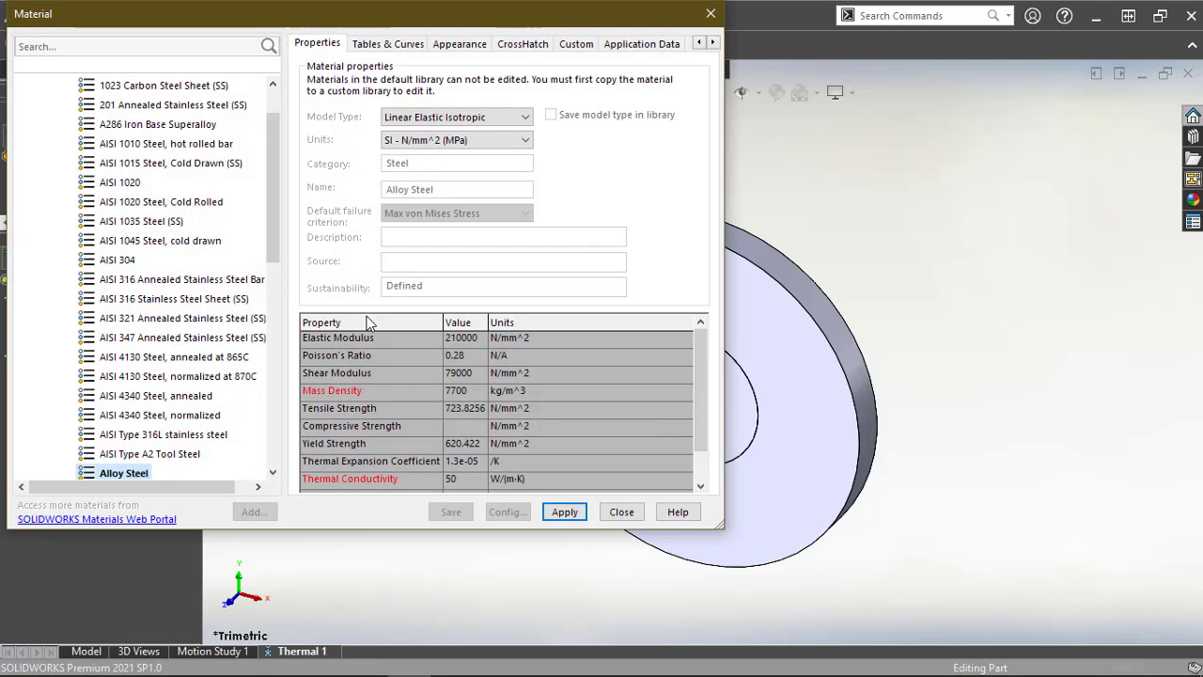
{"action": "scroll", "coordinate": [172, 355], "scroll_direction": "down", "scroll_amount": 4}
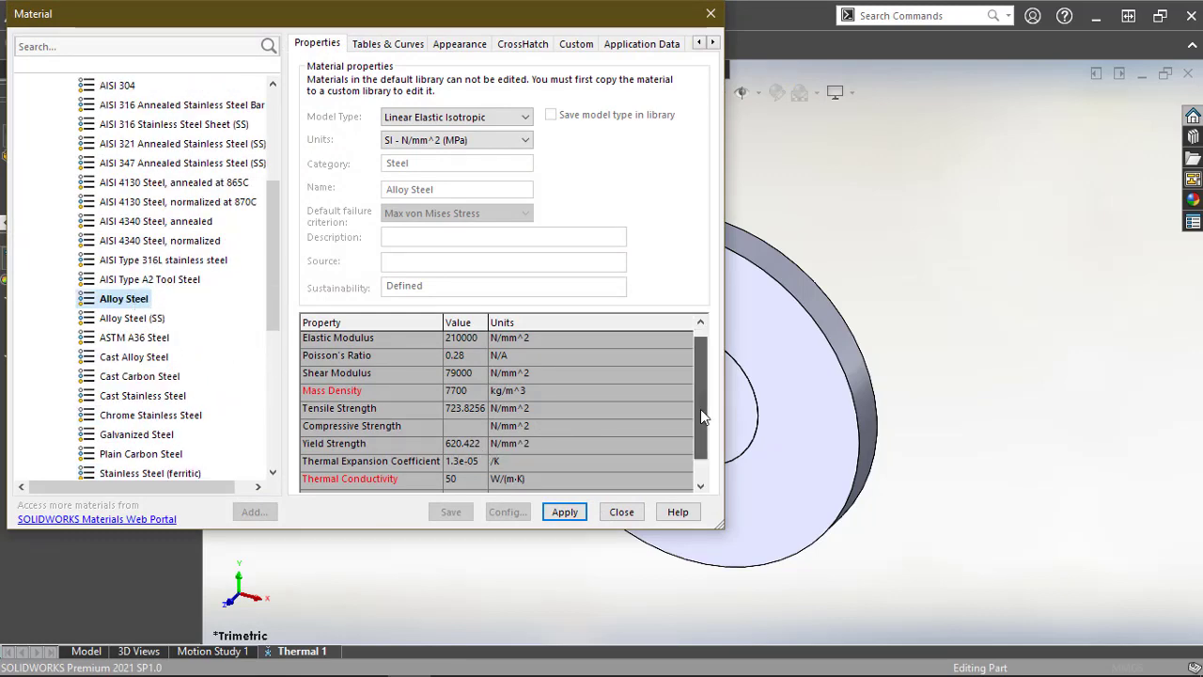
{"action": "scroll", "coordinate": [701, 413], "scroll_direction": "down", "scroll_amount": 1}
{"action": "scroll", "coordinate": [158, 375], "scroll_direction": "down", "scroll_amount": 2}
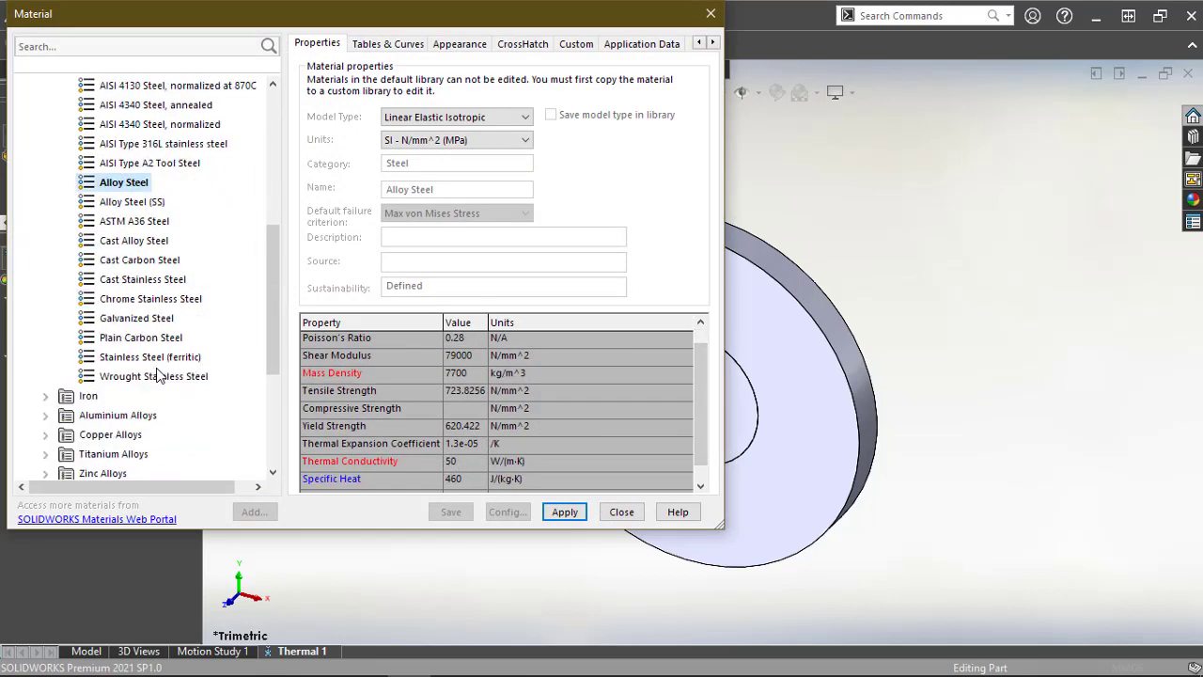
{"action": "left_click", "coordinate": [148, 378]}
{"action": "left_click", "coordinate": [141, 279]}
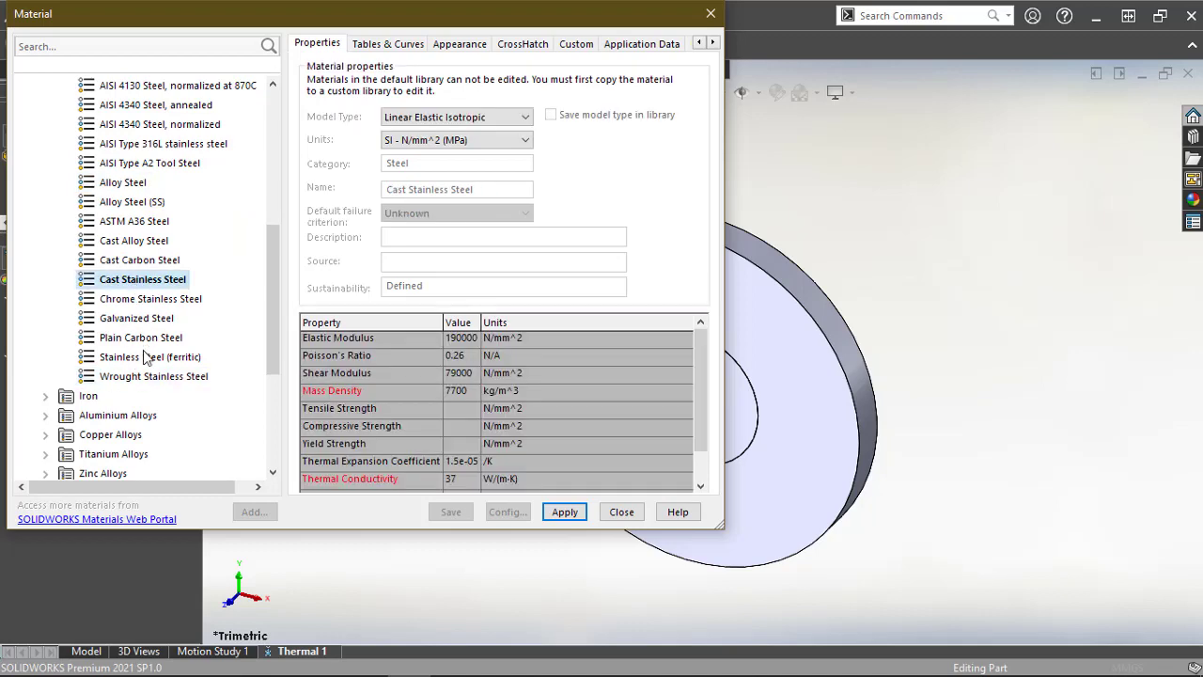
{"action": "left_click", "coordinate": [158, 378]}
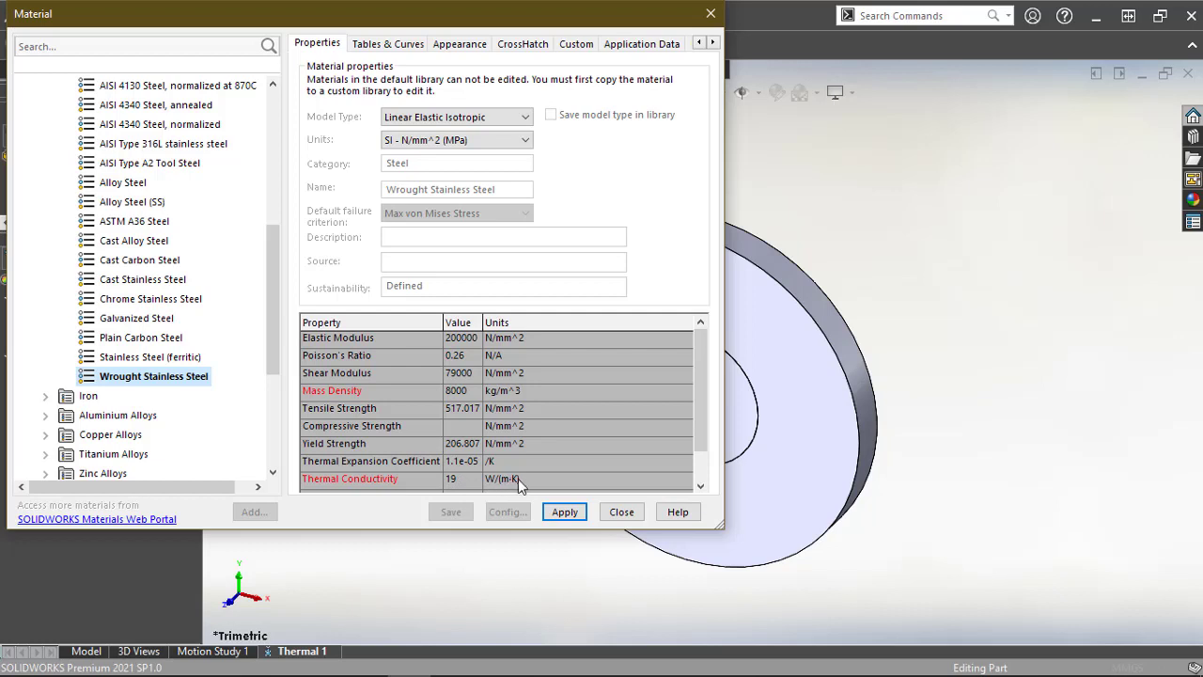
{"action": "left_click", "coordinate": [565, 512]}
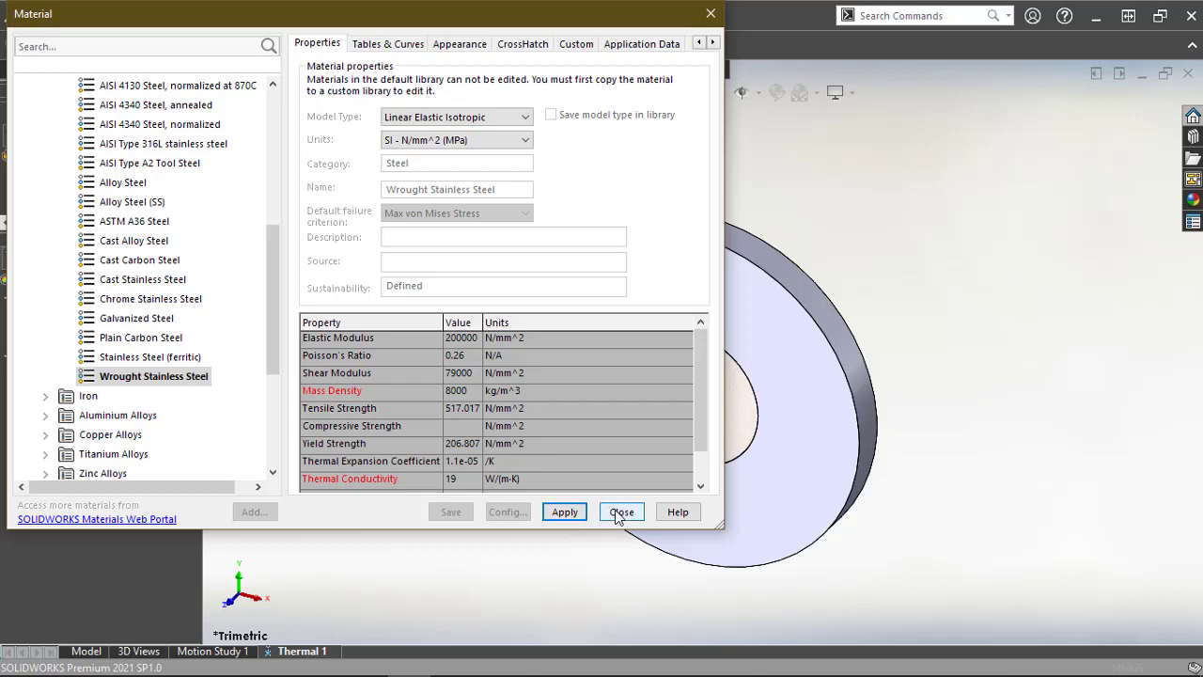
{"action": "left_click", "coordinate": [615, 511]}
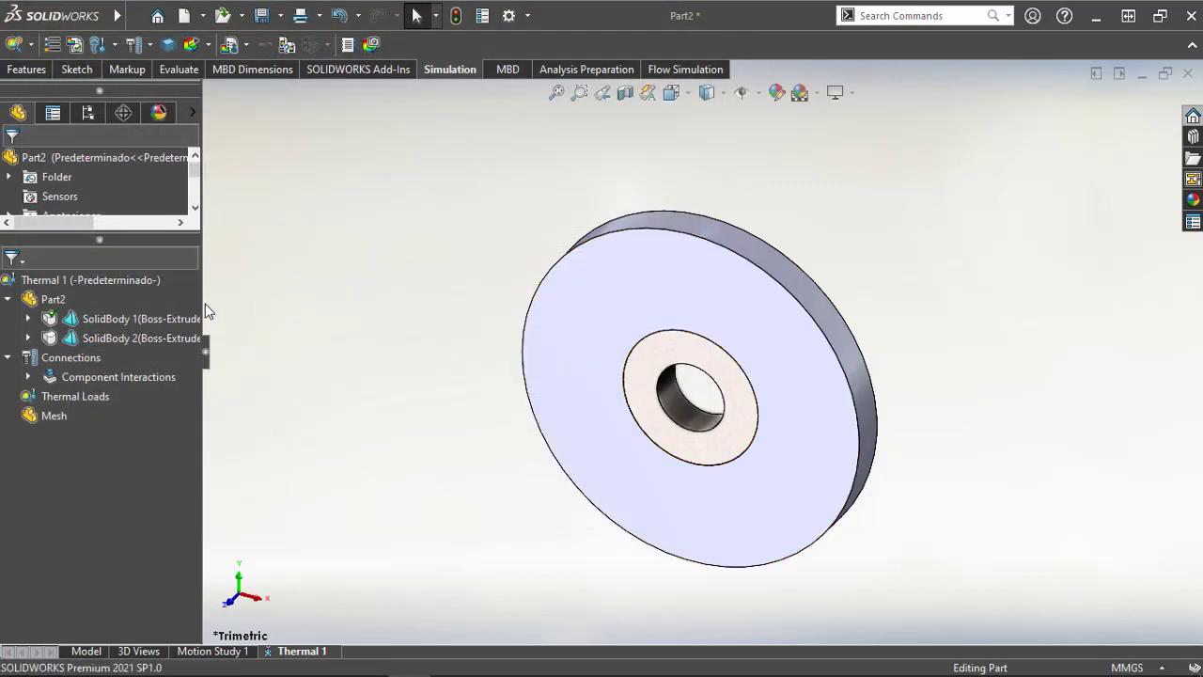
Step: Open the material library for the outer ring body and copy the ABS PC material from the Plastics category
{"action": "left_click", "coordinate": [121, 334]}
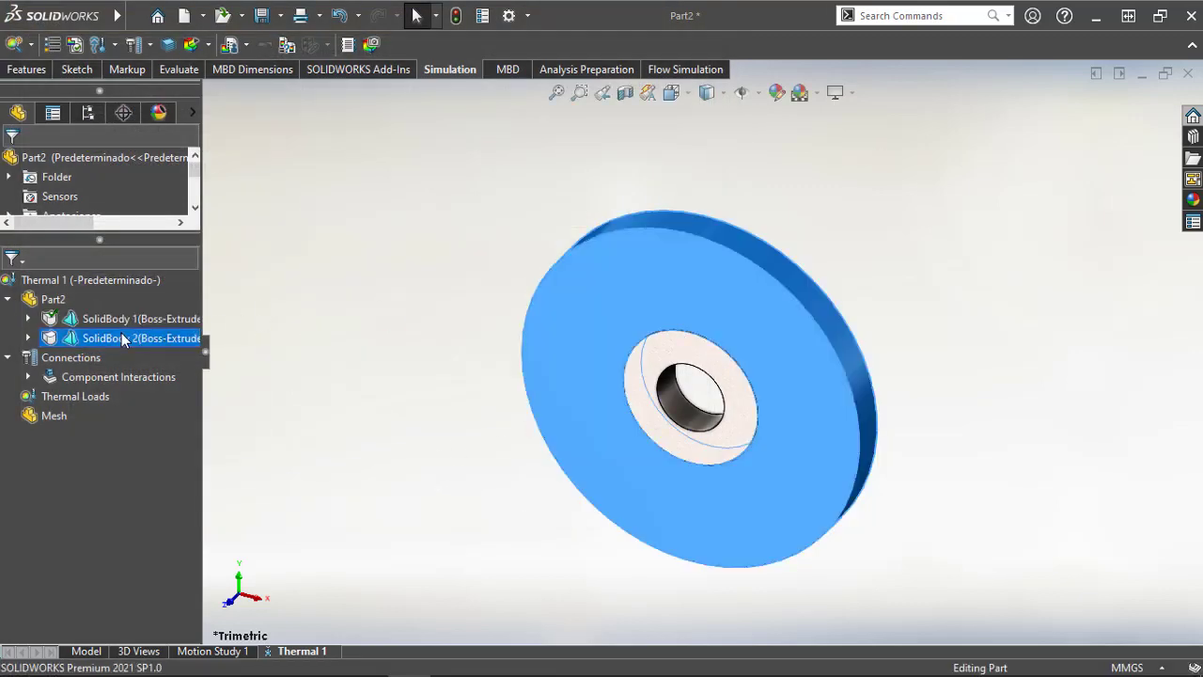
{"action": "right_click", "coordinate": [121, 334]}
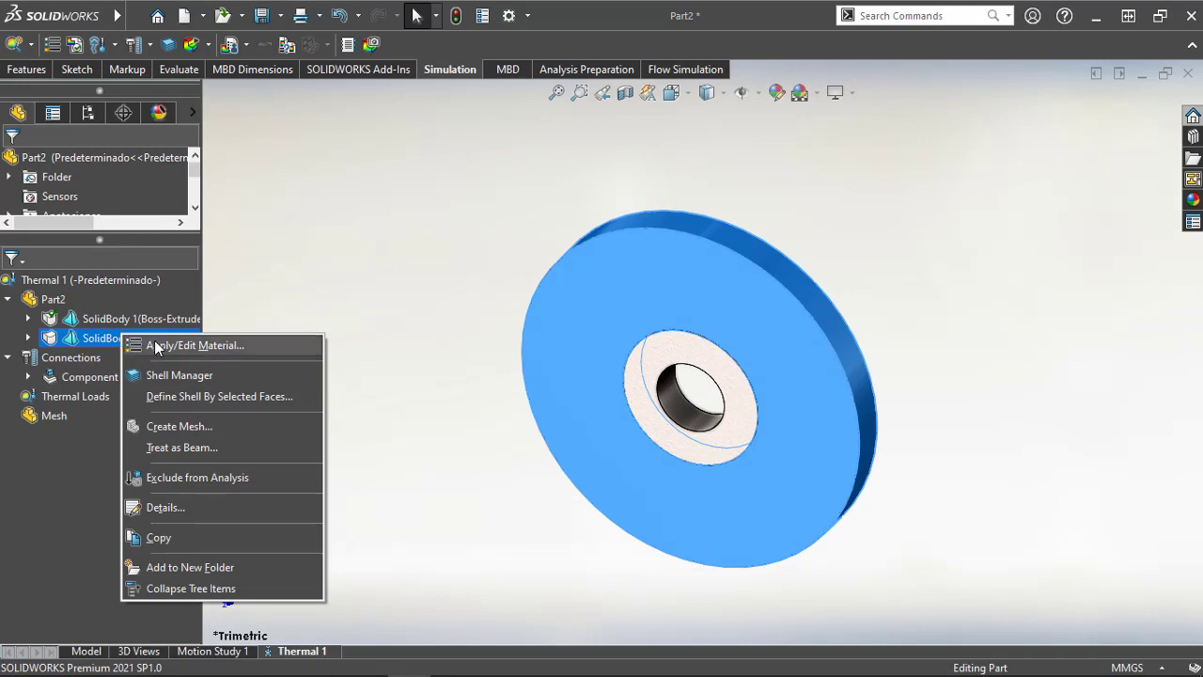
{"action": "left_click", "coordinate": [155, 345]}
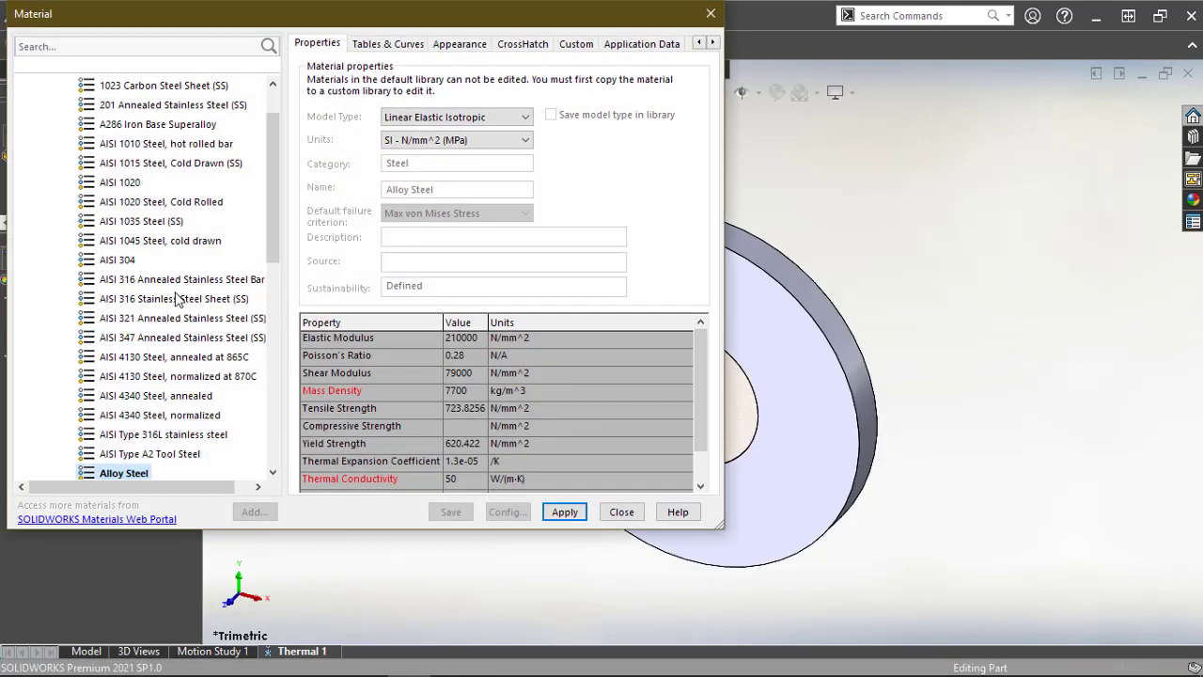
{"action": "scroll", "coordinate": [169, 310], "scroll_direction": "down", "scroll_amount": 6}
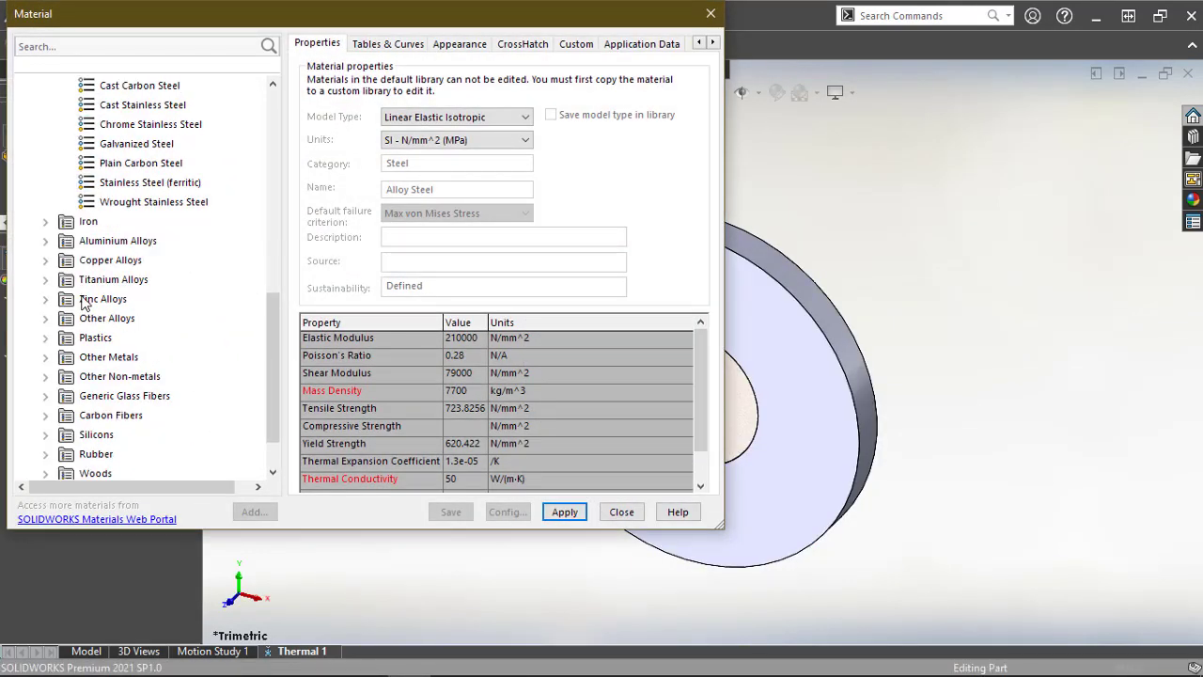
{"action": "left_click", "coordinate": [46, 337]}
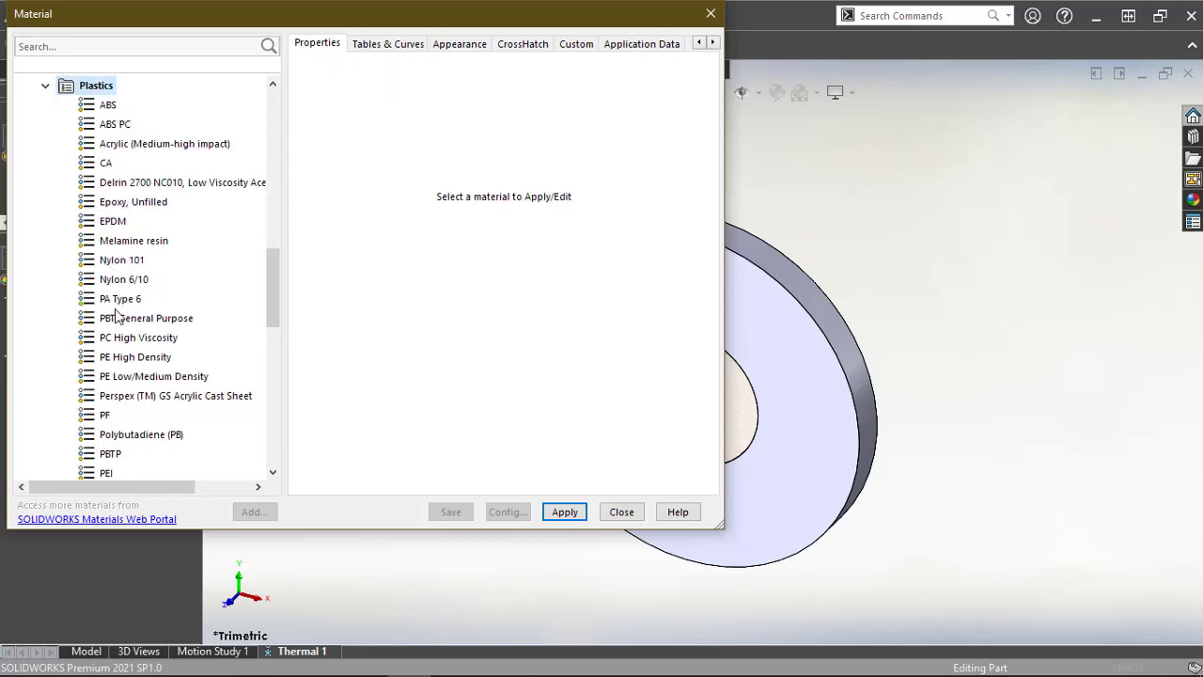
{"action": "left_click", "coordinate": [109, 129]}
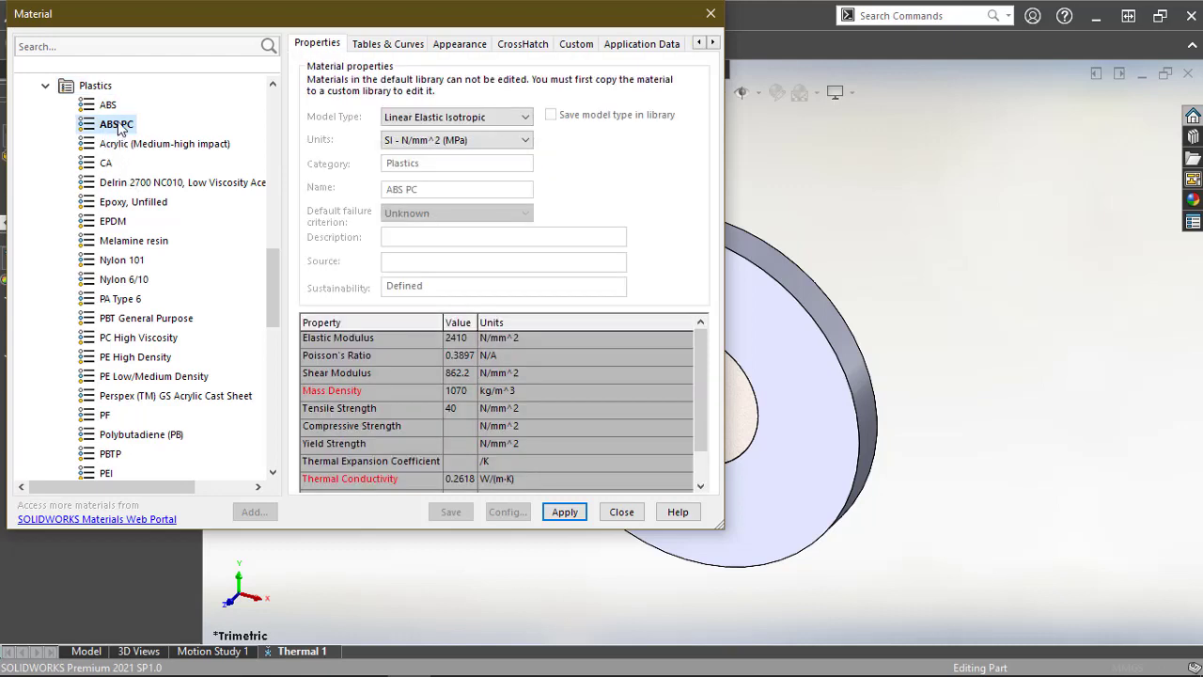
{"action": "right_click", "coordinate": [120, 129]}
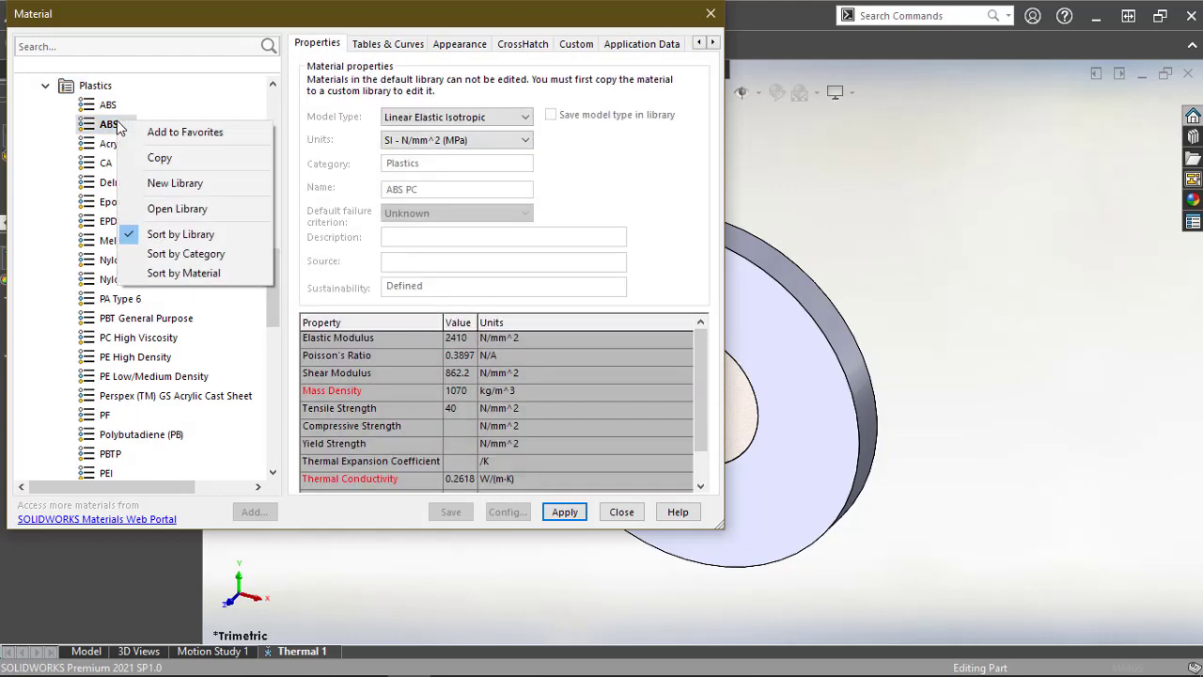
{"action": "left_click", "coordinate": [151, 158]}
Step: Paste the copied ABS PC material into the Plastic category of the Custom Materials library
{"action": "scroll", "coordinate": [172, 417], "scroll_direction": "down", "scroll_amount": 15}
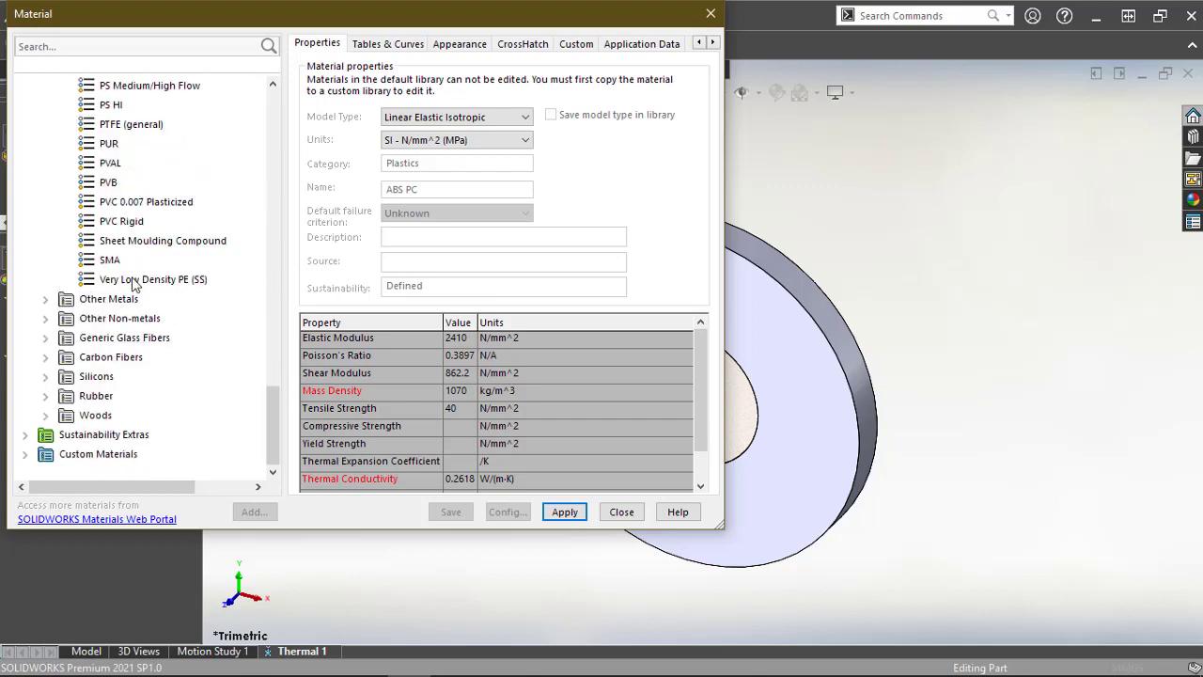
{"action": "right_click", "coordinate": [200, 439]}
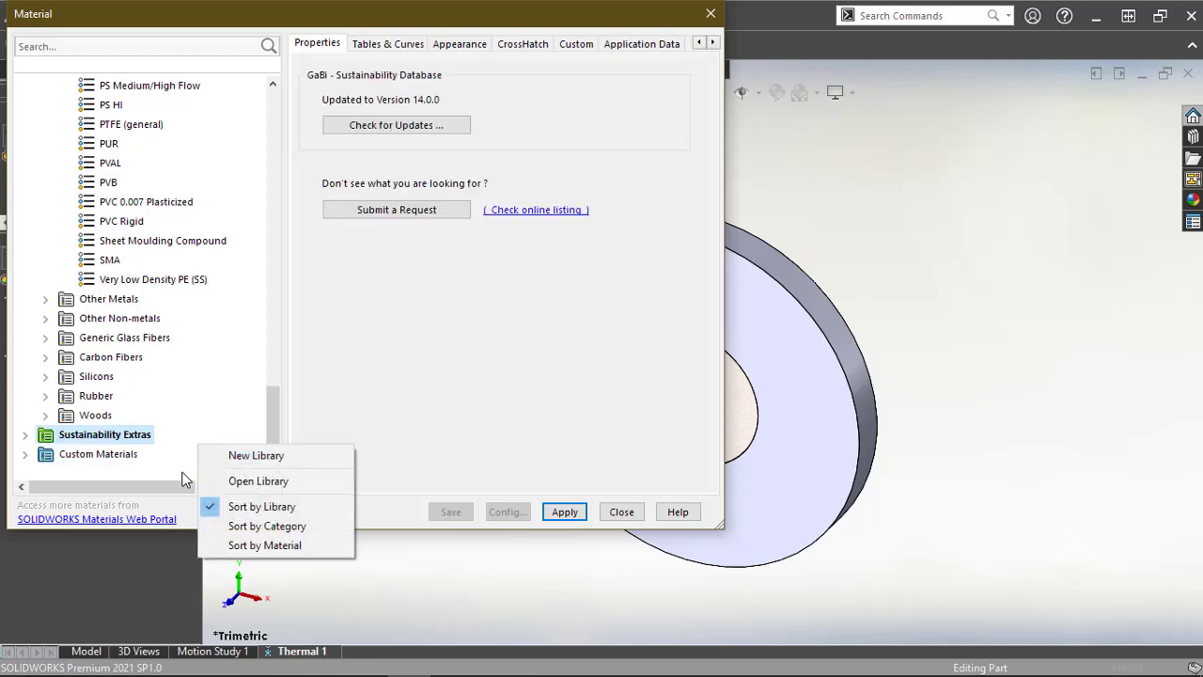
{"action": "left_click", "coordinate": [113, 470]}
{"action": "left_click", "coordinate": [28, 457]}
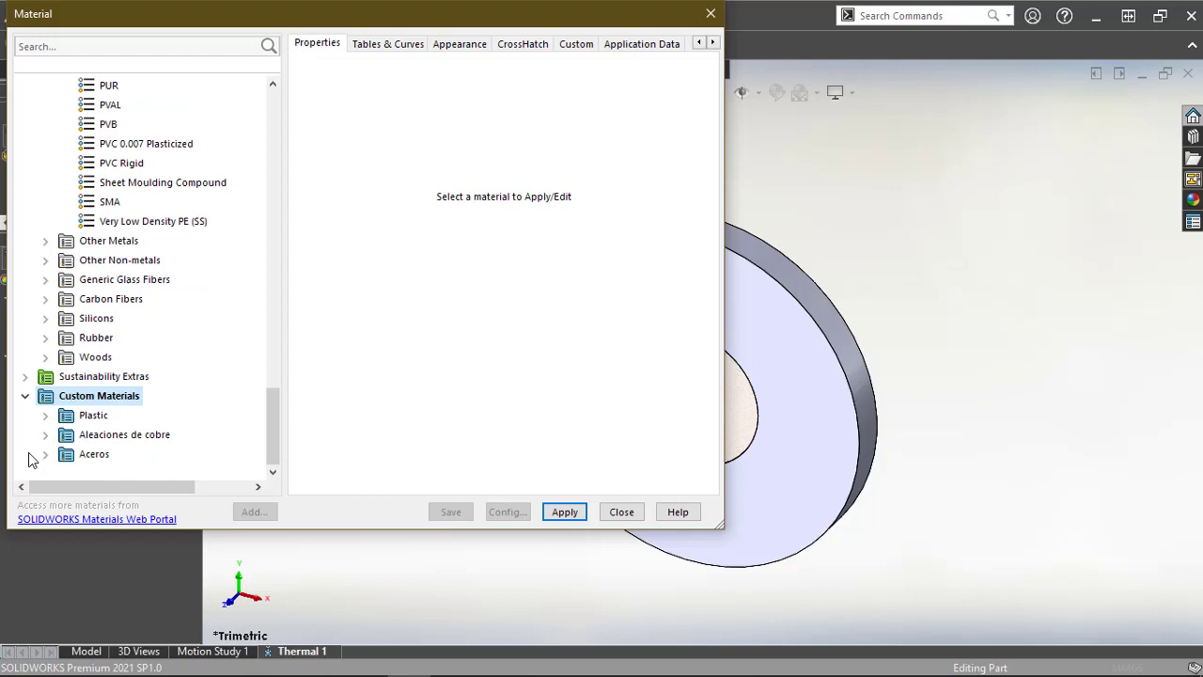
{"action": "right_click", "coordinate": [104, 399]}
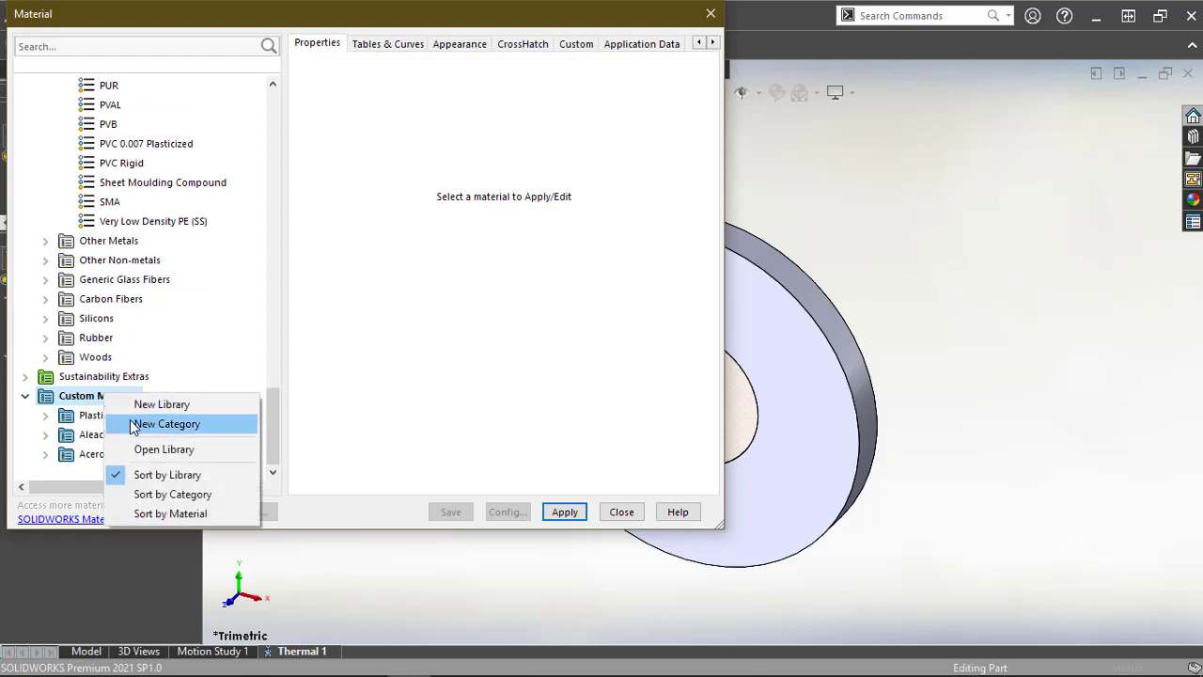
{"action": "left_click", "coordinate": [87, 421]}
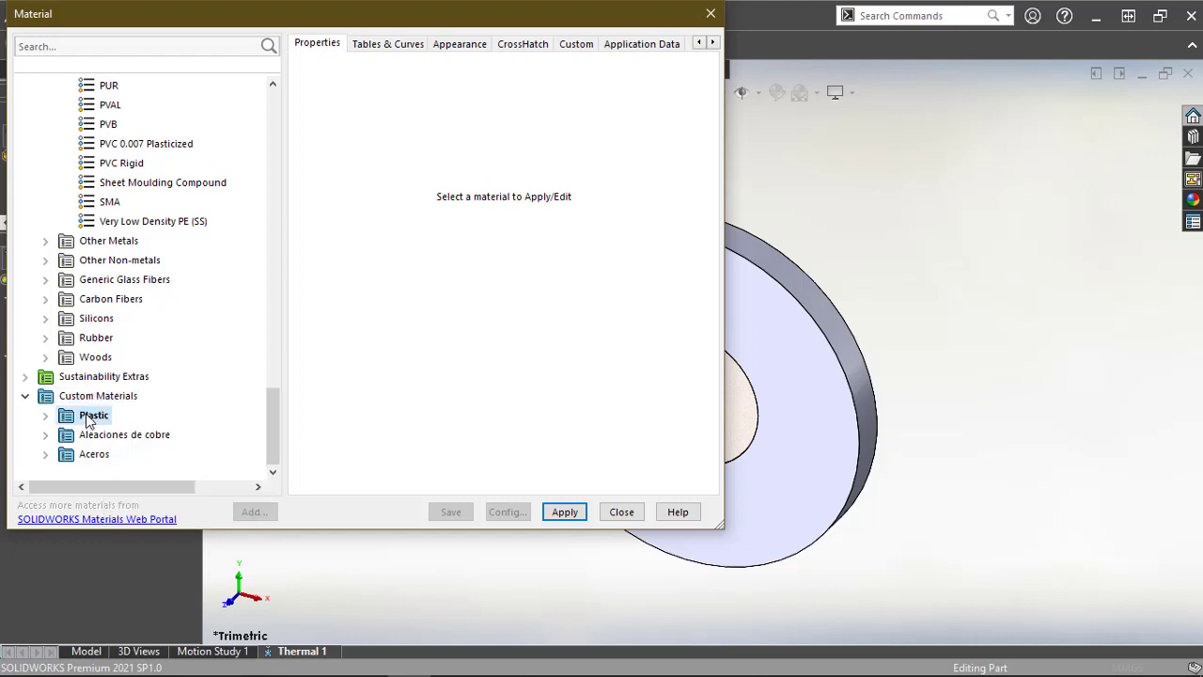
{"action": "left_click", "coordinate": [45, 416]}
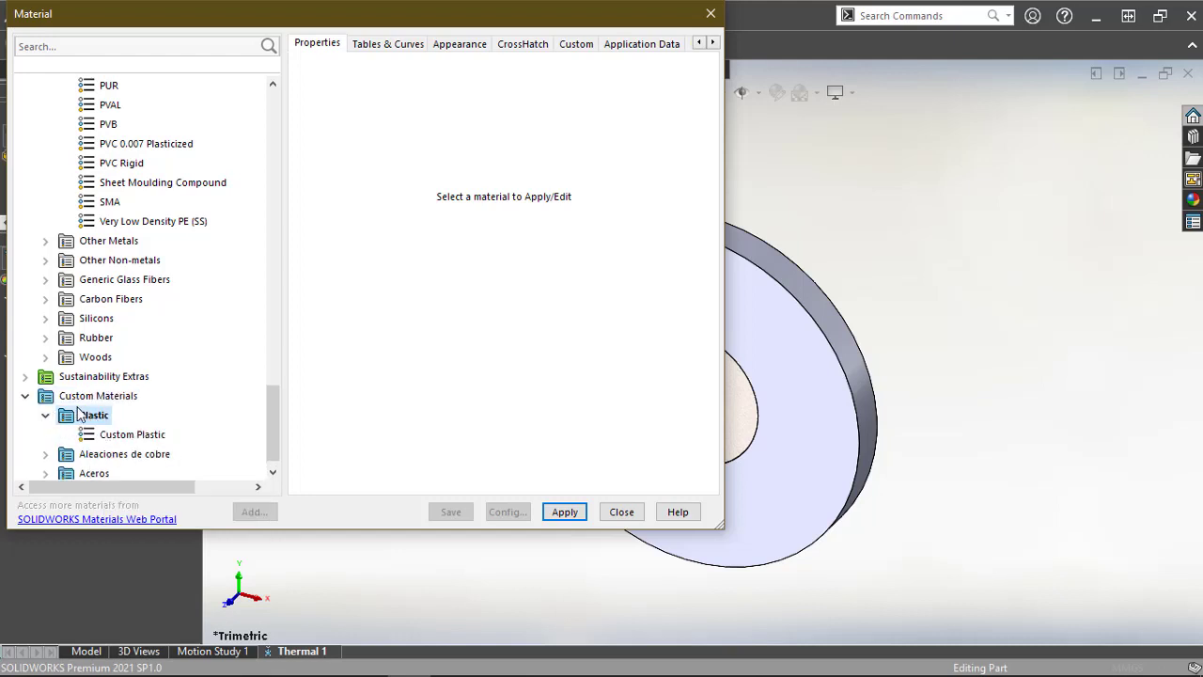
{"action": "right_click", "coordinate": [88, 419]}
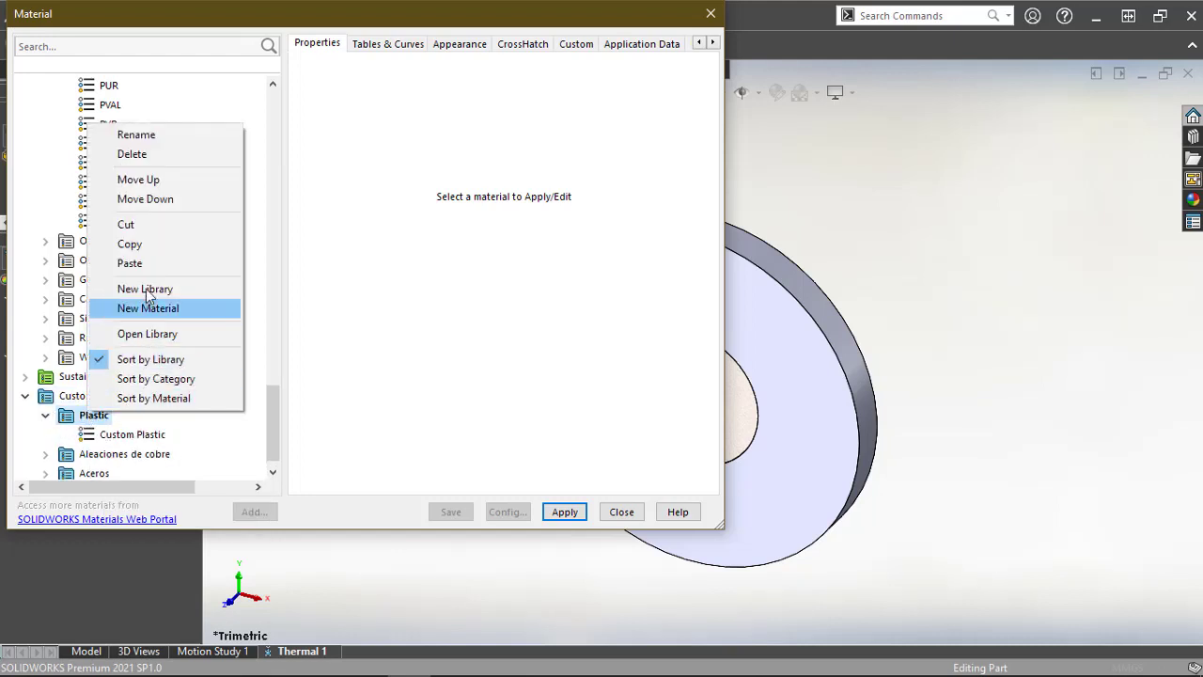
{"action": "left_click", "coordinate": [131, 264]}
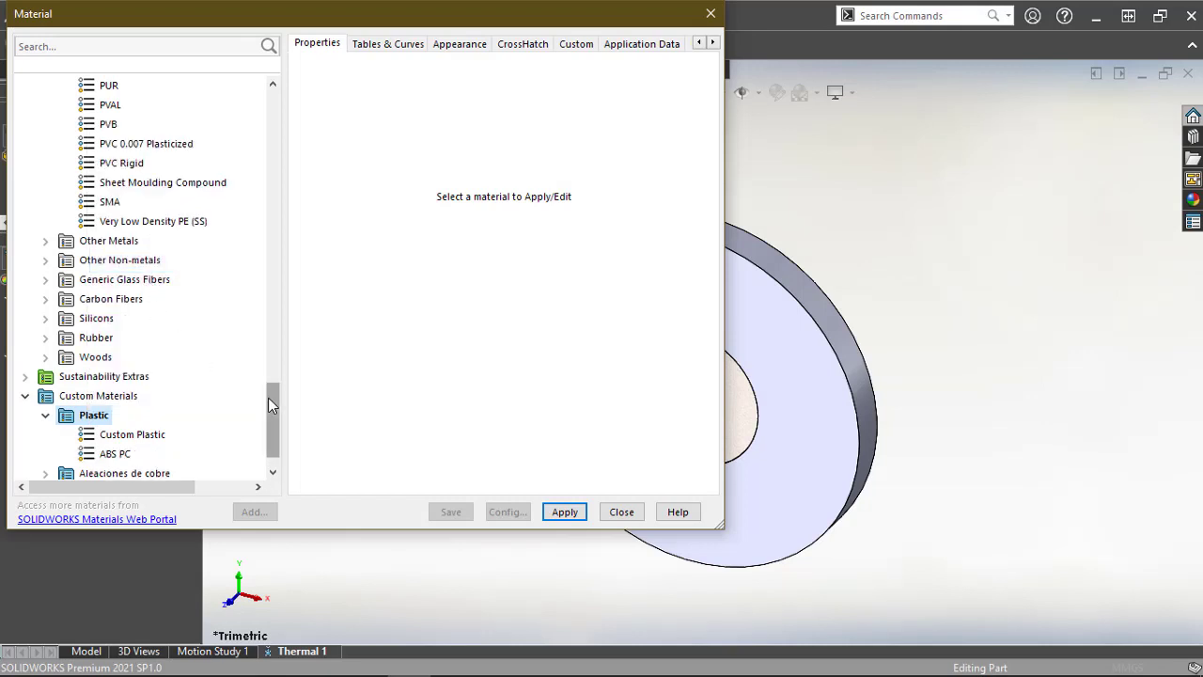
Step: Rename the copied ABS PC material in the custom Plastic category as Asbesto
{"action": "left_click_drag", "start_coordinate": [268, 397], "coordinate": [272, 371]}
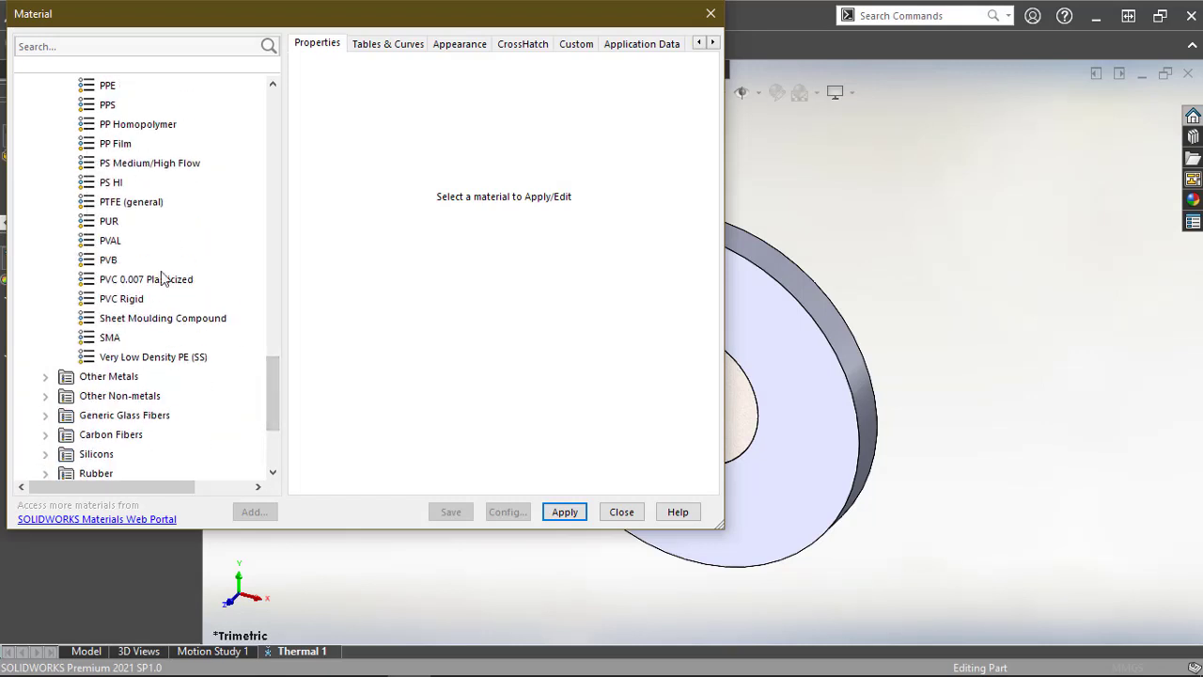
{"action": "left_click_drag", "start_coordinate": [270, 403], "coordinate": [265, 464]}
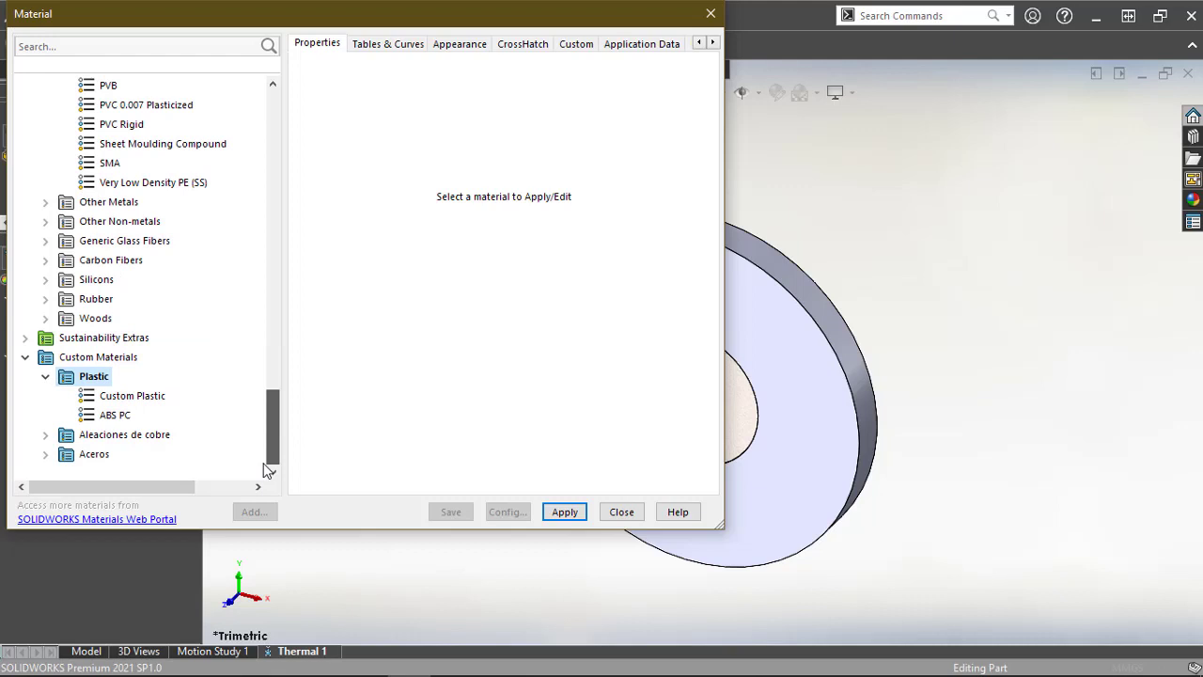
{"action": "left_click", "coordinate": [114, 416]}
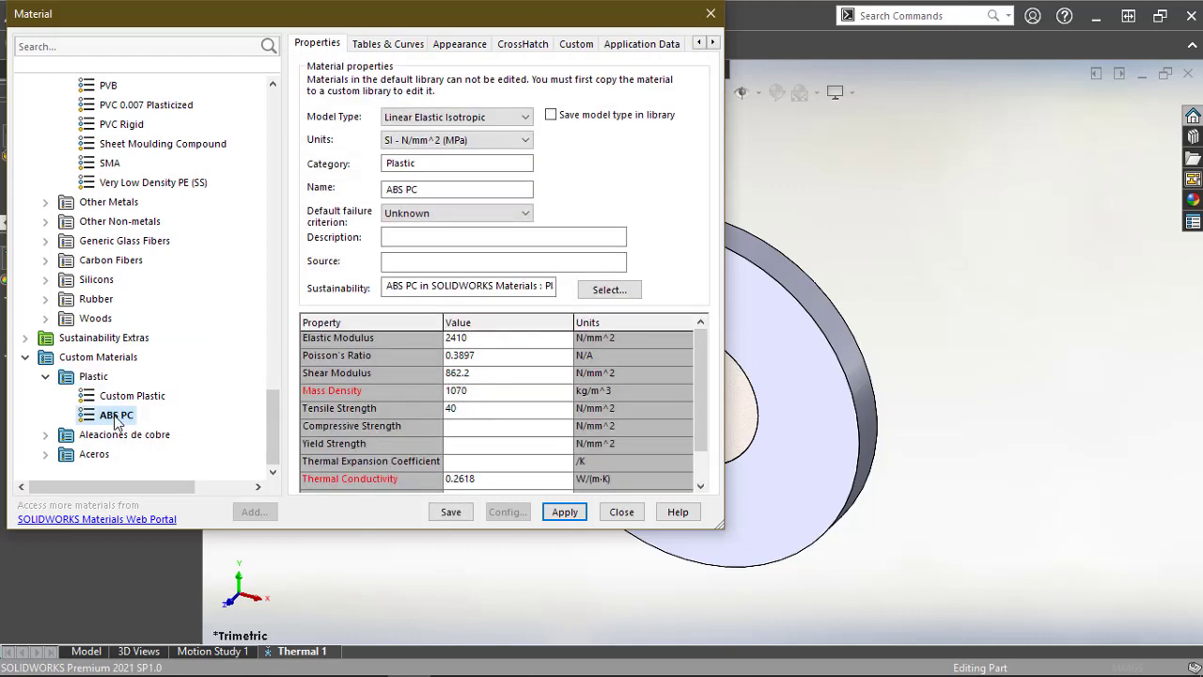
{"action": "left_click_drag", "start_coordinate": [425, 189], "coordinate": [289, 191]}
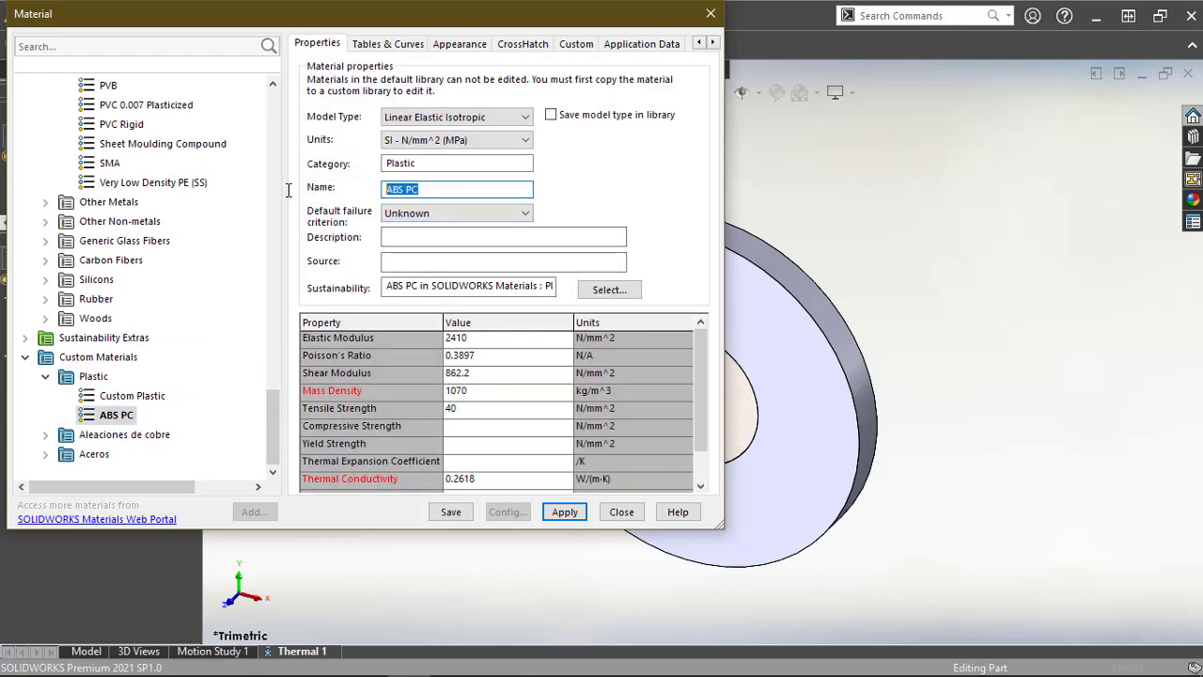
{"action": "type", "text": "Asbest"}
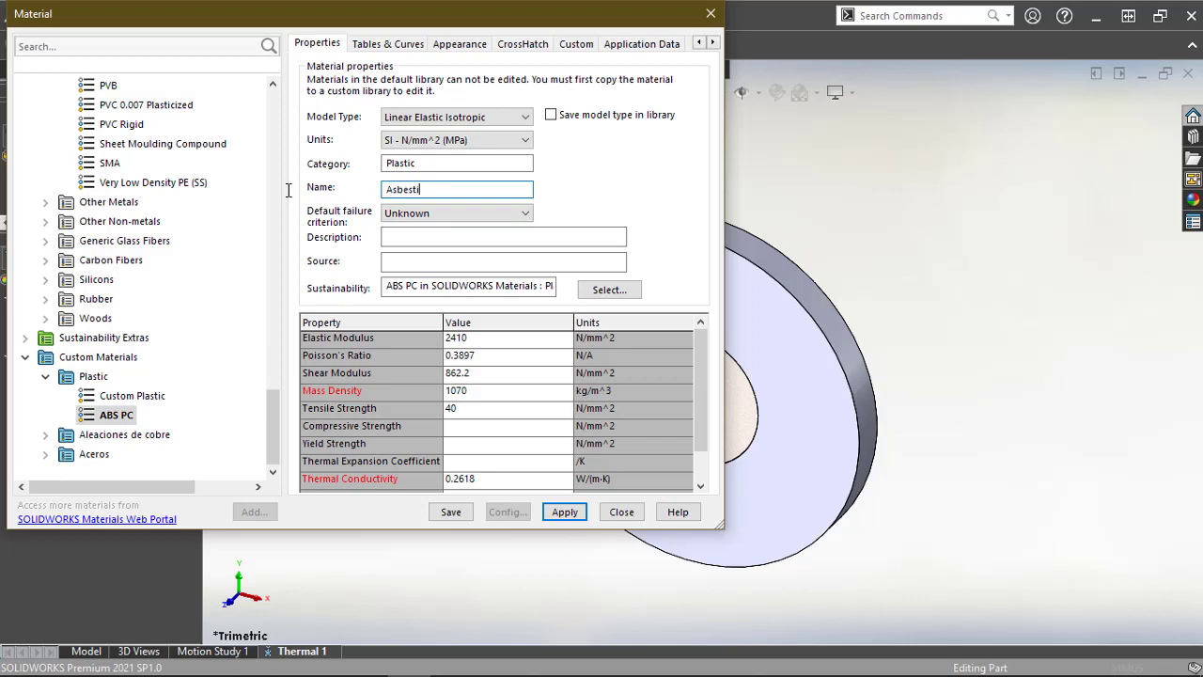
{"action": "type", "text": "o"}
Step: Set the Asbesto material's thermal conductivity to 0.2 W/(m·K), save it and apply it to the outer ring body
{"action": "left_click", "coordinate": [479, 478]}
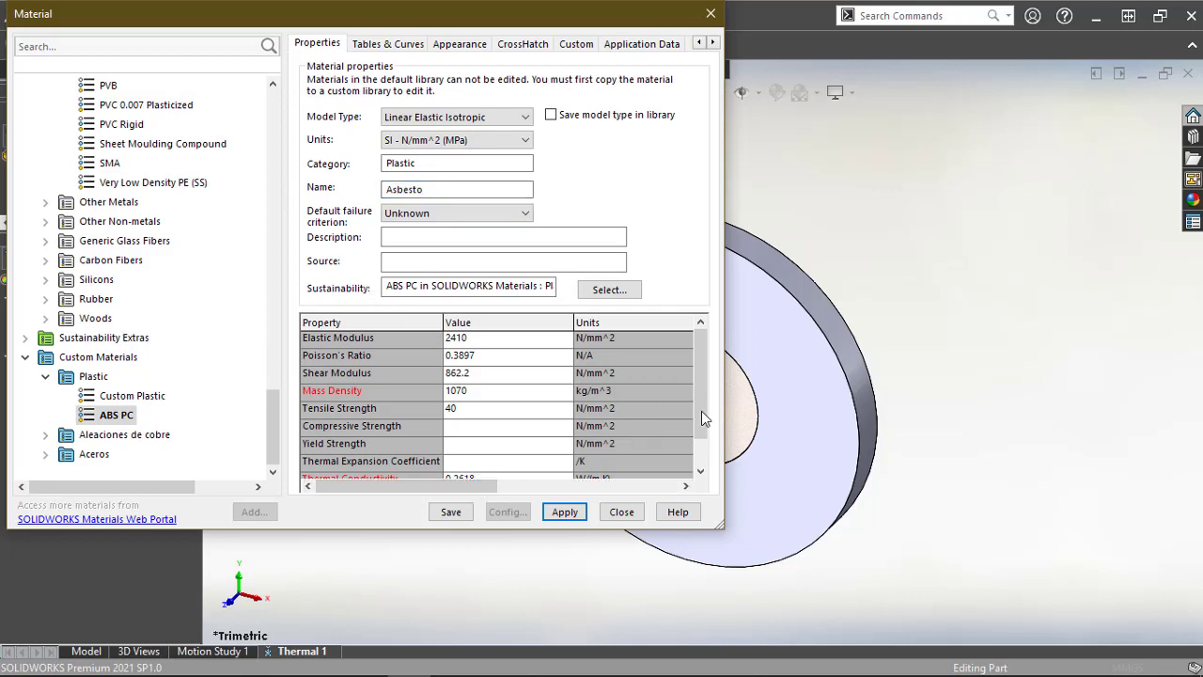
{"action": "left_click_drag", "start_coordinate": [703, 399], "coordinate": [703, 421]}
{"action": "left_click", "coordinate": [495, 445]}
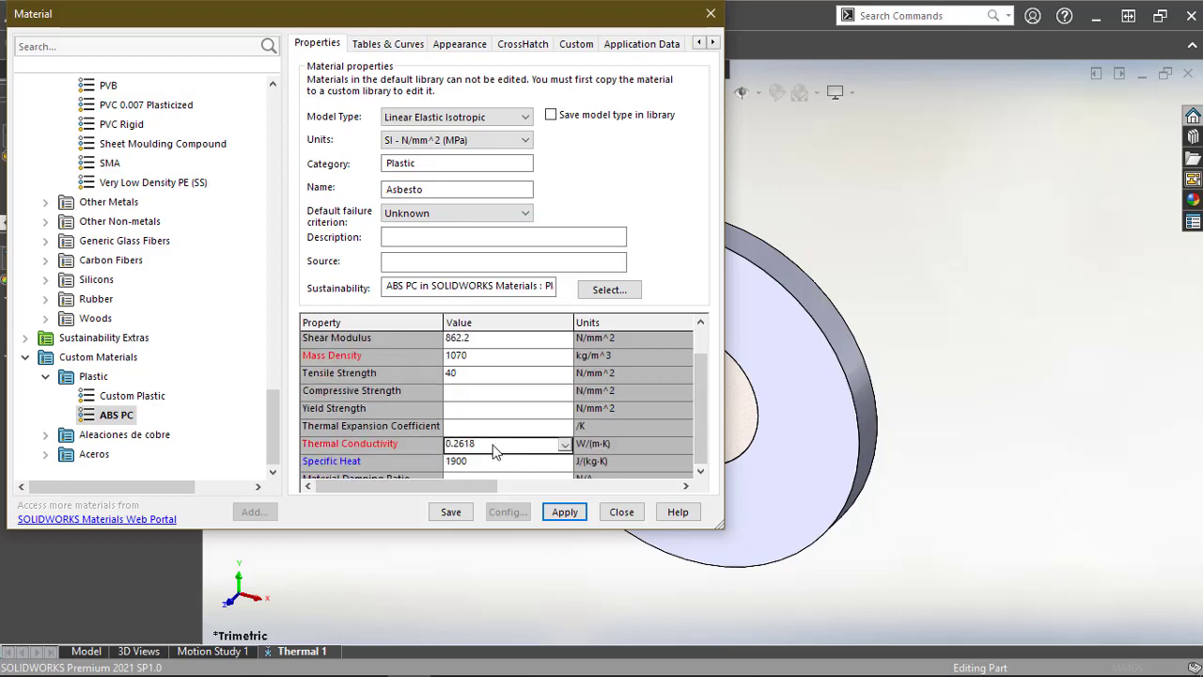
{"action": "left_click", "coordinate": [474, 442]}
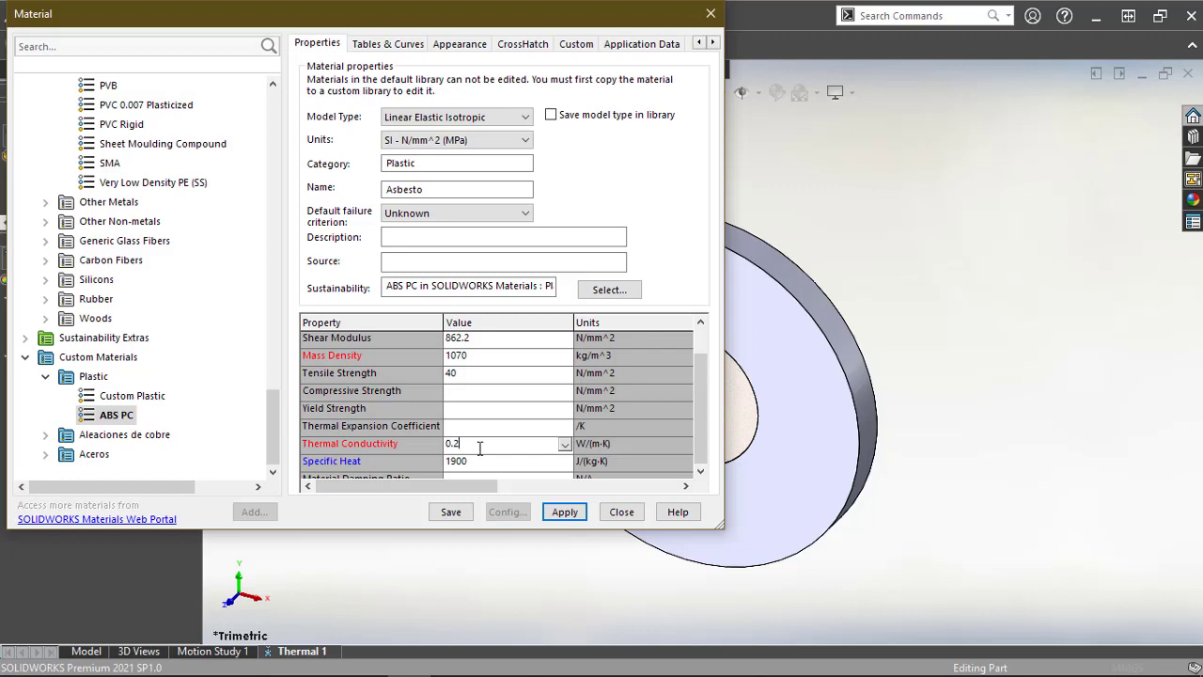
{"action": "left_click", "coordinate": [451, 511]}
{"action": "left_click", "coordinate": [562, 512]}
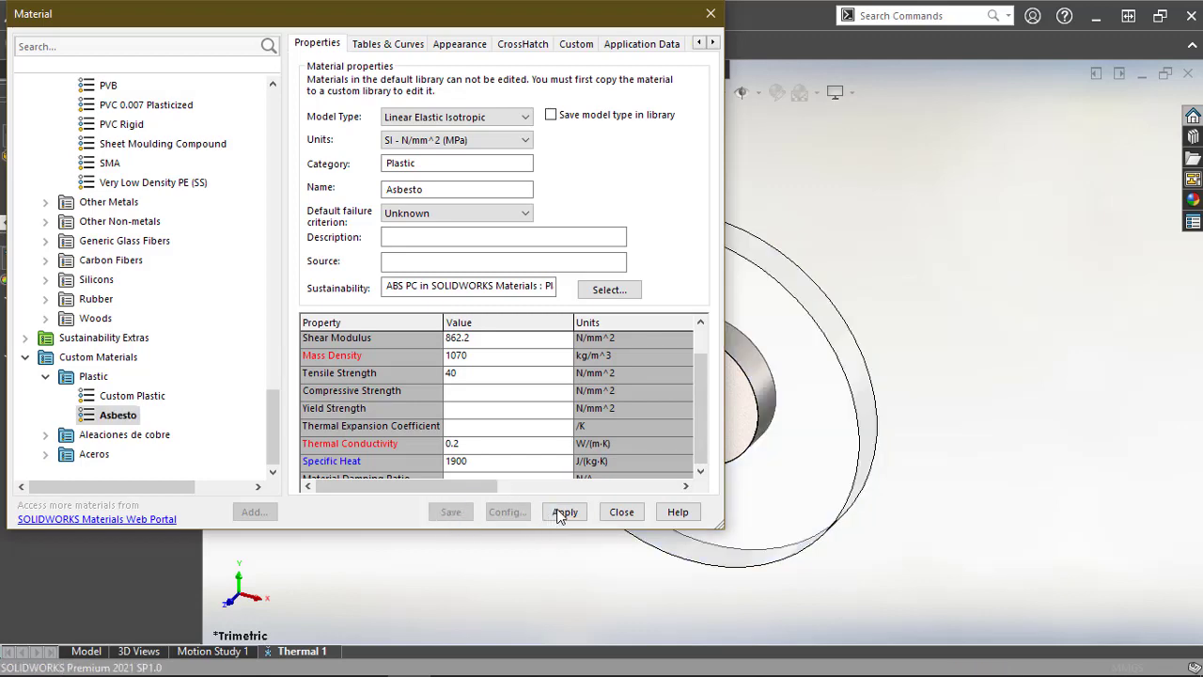
{"action": "left_click", "coordinate": [621, 512]}
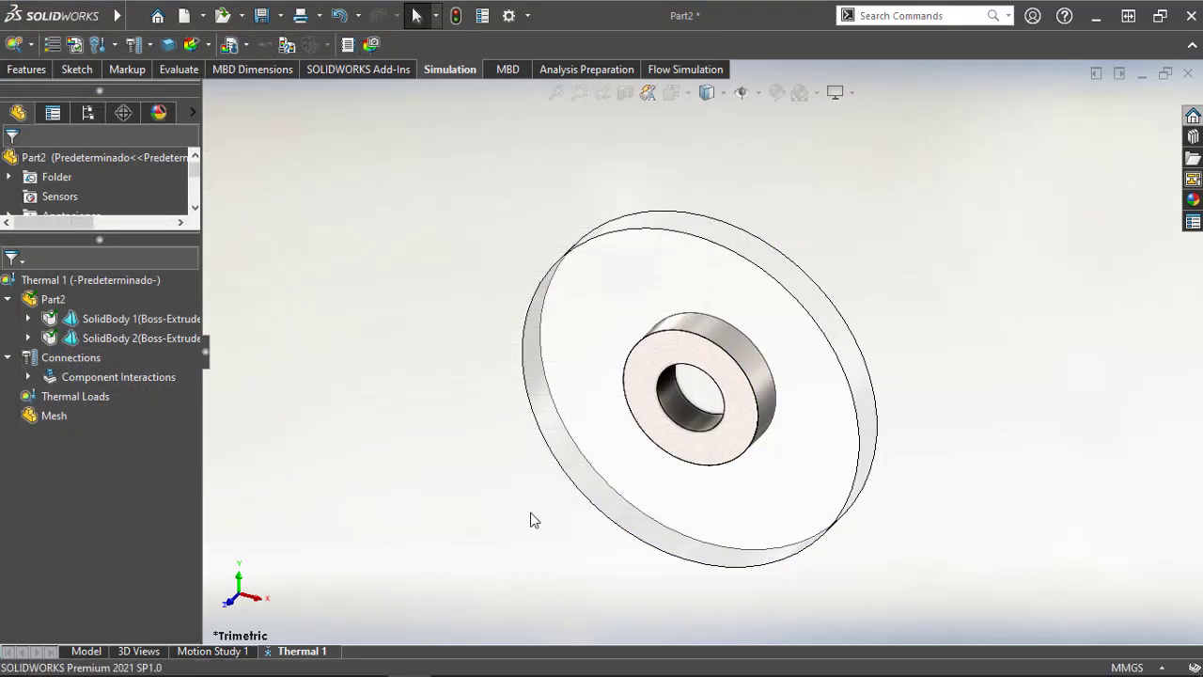
Step: Add a temperature load of 600 °C to the cylindrical bore face of the inner ring
{"action": "middle_click_drag", "start_coordinate": [531, 520], "coordinate": [558, 353]}
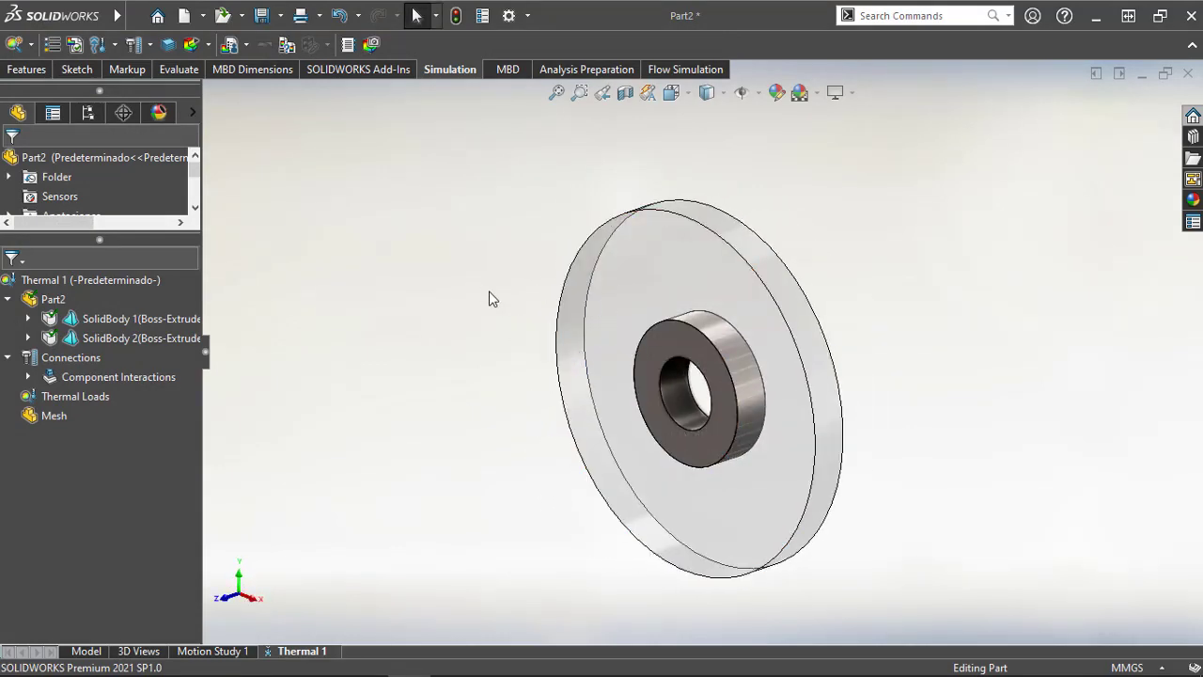
{"action": "middle_click_drag", "start_coordinate": [488, 298], "coordinate": [499, 337]}
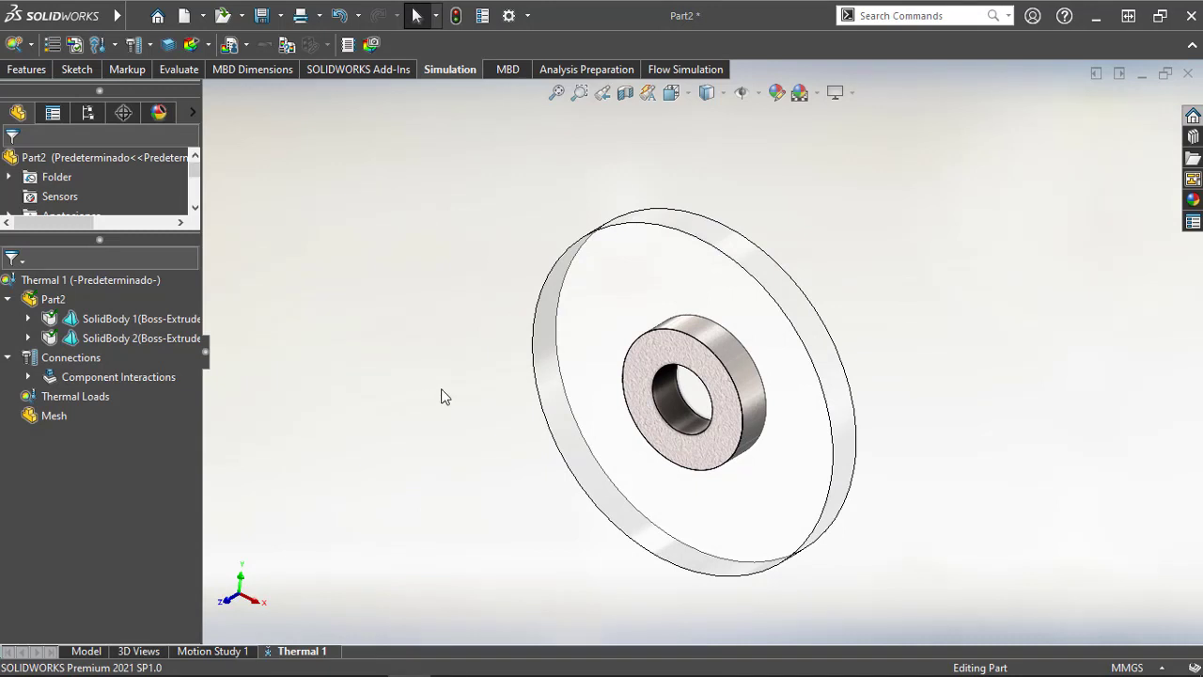
{"action": "left_click", "coordinate": [67, 399]}
{"action": "right_click", "coordinate": [68, 399]}
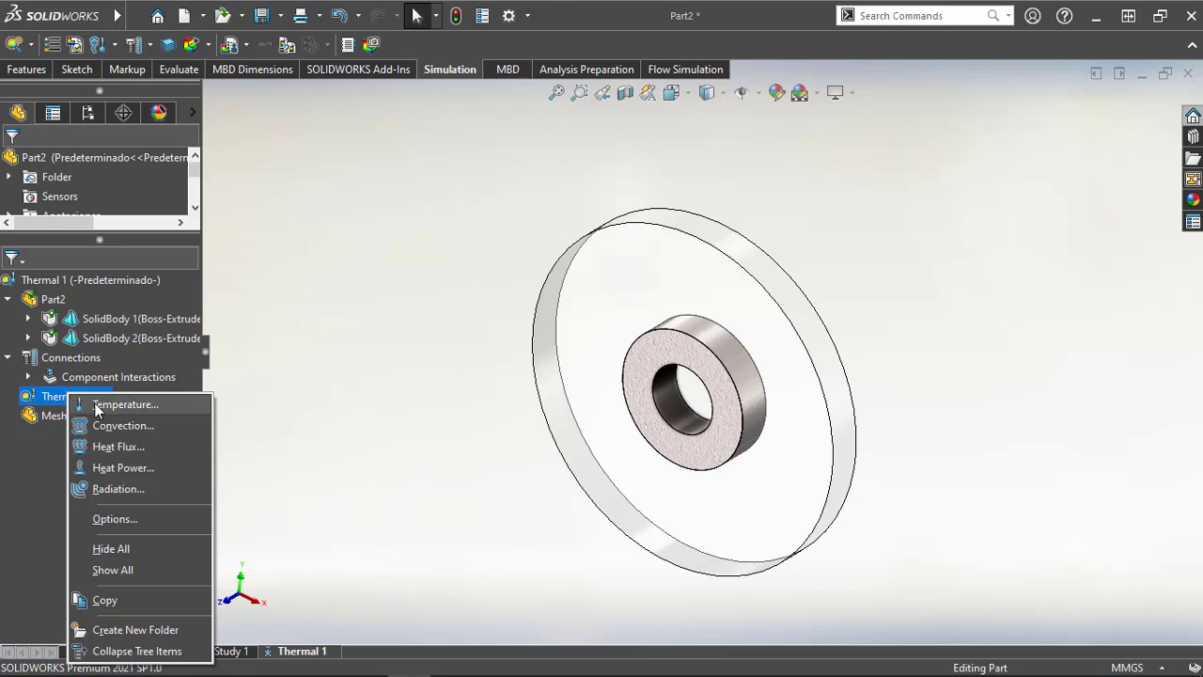
{"action": "left_click", "coordinate": [99, 406]}
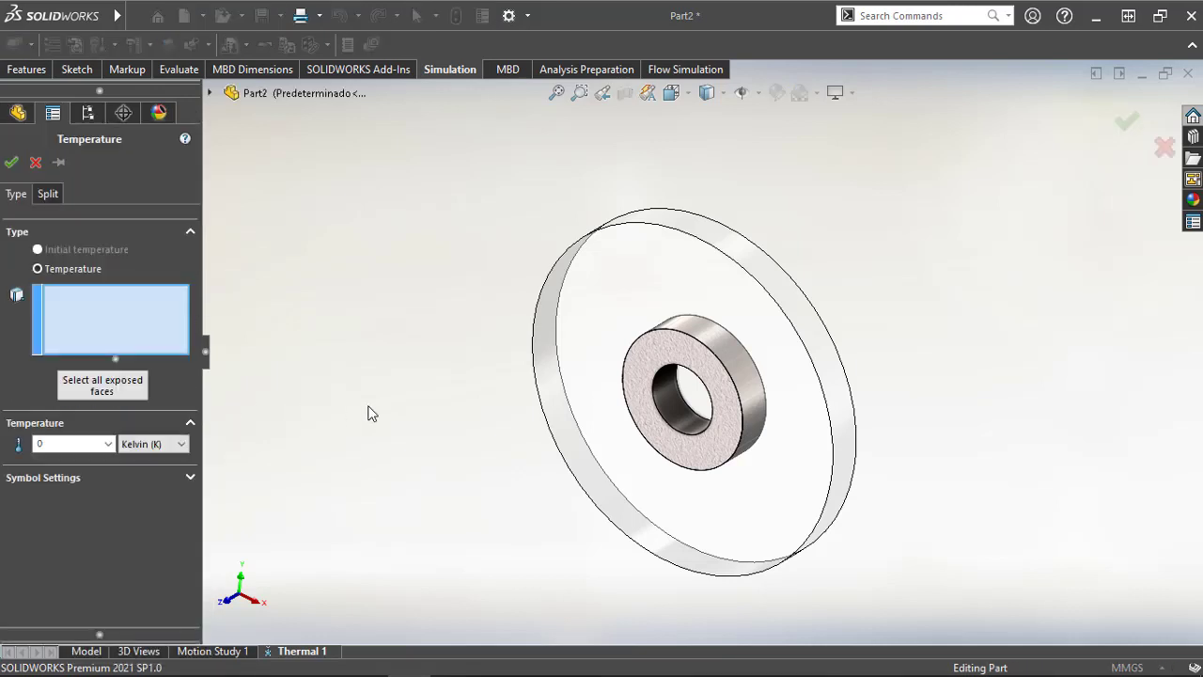
{"action": "left_click", "coordinate": [682, 414]}
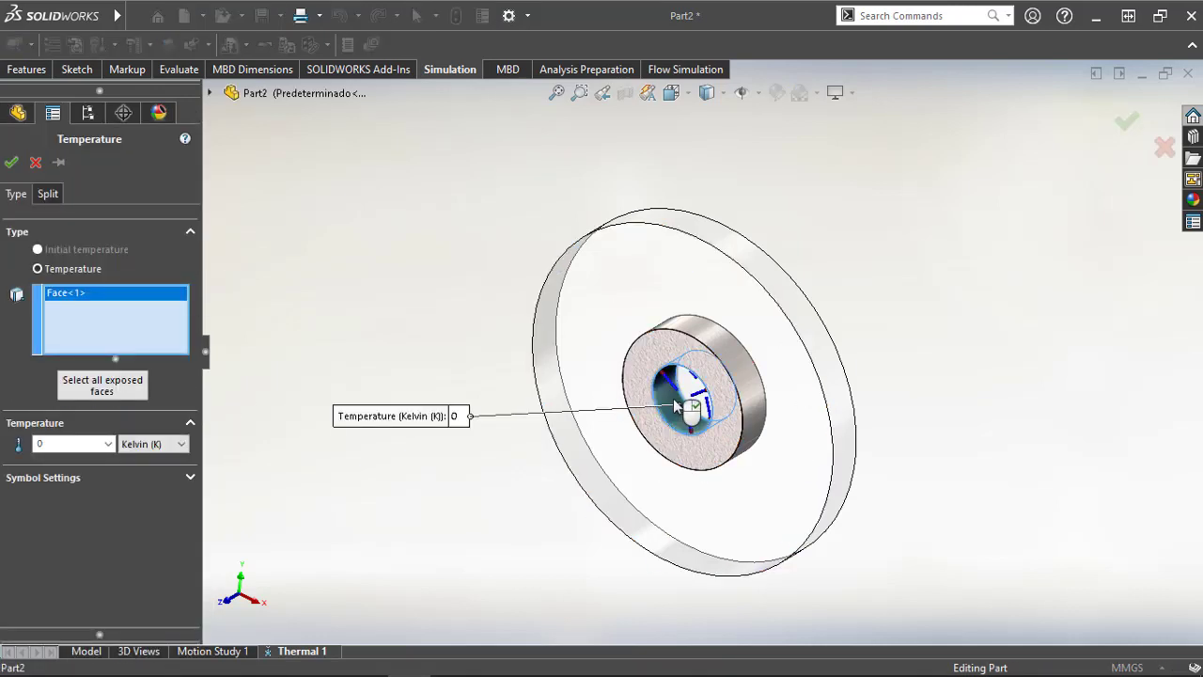
{"action": "left_click", "coordinate": [177, 449]}
{"action": "left_click", "coordinate": [167, 479]}
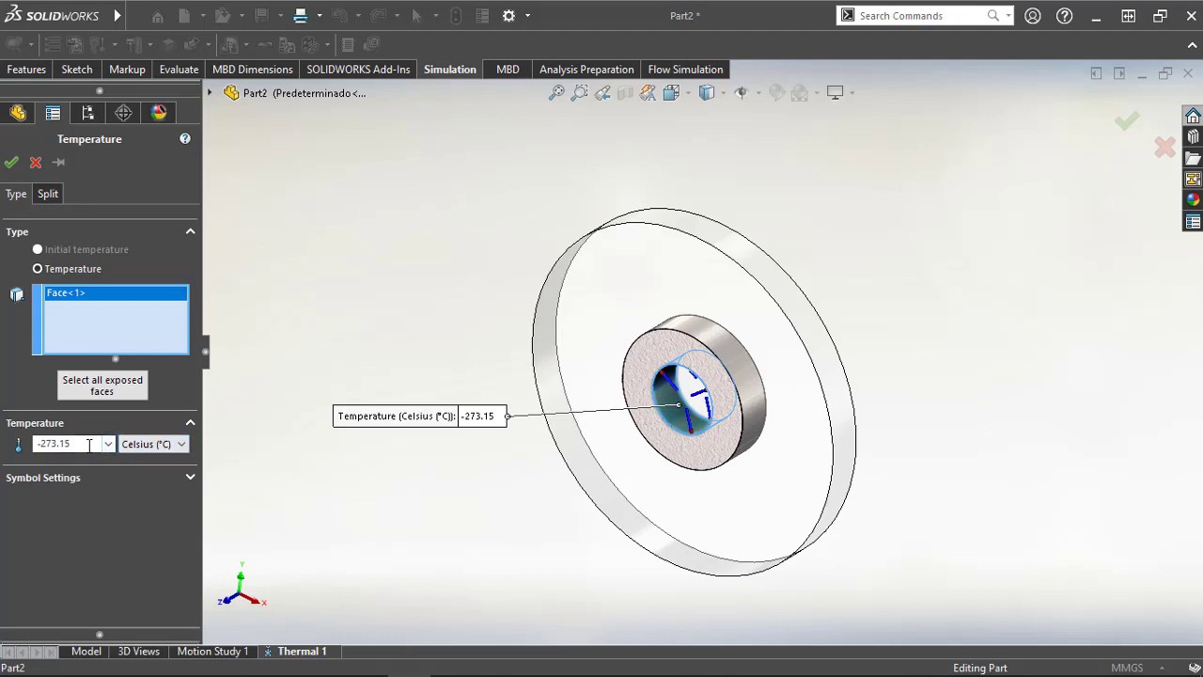
{"action": "left_click_drag", "start_coordinate": [75, 444], "coordinate": [26, 440]}
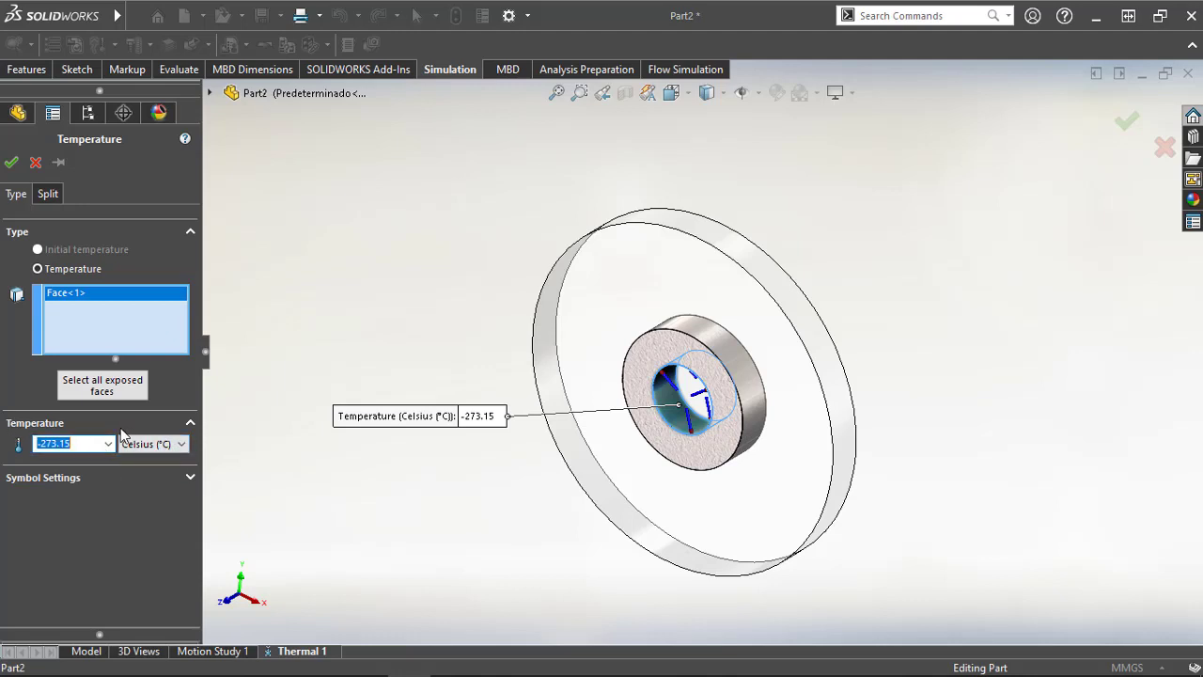
{"action": "type", "text": "600"}
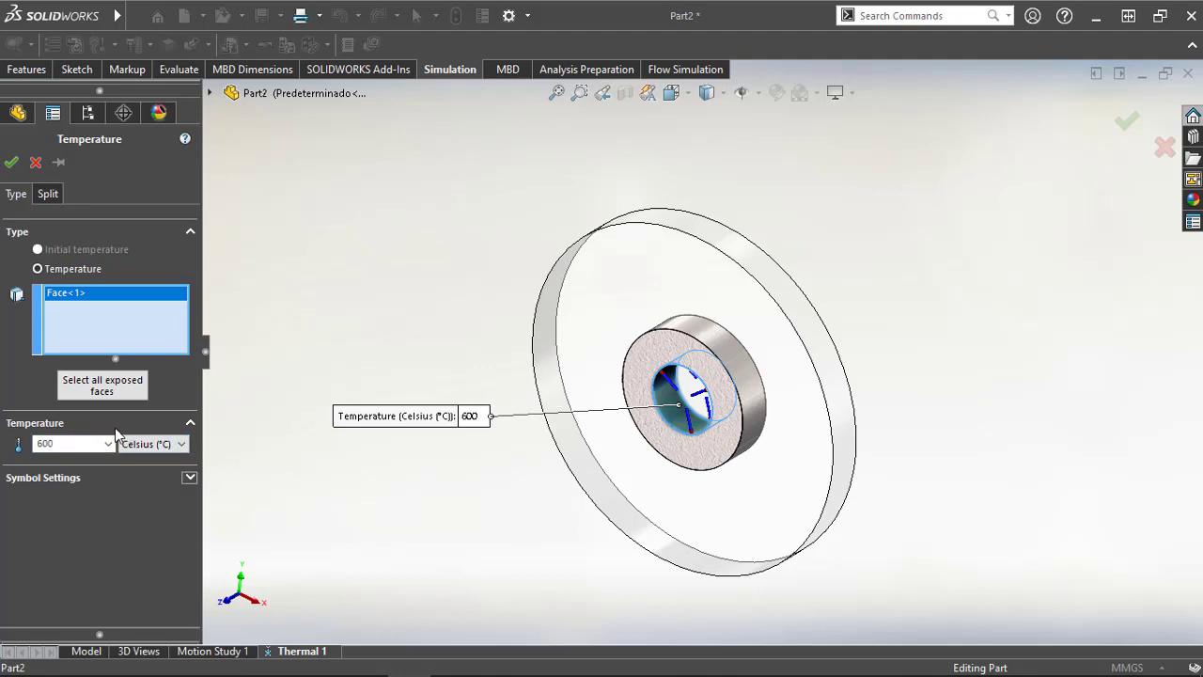
{"action": "left_click", "coordinate": [11, 162]}
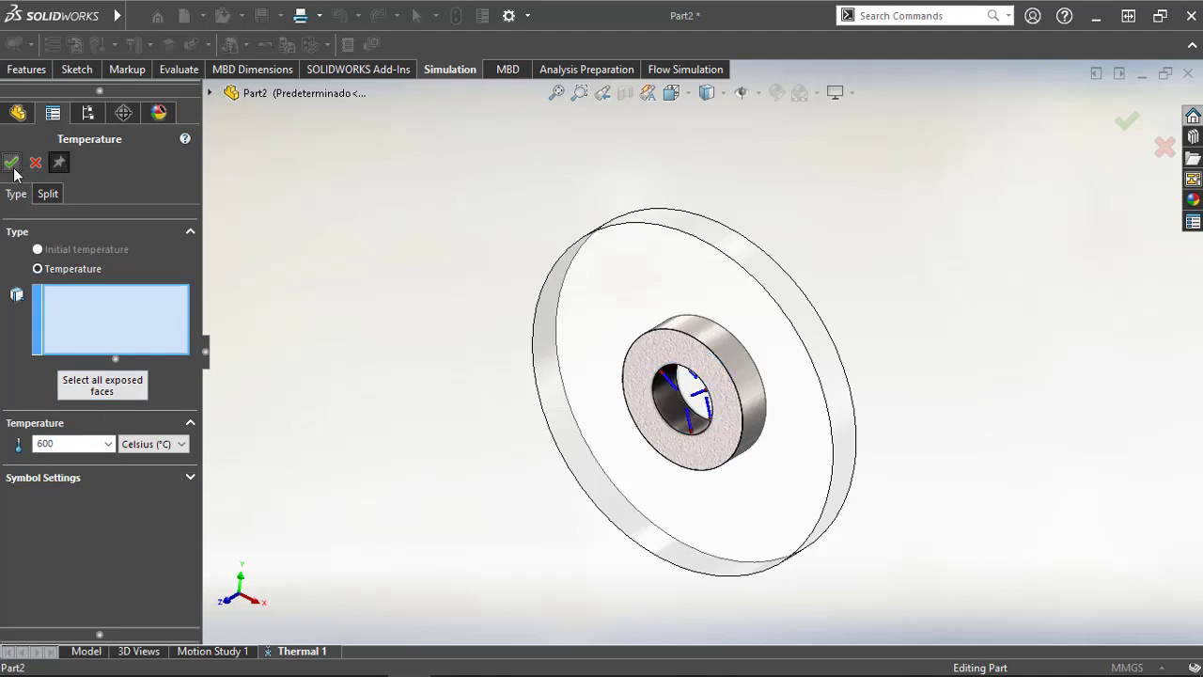
Step: Add a second temperature load of 100 °C to the outer cylindrical face of the outer ring
{"action": "left_click", "coordinate": [738, 252]}
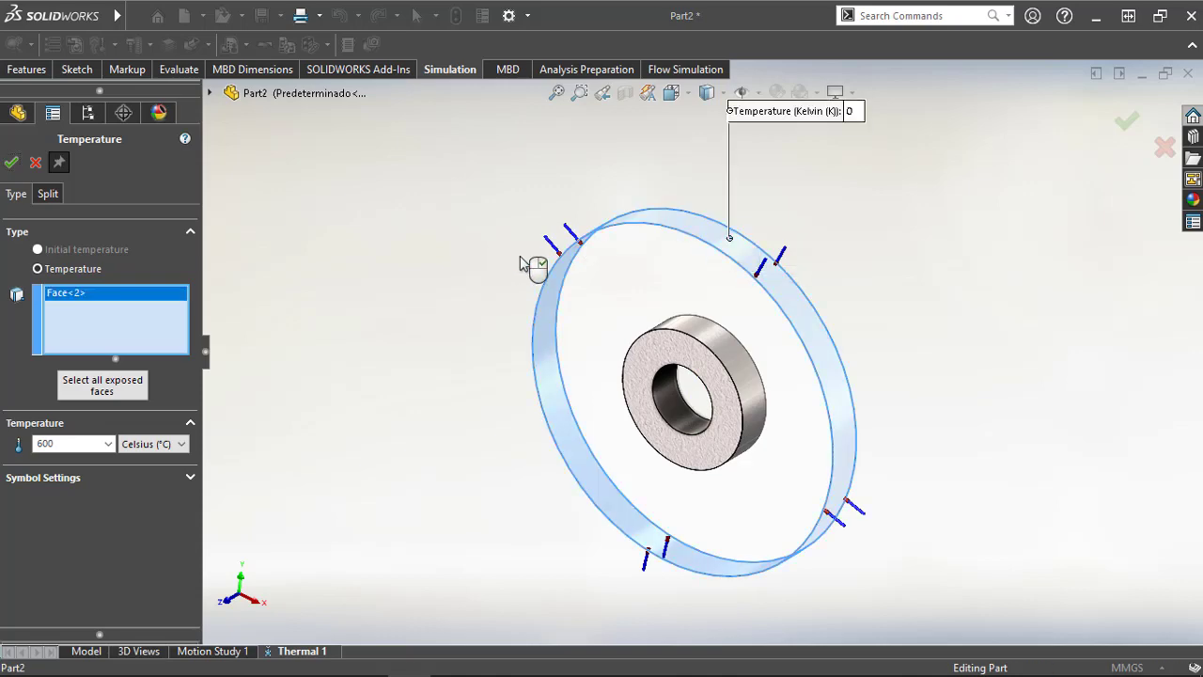
{"action": "middle_click_drag", "start_coordinate": [532, 260], "coordinate": [540, 235]}
{"action": "double_click", "coordinate": [58, 446]}
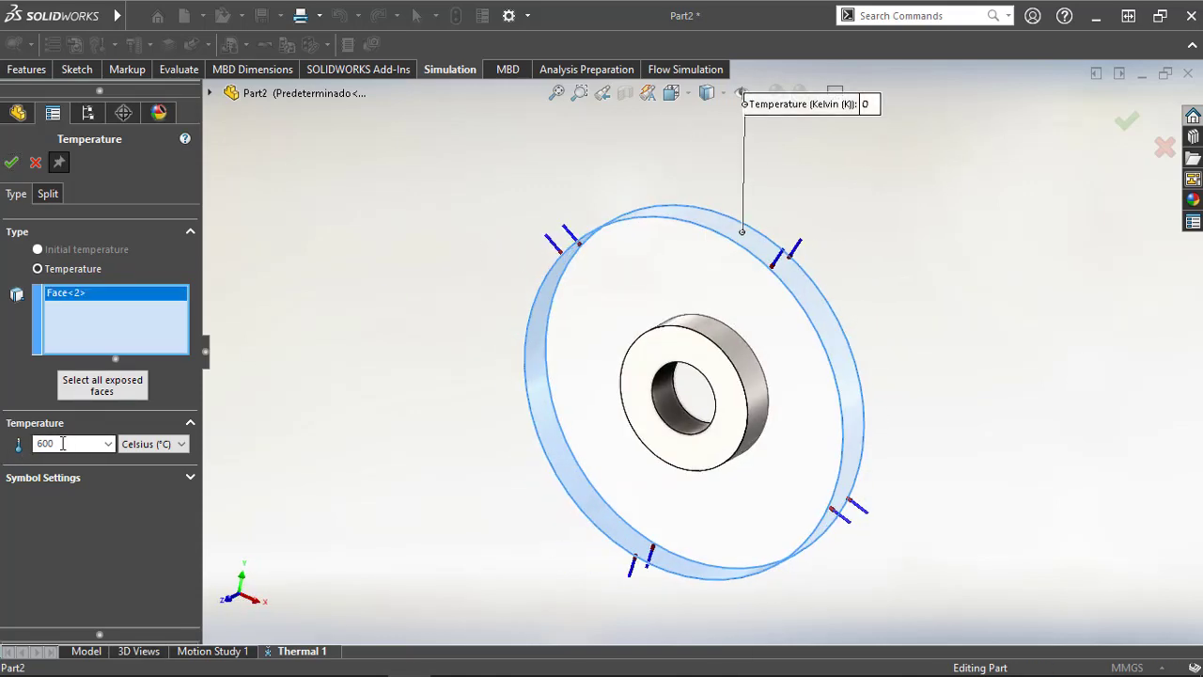
{"action": "type", "text": "100"}
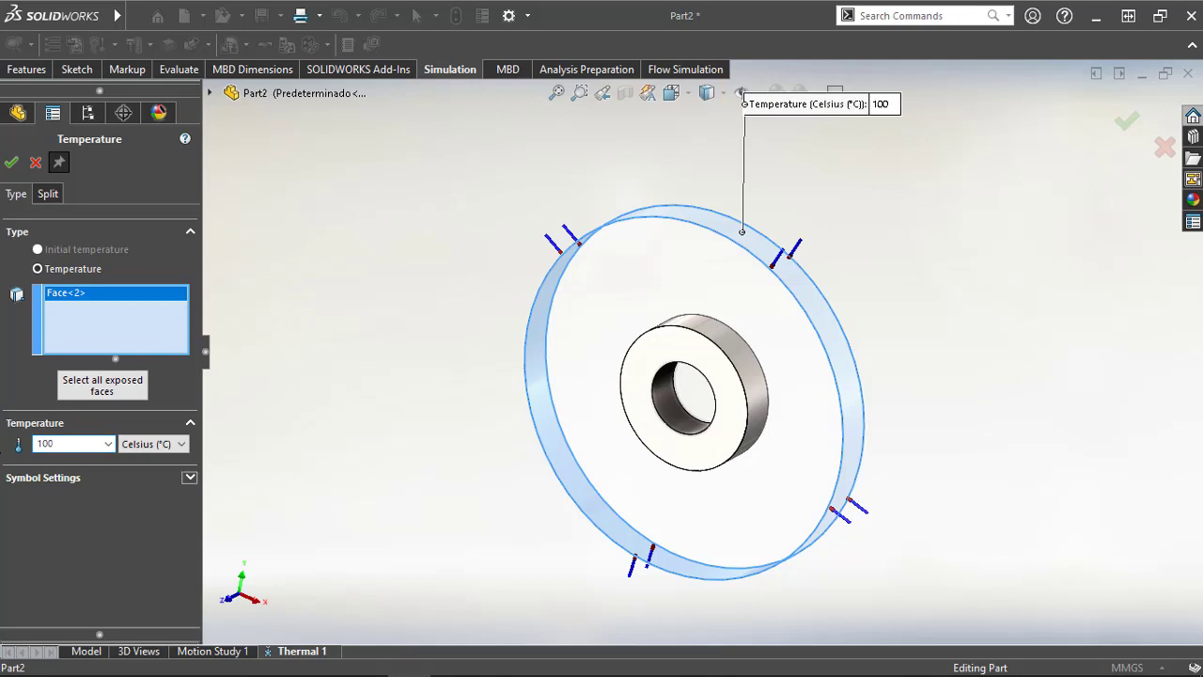
{"action": "left_click", "coordinate": [35, 165]}
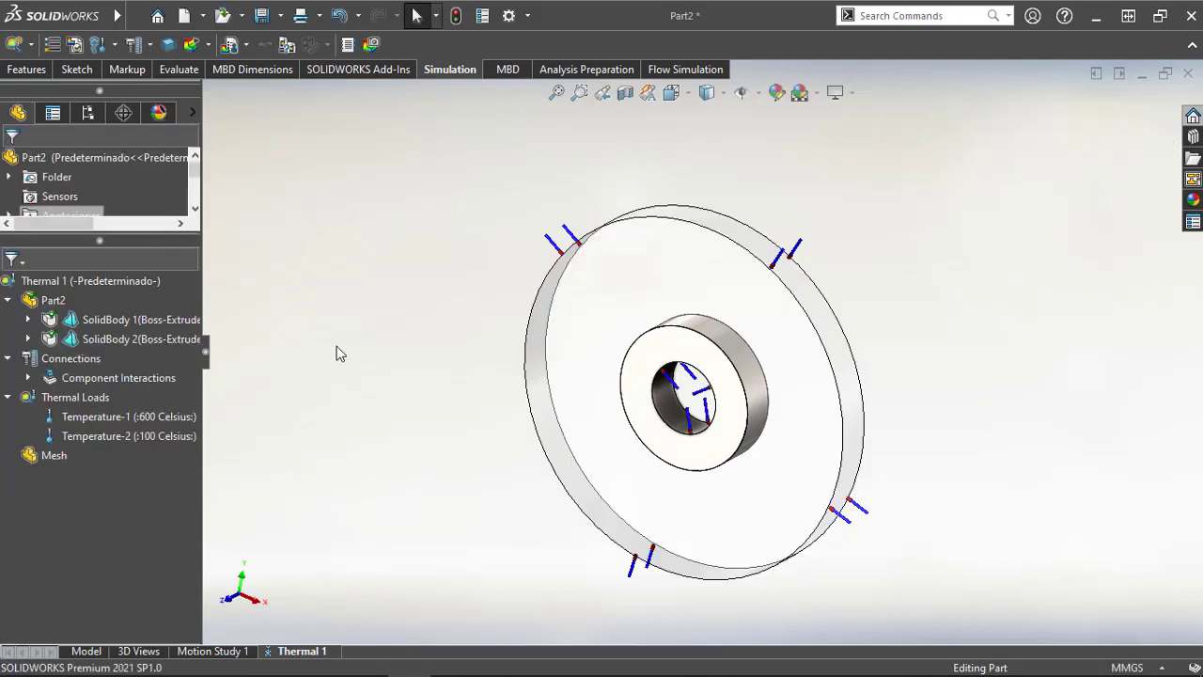
{"action": "left_click", "coordinate": [113, 417]}
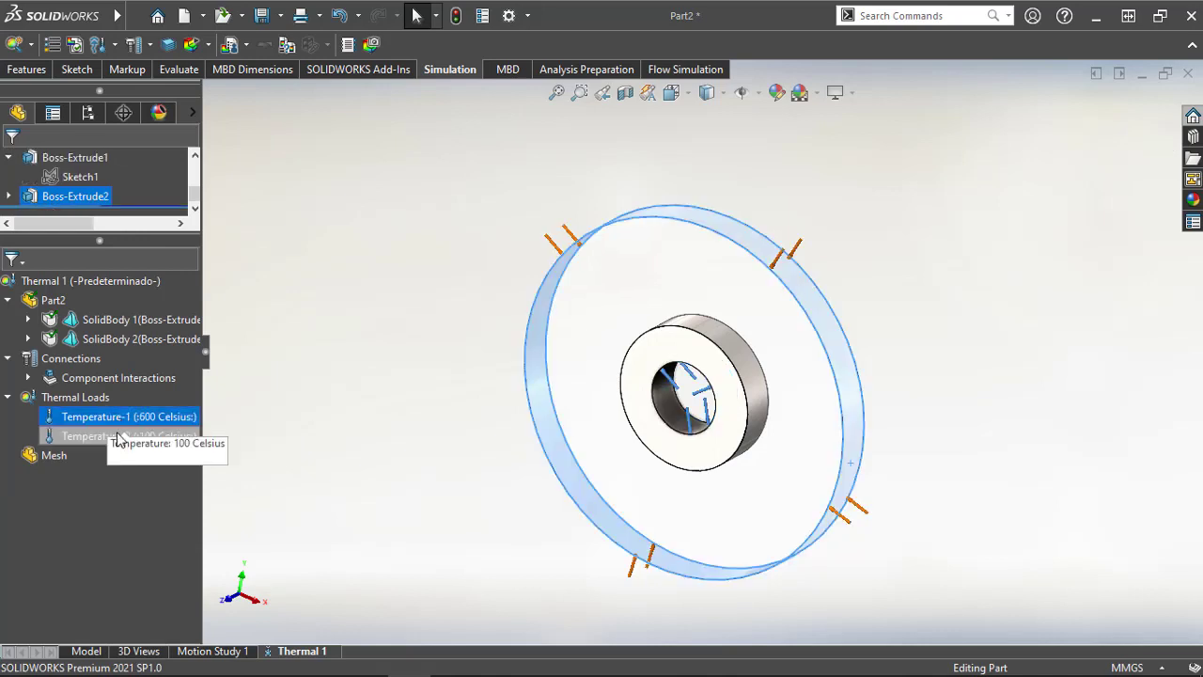
{"action": "left_click", "coordinate": [113, 435]}
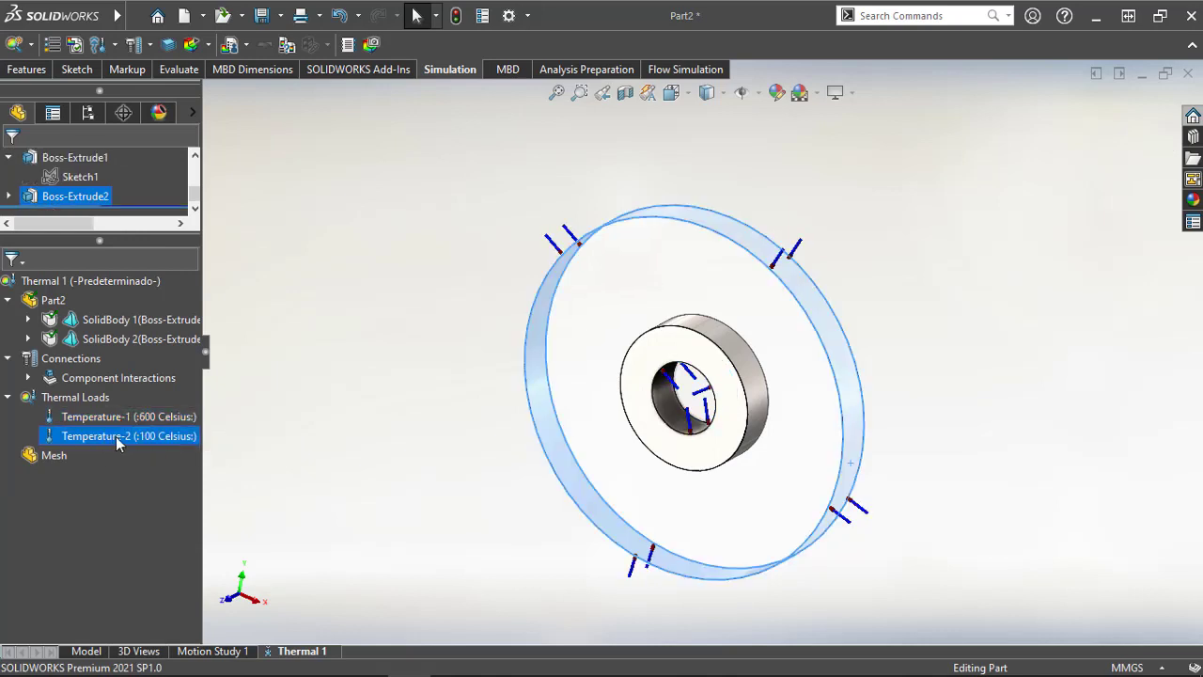
{"action": "left_click", "coordinate": [326, 439]}
Step: Mesh the part with a standard mesh, enabling the mesh parameters and keeping the default density and element size
{"action": "middle_click_drag", "start_coordinate": [330, 435], "coordinate": [350, 424], "text": "ctrl"}
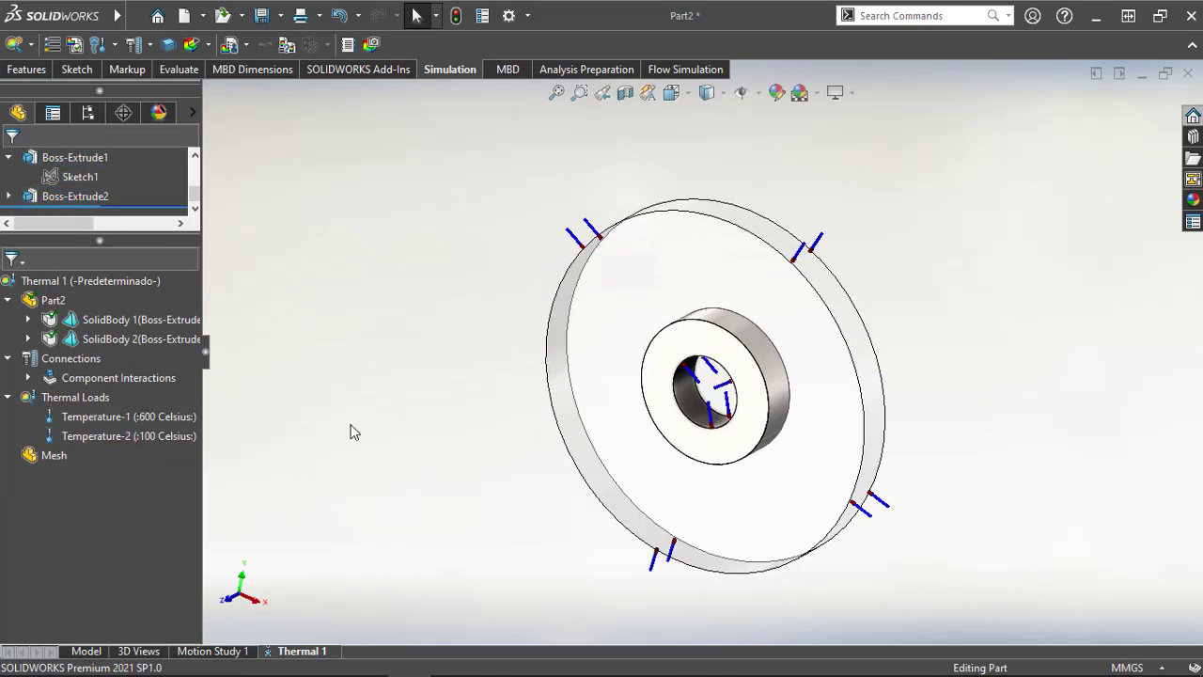
{"action": "key", "text": "ctrl+1"}
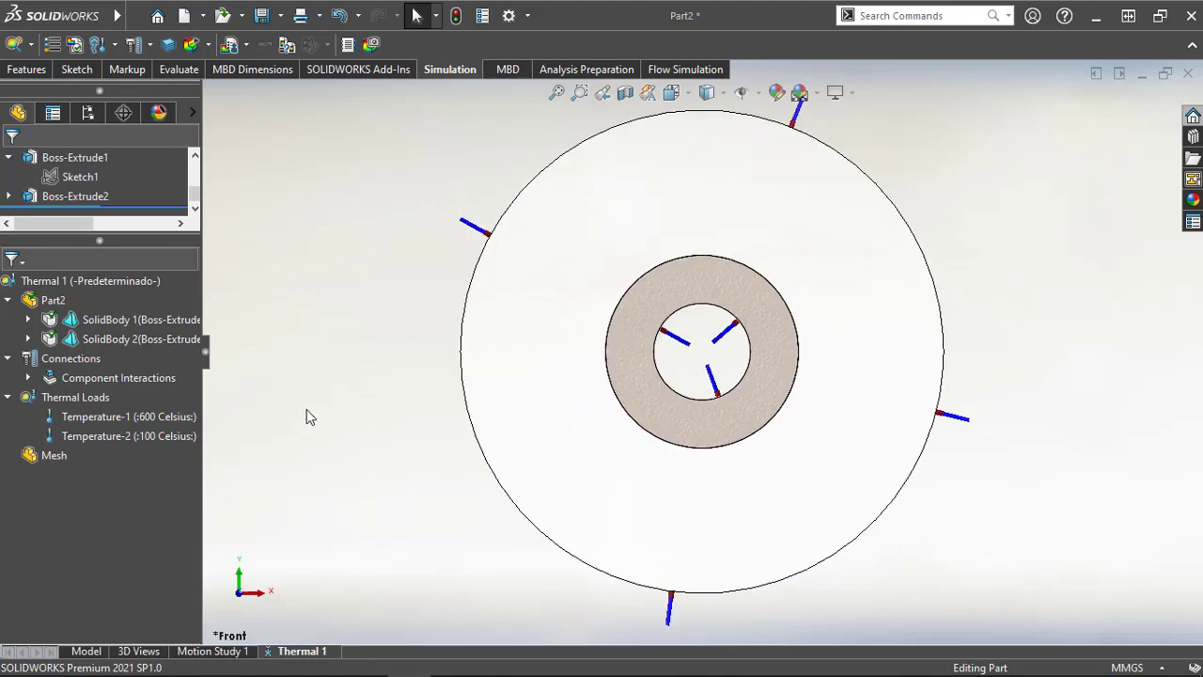
{"action": "left_click", "coordinate": [80, 442]}
{"action": "left_click", "coordinate": [47, 455]}
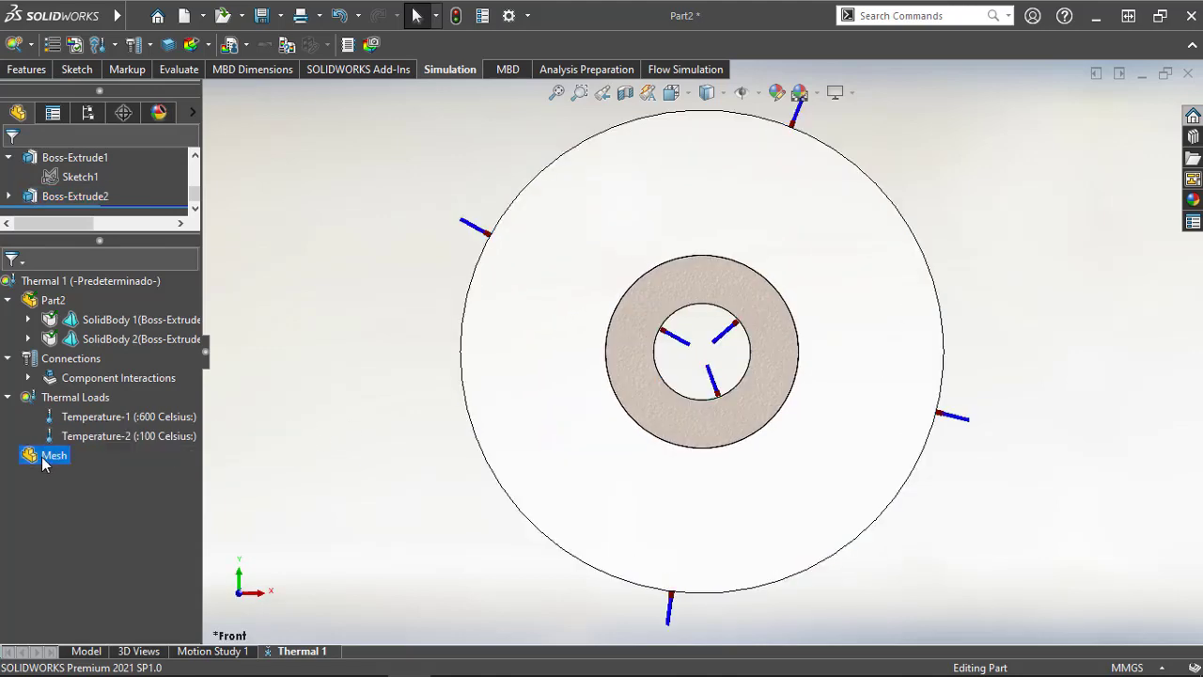
{"action": "right_click", "coordinate": [47, 454]}
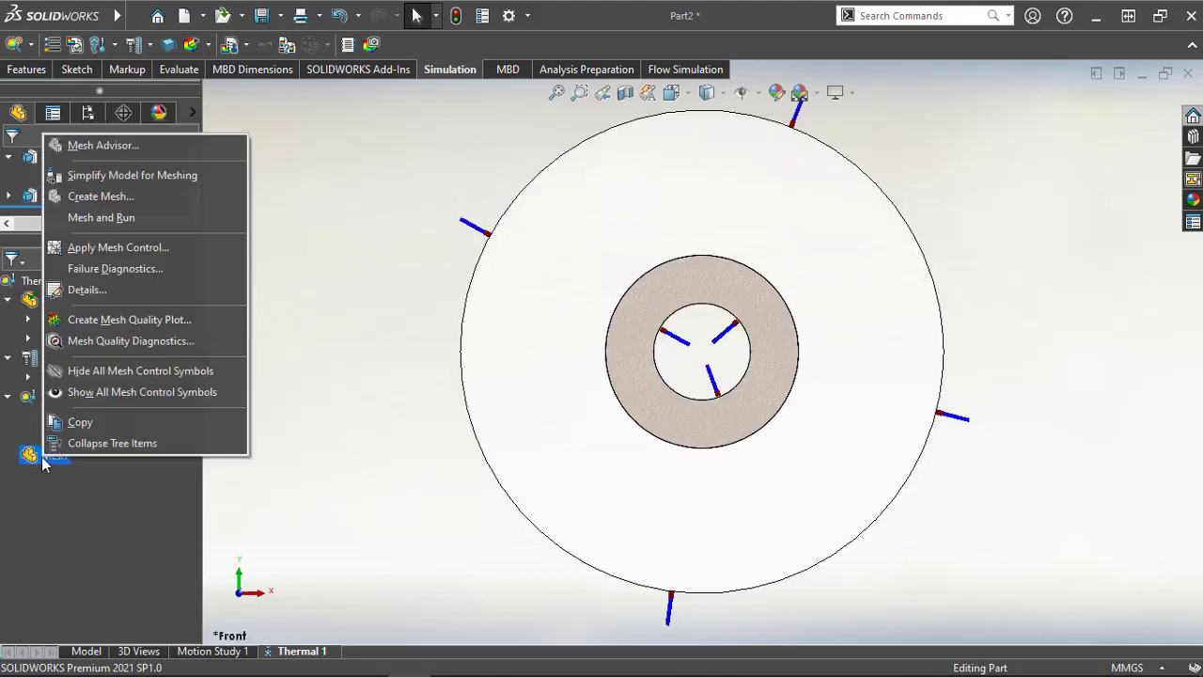
{"action": "left_click", "coordinate": [93, 197]}
{"action": "middle_click_drag", "start_coordinate": [345, 356], "coordinate": [352, 373], "text": "ctrl"}
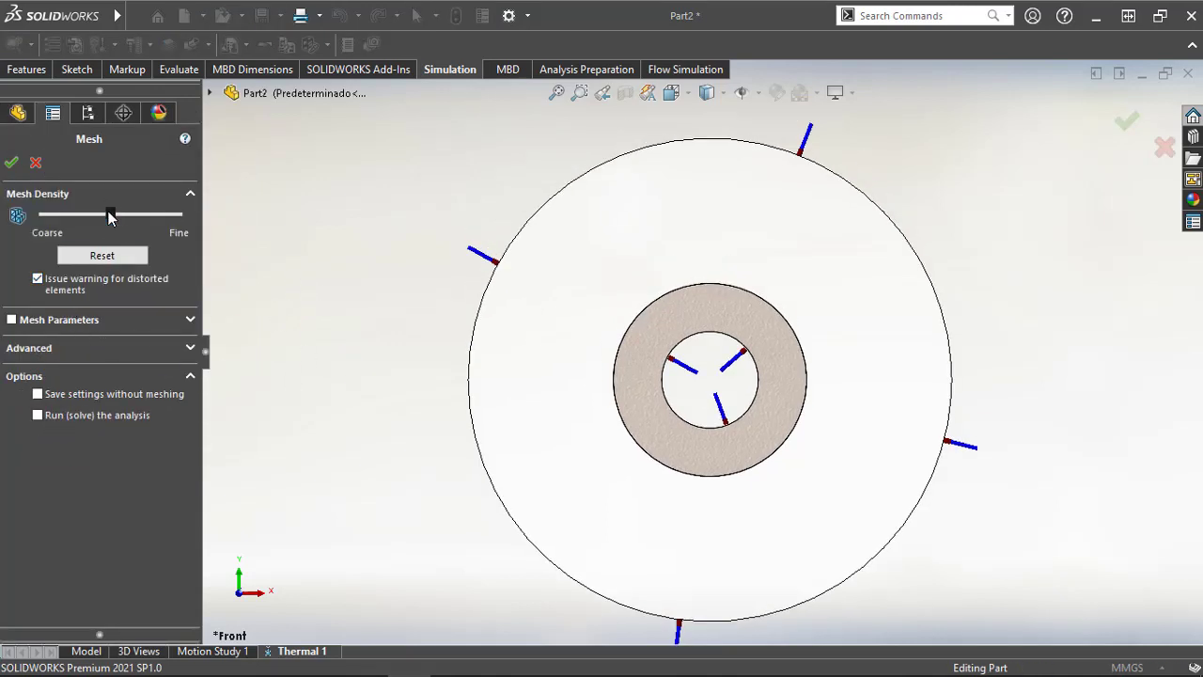
{"action": "left_click", "coordinate": [128, 319]}
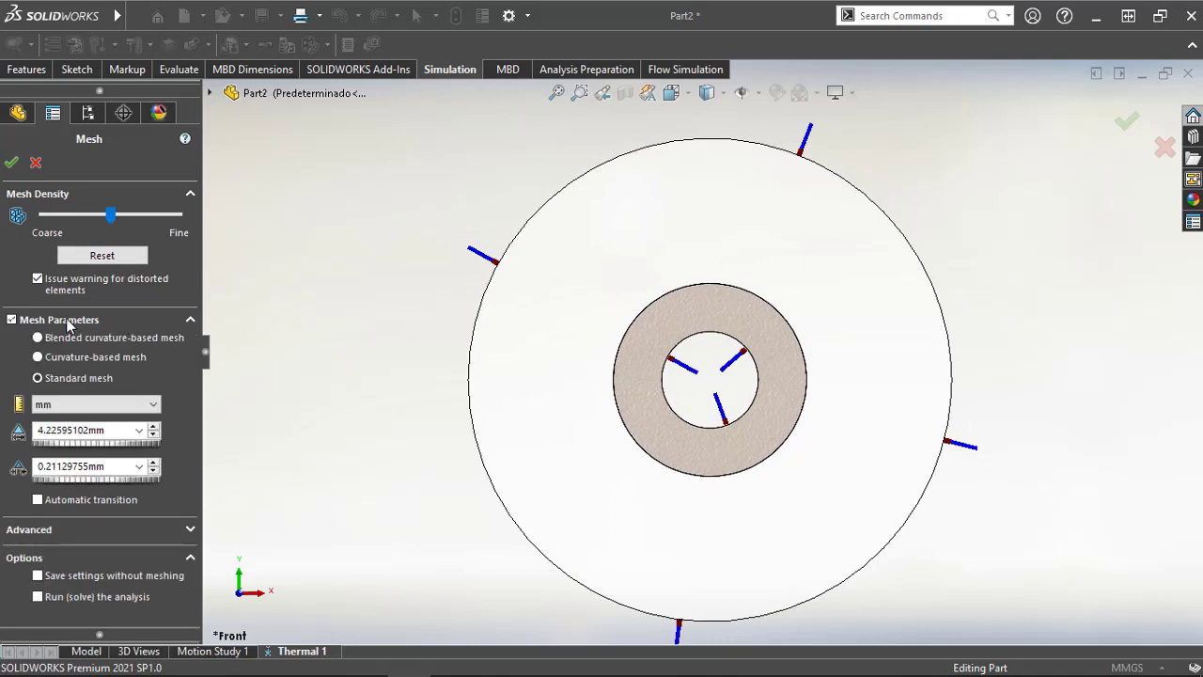
{"action": "left_click", "coordinate": [11, 162]}
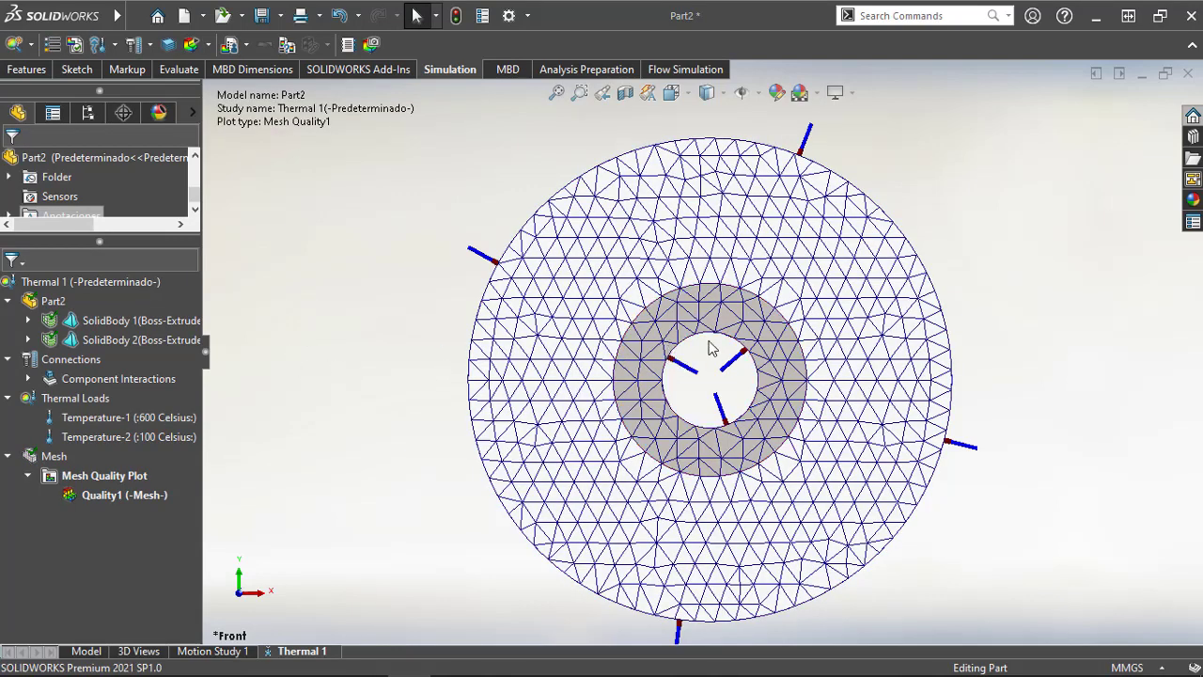
Step: Examine the mesh around the inner ring and its bore, and across the thickness of both rings
{"action": "scroll", "coordinate": [723, 349], "scroll_direction": "down", "scroll_amount": 5}
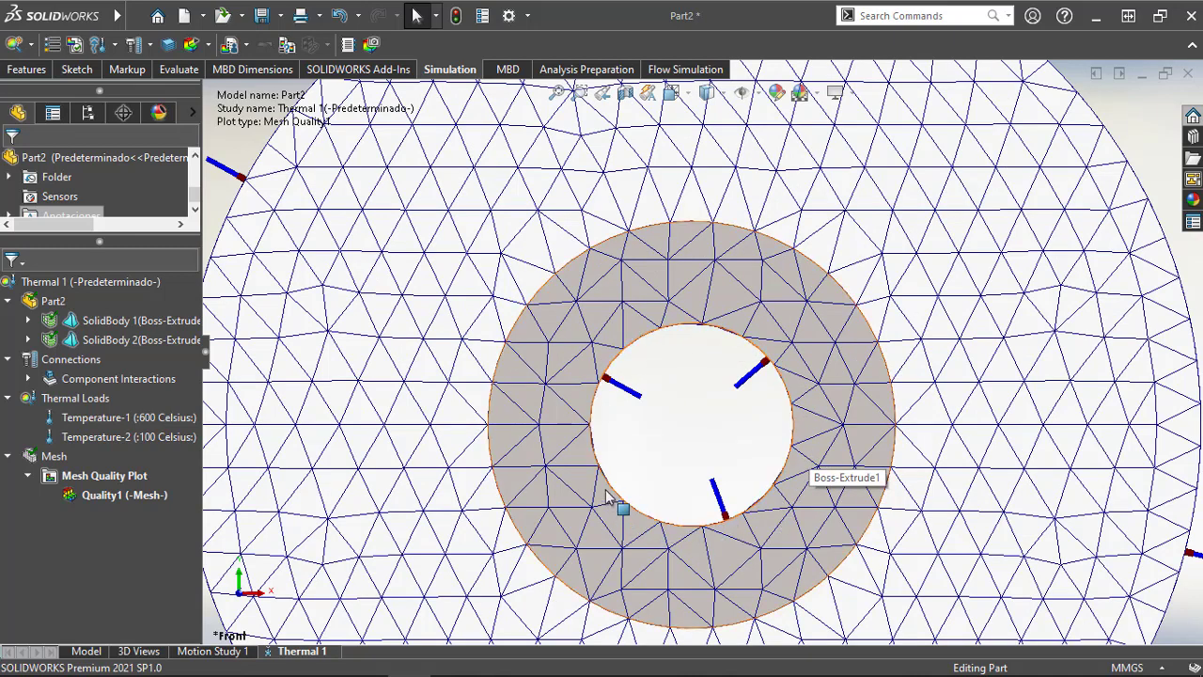
{"action": "scroll", "coordinate": [690, 443], "scroll_direction": "up", "scroll_amount": 3}
{"action": "scroll", "coordinate": [696, 364], "scroll_direction": "down", "scroll_amount": 2}
{"action": "scroll", "coordinate": [696, 364], "scroll_direction": "down", "scroll_amount": 2}
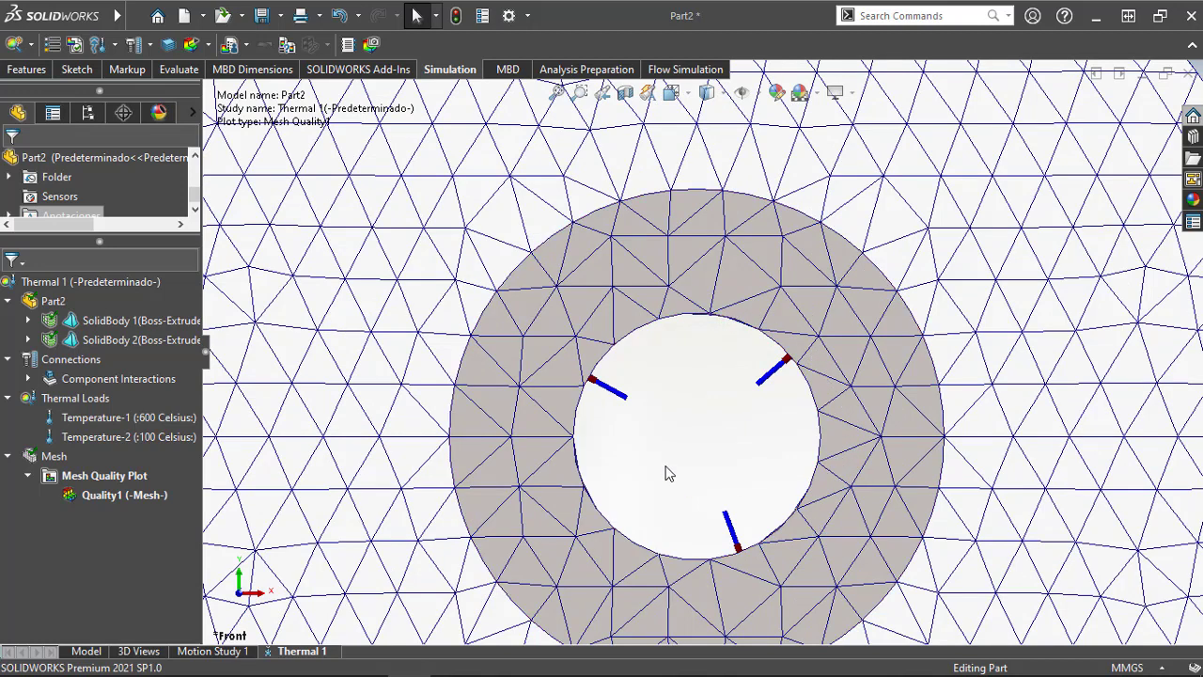
{"action": "scroll", "coordinate": [676, 449], "scroll_direction": "up", "scroll_amount": 5}
{"action": "middle_click_drag", "start_coordinate": [681, 416], "coordinate": [445, 383]}
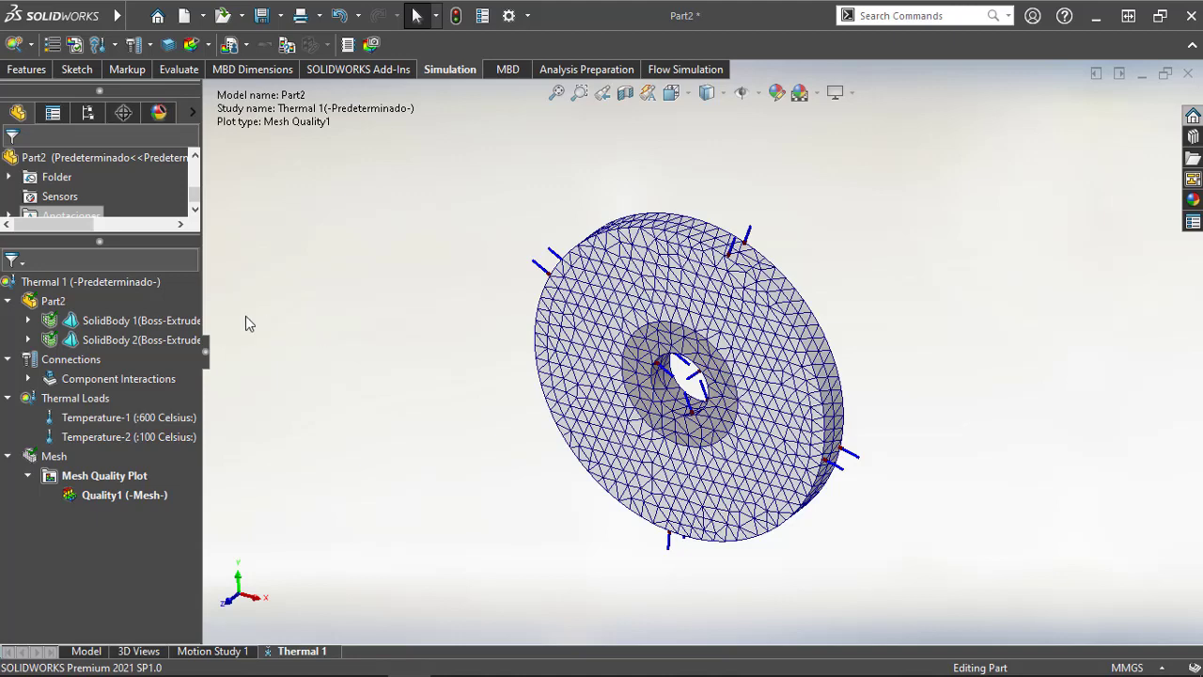
Step: Run the Thermal 1 study and show the resulting temperature plot in the front view
{"action": "left_click", "coordinate": [74, 282]}
{"action": "right_click", "coordinate": [58, 284]}
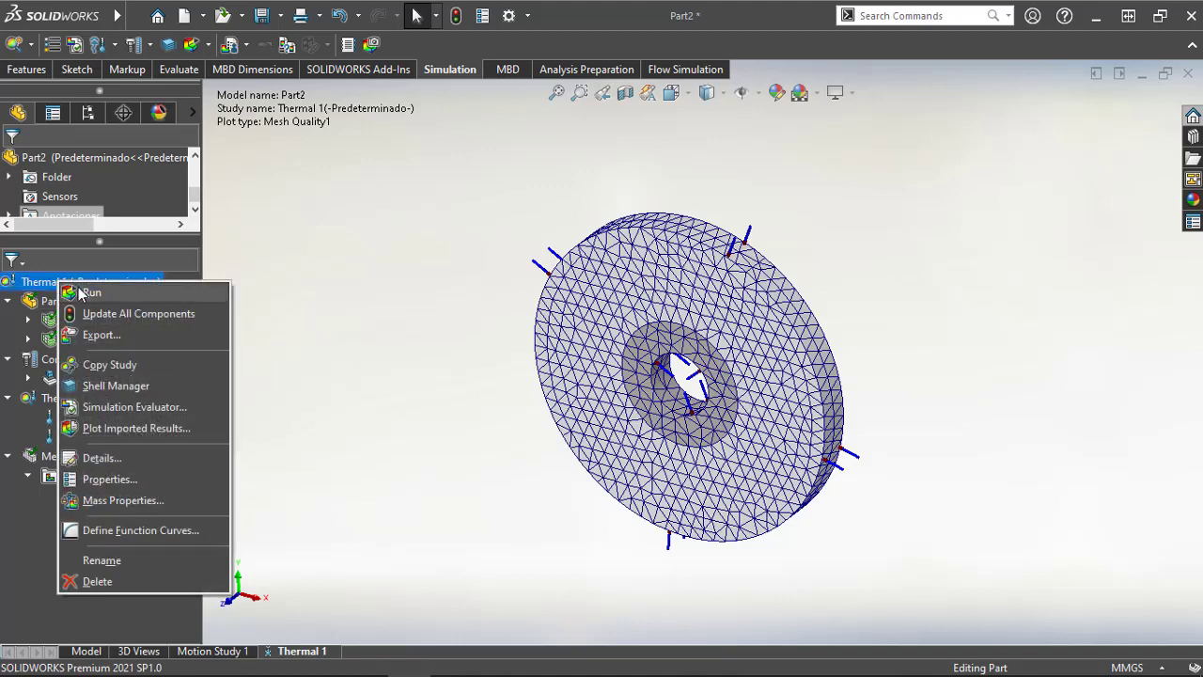
{"action": "left_click", "coordinate": [90, 293]}
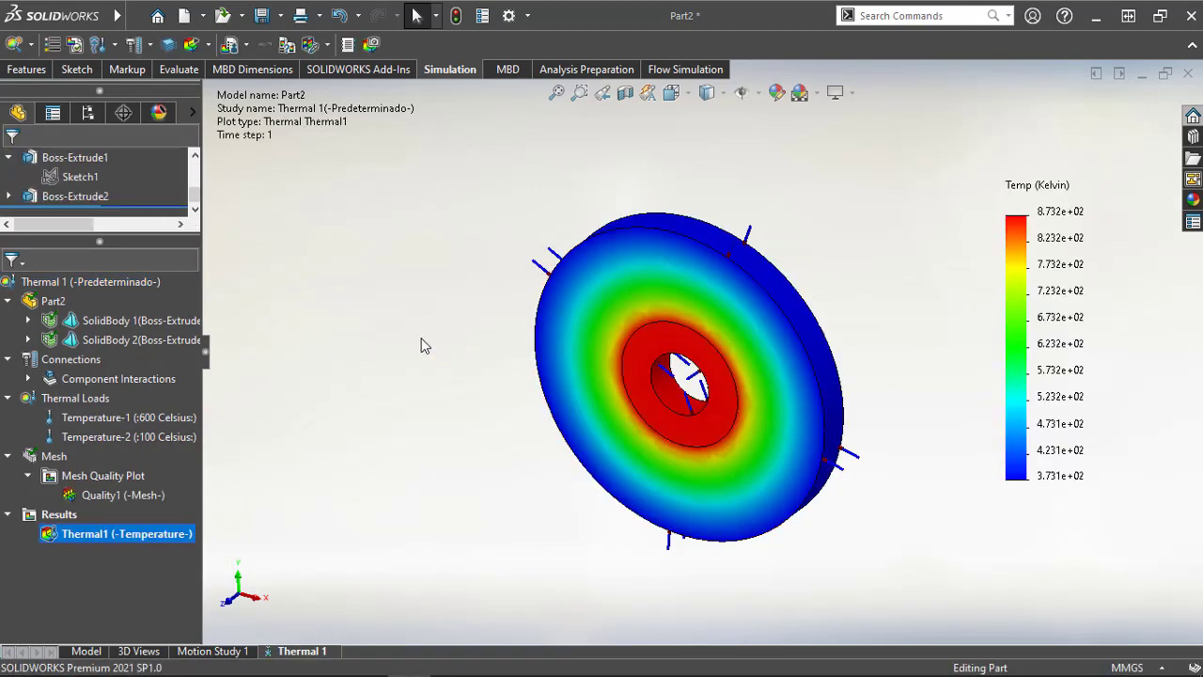
{"action": "key", "text": "ctrl+1"}
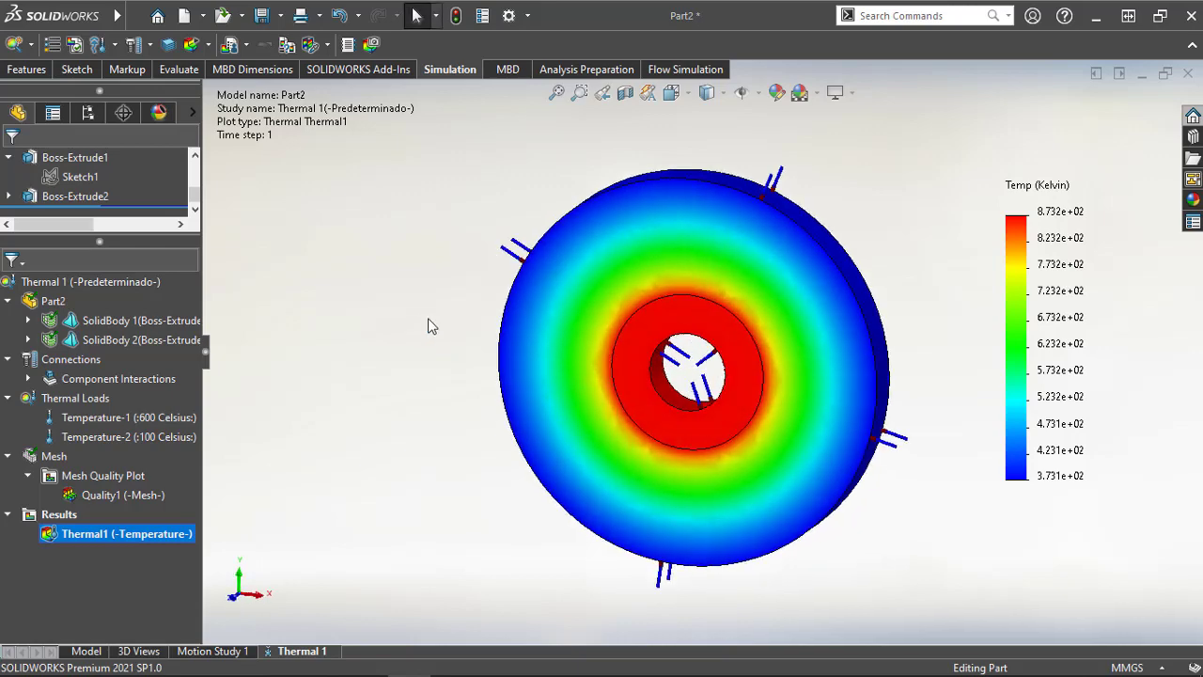
Step: Set the number format of the temperature plot's legend to floating
{"action": "double_click", "coordinate": [1012, 239]}
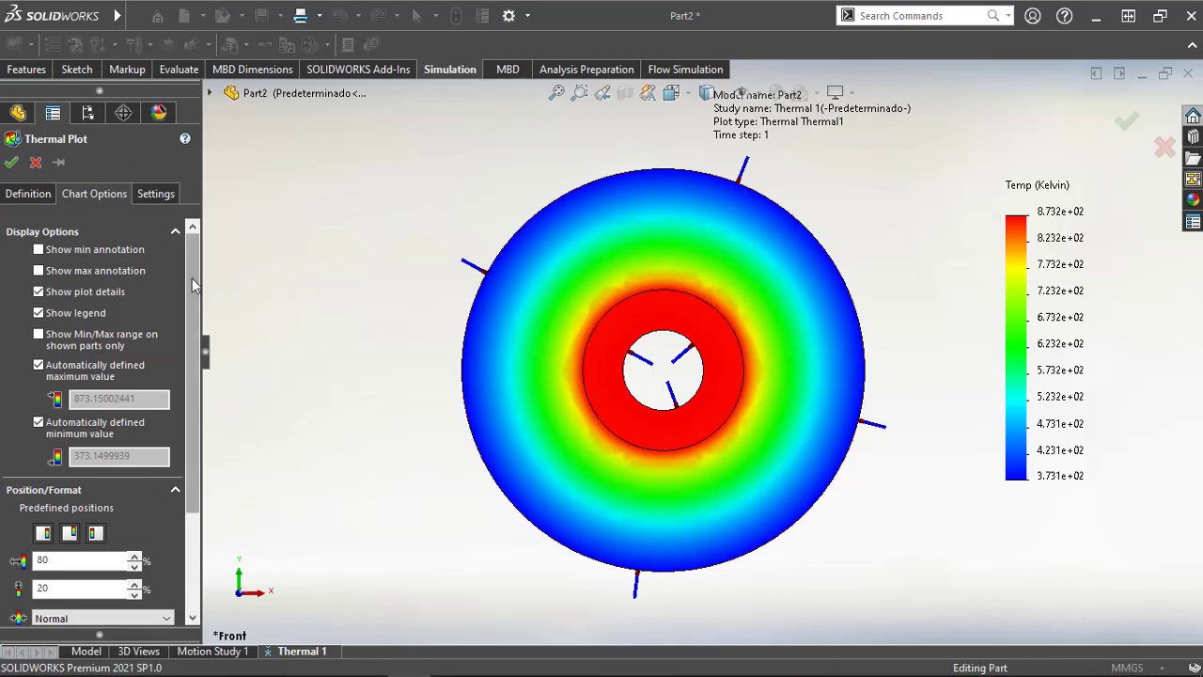
{"action": "scroll", "coordinate": [179, 357], "scroll_direction": "down", "scroll_amount": 5}
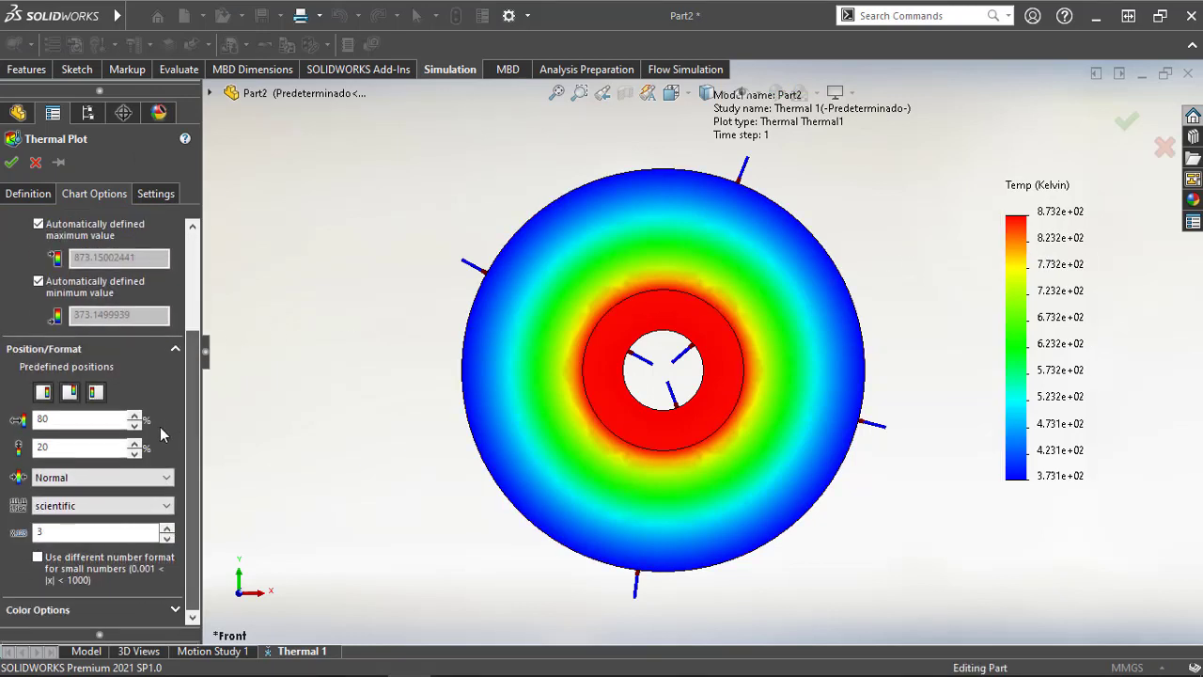
{"action": "left_click", "coordinate": [137, 507]}
{"action": "left_click", "coordinate": [119, 534]}
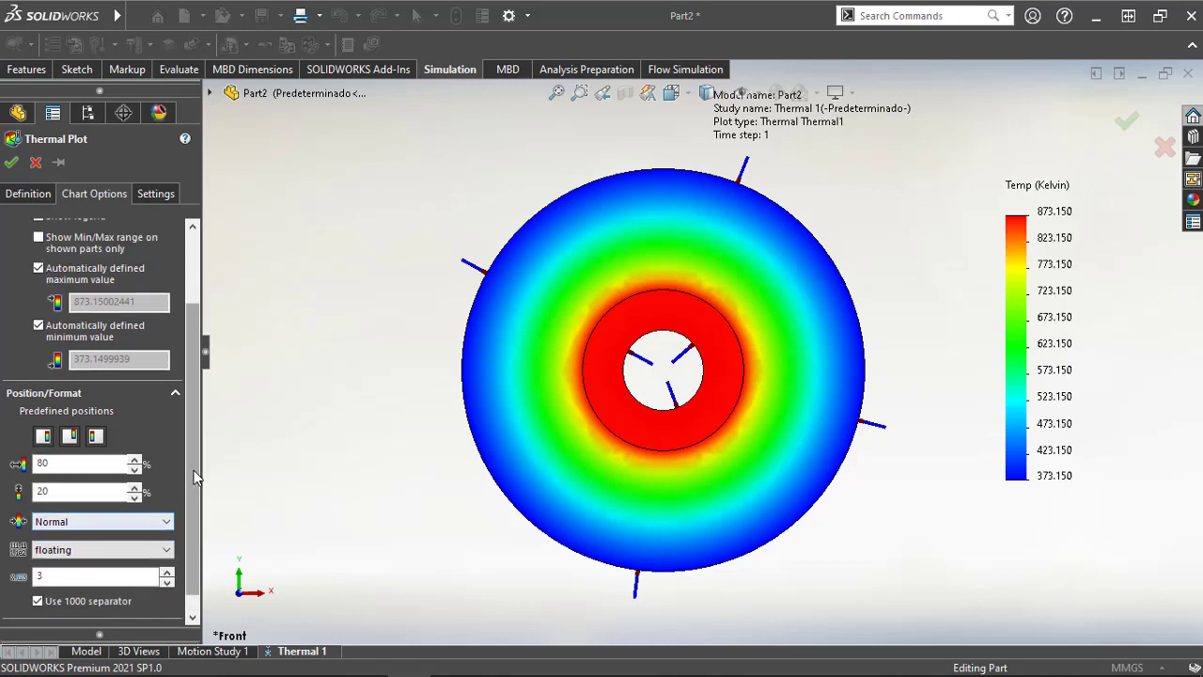
{"action": "scroll", "coordinate": [168, 318], "scroll_direction": "up", "scroll_amount": 3}
Step: Set the temperature plot's units to Celsius and apply the plot changes
{"action": "left_click", "coordinate": [37, 196]}
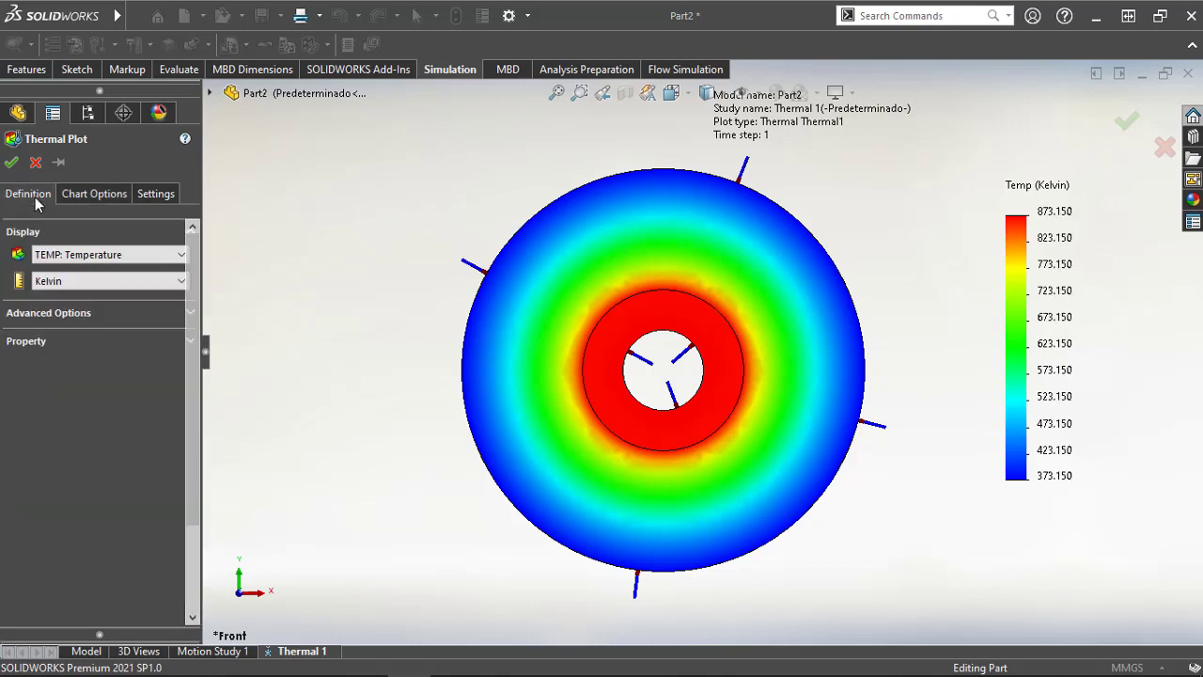
{"action": "left_click", "coordinate": [71, 281]}
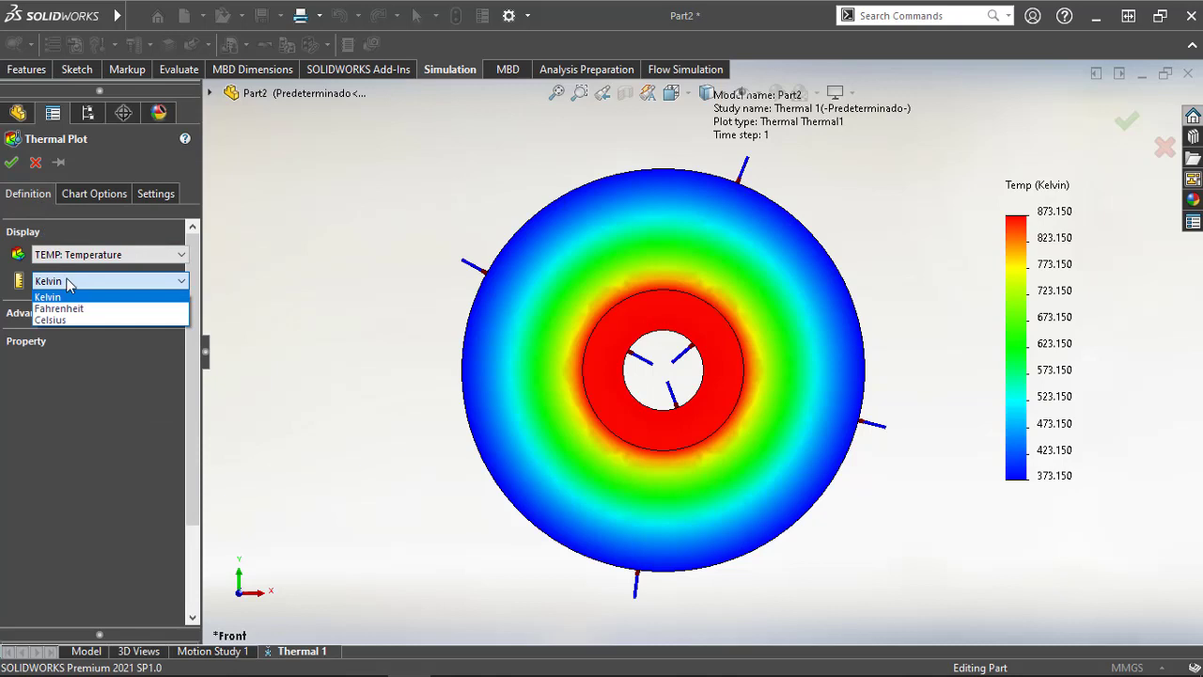
{"action": "left_click", "coordinate": [52, 320]}
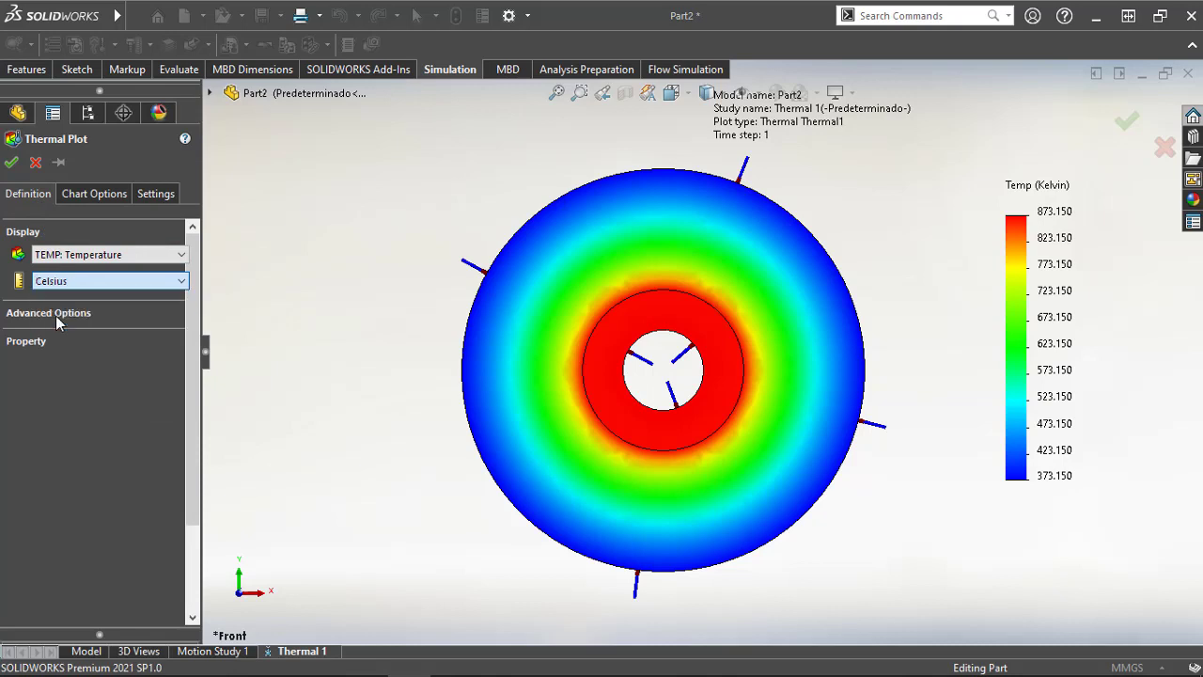
{"action": "left_click", "coordinate": [12, 161]}
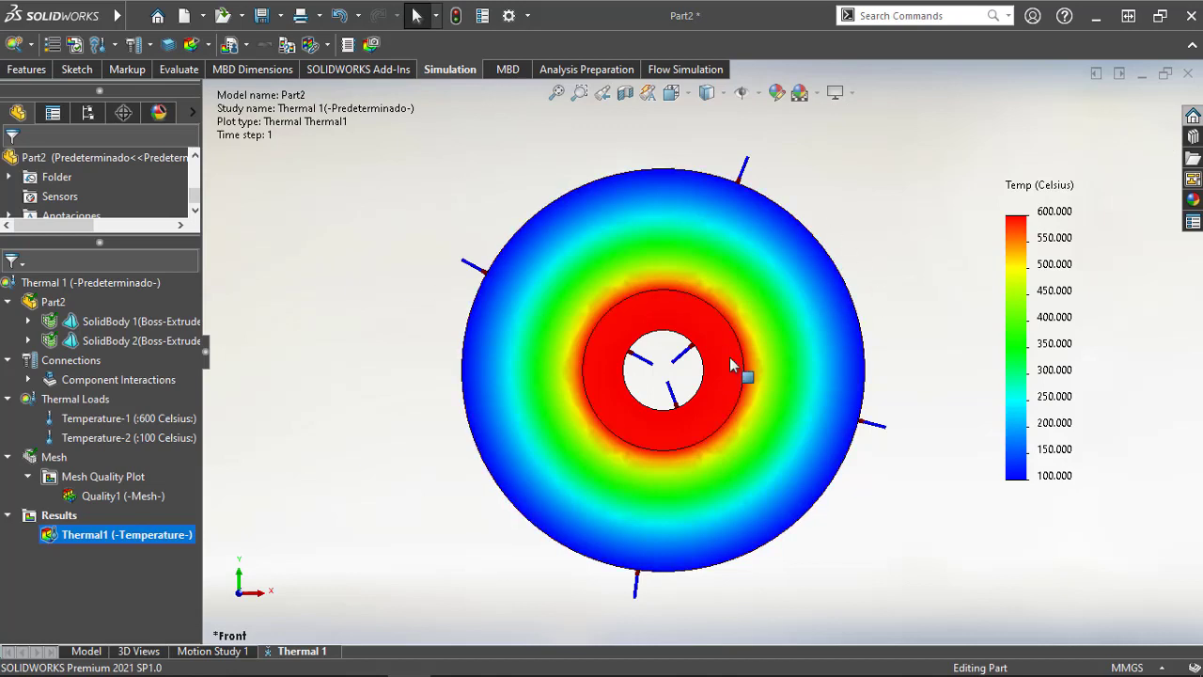
Step: Probe the temperature at a location on the circular interface between the inner and outer rings, and close the probe
{"action": "middle_click_drag", "start_coordinate": [732, 364], "coordinate": [679, 361], "text": "ctrl"}
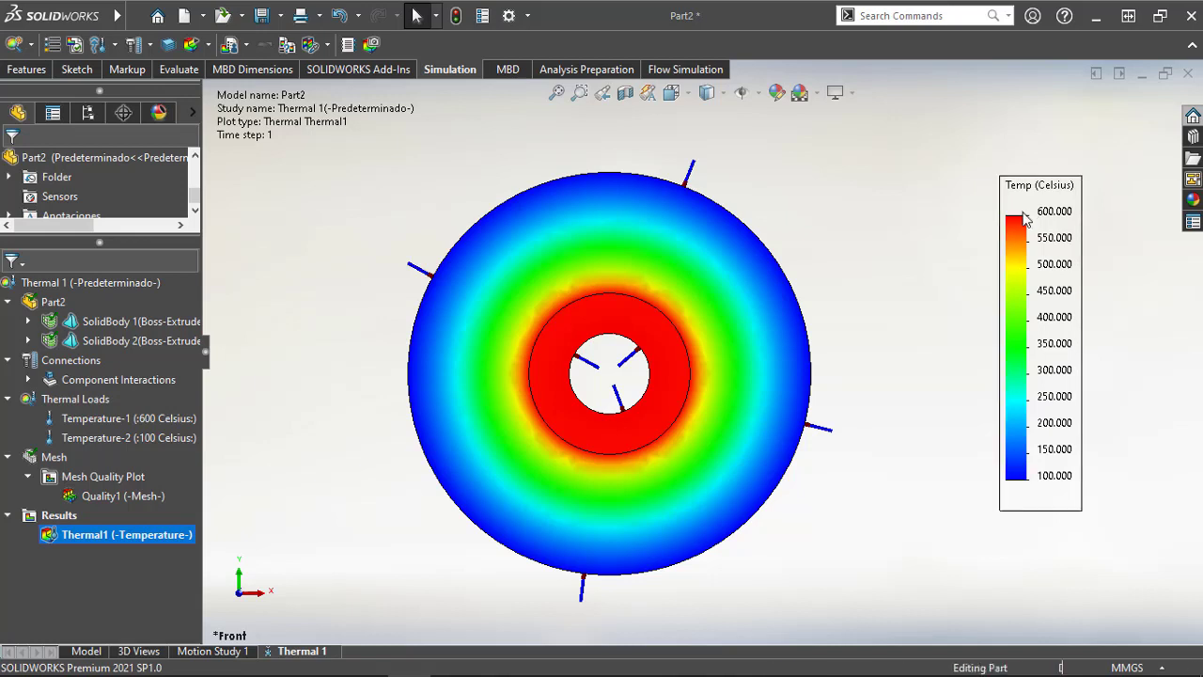
{"action": "left_click", "coordinate": [628, 295]}
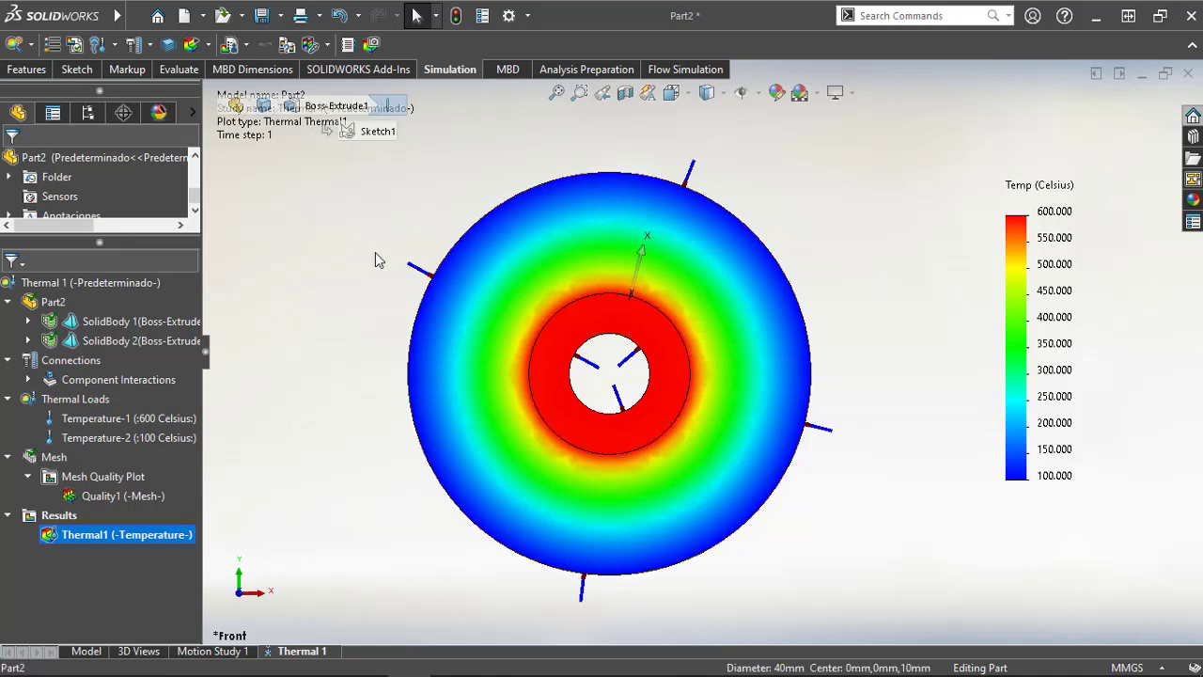
{"action": "left_click", "coordinate": [344, 294]}
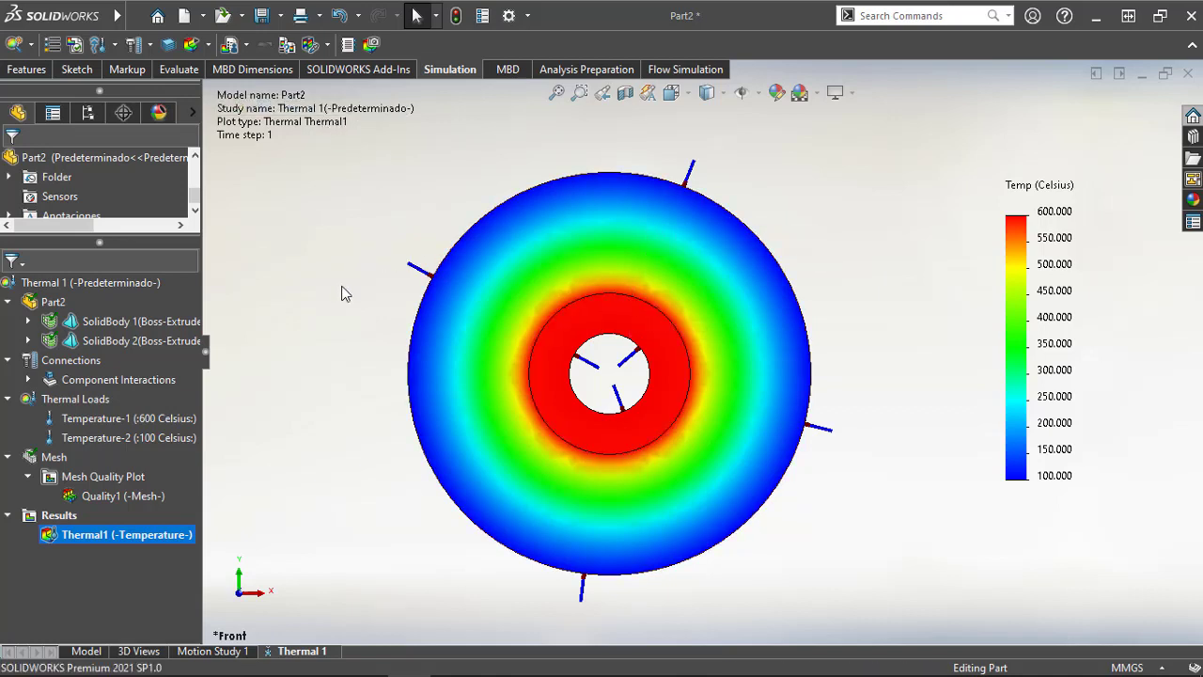
{"action": "right_click", "coordinate": [90, 542]}
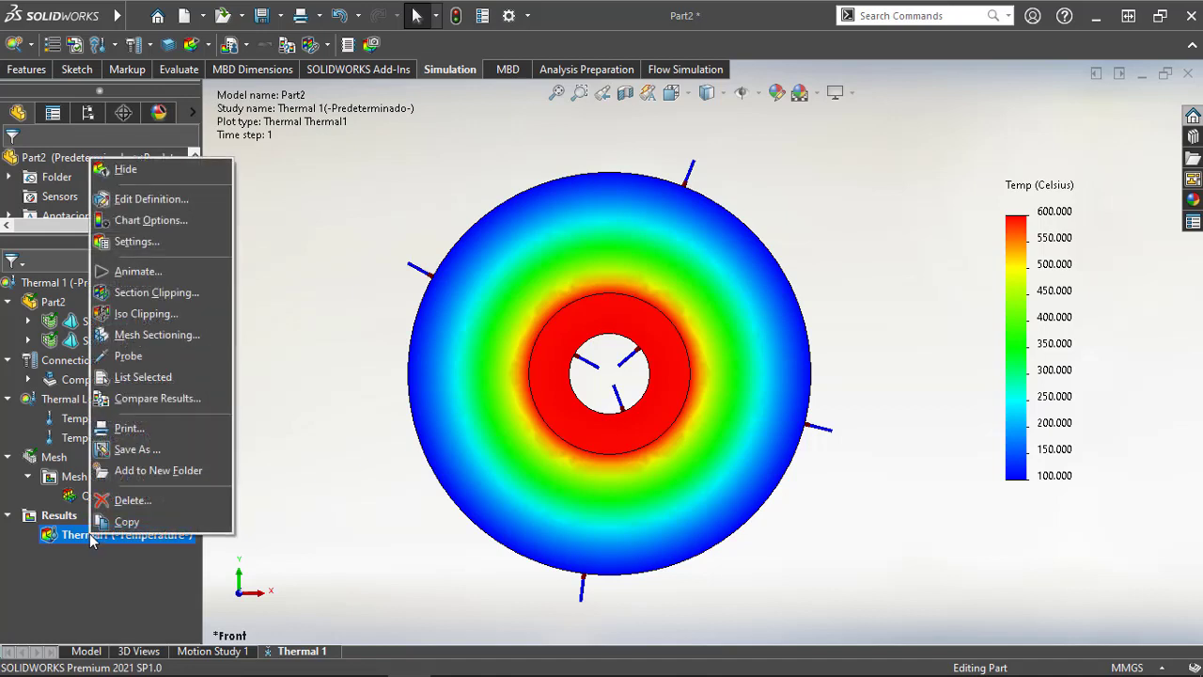
{"action": "left_click", "coordinate": [161, 361]}
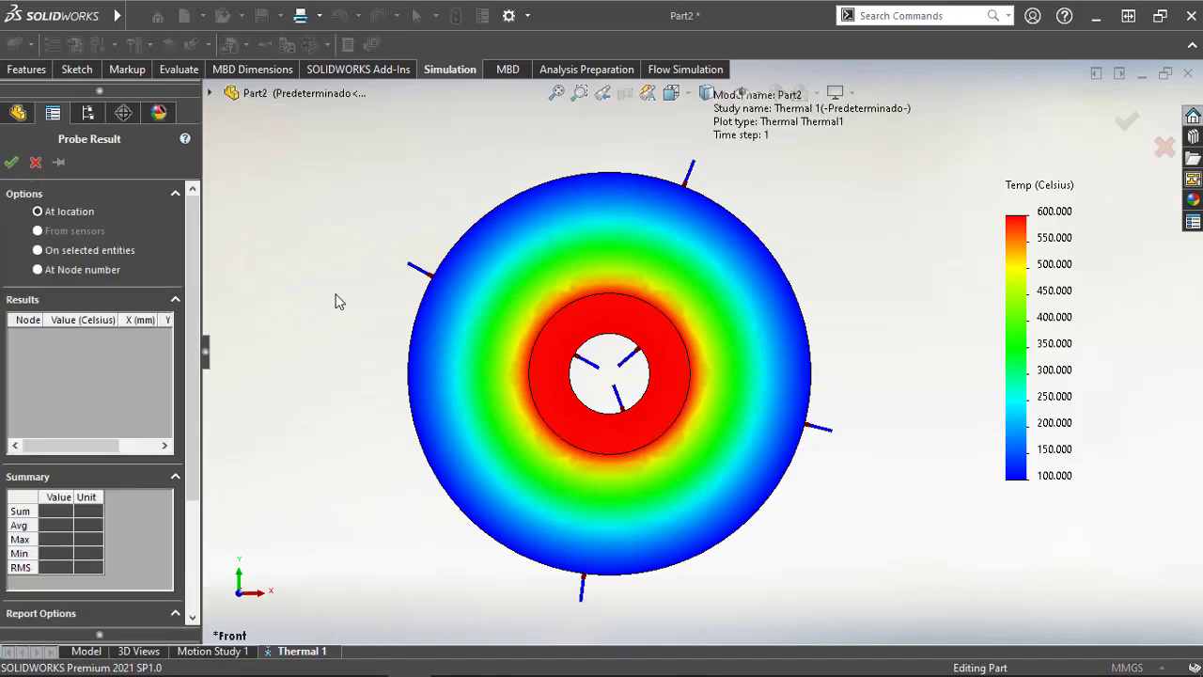
{"action": "left_click", "coordinate": [599, 297]}
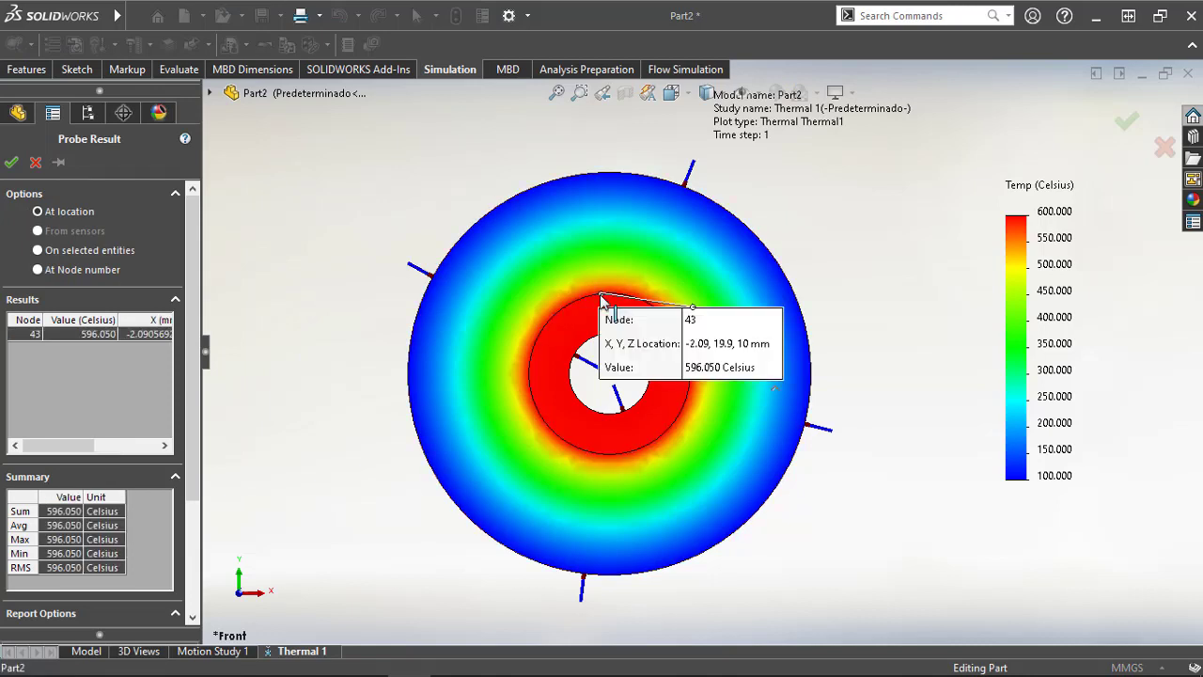
{"action": "left_click_drag", "start_coordinate": [697, 368], "coordinate": [681, 230]}
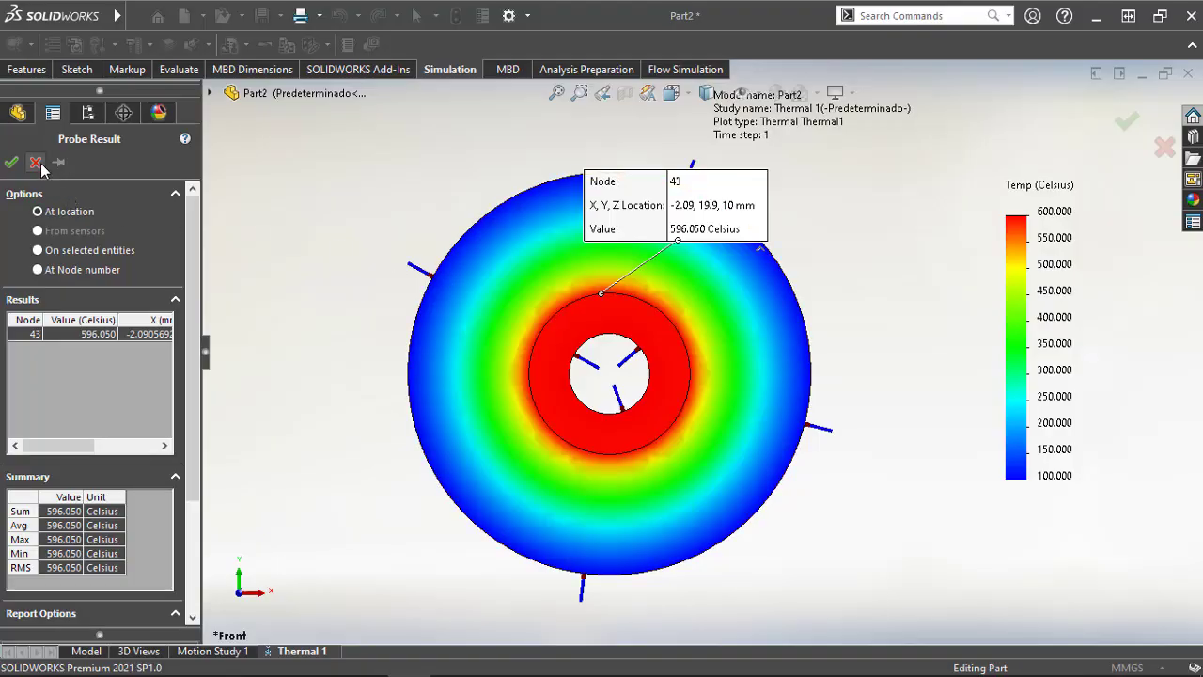
{"action": "left_click", "coordinate": [38, 165]}
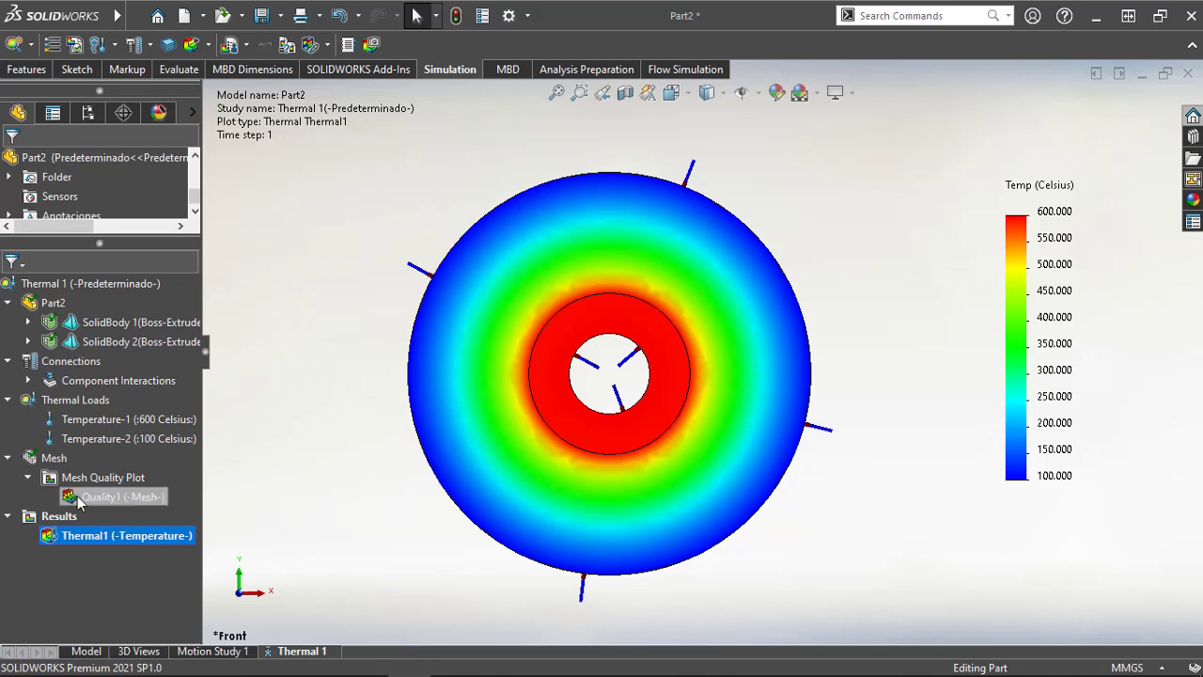
Step: Define a new thermal plot showing HFLUXN: Resultant heat flux in W/m^2
{"action": "left_click", "coordinate": [58, 517]}
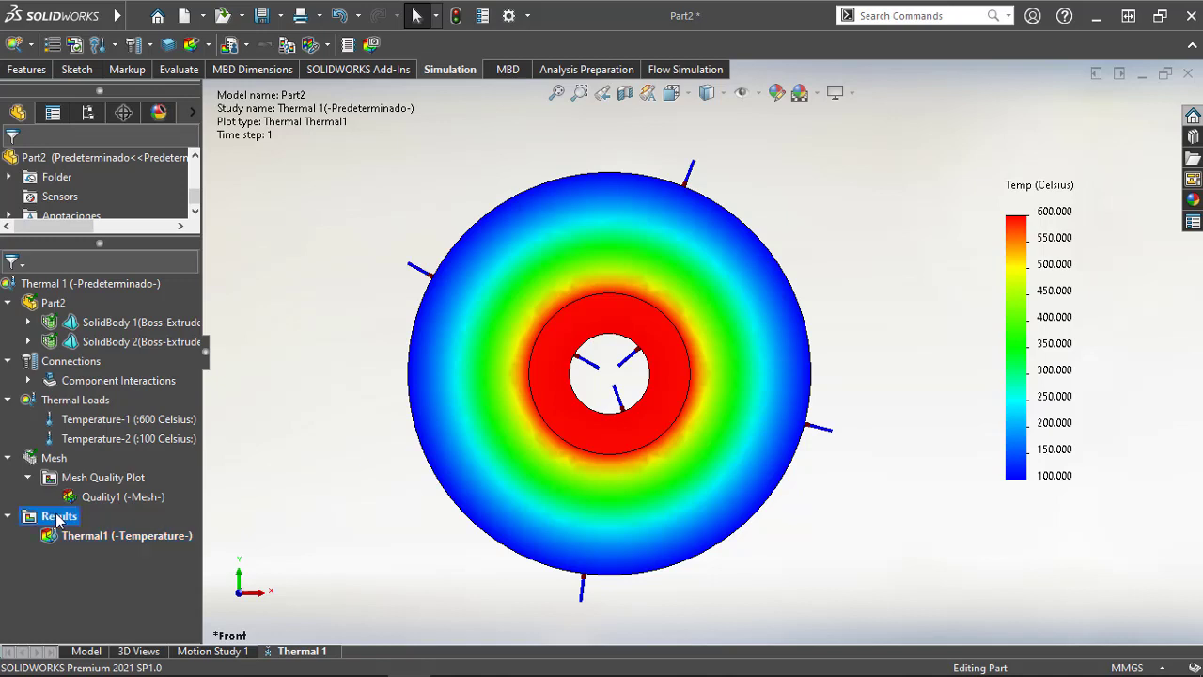
{"action": "right_click", "coordinate": [58, 520]}
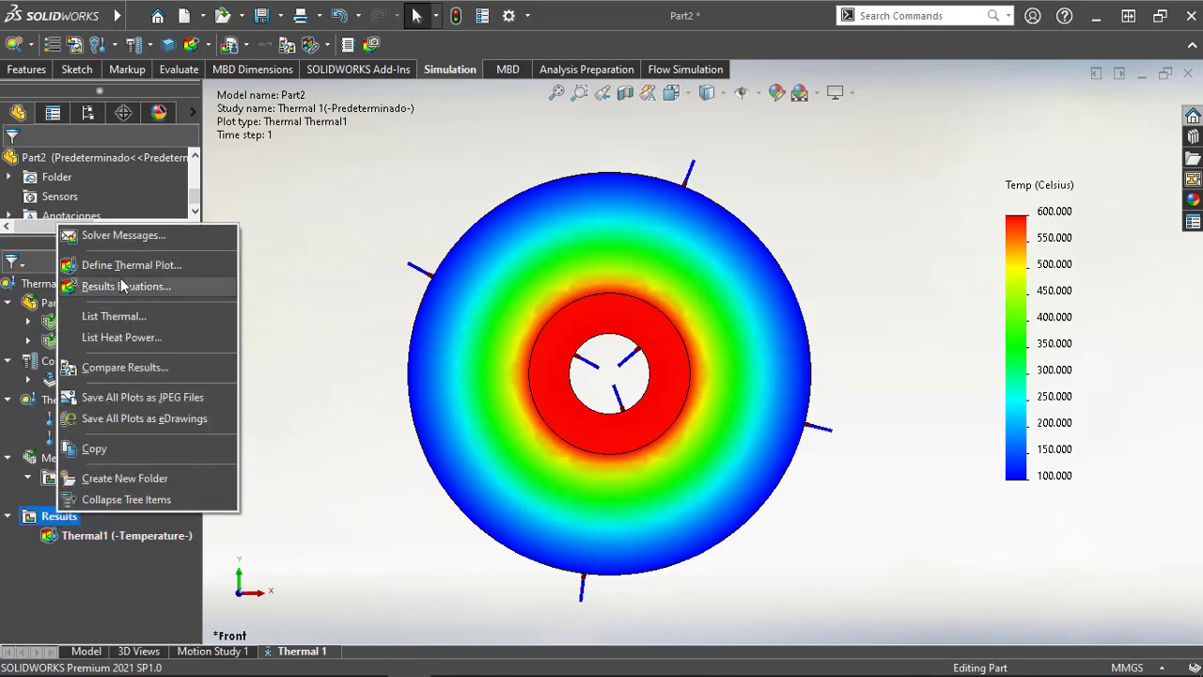
{"action": "left_click", "coordinate": [146, 267]}
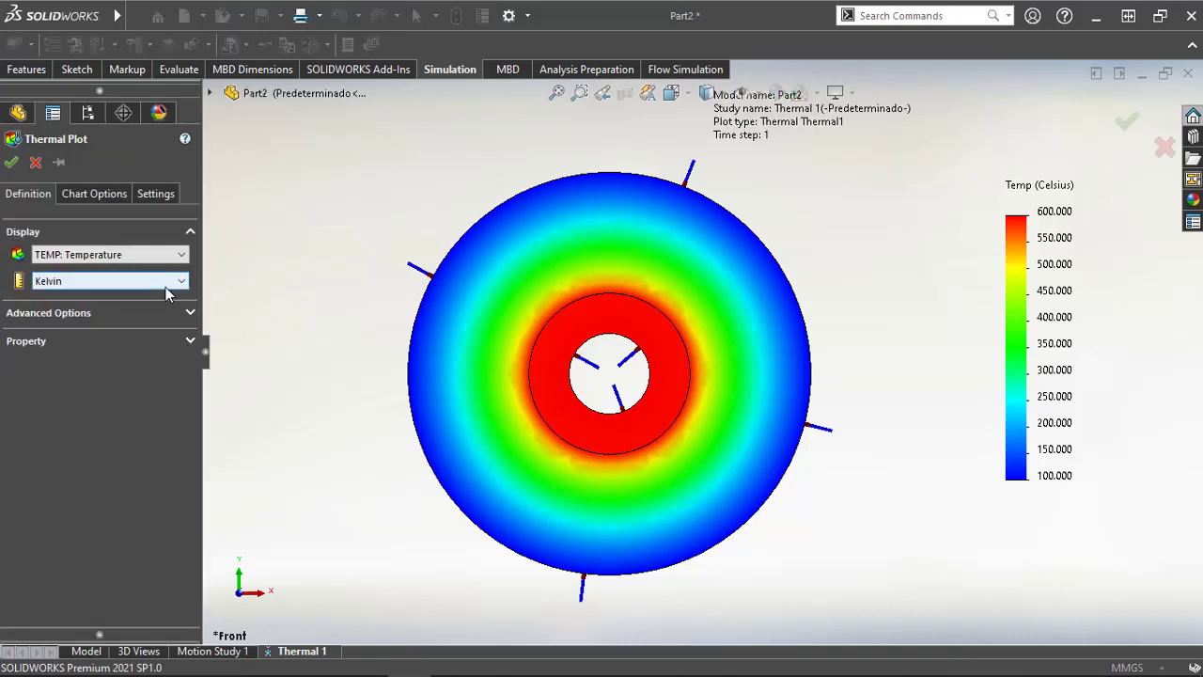
{"action": "left_click", "coordinate": [89, 262]}
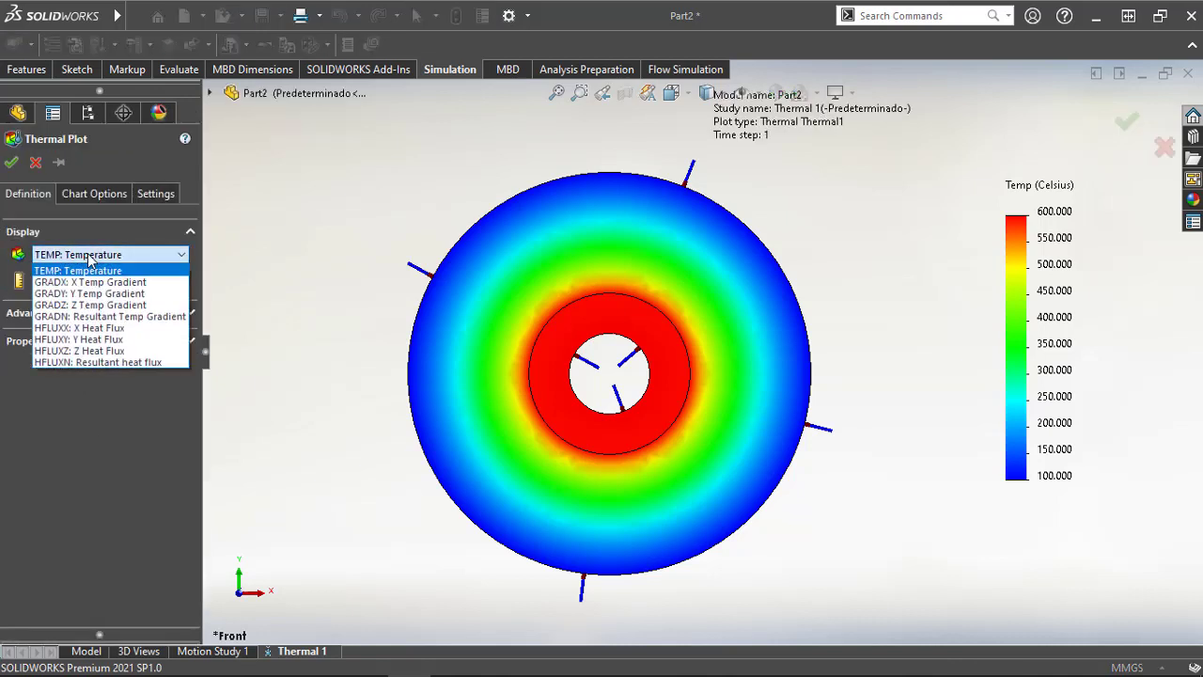
{"action": "left_click", "coordinate": [97, 360]}
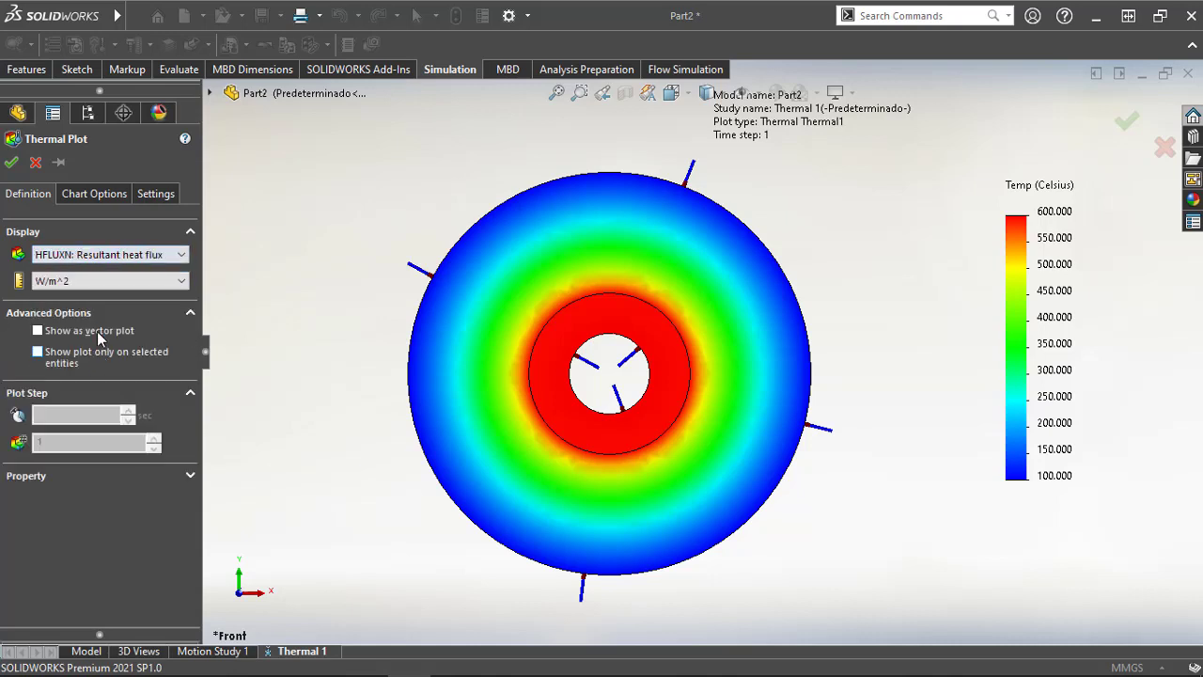
{"action": "left_click", "coordinate": [62, 282]}
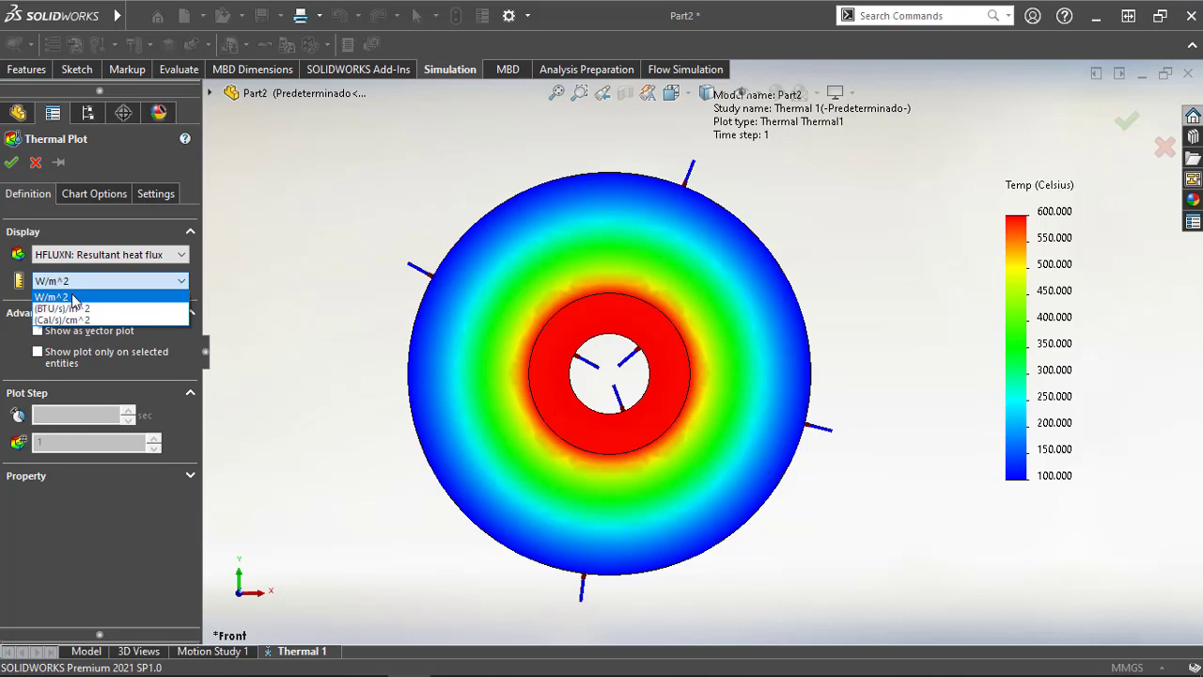
{"action": "left_click", "coordinate": [72, 297]}
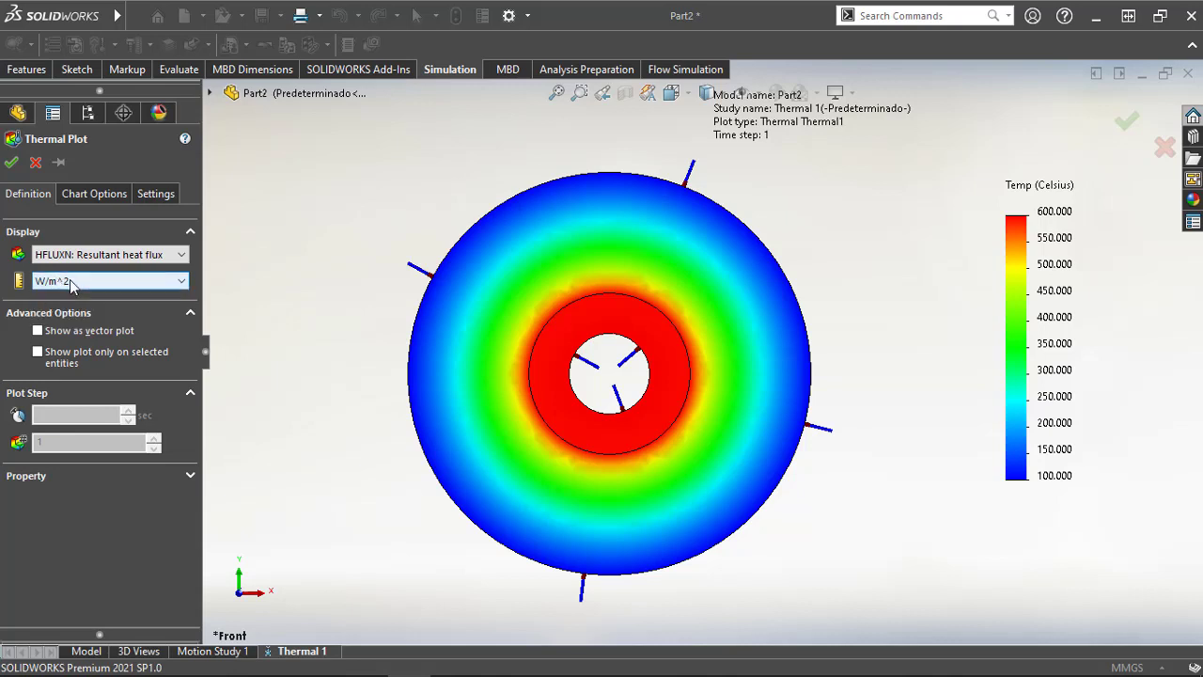
Step: Set the heat flux plot's number format to floating and create the plot
{"action": "left_click", "coordinate": [90, 196]}
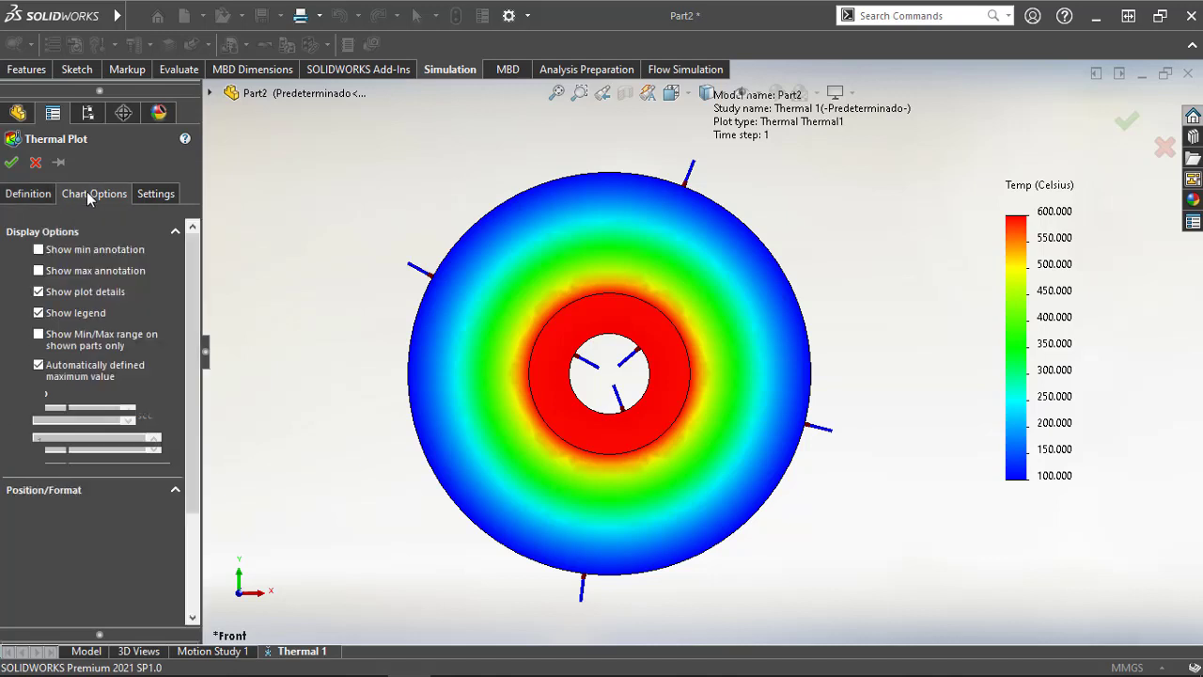
{"action": "scroll", "coordinate": [183, 327], "scroll_direction": "down", "scroll_amount": 3}
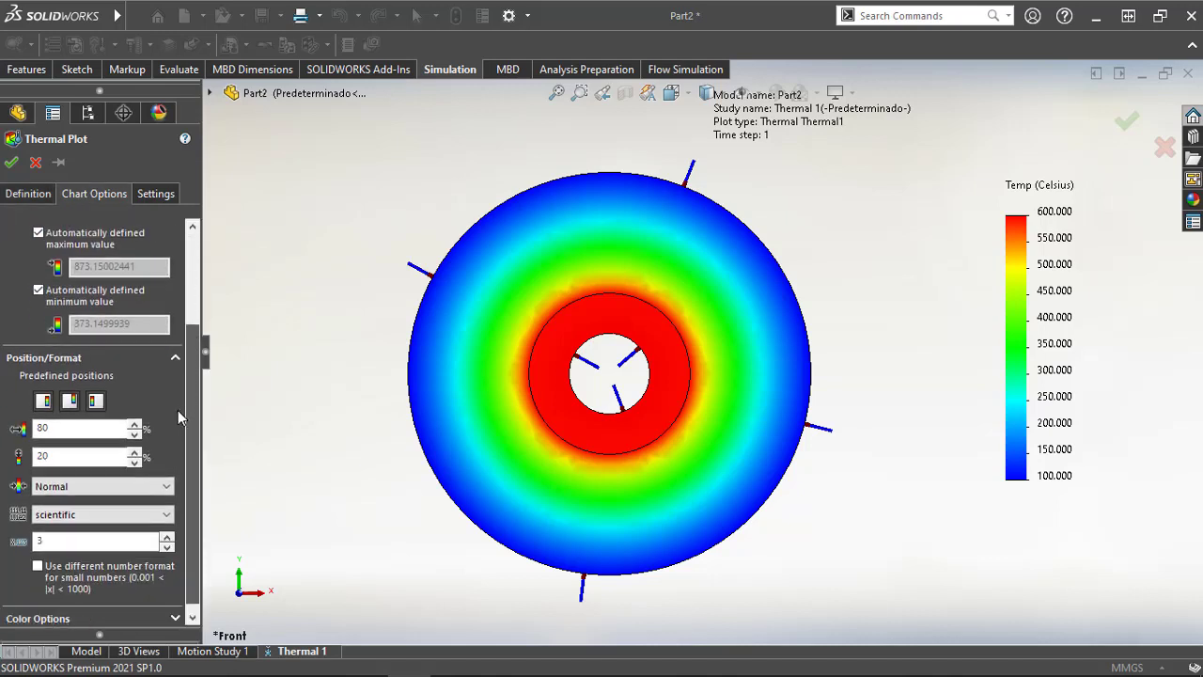
{"action": "left_click", "coordinate": [127, 514]}
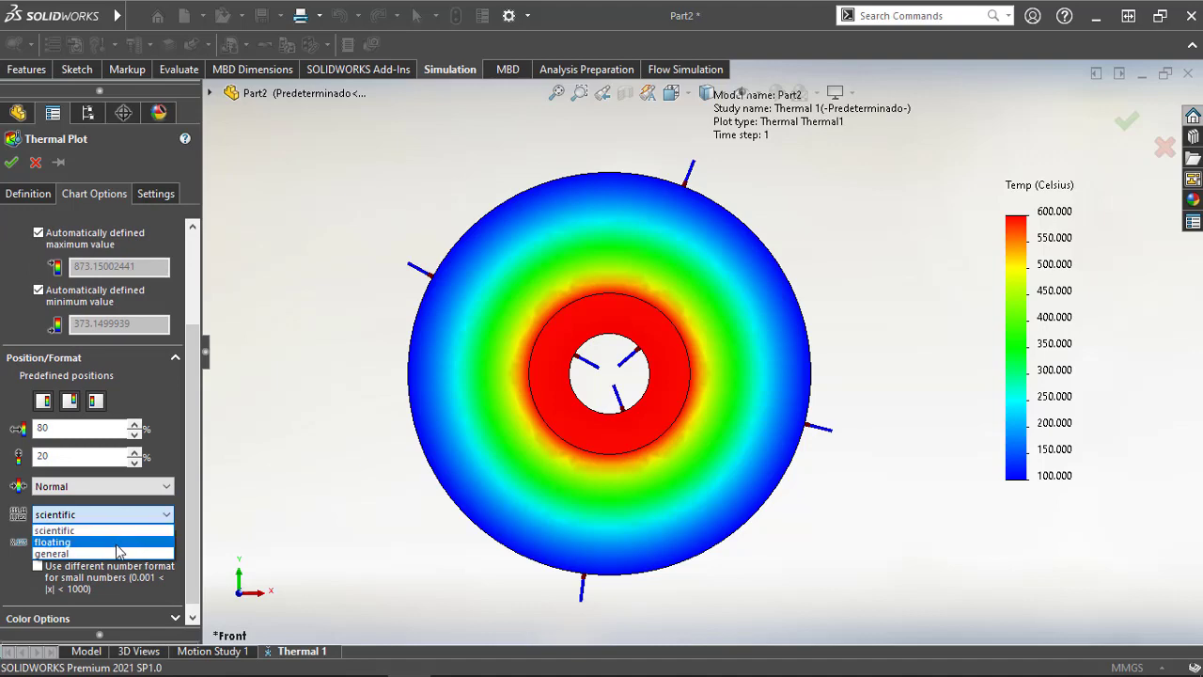
{"action": "left_click", "coordinate": [120, 534]}
{"action": "scroll", "coordinate": [196, 392], "scroll_direction": "up", "scroll_amount": 3}
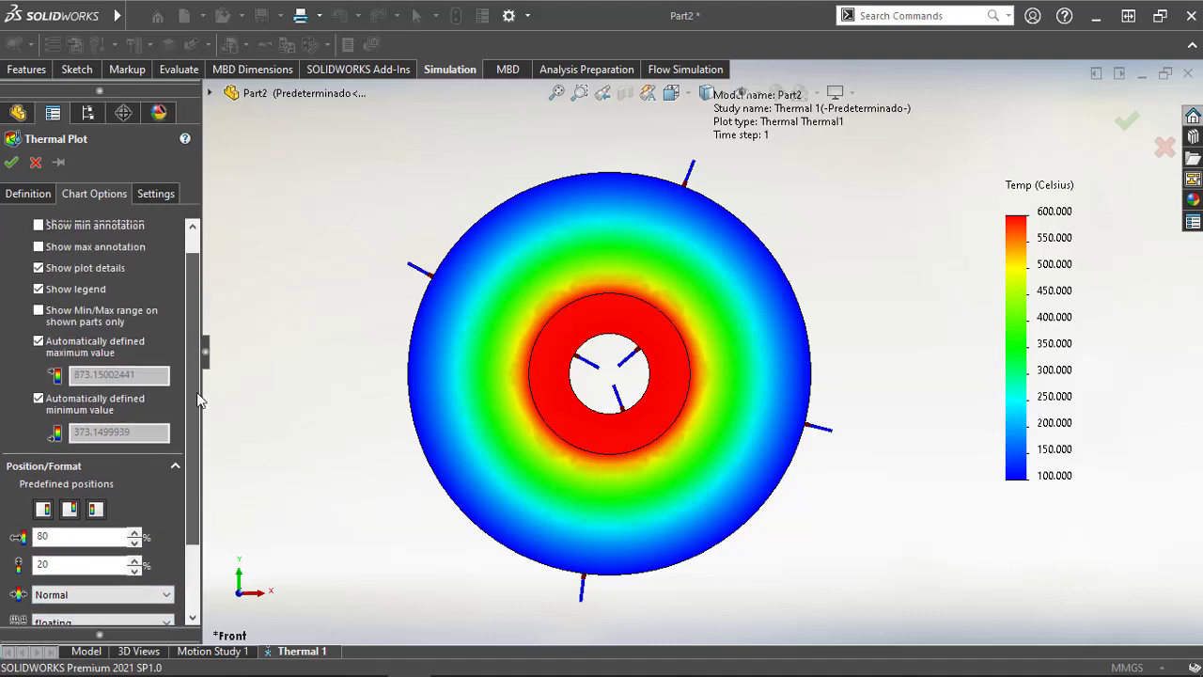
{"action": "left_click", "coordinate": [11, 163]}
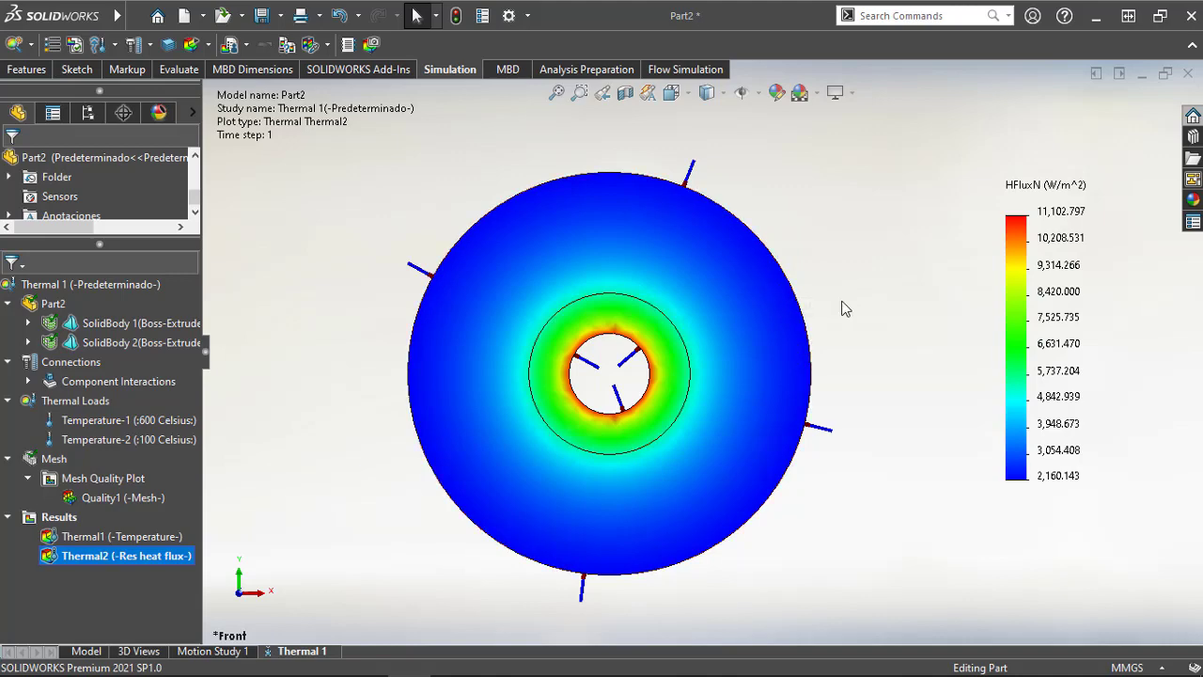
Step: Examine the heat flux at the bore and across the outer ring, and check the worked solution on the presentation slide
{"action": "left_click", "coordinate": [631, 345]}
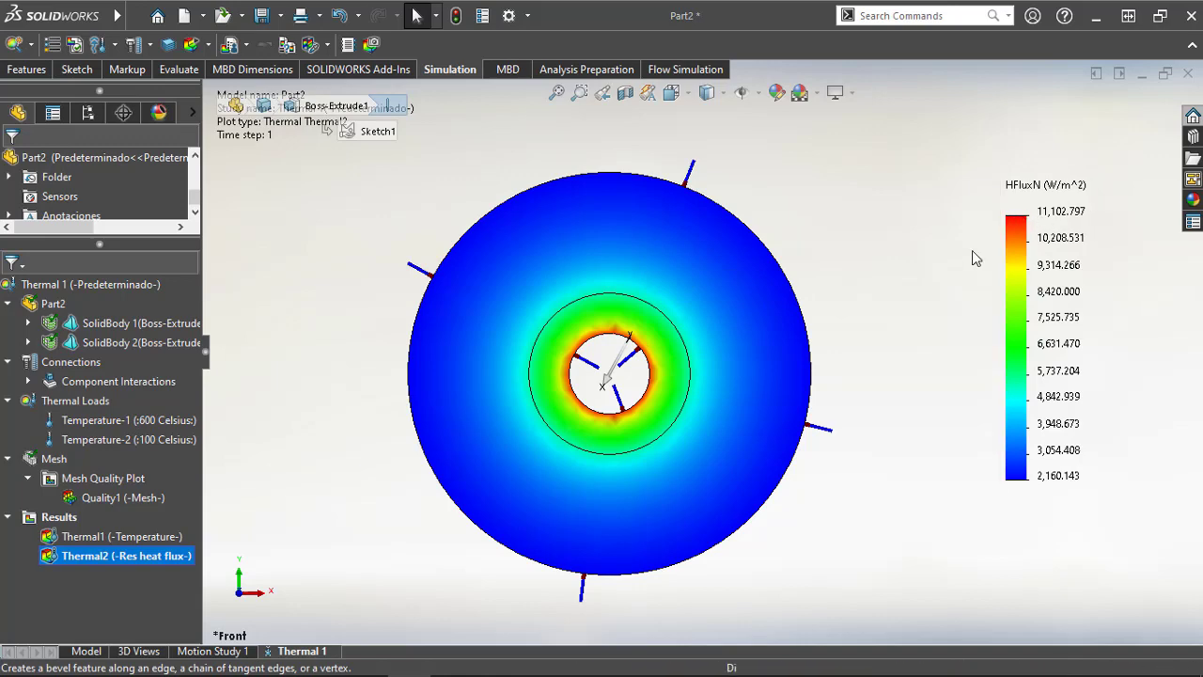
{"action": "left_click", "coordinate": [798, 303]}
{"action": "middle_click_drag", "start_coordinate": [842, 267], "coordinate": [786, 344]}
{"action": "left_click", "coordinate": [770, 347]}
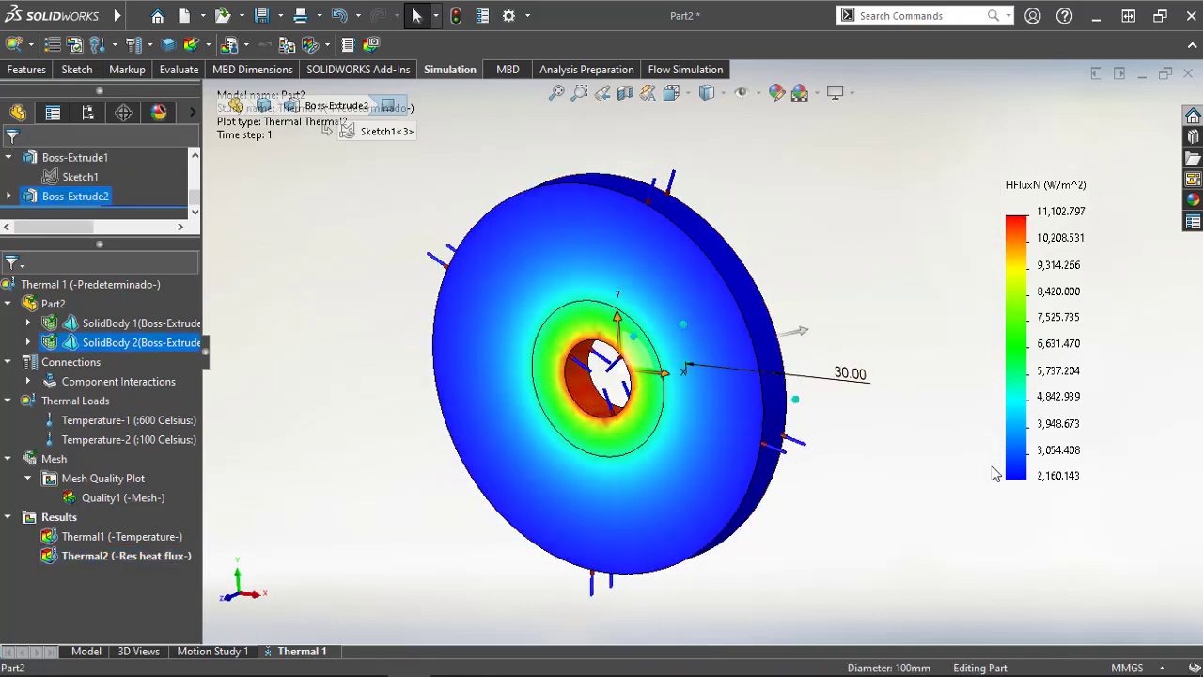
{"action": "left_click", "coordinate": [935, 465]}
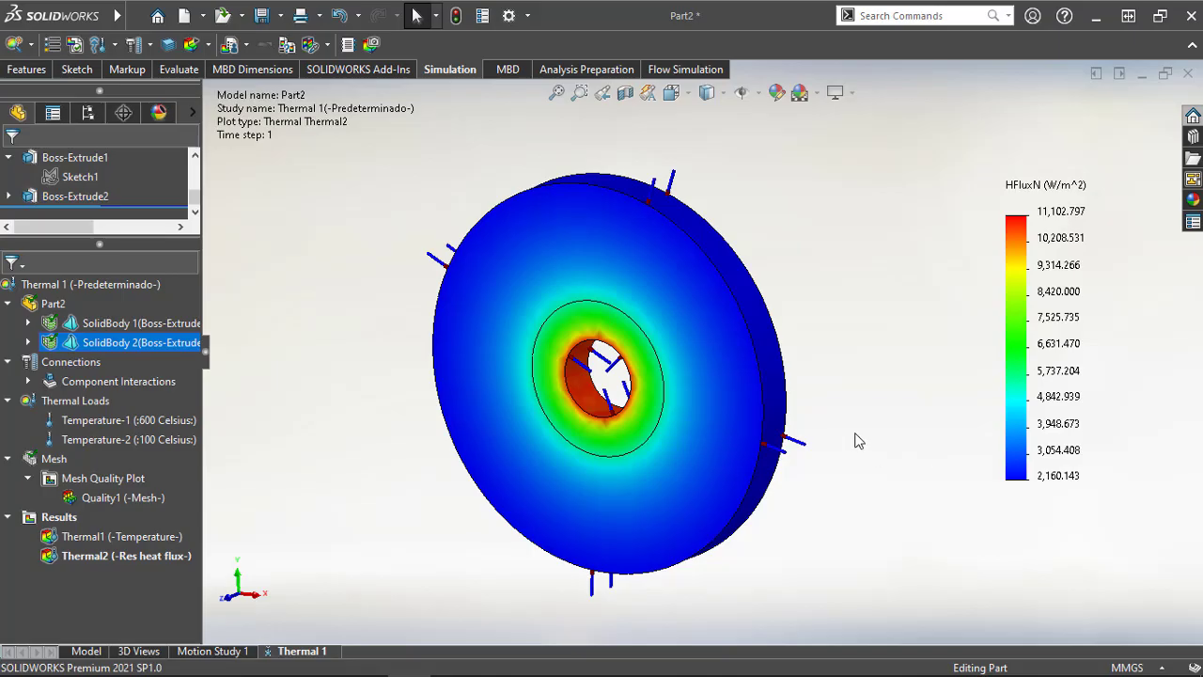
{"action": "key", "text": "alt+Tab"}
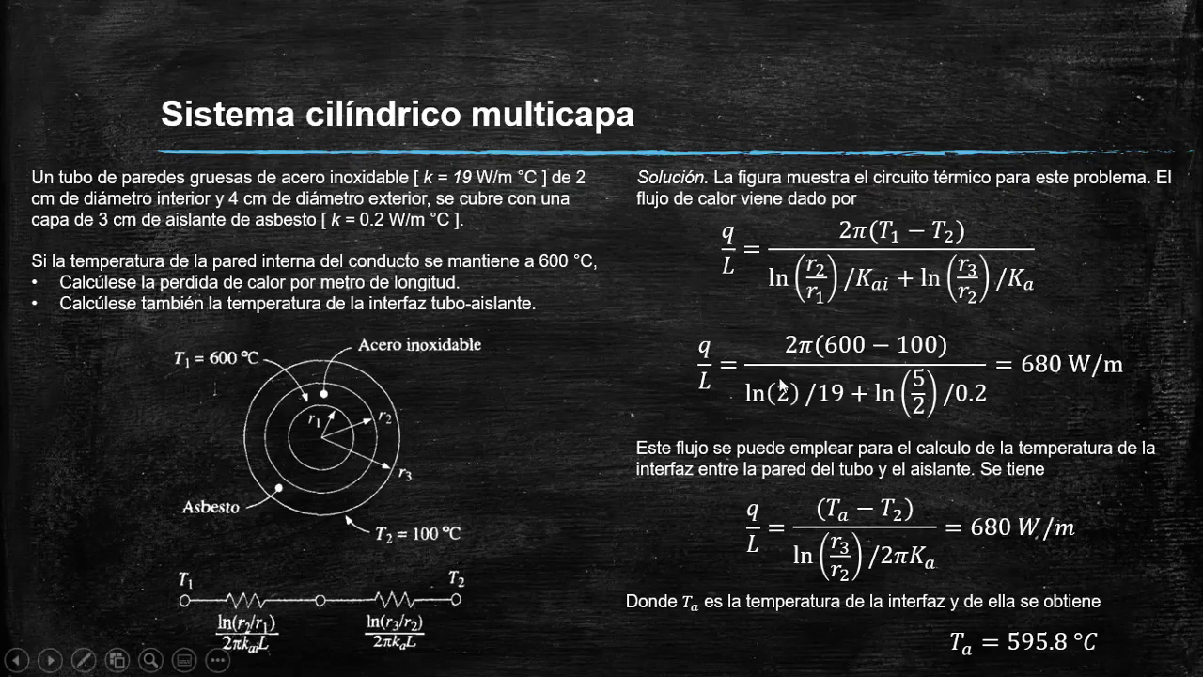
{"action": "key", "text": "alt+Tab"}
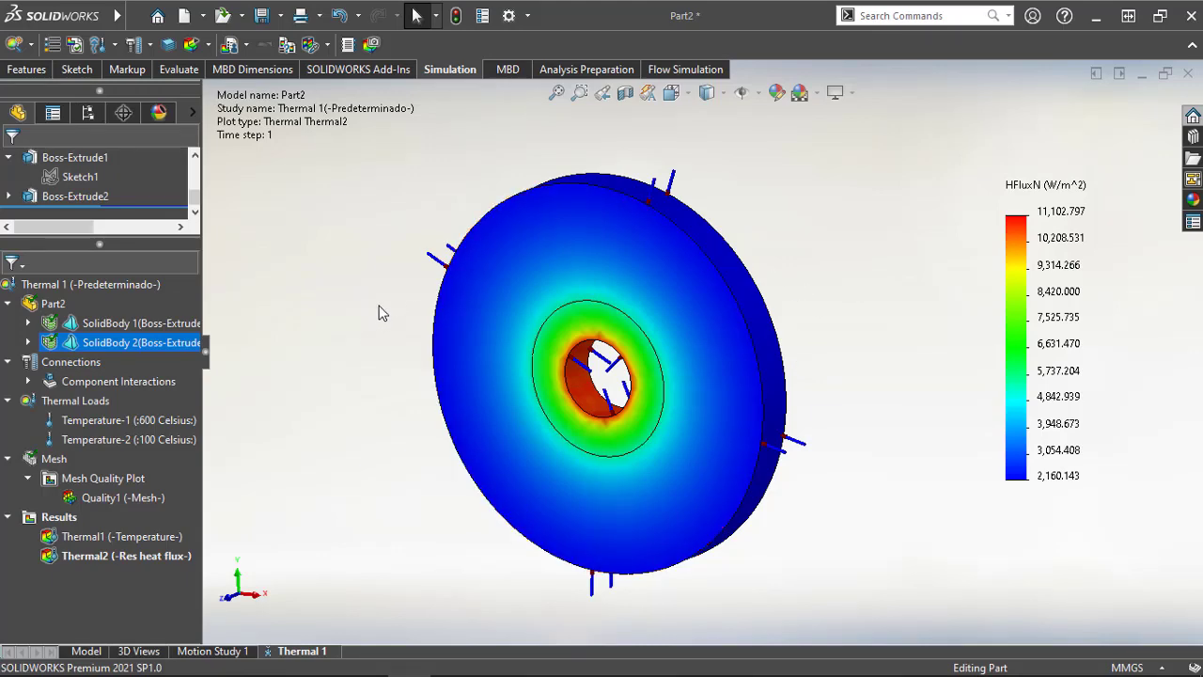
Step: Switch to the blank Excel workbook, move its window clear of the heat flux legend, and enter 11102.797 in cell B3
{"action": "key", "text": "alt+Tab"}
{"action": "key", "text": "alt+Tab"}
{"action": "key", "text": "alt+Tab"}
{"action": "key", "text": "alt+Tab"}
{"action": "key", "text": "alt+Tab"}
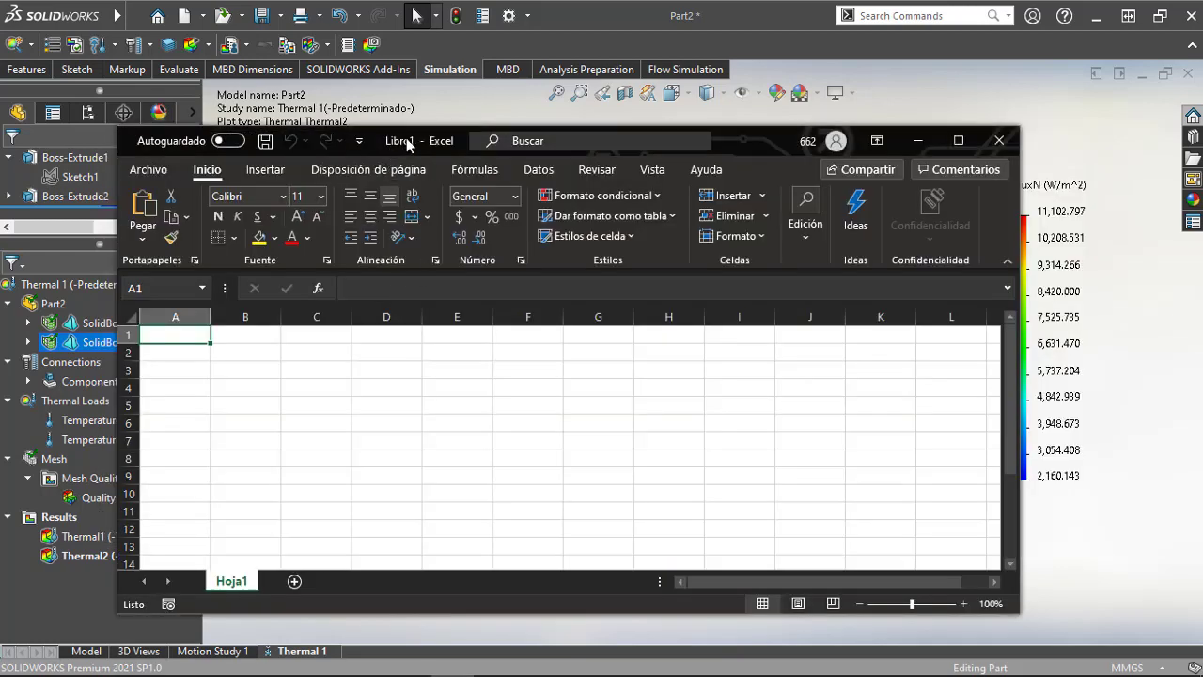
{"action": "left_click_drag", "start_coordinate": [402, 138], "coordinate": [279, 100]}
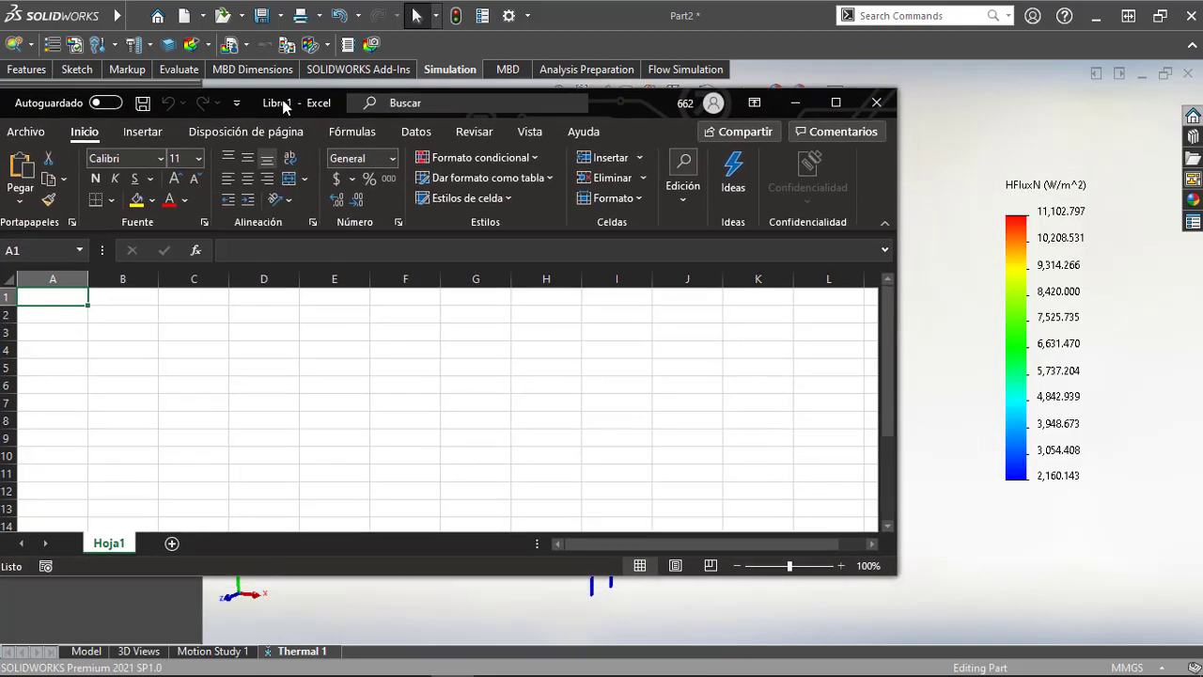
{"action": "left_click", "coordinate": [135, 337]}
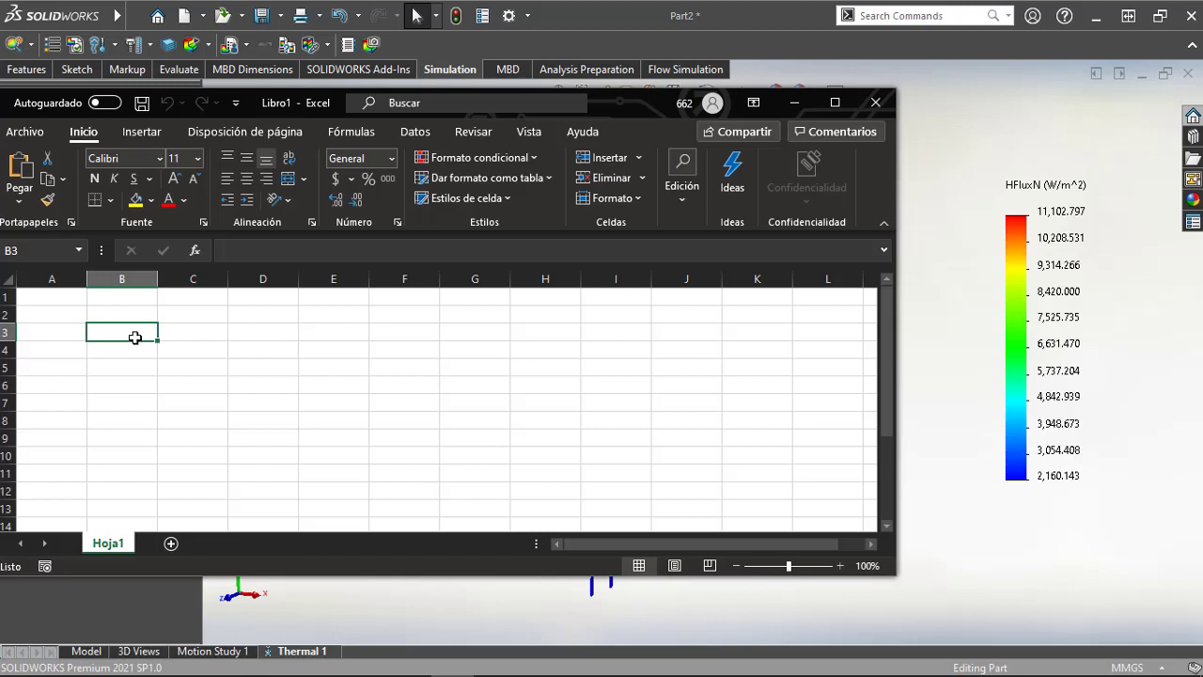
{"action": "type", "text": "2"}
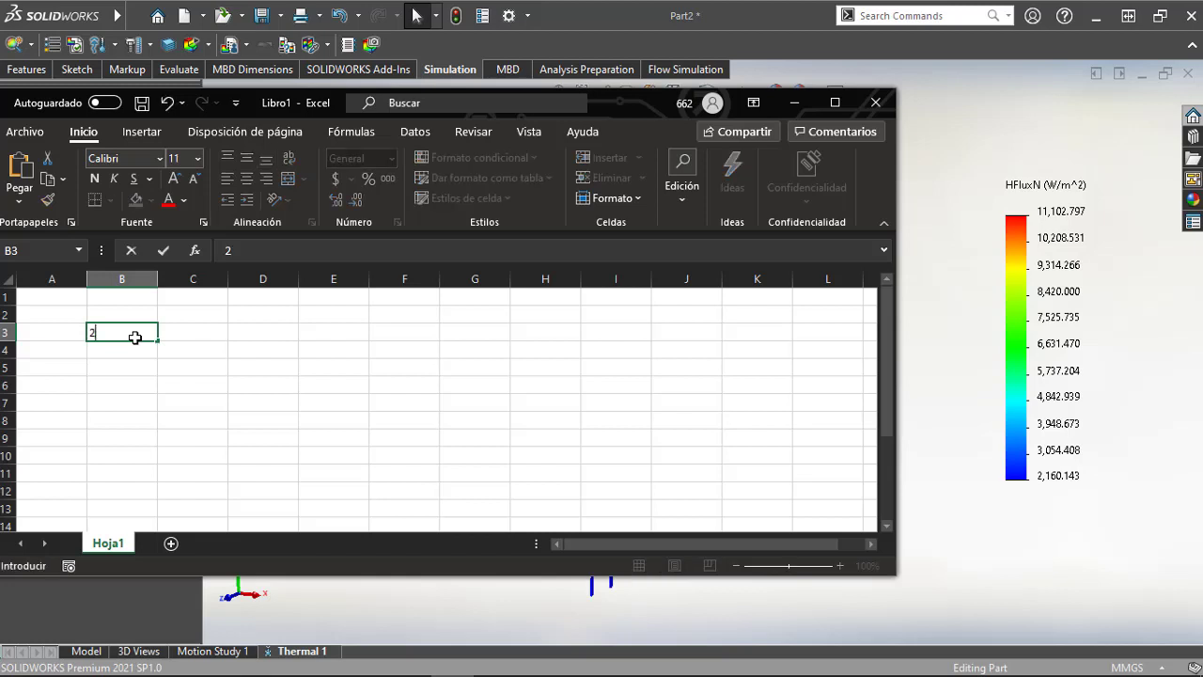
{"action": "key", "text": "BackSpace"}
{"action": "type", "text": "11102.797"}
{"action": "key", "text": "Return"}
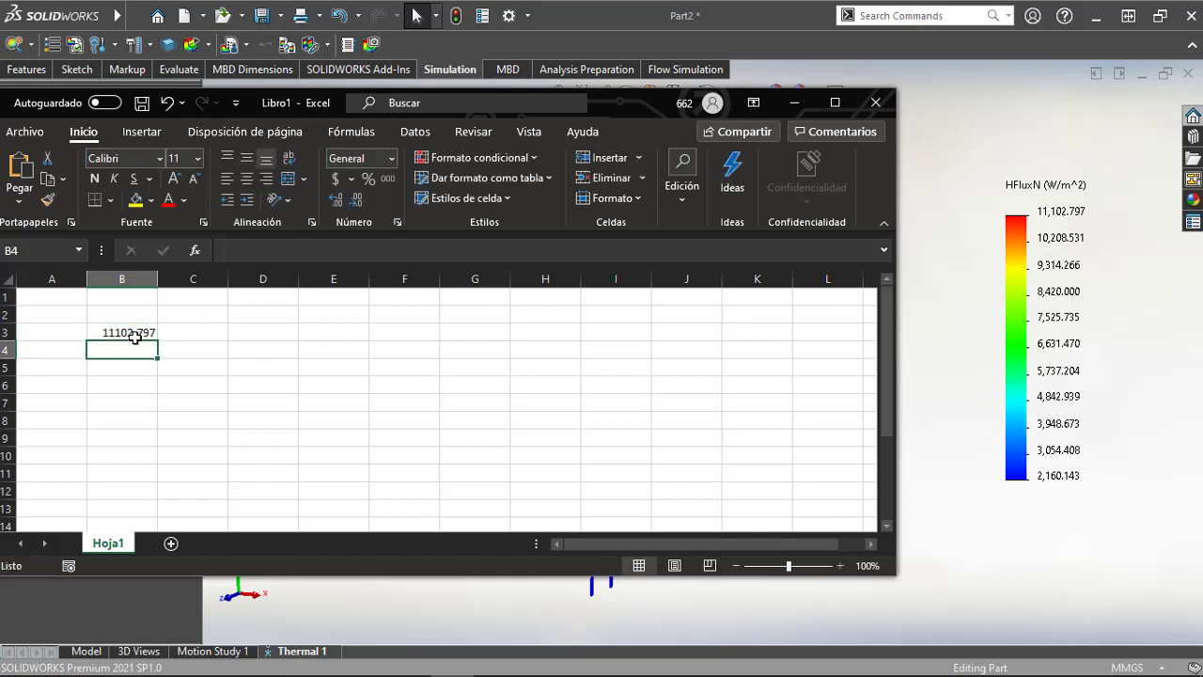
Step: Label the heat flux value's units with W in cell C3 and m2 in C4
{"action": "key", "text": "Up"}
{"action": "key", "text": "Right"}
{"action": "type", "text": "W"}
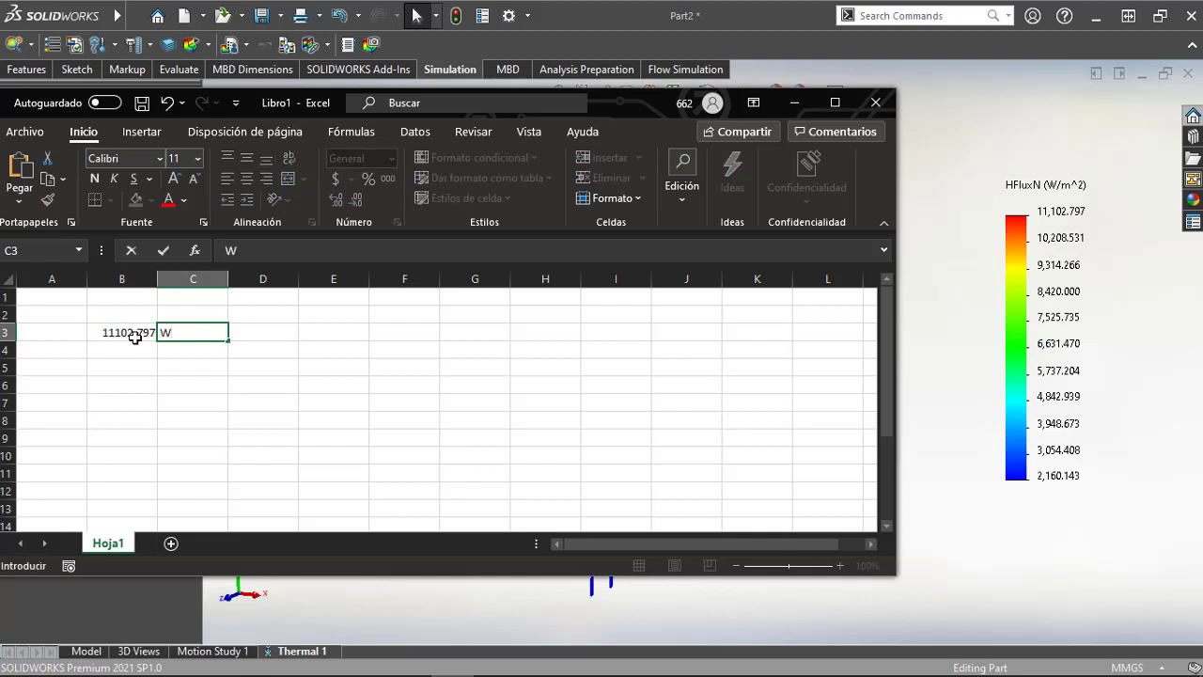
{"action": "key", "text": "Return"}
{"action": "type", "text": "m2"}
{"action": "key", "text": "Return"}
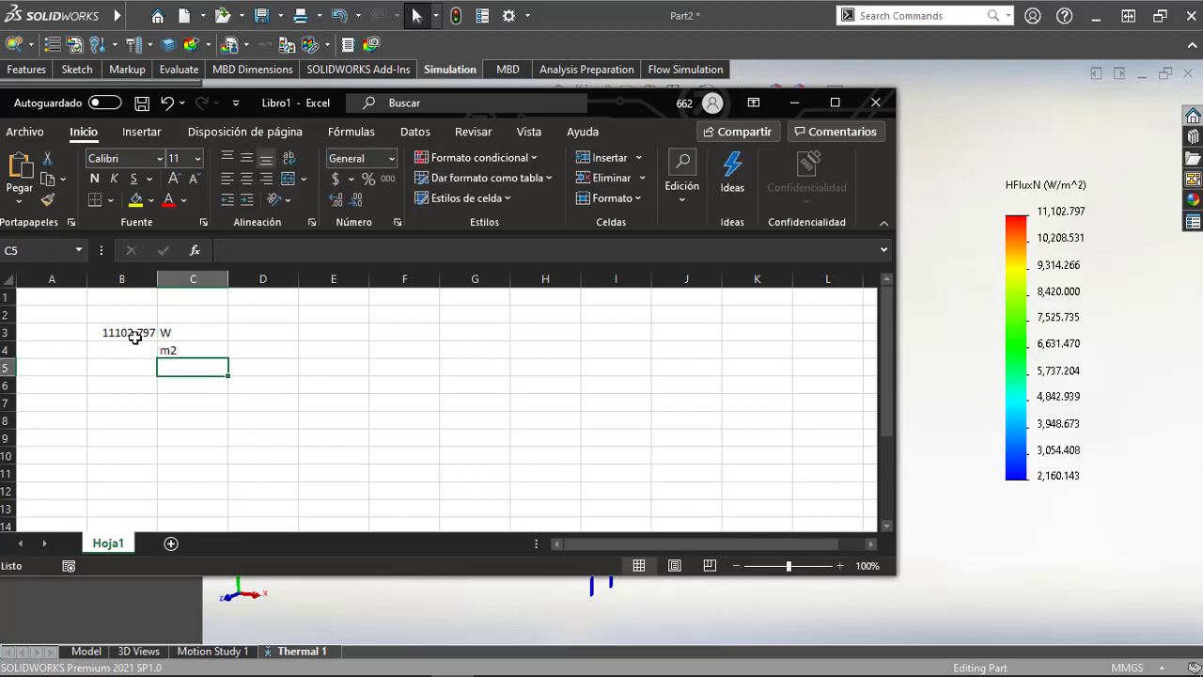
{"action": "left_click", "coordinate": [263, 335]}
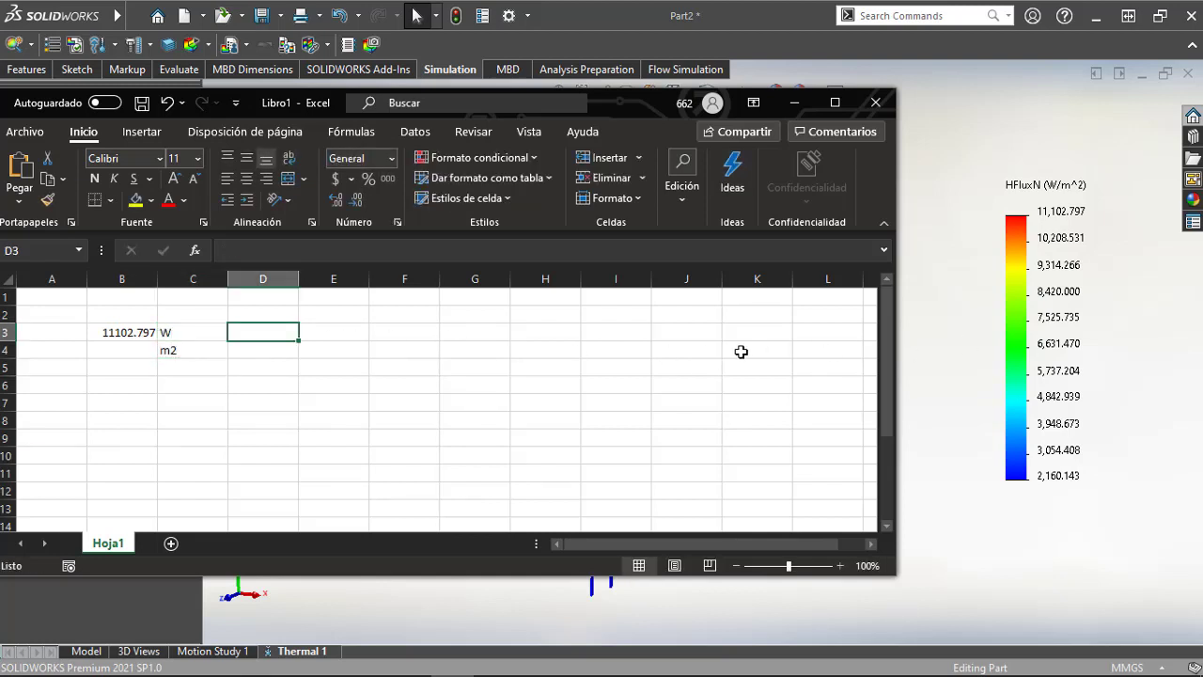
Step: Switch to SOLIDWORKS and check the diameters of the disc's outer edge and of its bore
{"action": "left_click", "coordinate": [974, 373]}
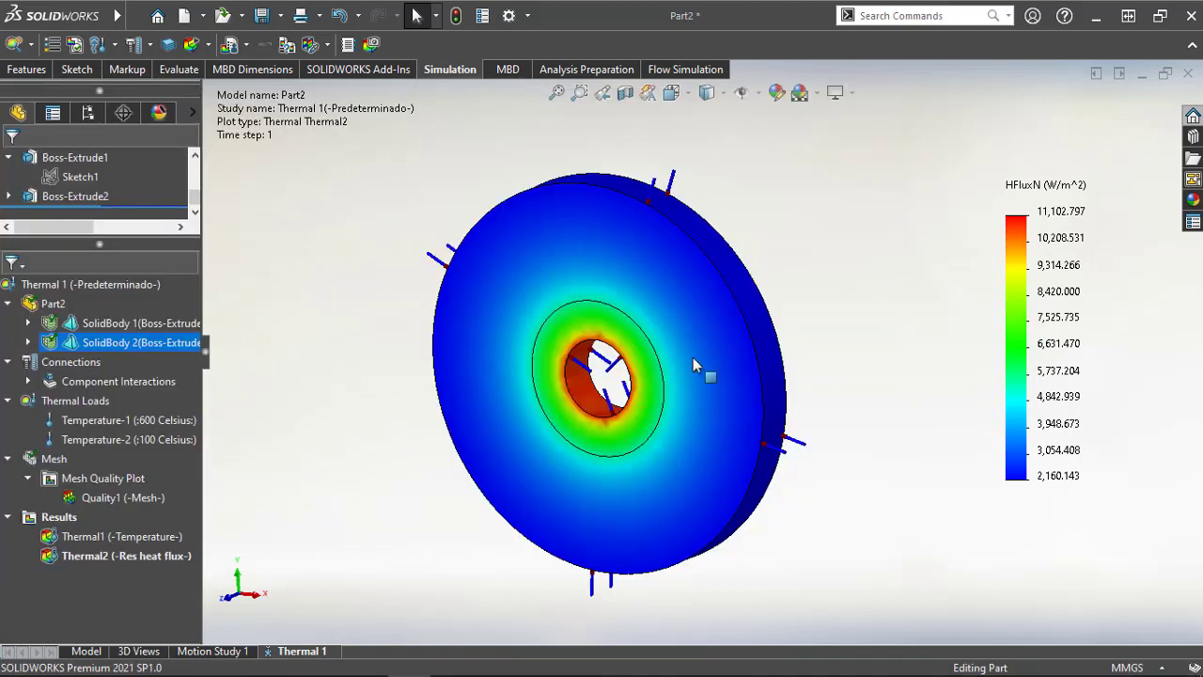
{"action": "left_click", "coordinate": [727, 278]}
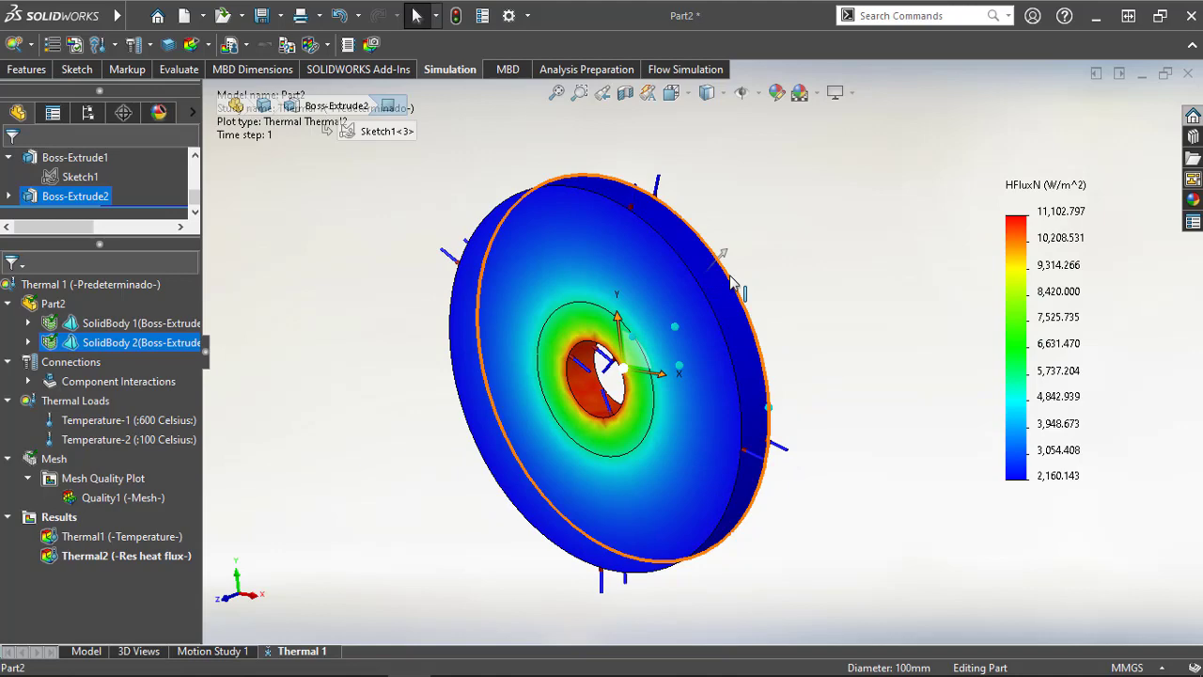
{"action": "left_click", "coordinate": [731, 282]}
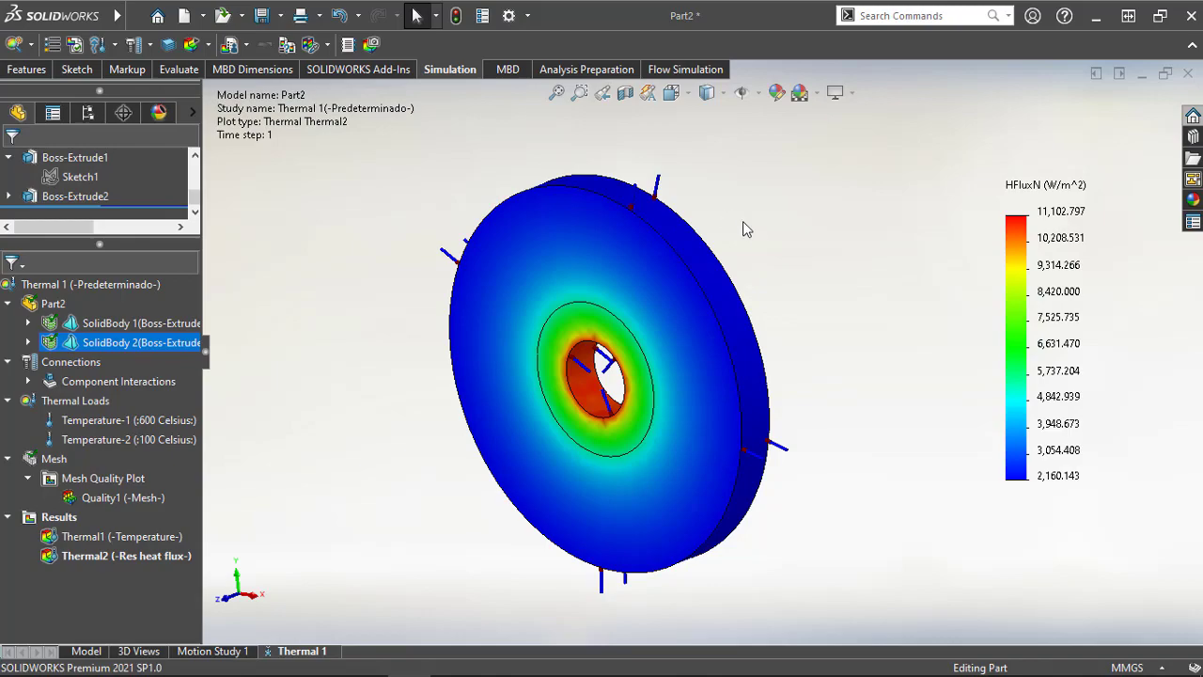
{"action": "key", "text": "alt+Tab"}
{"action": "left_click", "coordinate": [778, 236]}
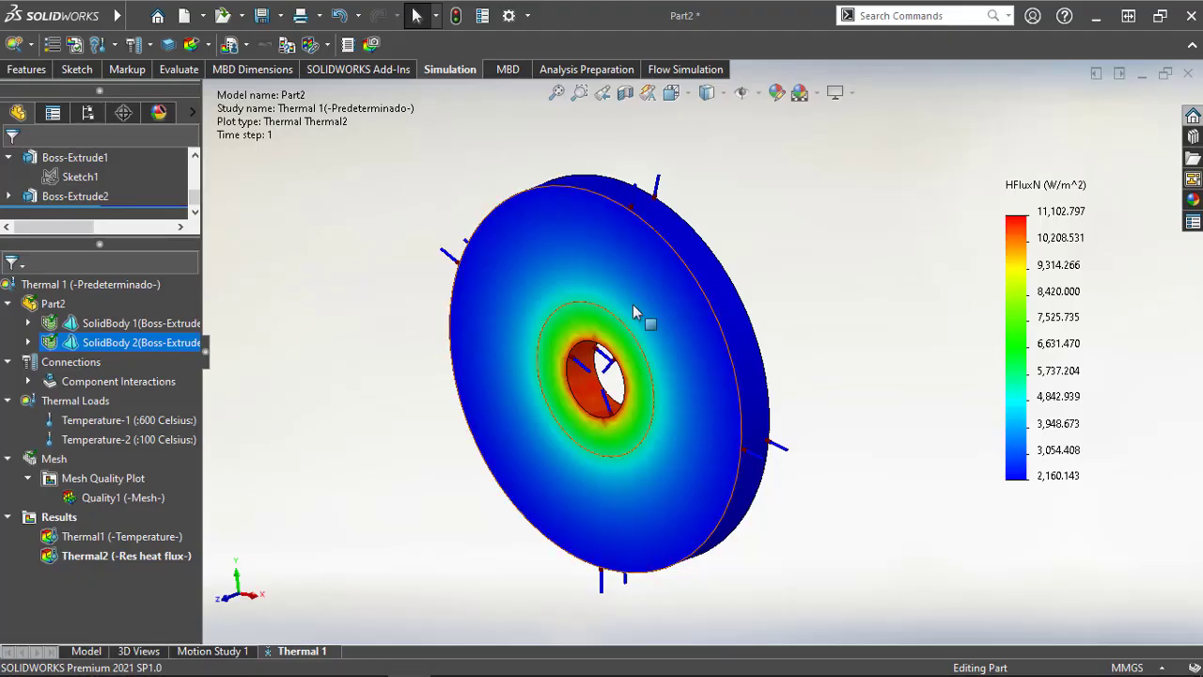
{"action": "middle_click_drag", "start_coordinate": [632, 304], "coordinate": [814, 260]}
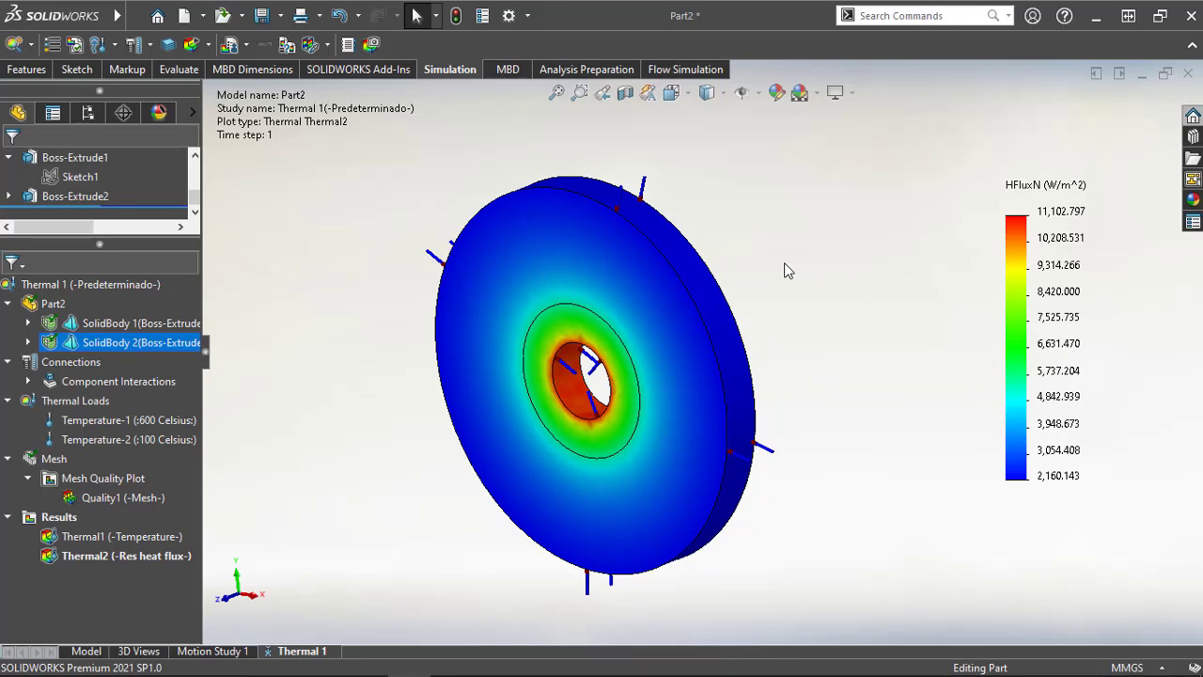
{"action": "left_click", "coordinate": [640, 387]}
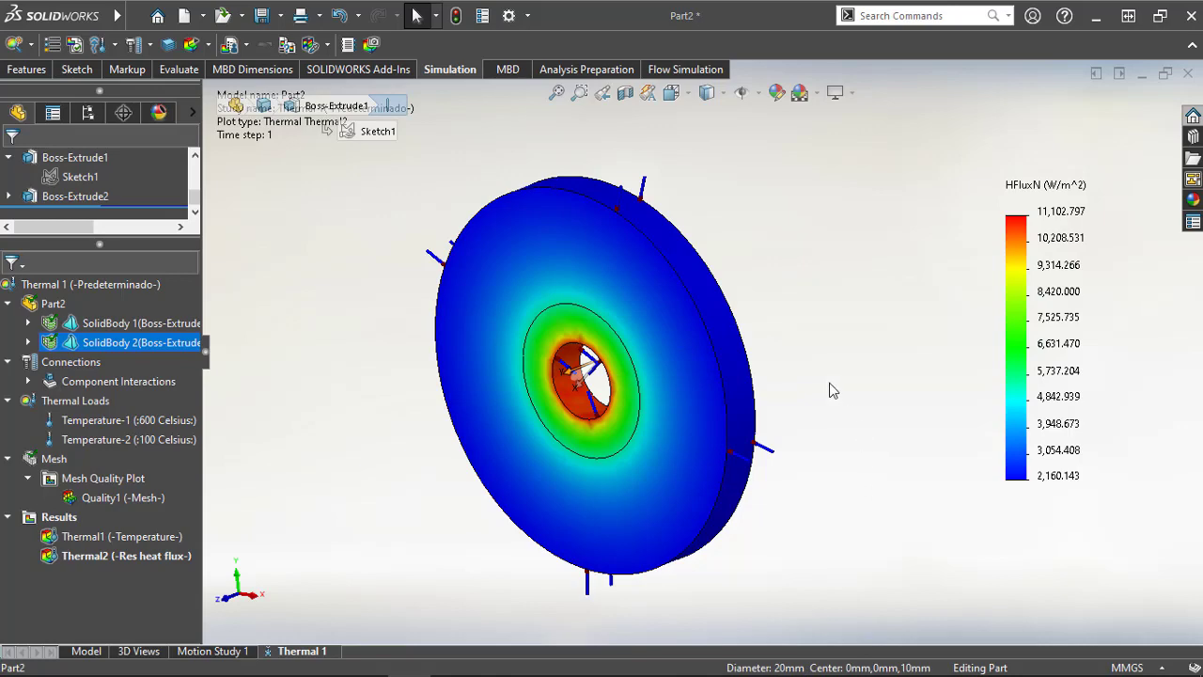
Step: Switch to Excel and calculate the bore's circumference in cell D3 with the formula =PI()*0.02
{"action": "key", "text": "alt+Tab"}
{"action": "key", "text": "Tab"}
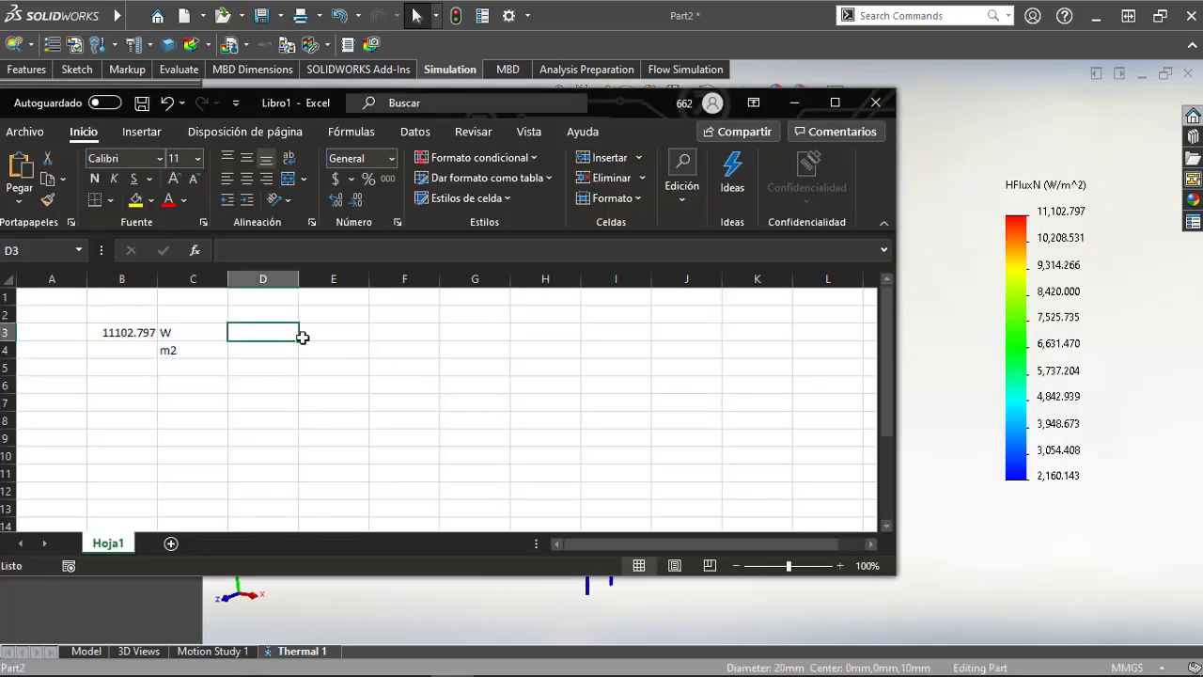
{"action": "left_click", "coordinate": [261, 347]}
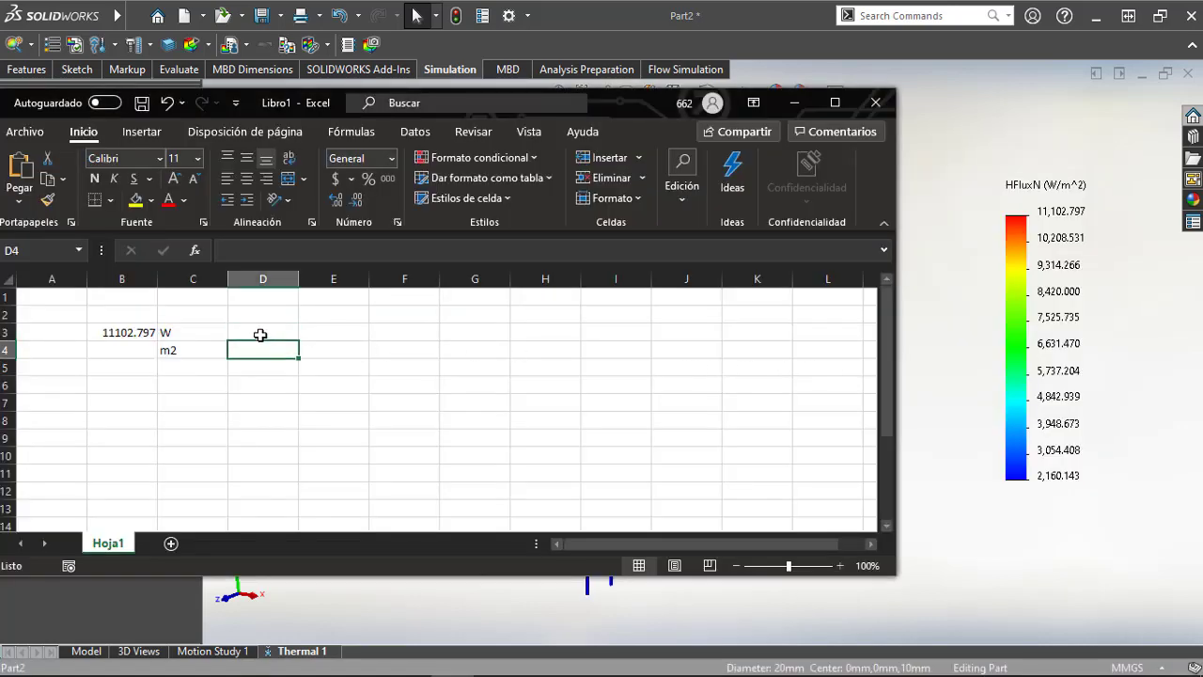
{"action": "left_click", "coordinate": [261, 332]}
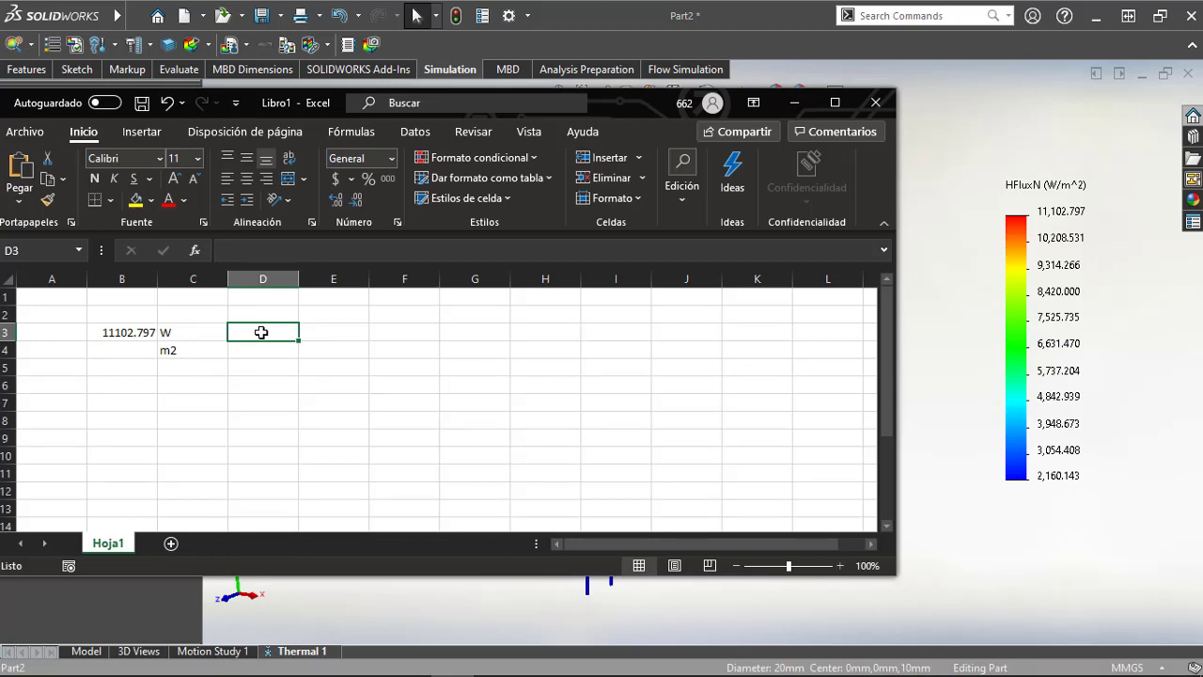
{"action": "type", "text": "="}
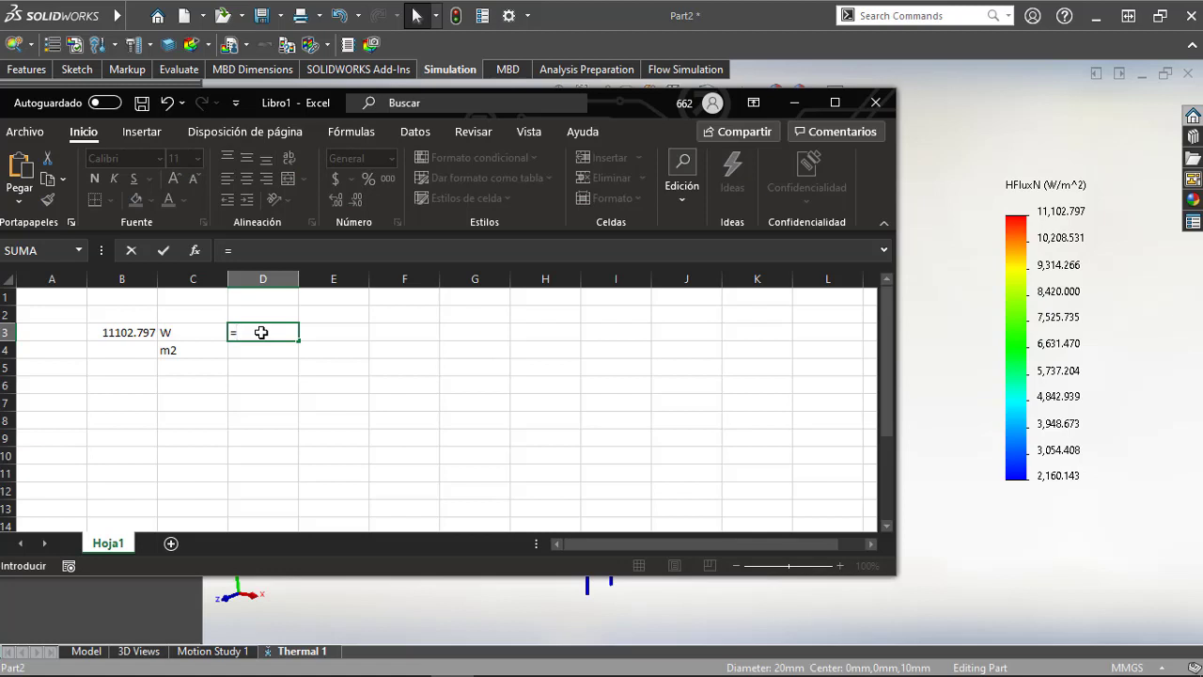
{"action": "type", "text": "PI()"}
{"action": "type", "text": "*0.02"}
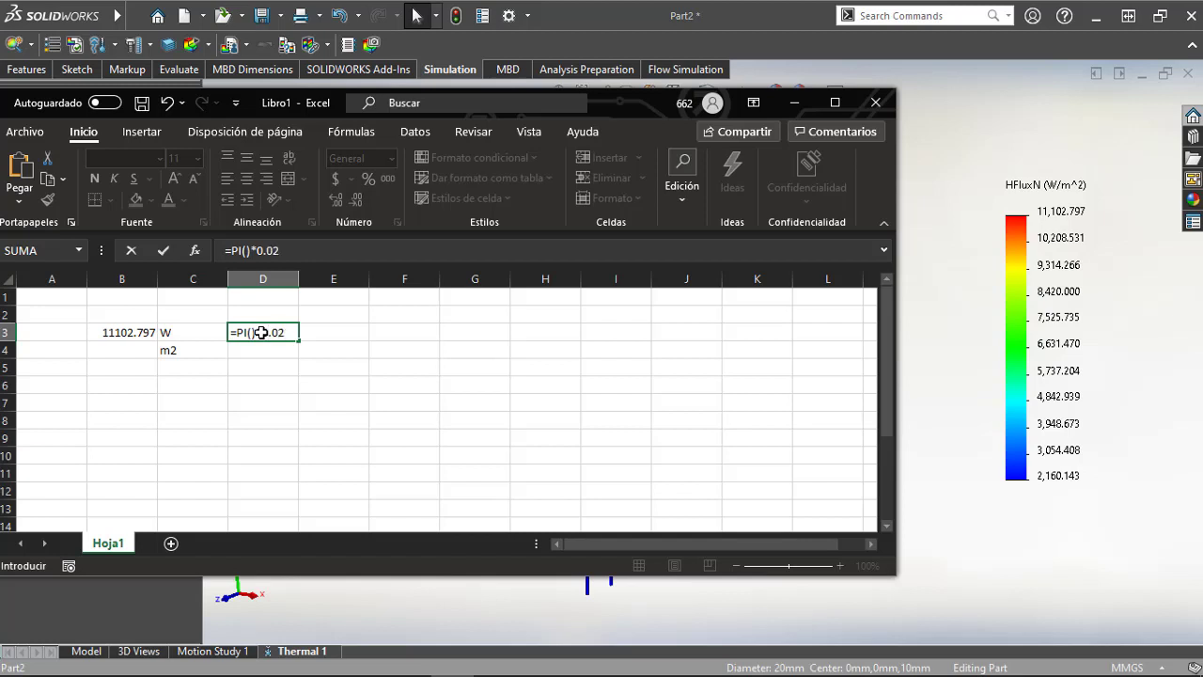
{"action": "key", "text": "Return"}
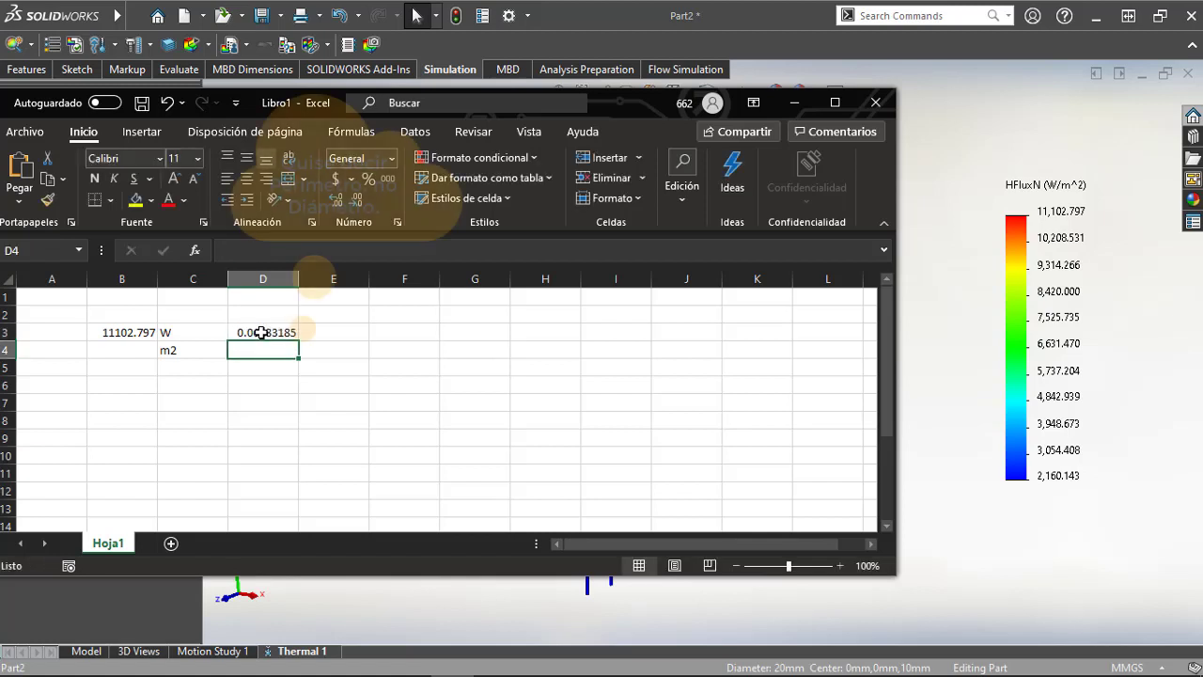
Step: Label the circumference's unit as m in cell E3
{"action": "left_click", "coordinate": [262, 332]}
{"action": "left_click", "coordinate": [335, 335]}
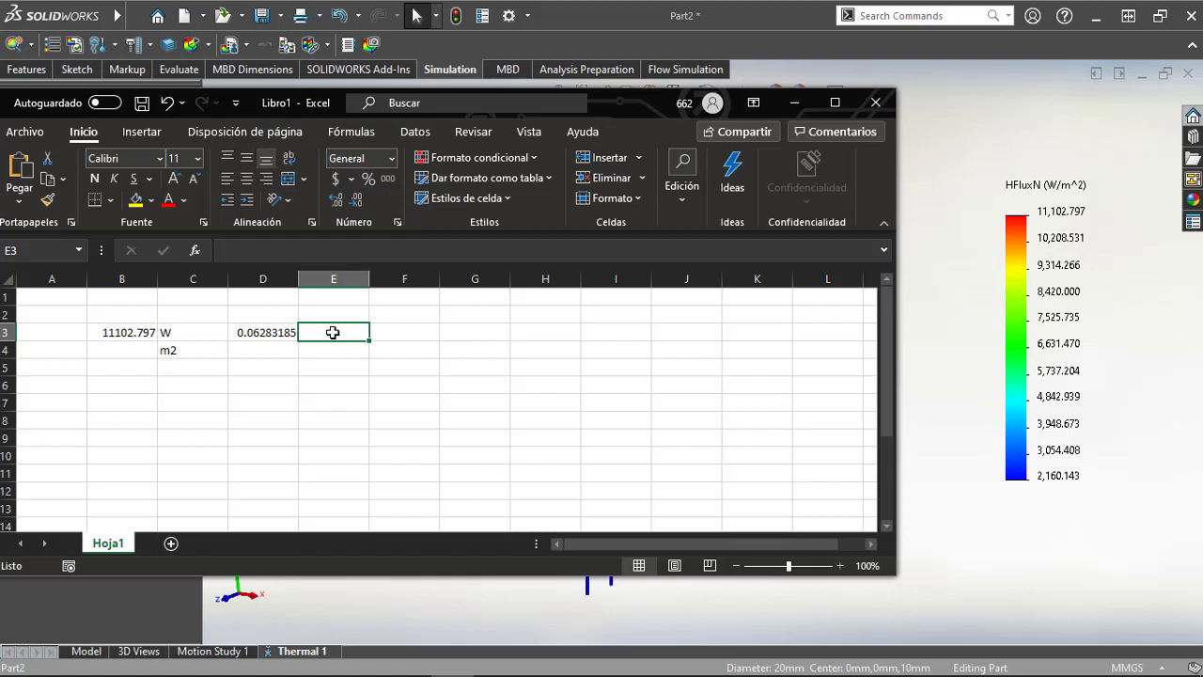
{"action": "type", "text": "m"}
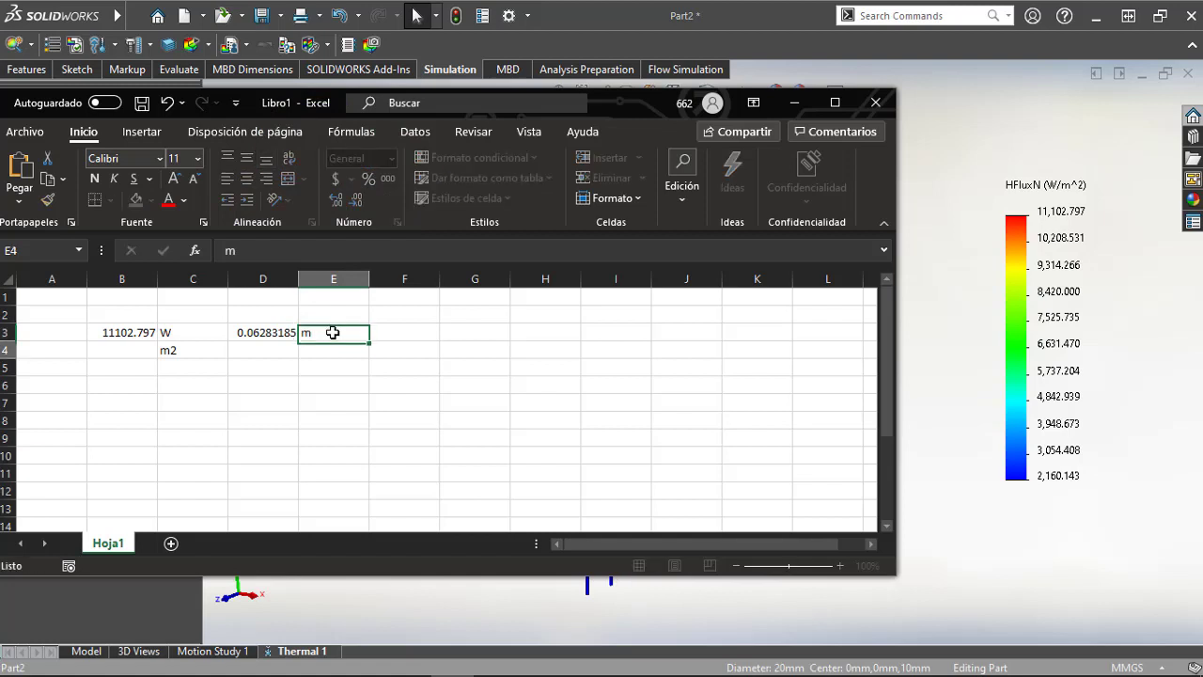
{"action": "key", "text": "Tab"}
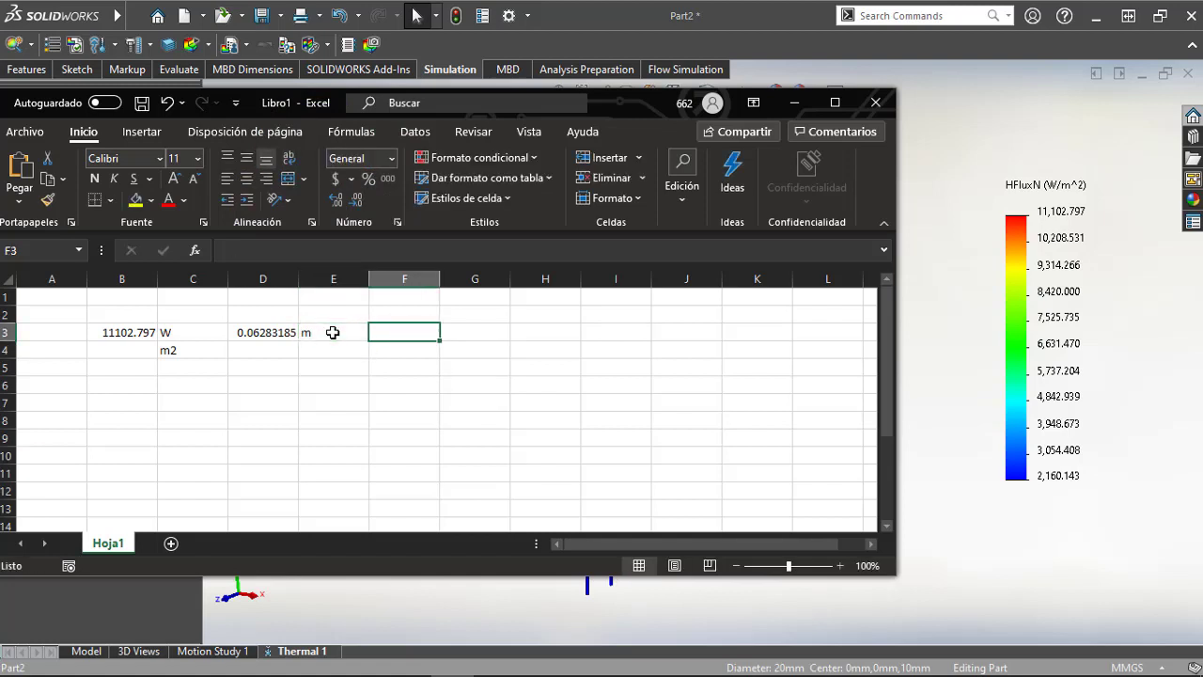
Step: Calculate the heat flow per unit length in cell F3 by multiplying the heat flux in B3 by the circumference in D3
{"action": "type", "text": "="}
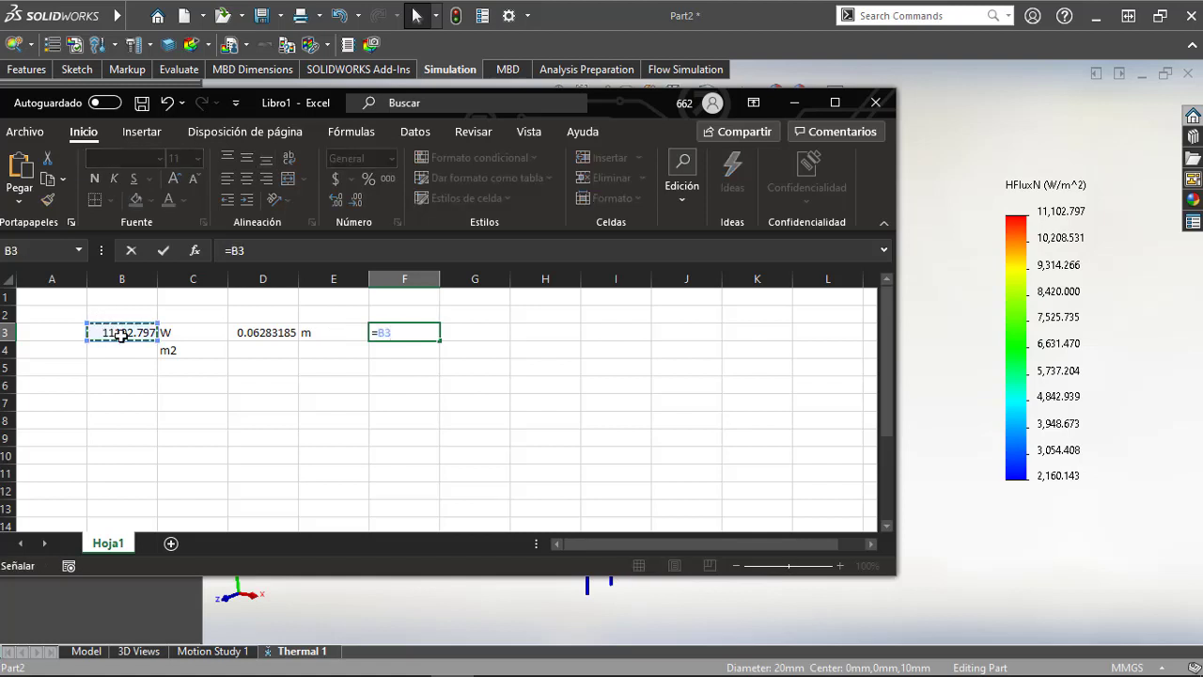
{"action": "type", "text": "*"}
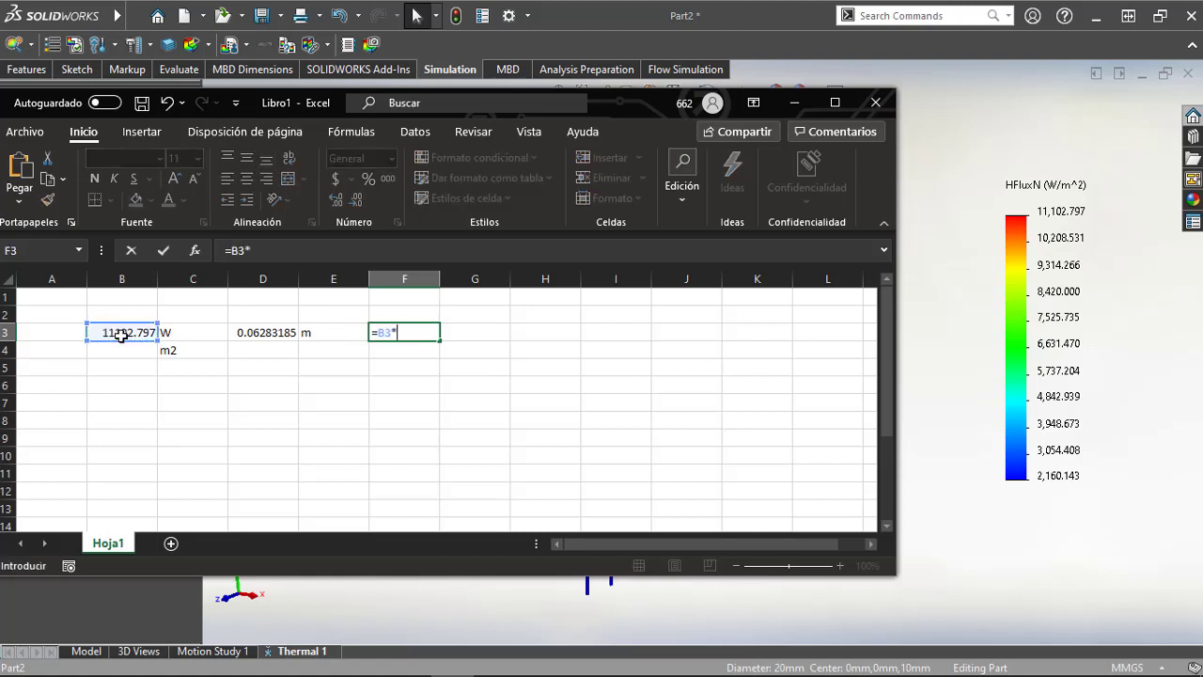
{"action": "left_click", "coordinate": [252, 334]}
{"action": "key", "text": "Return"}
Step: Label the units of the heat flow per unit length with W in cell G3 and m in G4
{"action": "key", "text": "Up"}
{"action": "key", "text": "Right"}
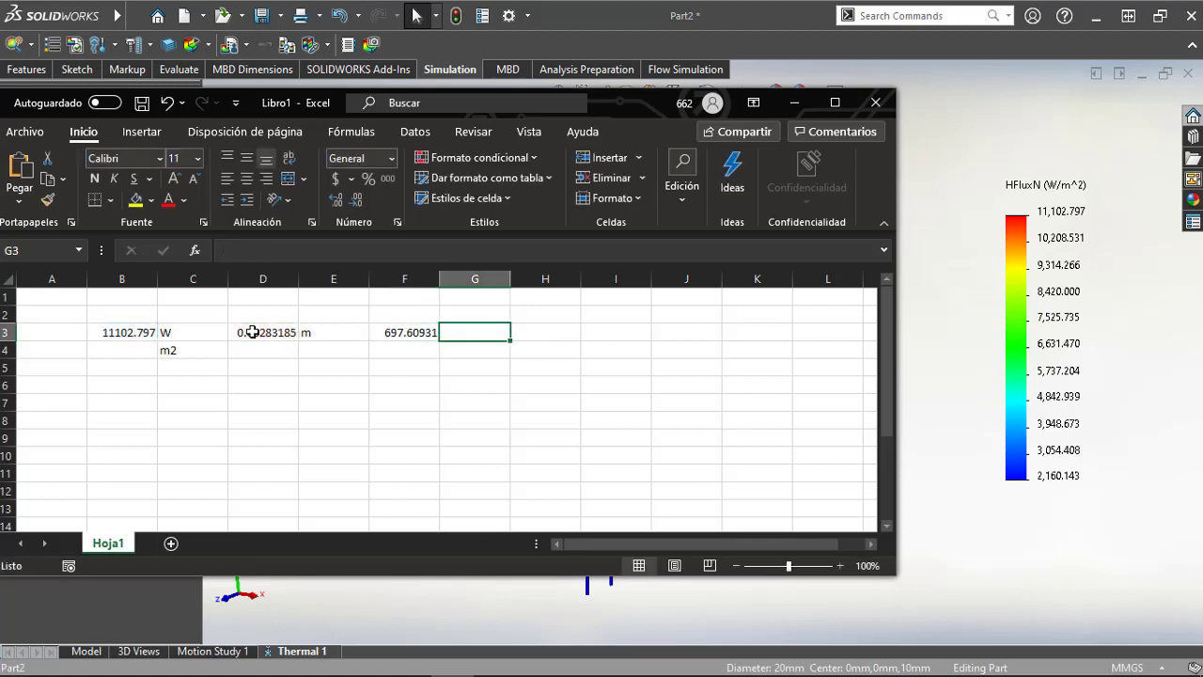
{"action": "type", "text": "W"}
{"action": "key", "text": "Return"}
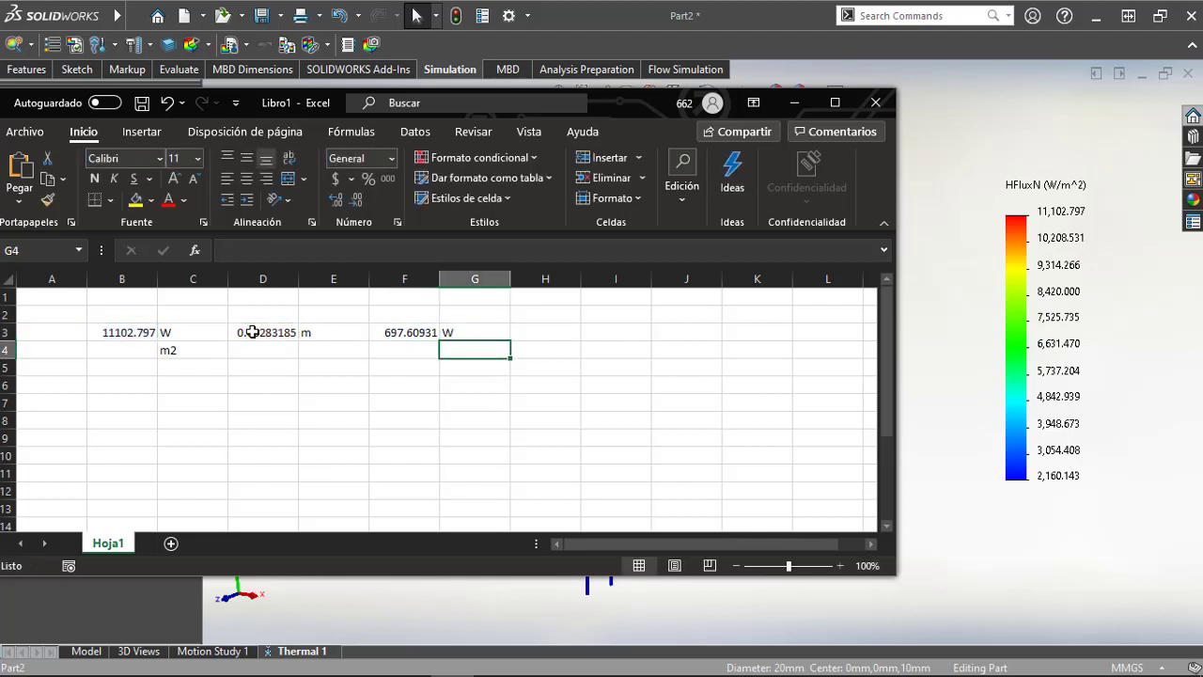
{"action": "type", "text": "m"}
{"action": "key", "text": "Return"}
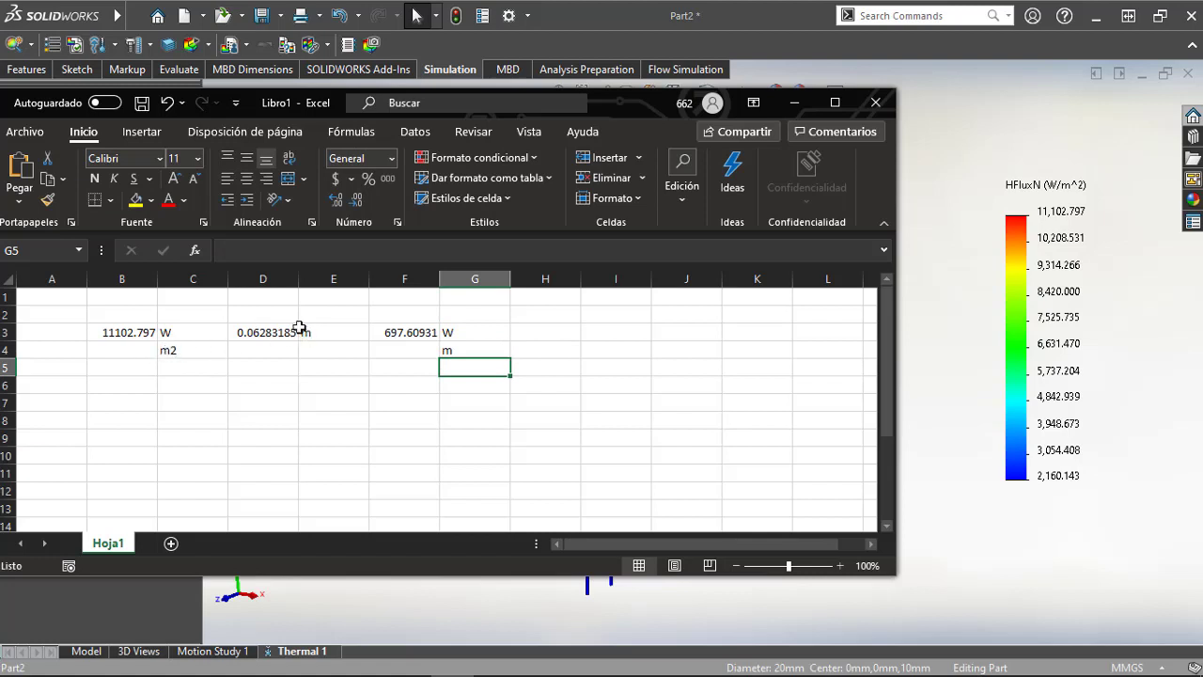
Step: Compare the calculated heat flow per unit length with the worked solution on the presentation slide
{"action": "left_click", "coordinate": [414, 333]}
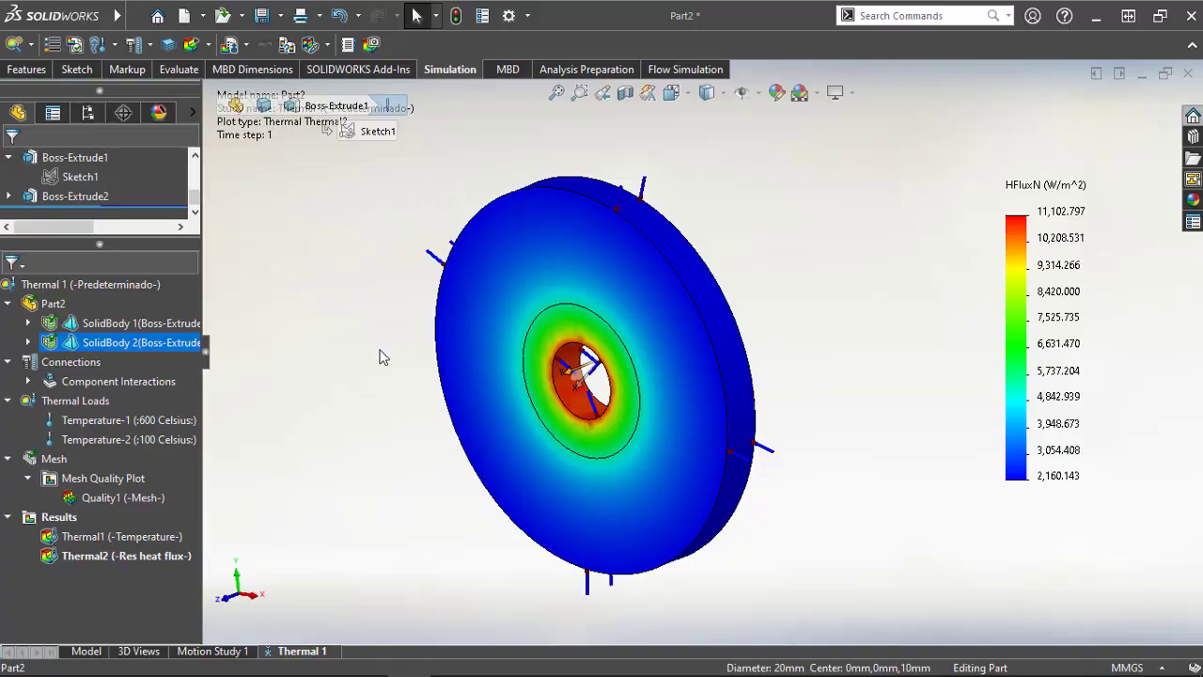
{"action": "key", "text": "alt+Tab"}
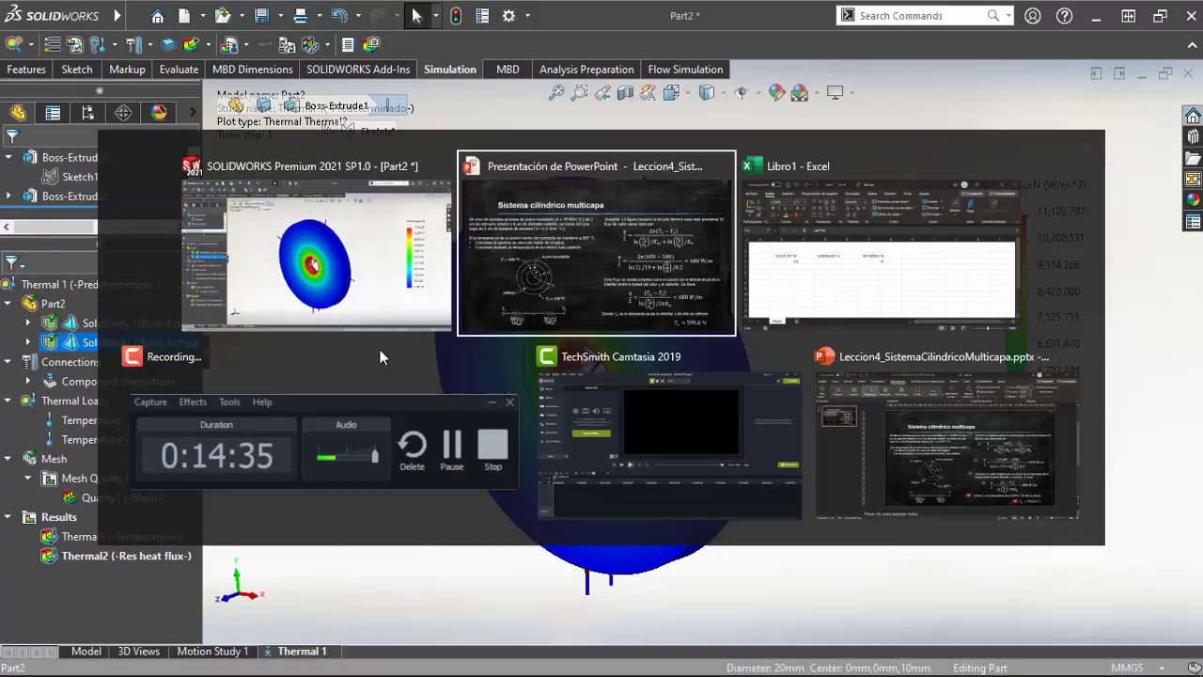
{"action": "key", "text": "alt+Tab"}
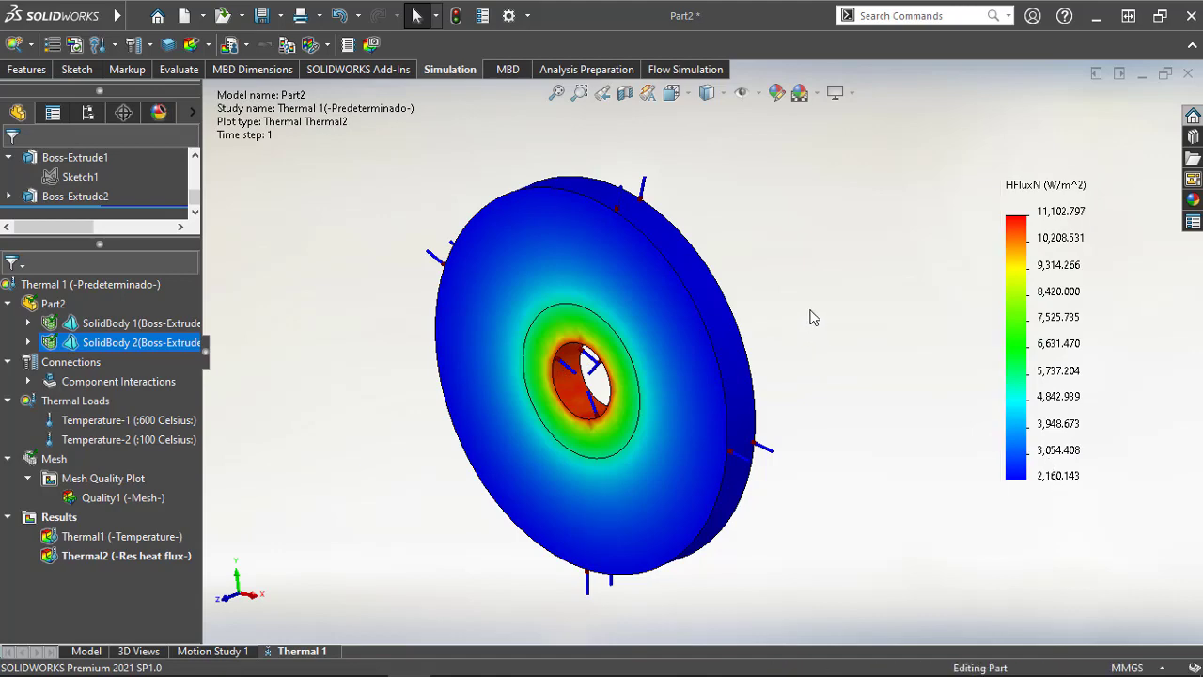
Step: Return to the Excel workbook and replace the heat flux in cell B3 with 2160
{"action": "key", "text": "alt+Tab"}
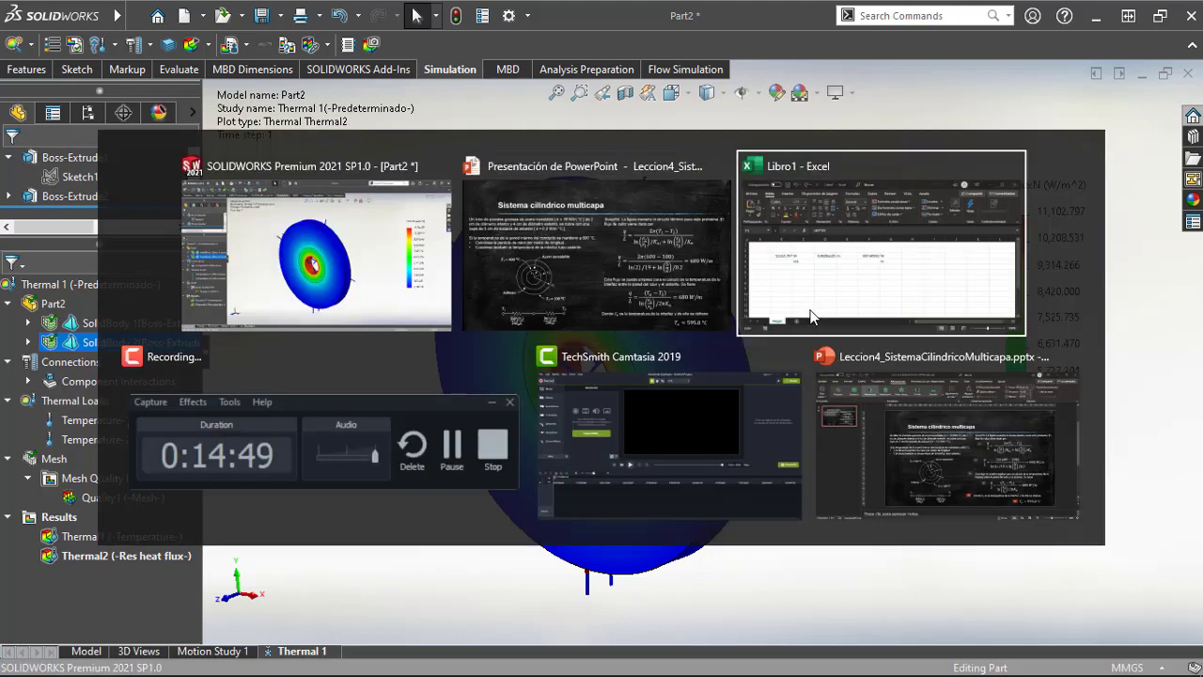
{"action": "left_click", "coordinate": [813, 318]}
{"action": "left_click", "coordinate": [124, 332]}
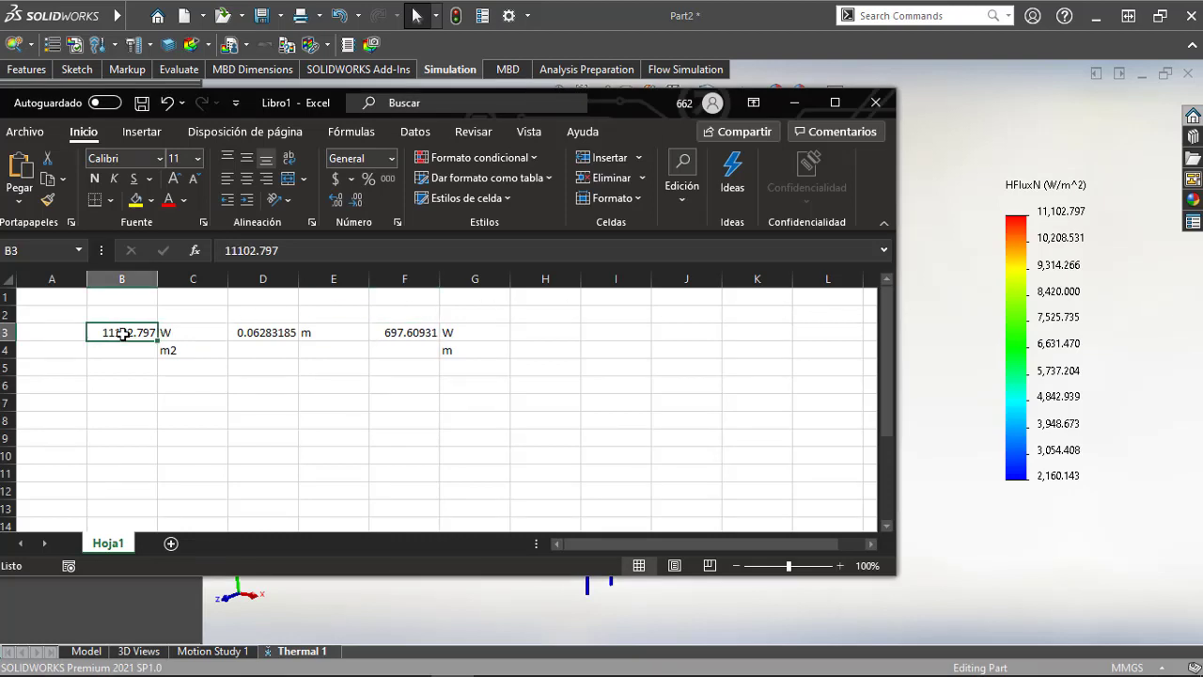
{"action": "type", "text": "2160"}
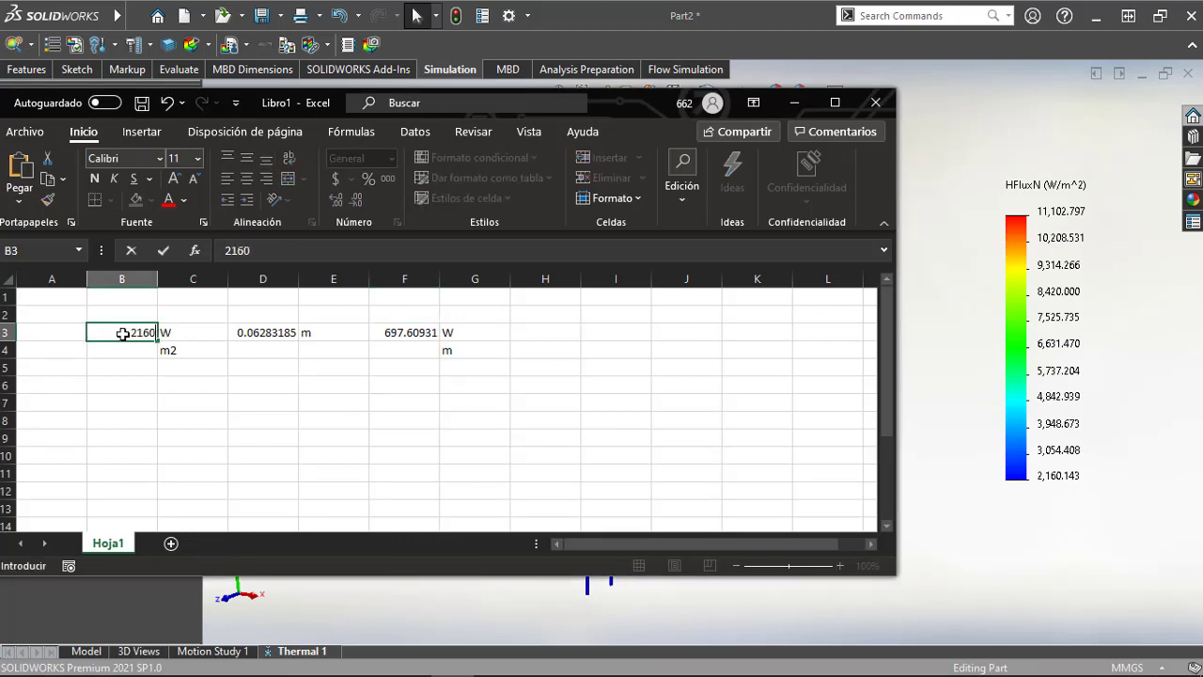
{"action": "key", "text": "Return"}
Step: Check the part's outer edge diameter in SOLIDWORKS and change the circumference formula in Excel cell D3 to =PI()*0.1
{"action": "key", "text": "Up"}
{"action": "key", "text": "Right"}
{"action": "key", "text": "Right"}
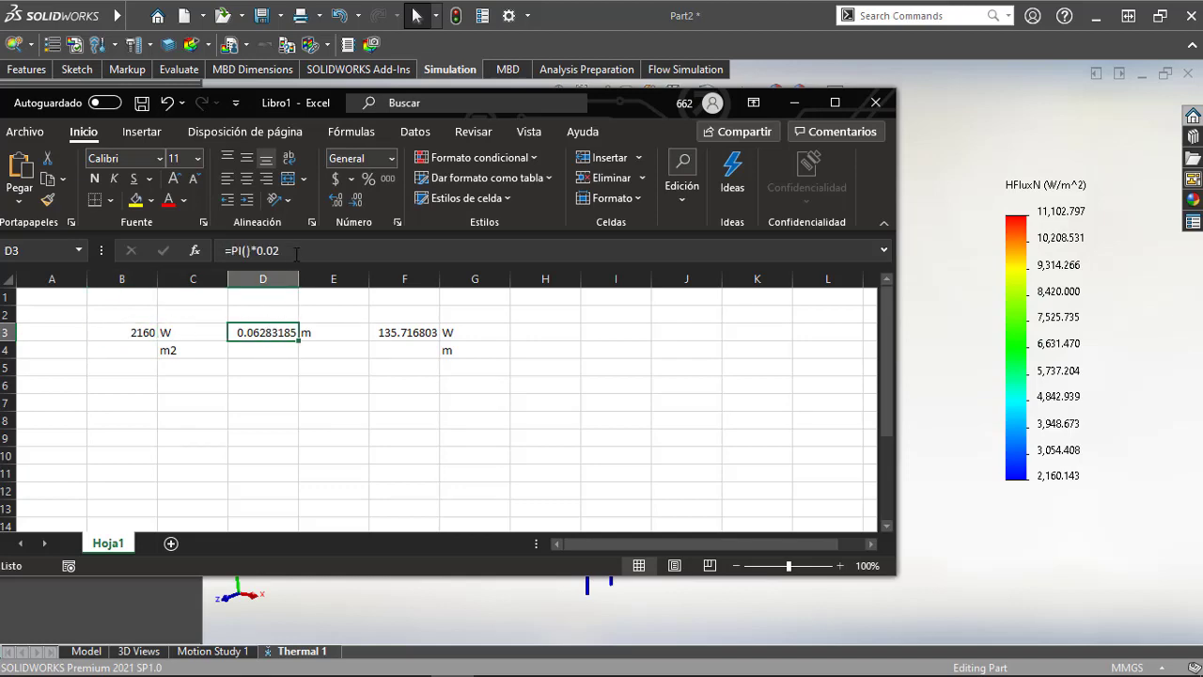
{"action": "left_click", "coordinate": [296, 252]}
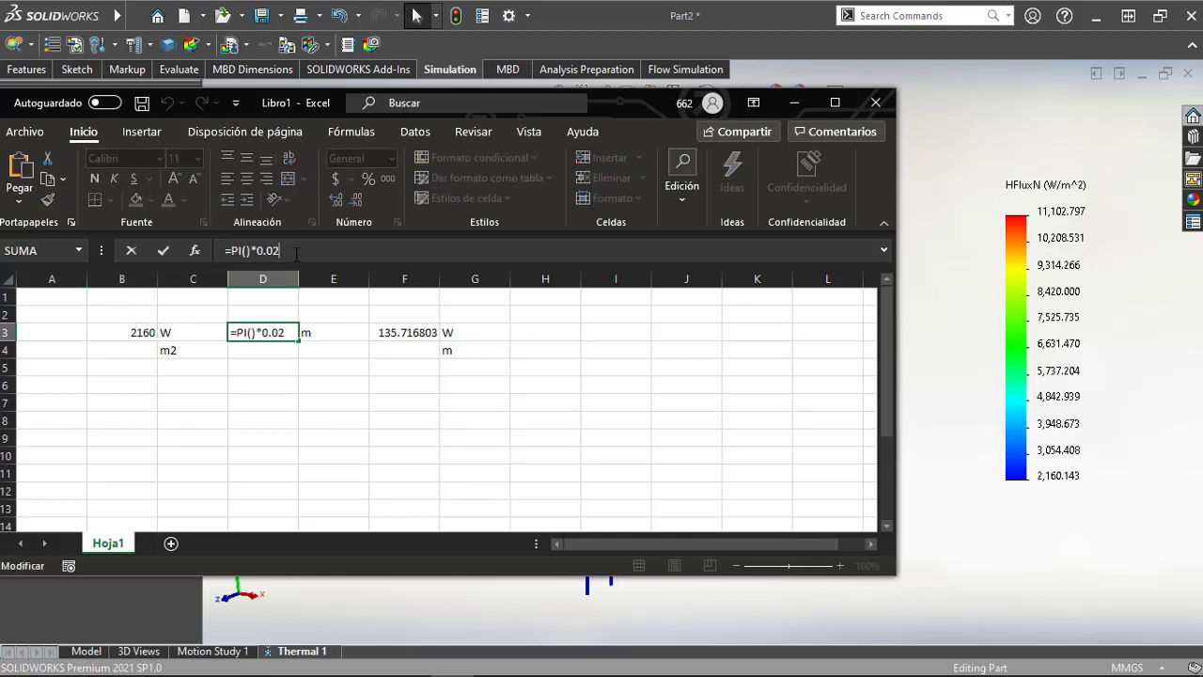
{"action": "left_click", "coordinate": [950, 399]}
{"action": "left_click", "coordinate": [695, 319]}
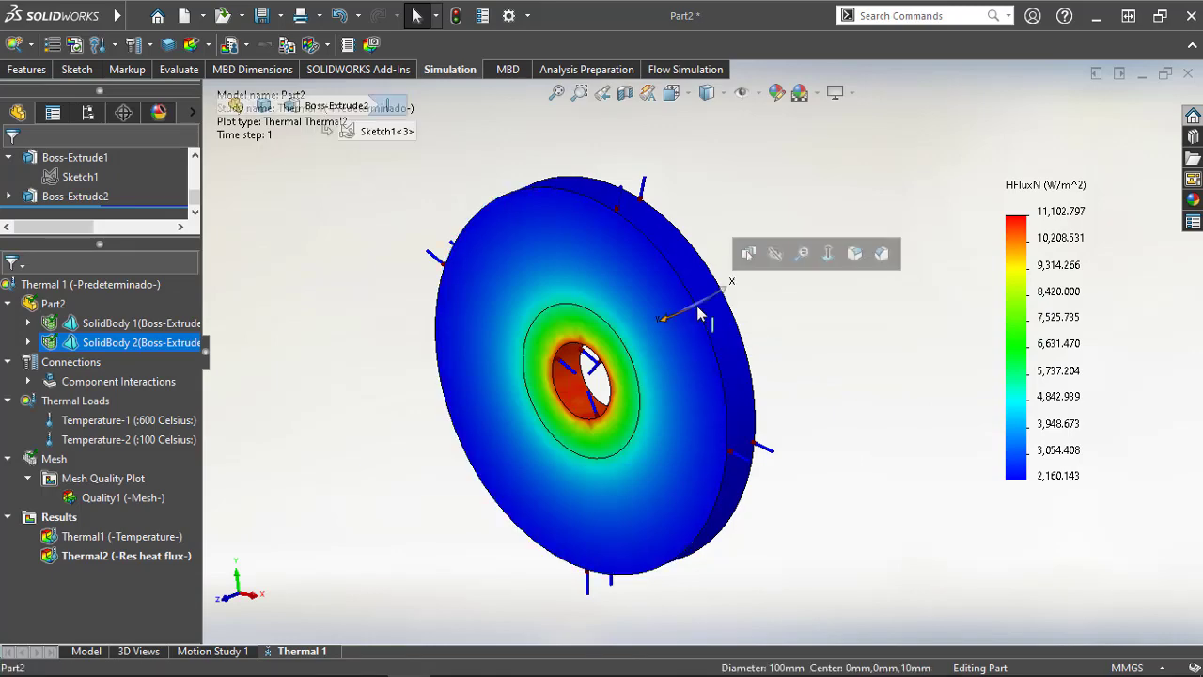
{"action": "key", "text": "alt+Tab"}
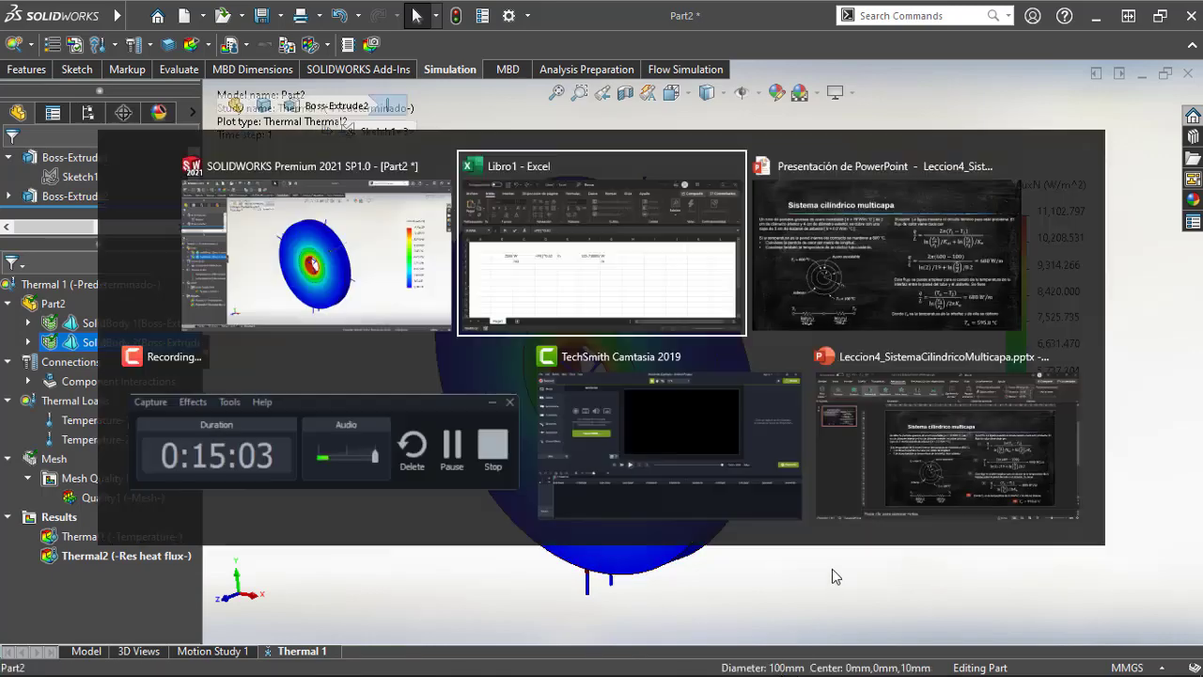
{"action": "left_click", "coordinate": [288, 249]}
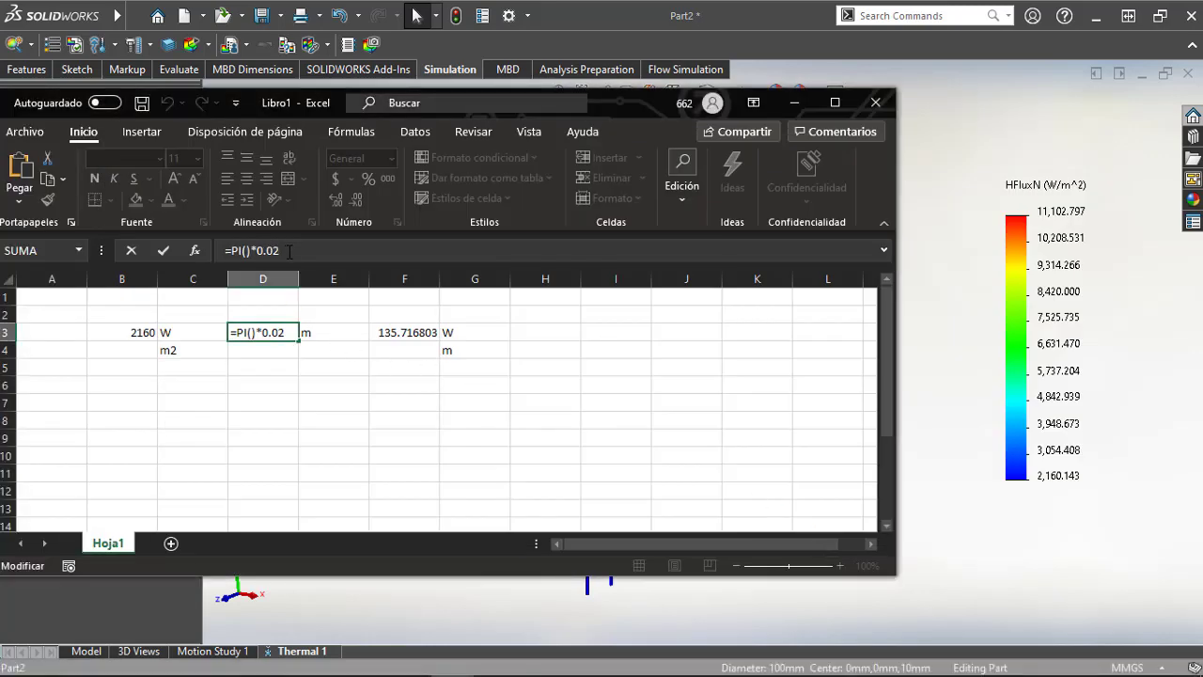
{"action": "key", "text": "BackSpace"}
{"action": "key", "text": "BackSpace"}
{"action": "type", "text": "1"}
{"action": "key", "text": "Return"}
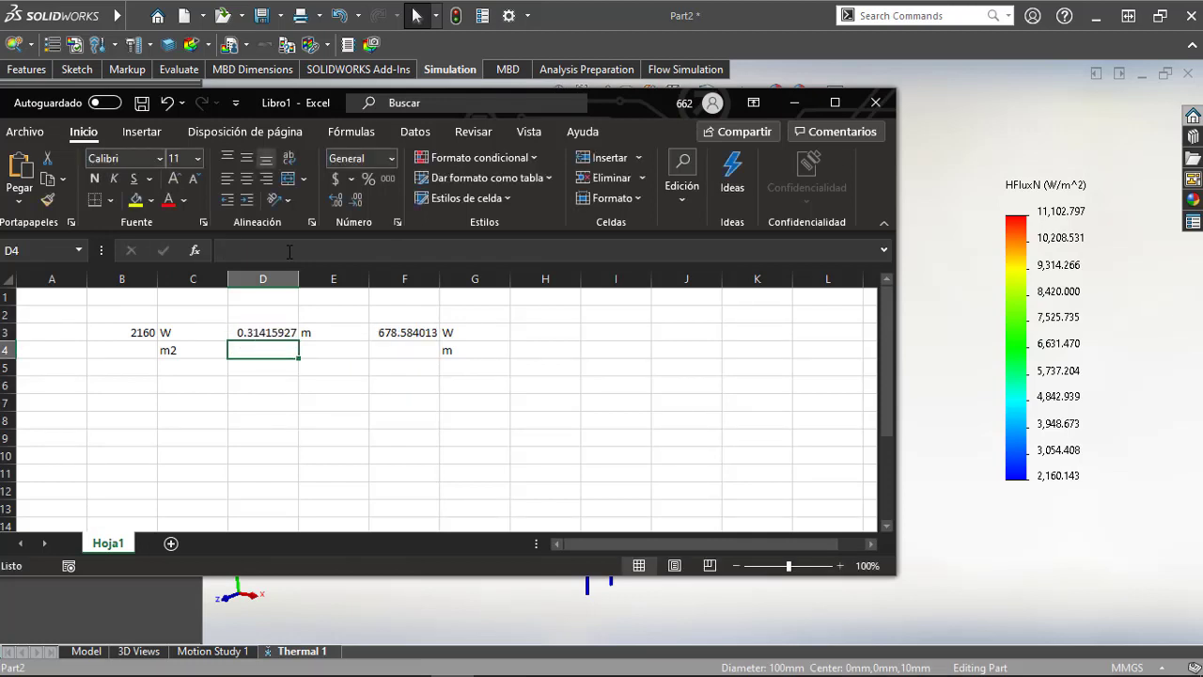
Step: Compare the heat flow per unit length in F3 with the slide's hand calculation and return to the SOLIDWORKS thermal study
{"action": "left_click", "coordinate": [403, 335]}
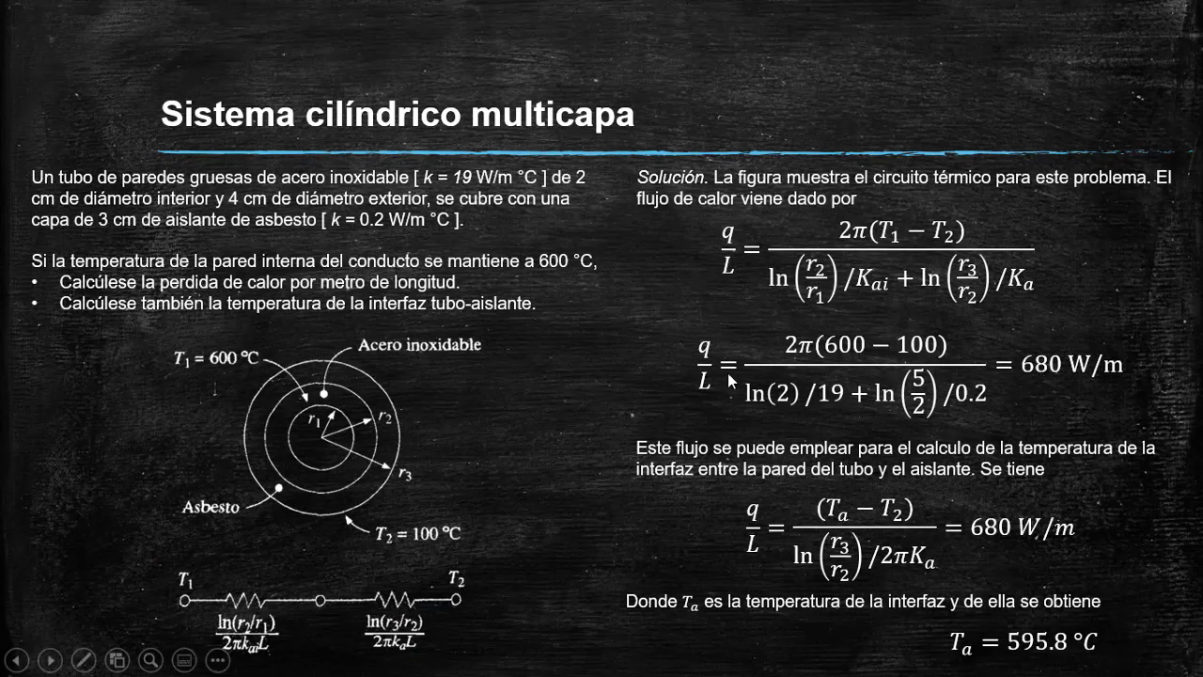
{"action": "key", "text": "alt+Tab"}
{"action": "key", "text": "alt+Tab"}
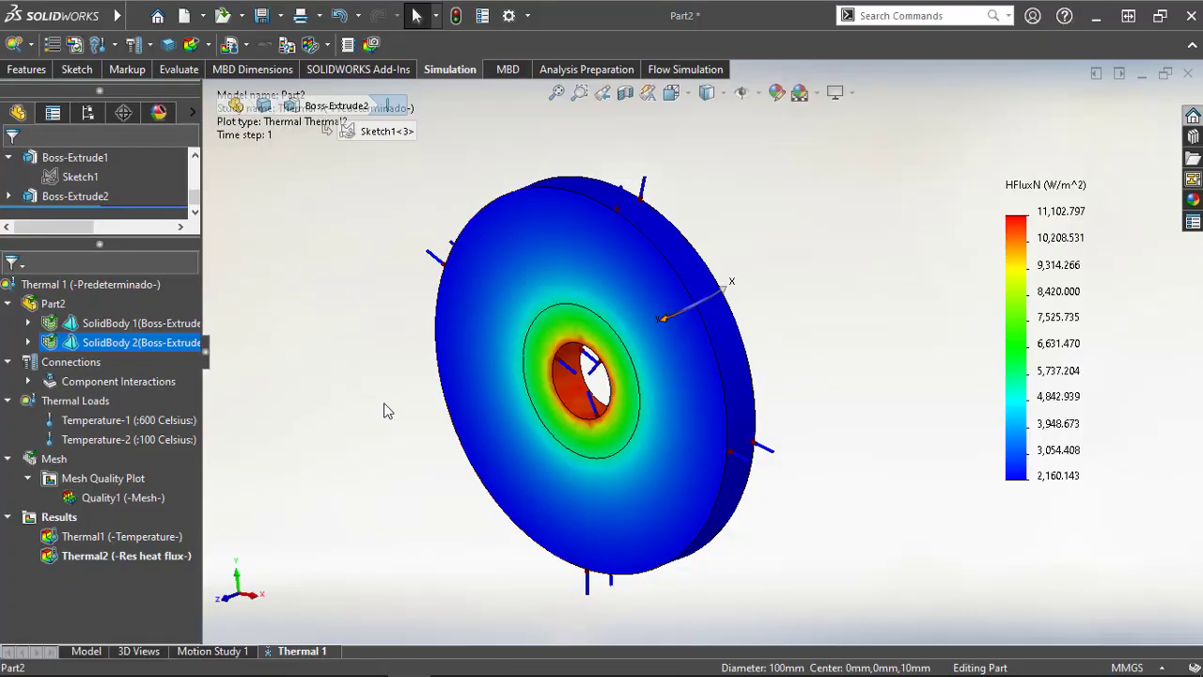
Step: Set the boundary option of the resultant heat flux plot to Mesh so the elements are drawn over the results
{"action": "right_click", "coordinate": [33, 460]}
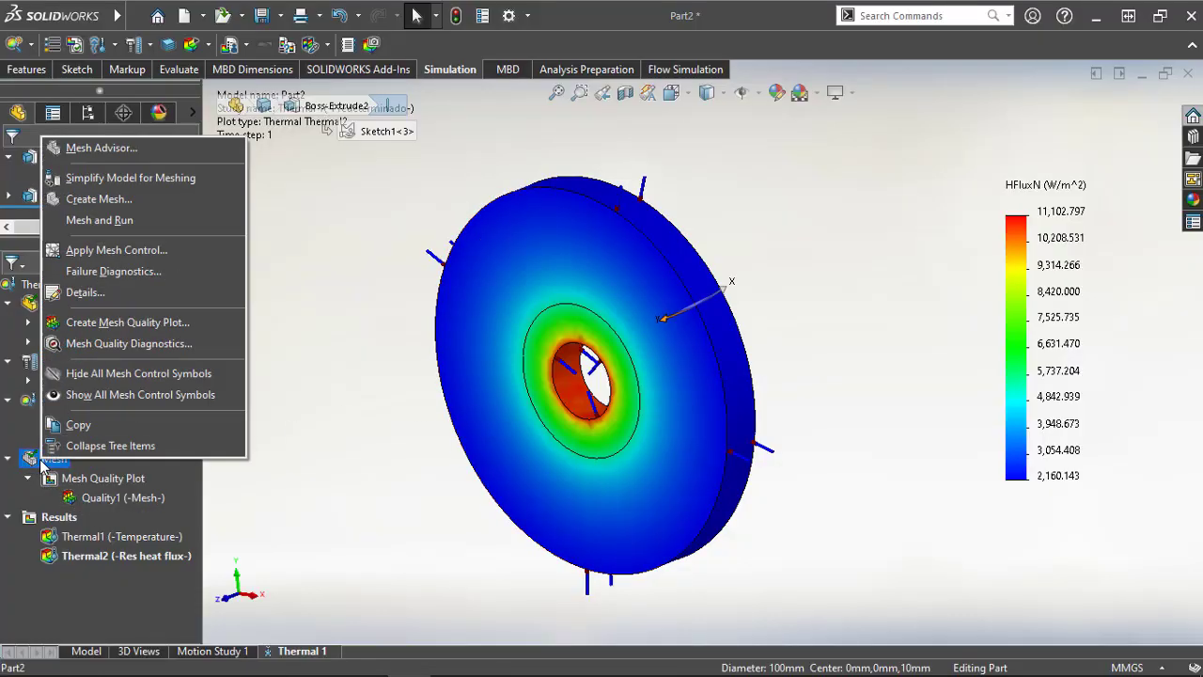
{"action": "left_click", "coordinate": [317, 410]}
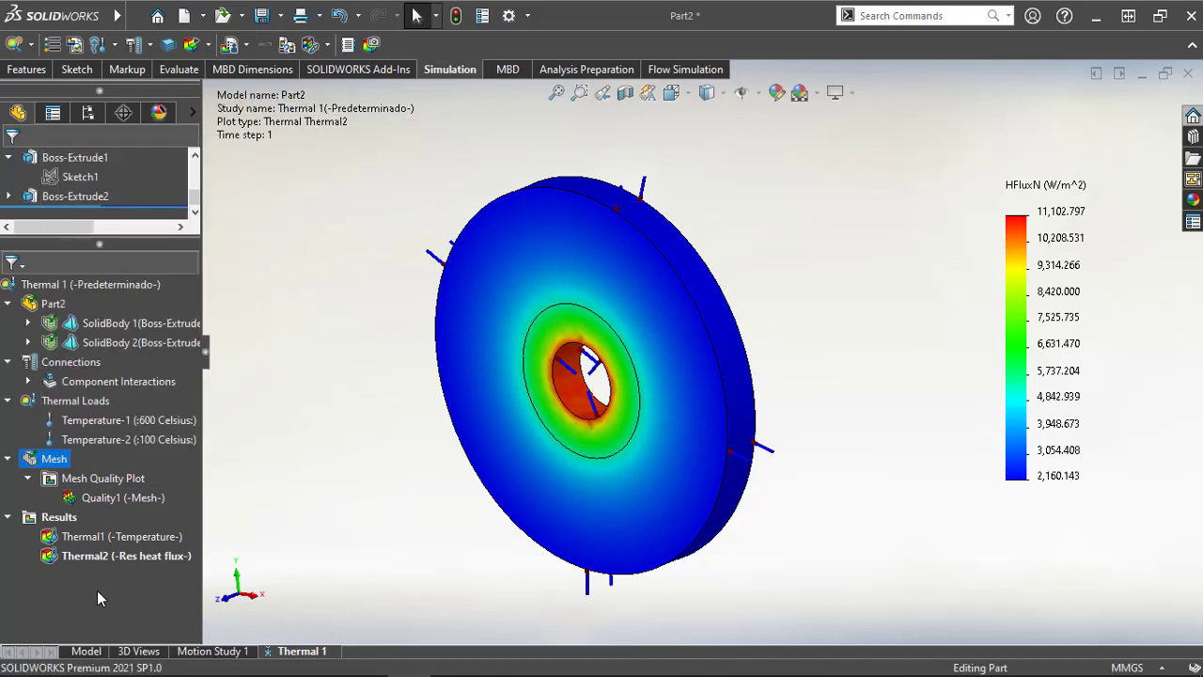
{"action": "right_click", "coordinate": [110, 542]}
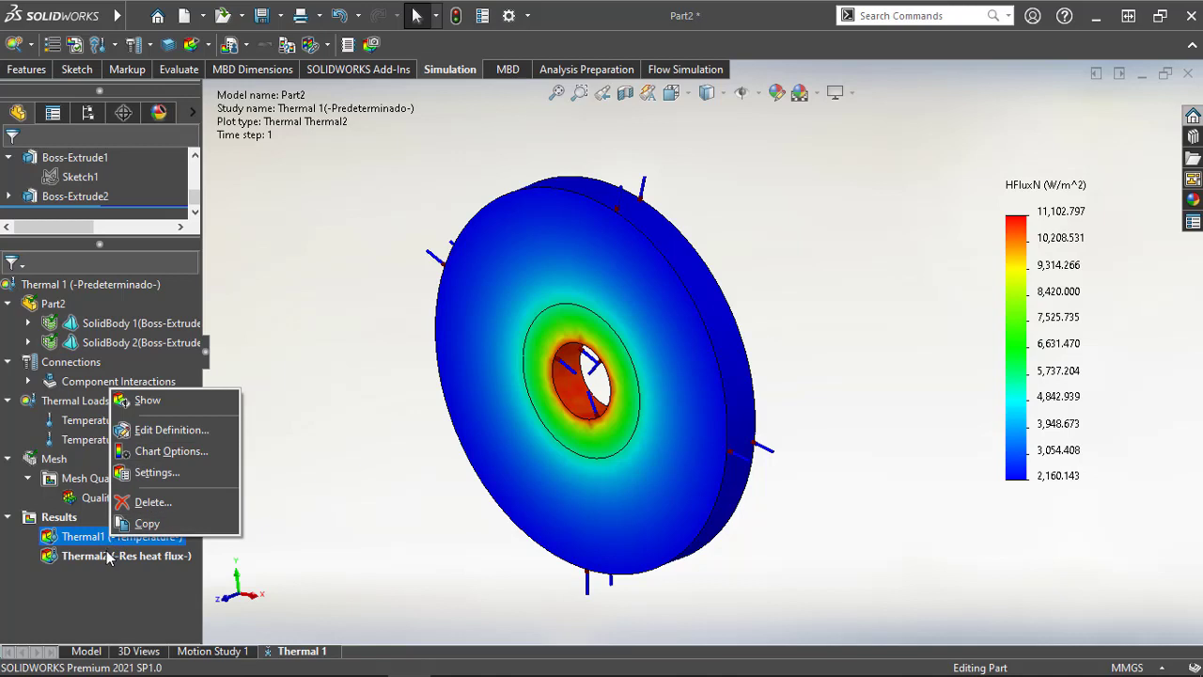
{"action": "right_click", "coordinate": [110, 555]}
{"action": "left_click", "coordinate": [162, 228]}
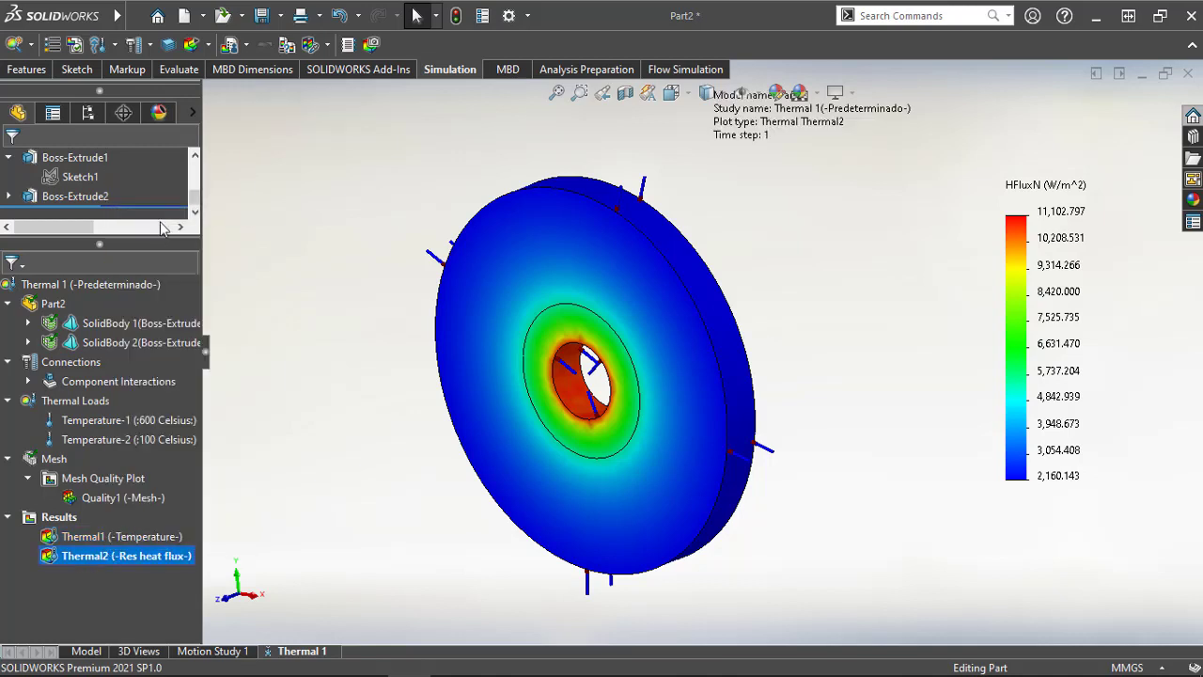
{"action": "left_click", "coordinate": [158, 194]}
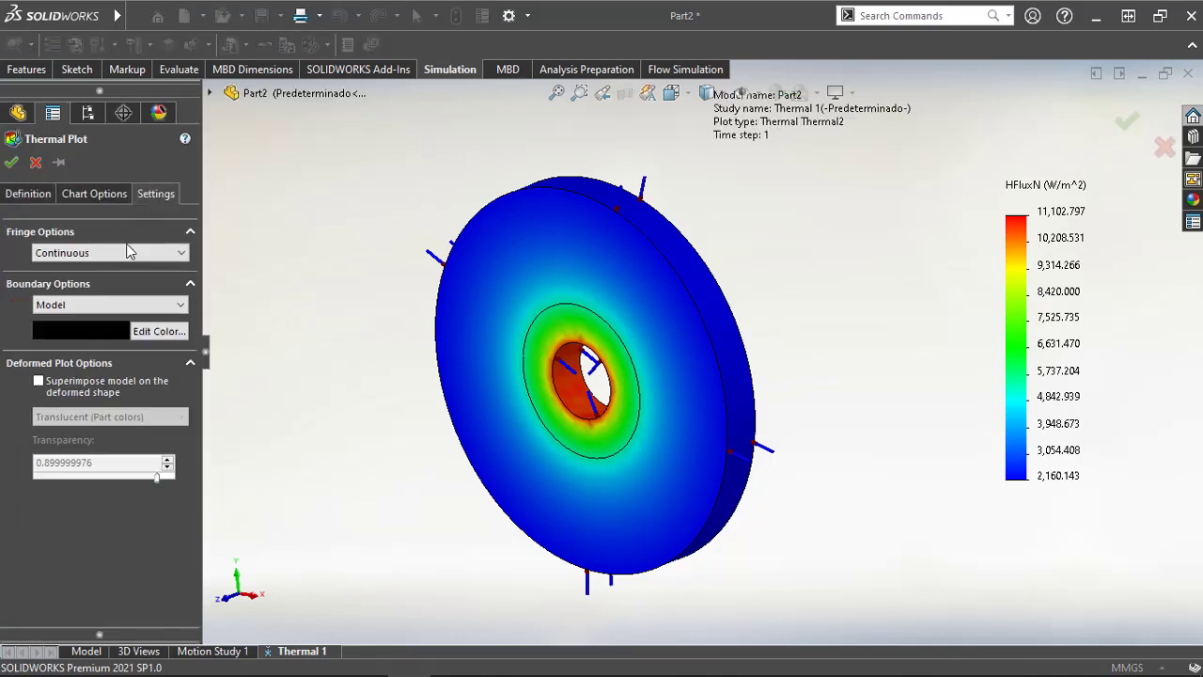
{"action": "left_click", "coordinate": [100, 304]}
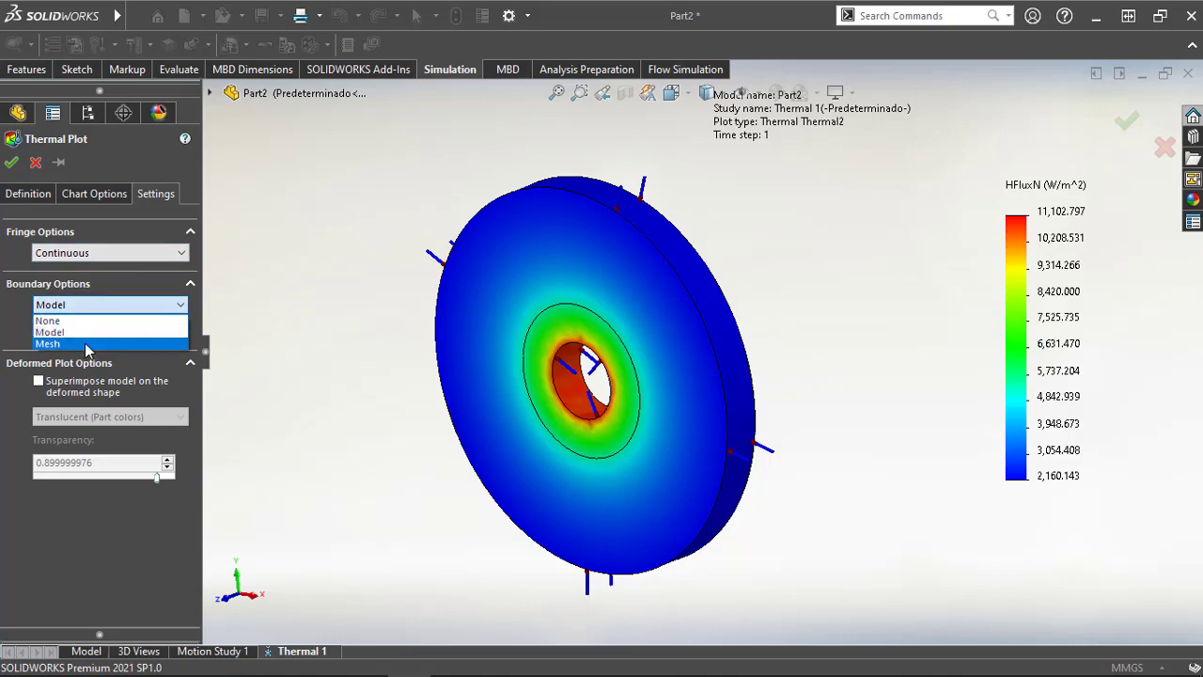
{"action": "left_click", "coordinate": [85, 343]}
{"action": "key", "text": "Return"}
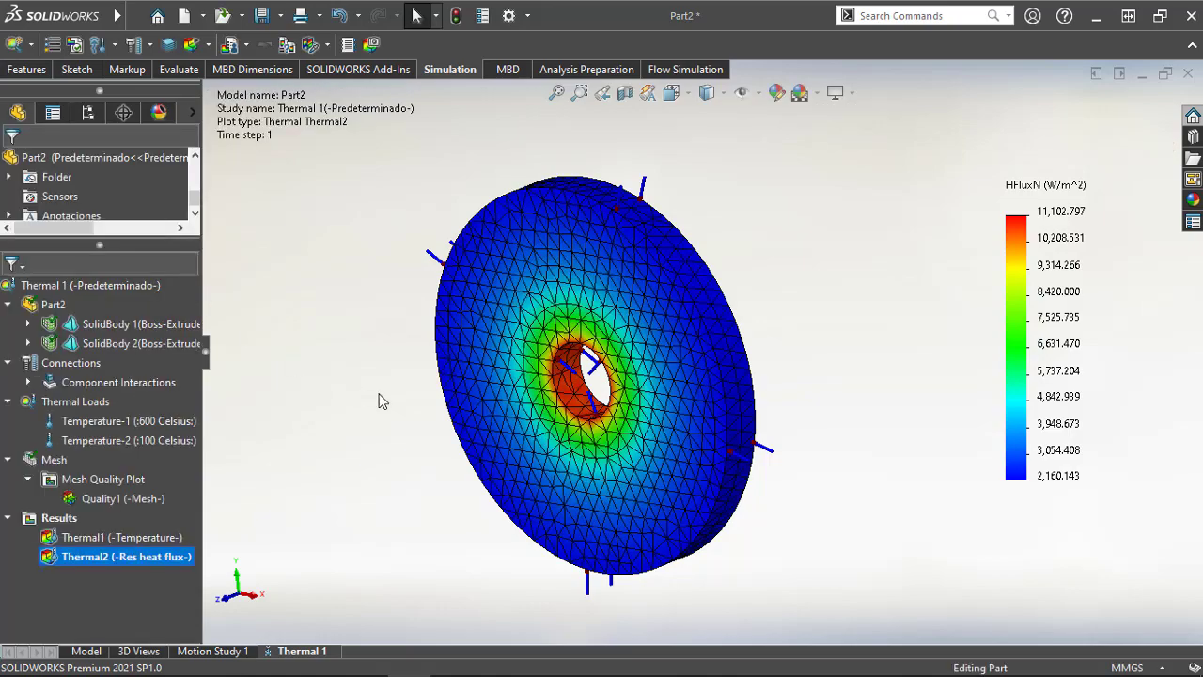
Step: Examine the element size and heat flux distribution around the bore and across the rings in the front view
{"action": "key", "text": "ctrl+1"}
{"action": "scroll", "coordinate": [743, 356], "scroll_direction": "down", "scroll_amount": 5}
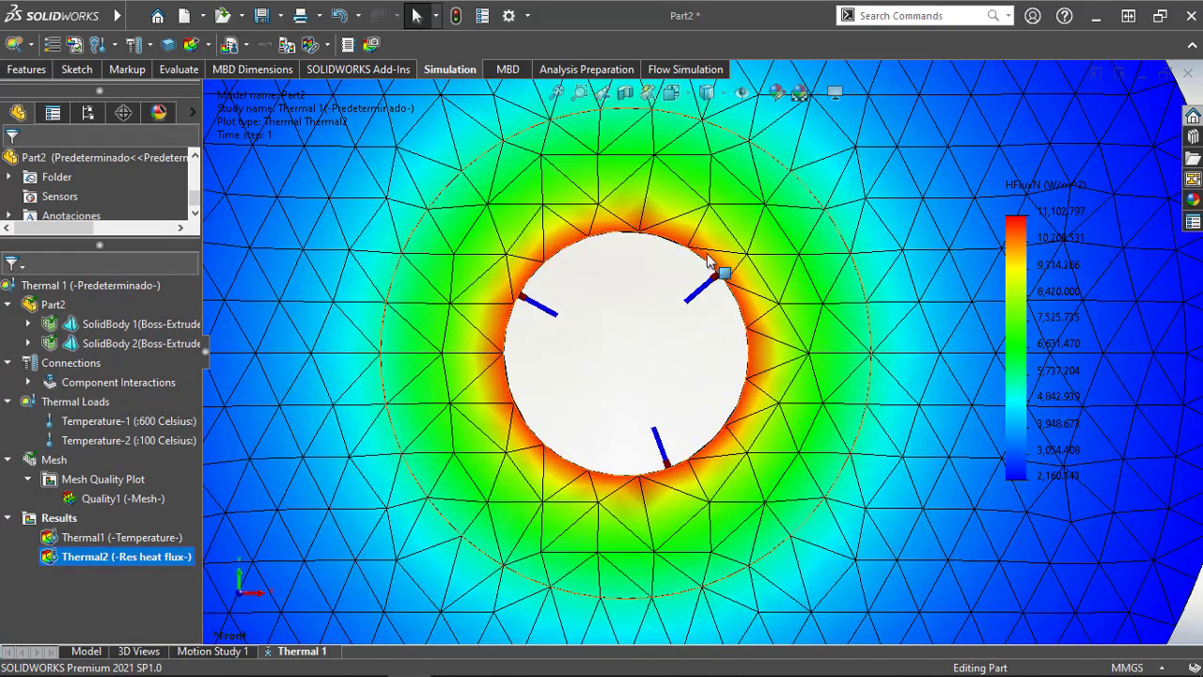
{"action": "middle_click_drag", "start_coordinate": [669, 263], "coordinate": [638, 310], "text": "ctrl"}
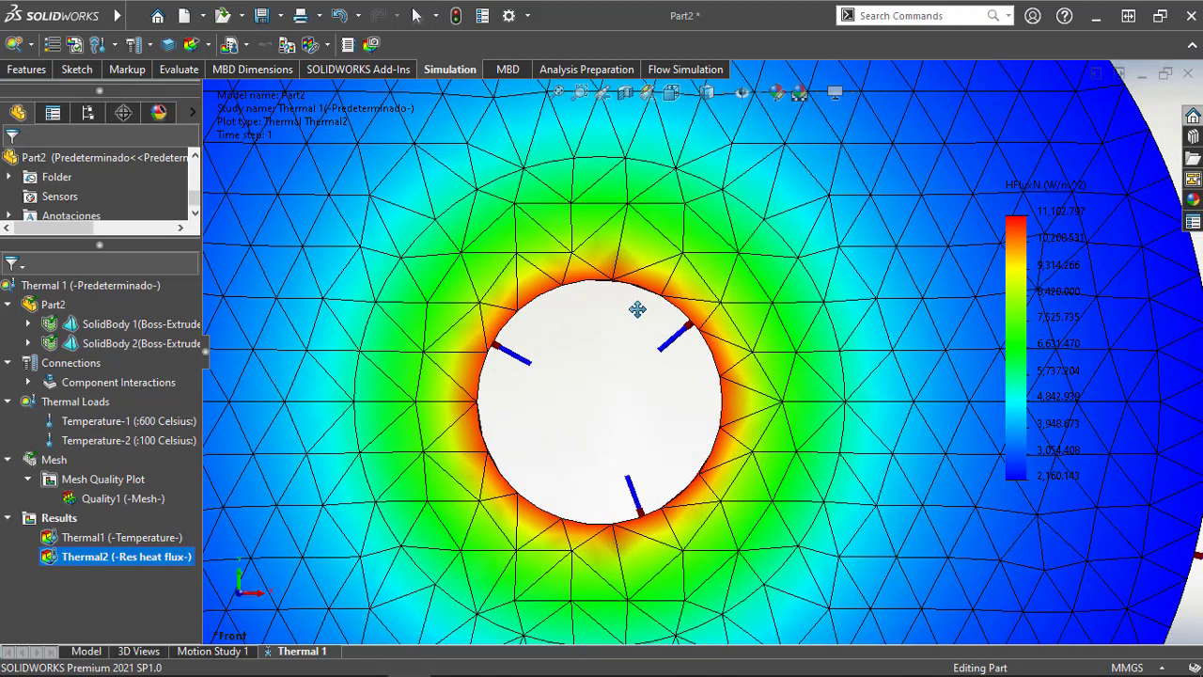
{"action": "scroll", "coordinate": [637, 310], "scroll_direction": "up", "scroll_amount": 2}
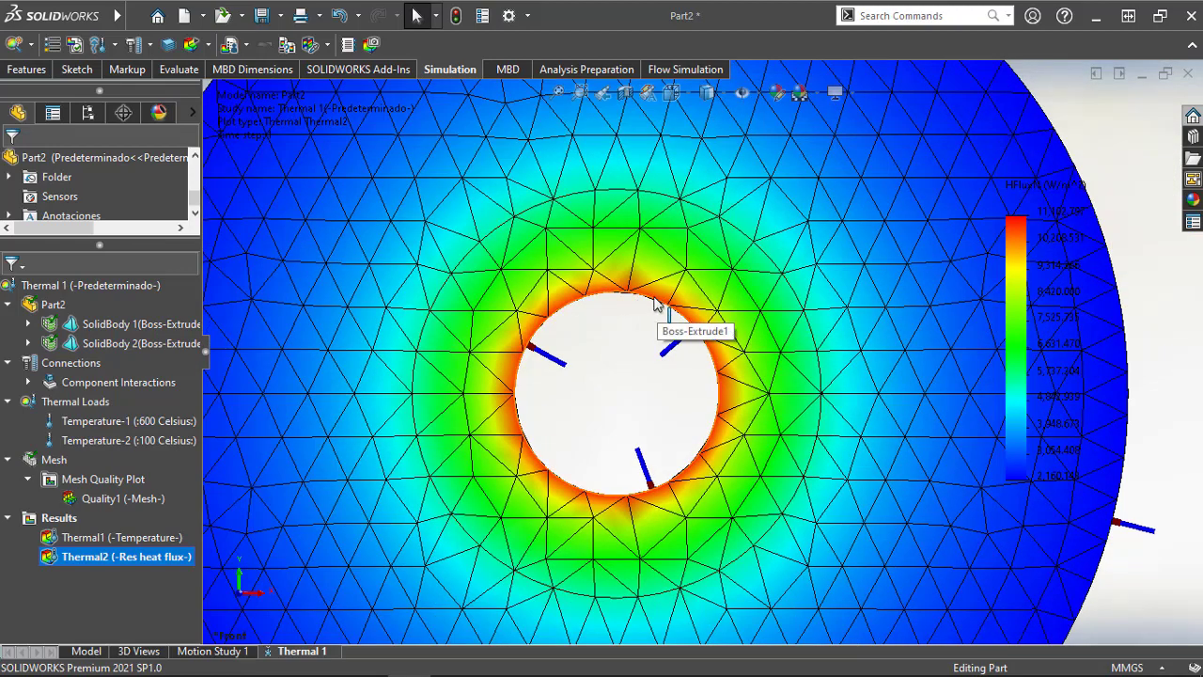
{"action": "scroll", "coordinate": [680, 306], "scroll_direction": "up", "scroll_amount": 1}
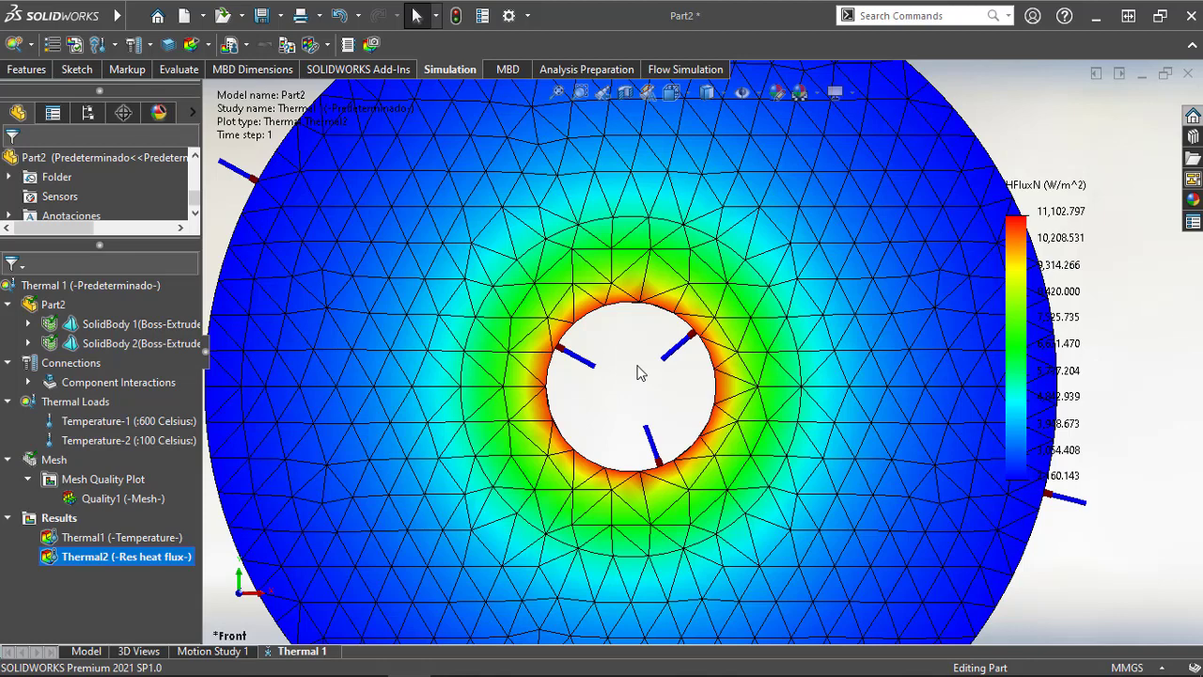
{"action": "scroll", "coordinate": [640, 364], "scroll_direction": "up", "scroll_amount": 2}
{"action": "middle_click_drag", "start_coordinate": [645, 363], "coordinate": [498, 368], "text": "ctrl"}
{"action": "scroll", "coordinate": [498, 367], "scroll_direction": "up", "scroll_amount": 2}
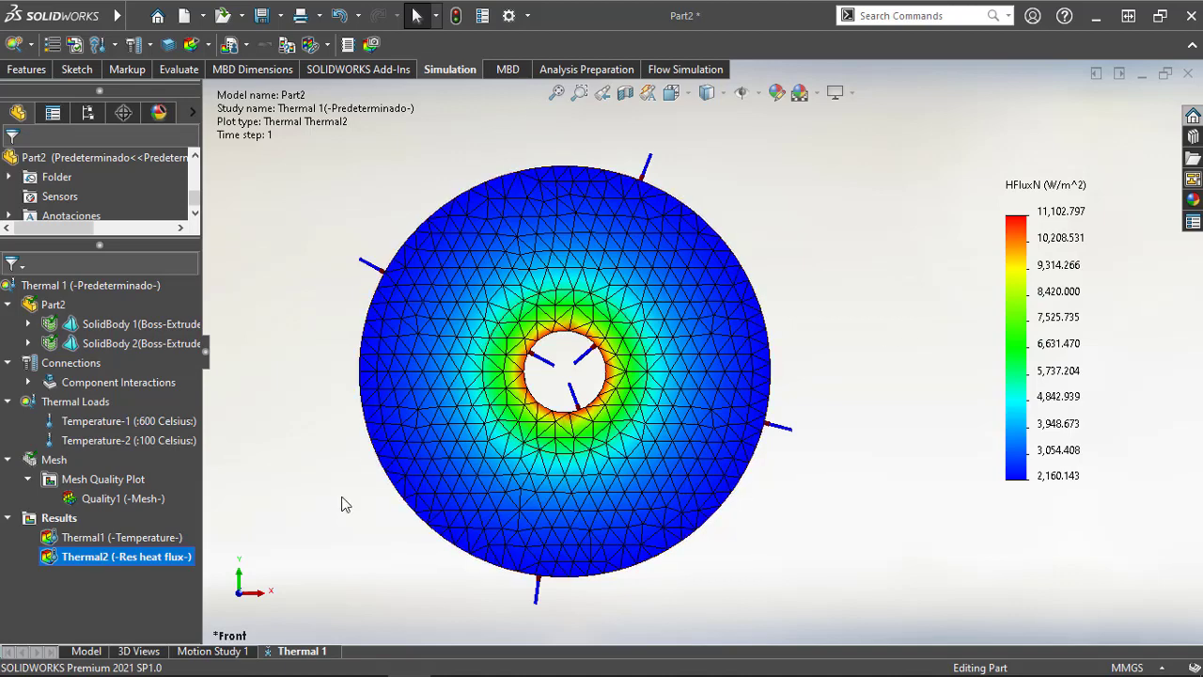
Step: Copy the Thermal 1 study under the name Malla fina, using the Predeterminado configuration
{"action": "right_click", "coordinate": [300, 655]}
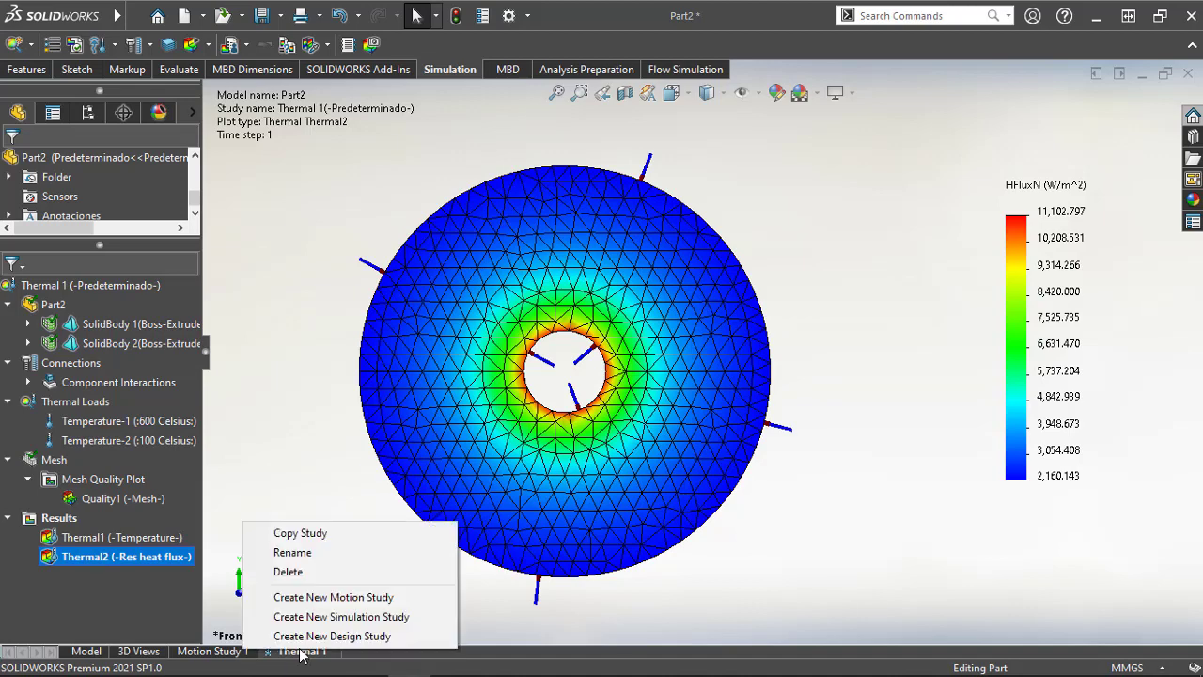
{"action": "left_click", "coordinate": [301, 533]}
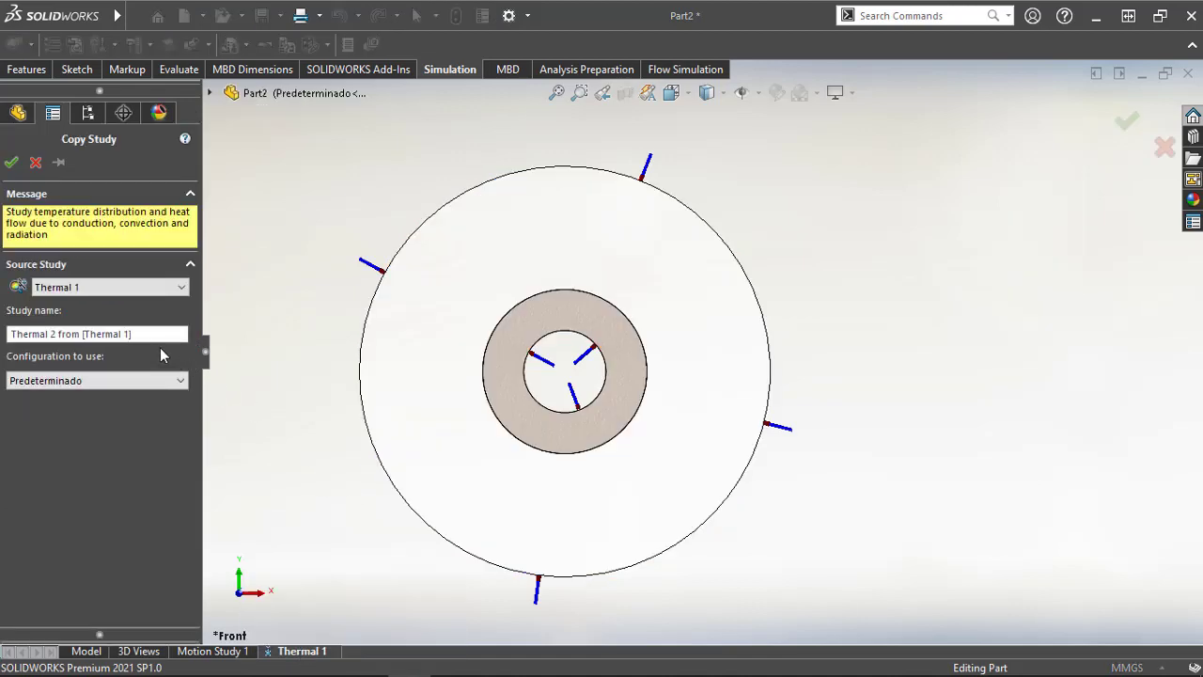
{"action": "triple_click", "coordinate": [147, 333]}
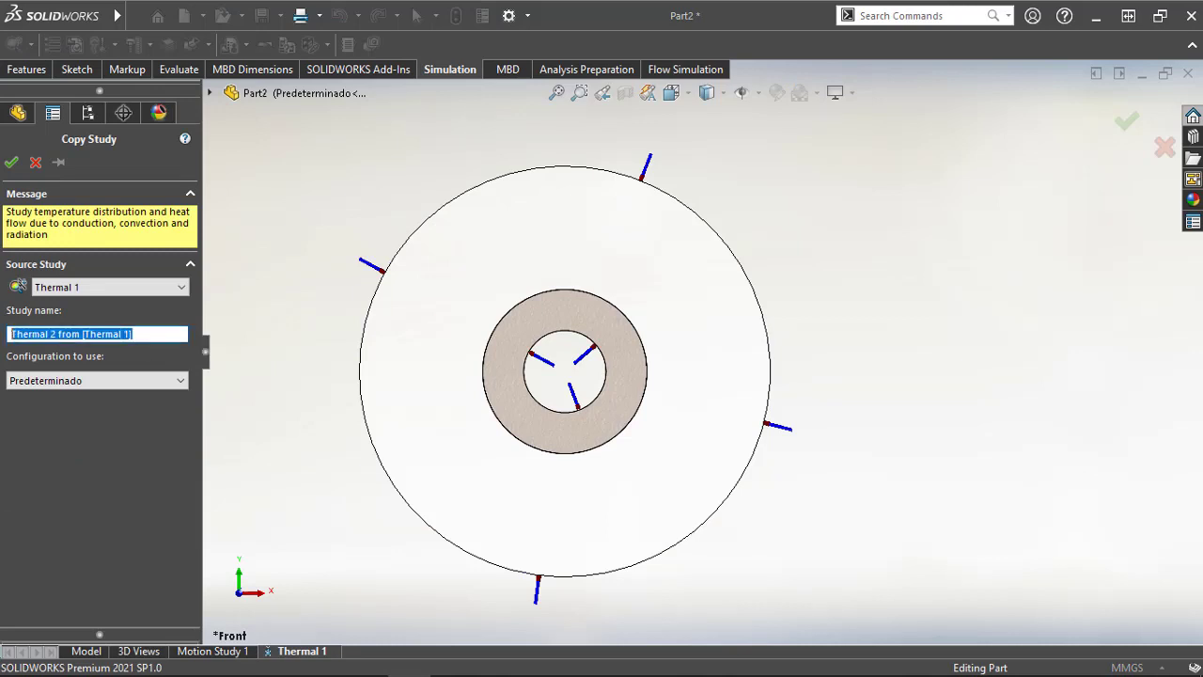
{"action": "type", "text": "Malla fina"}
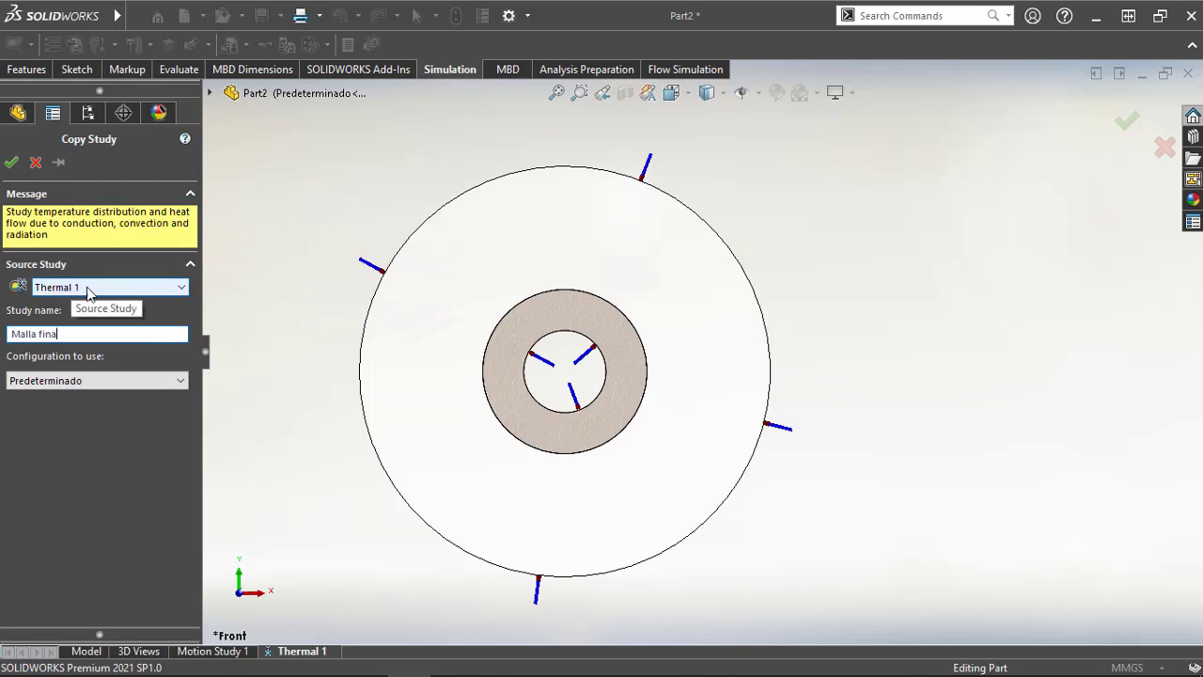
{"action": "left_click", "coordinate": [12, 162]}
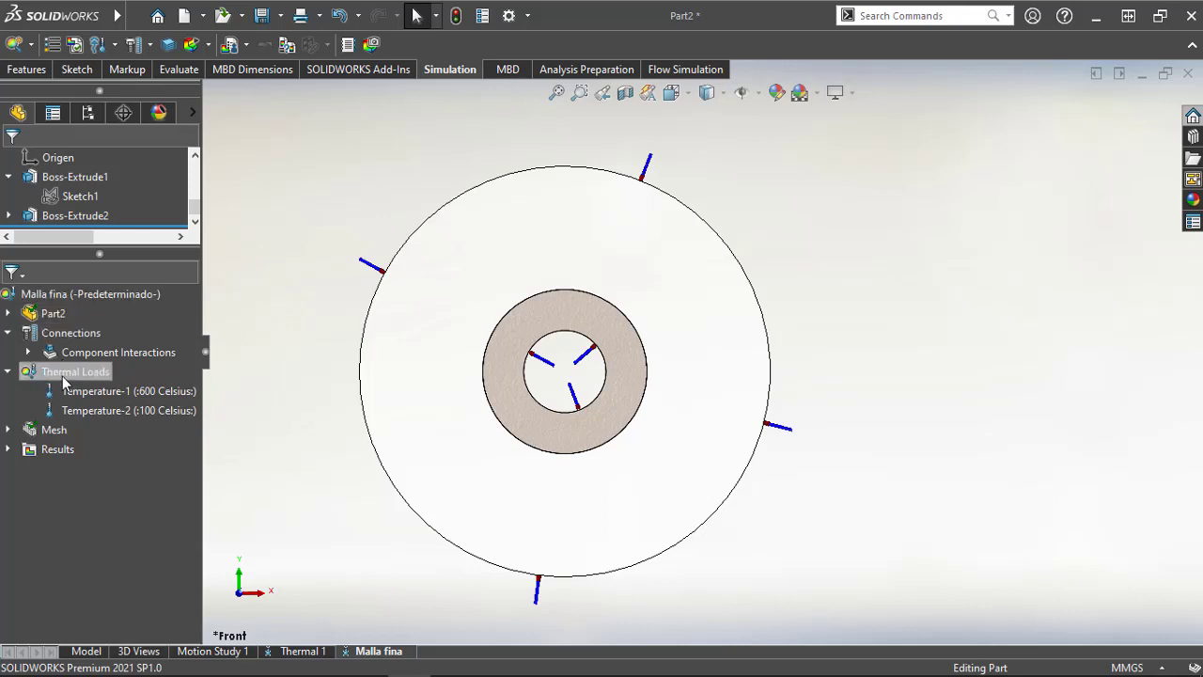
Step: Remesh the Malla fina study with the mesh density at Fine, mesh parameters enabled and a global element size of 1 mm
{"action": "left_click", "coordinate": [12, 430]}
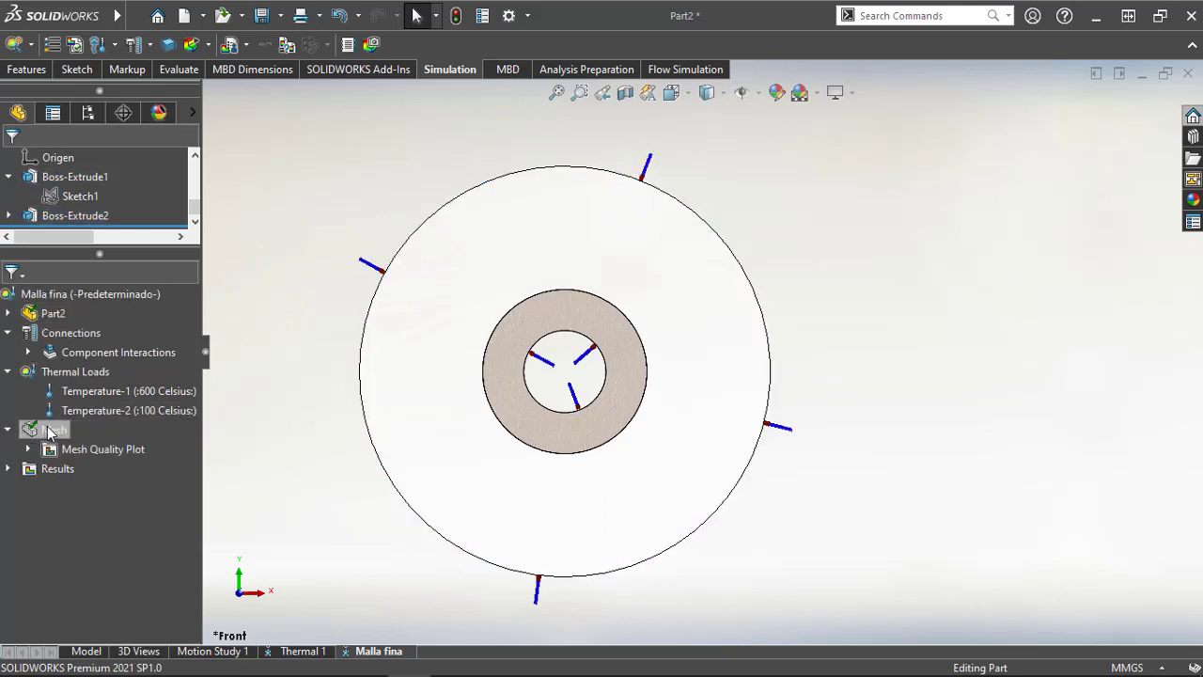
{"action": "right_click", "coordinate": [48, 432]}
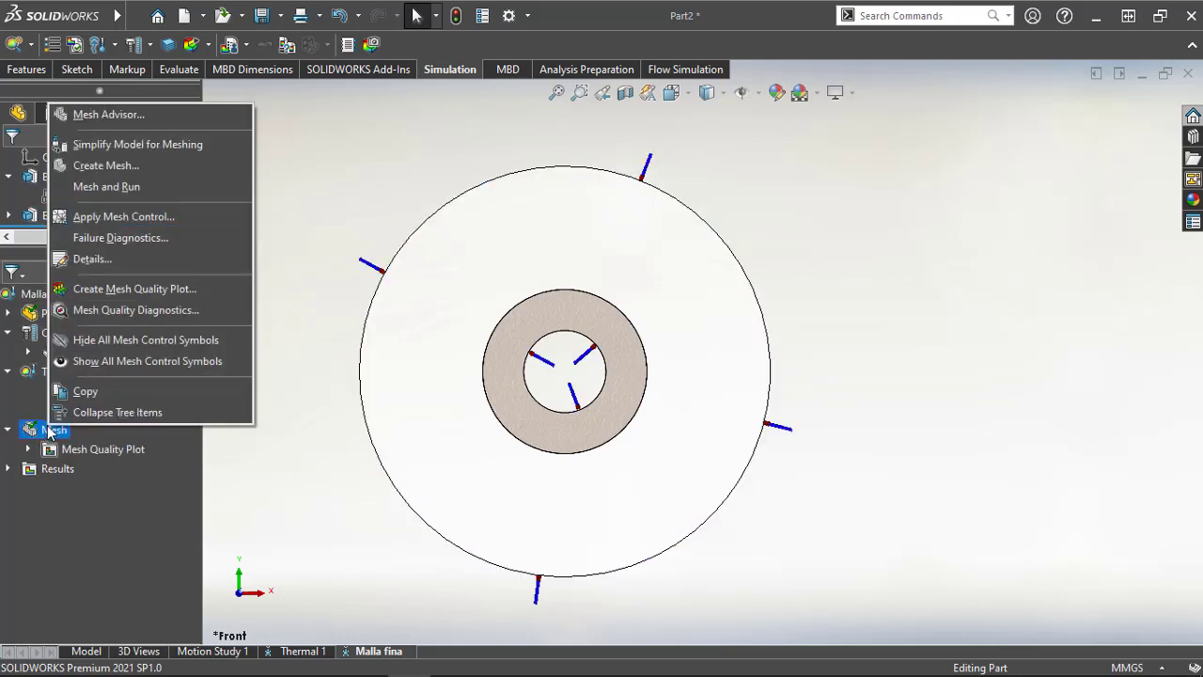
{"action": "left_click", "coordinate": [121, 171]}
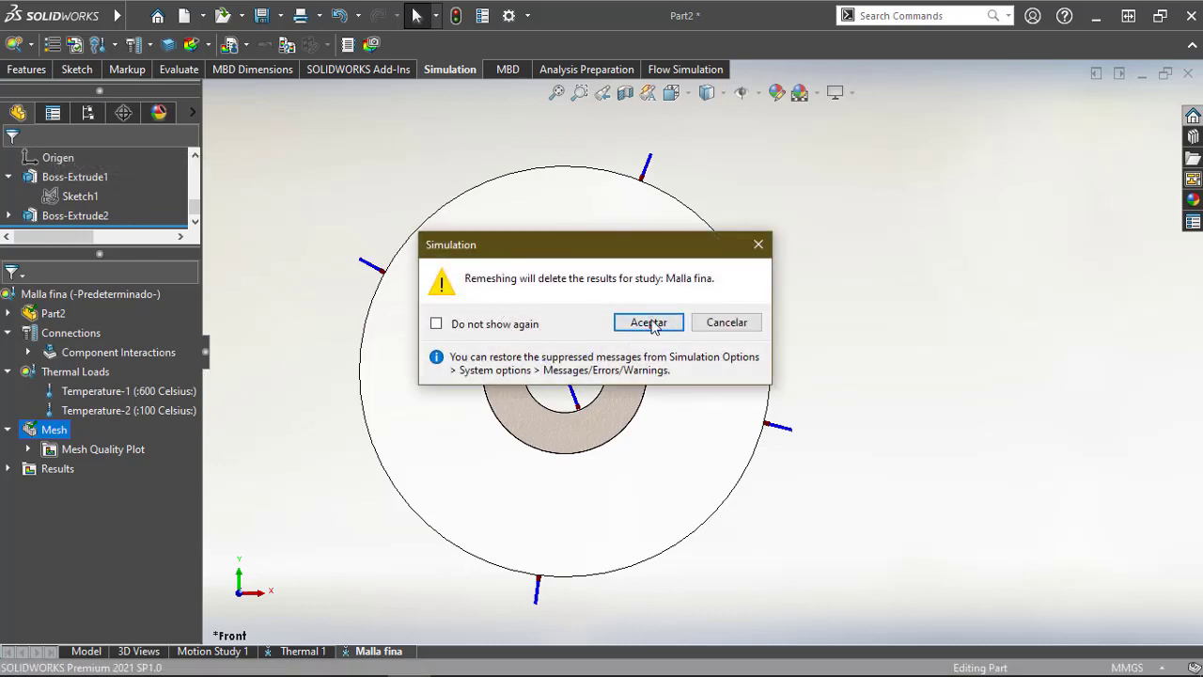
{"action": "left_click", "coordinate": [648, 324]}
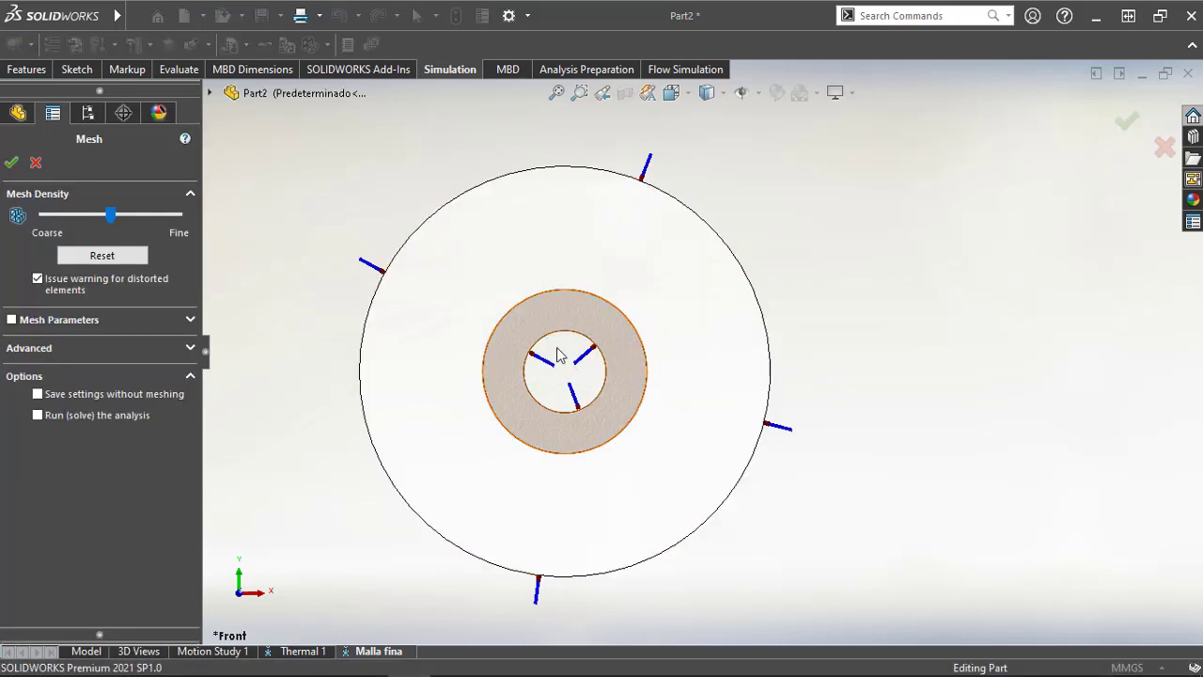
{"action": "left_click", "coordinate": [73, 322]}
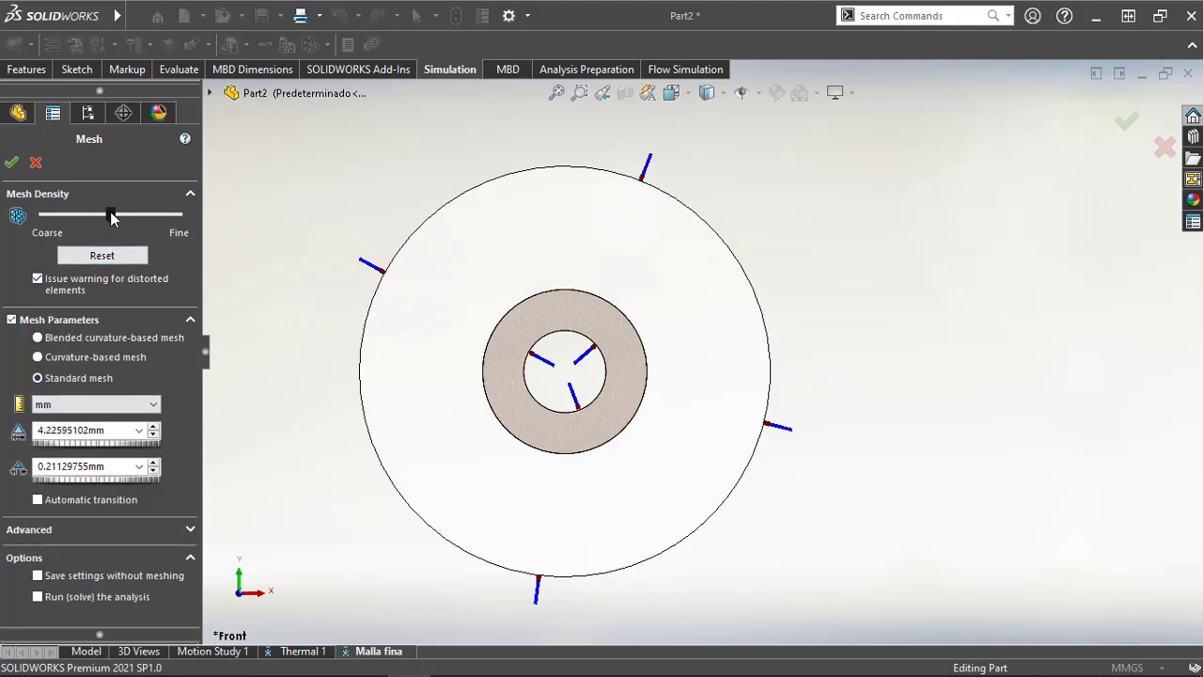
{"action": "left_click_drag", "start_coordinate": [111, 215], "coordinate": [179, 215]}
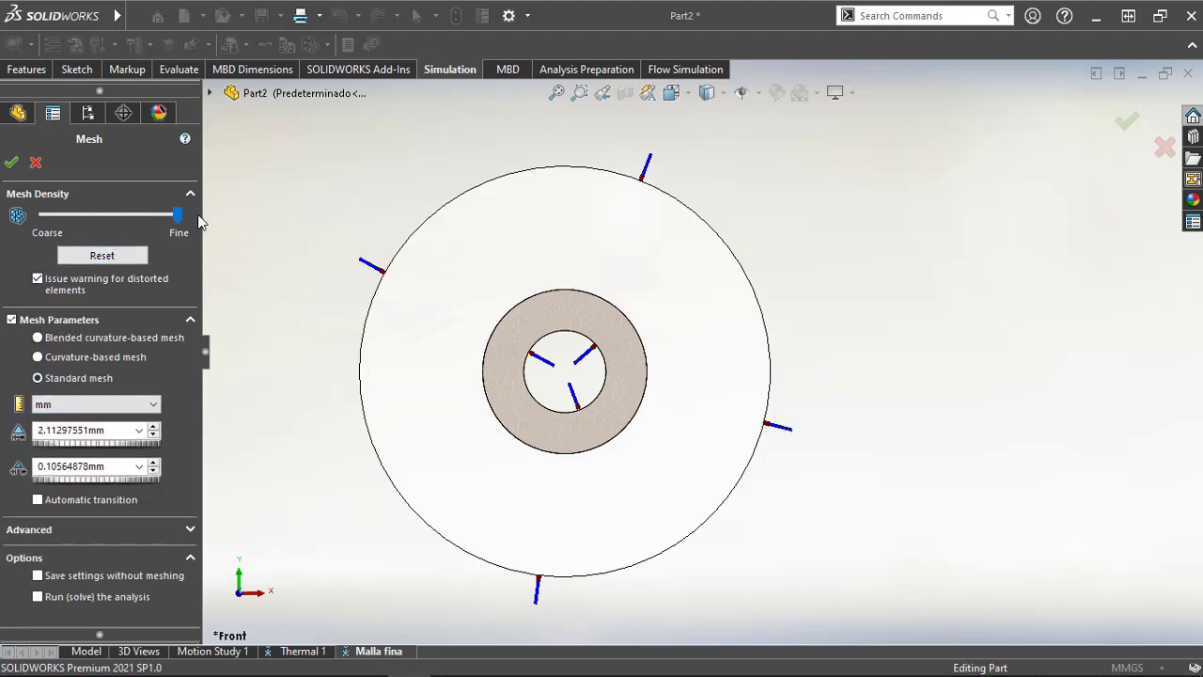
{"action": "double_click", "coordinate": [108, 429]}
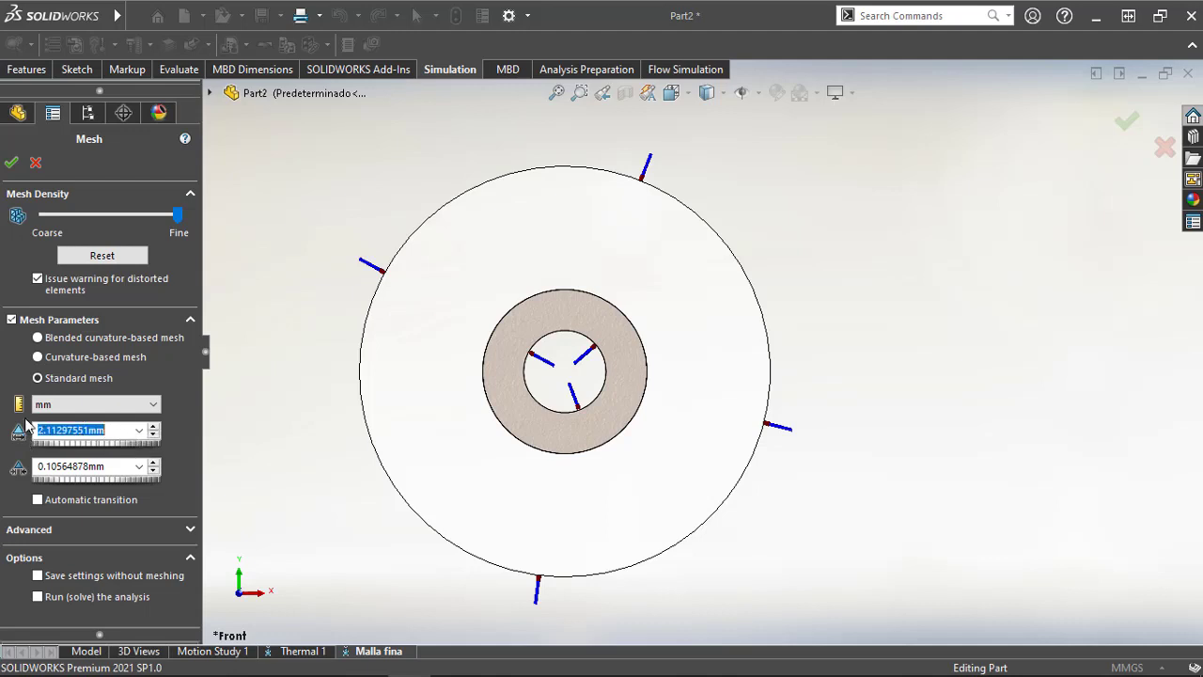
{"action": "type", "text": "1"}
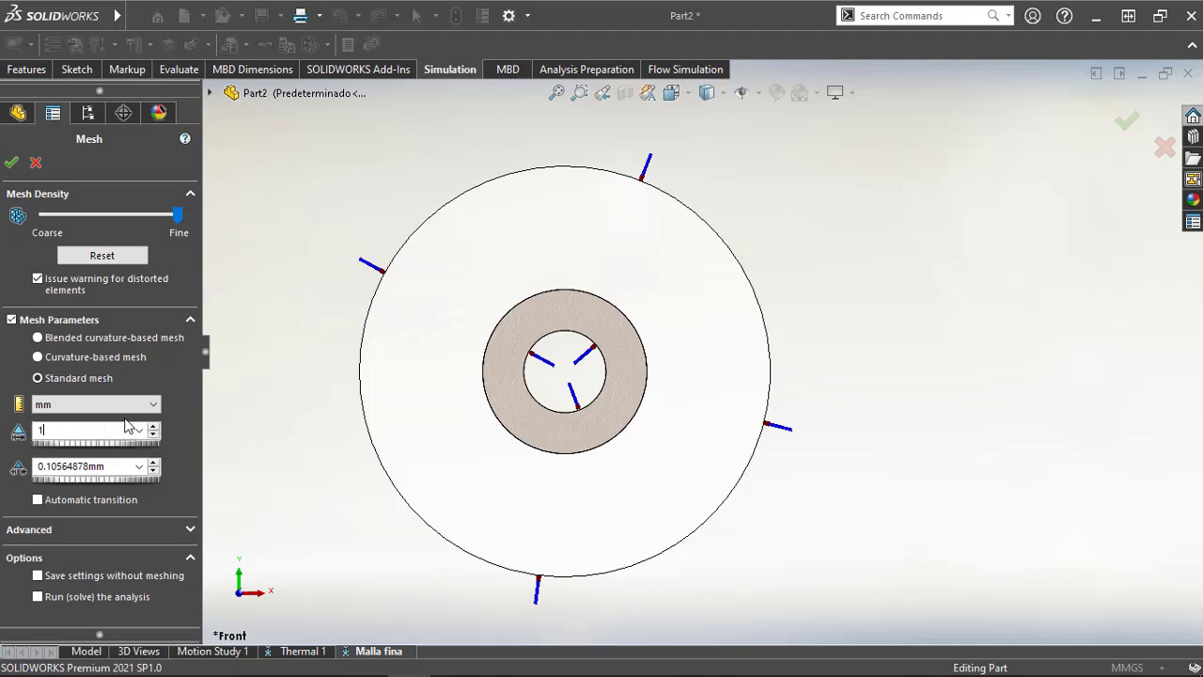
{"action": "key", "text": "Tab"}
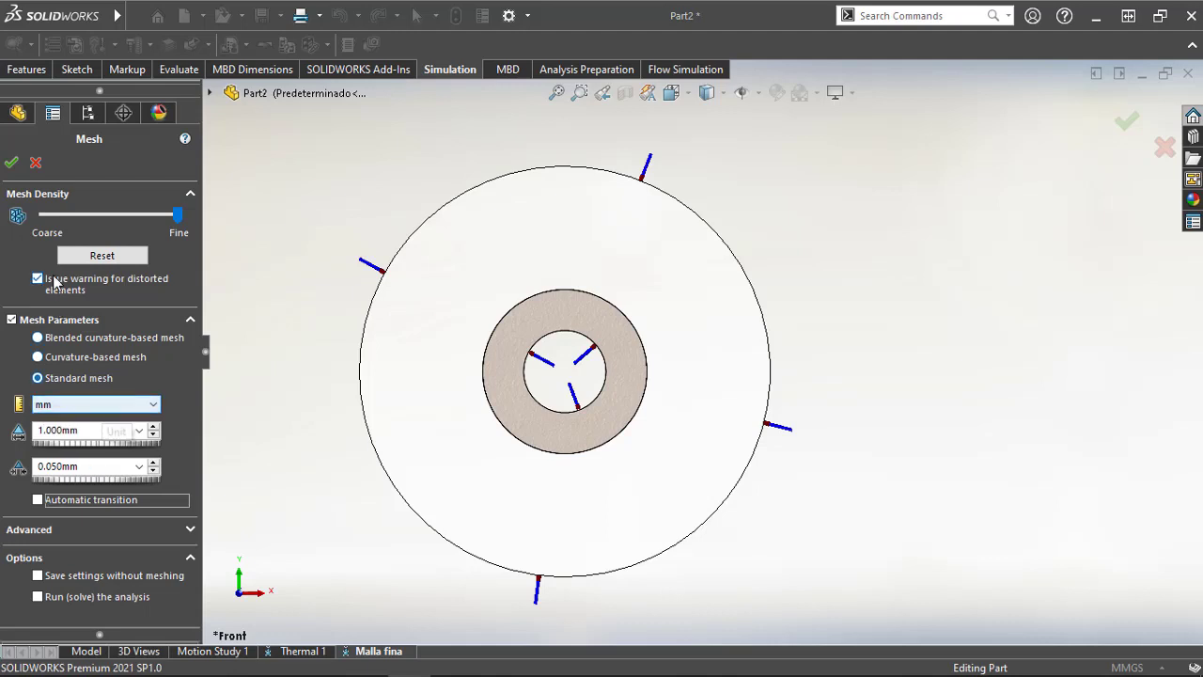
{"action": "left_click", "coordinate": [11, 162]}
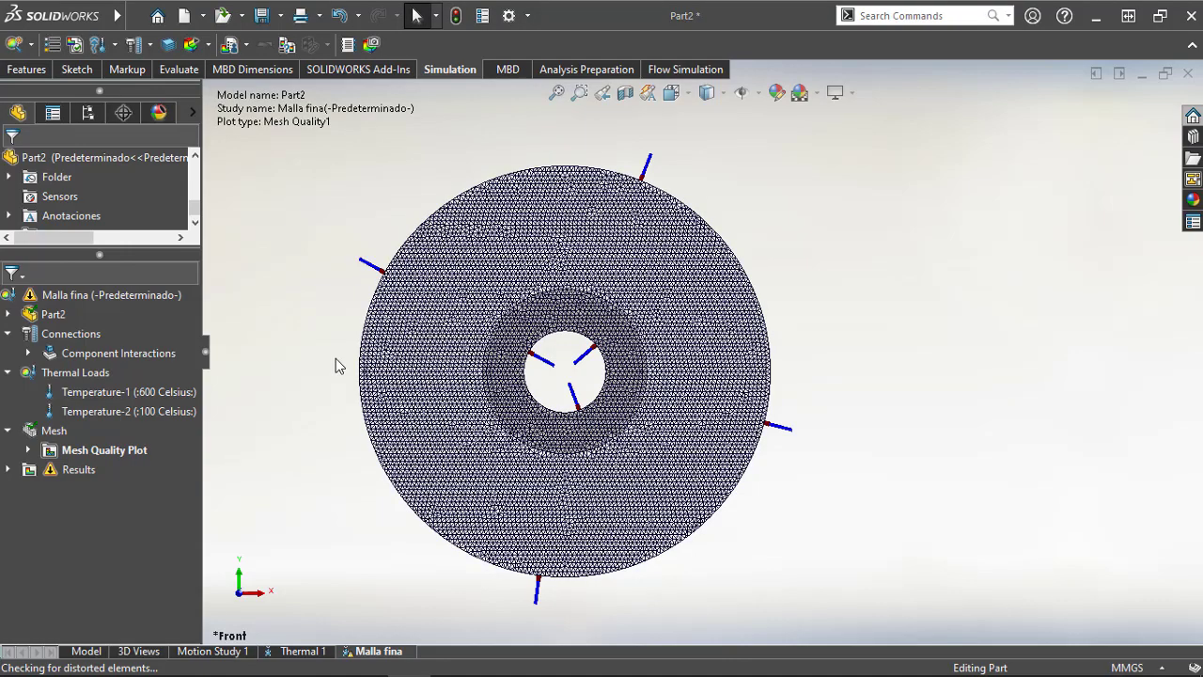
Step: Inspect the mesh around the bore and remesh the Malla fina study with a global element size of 2 mm
{"action": "scroll", "coordinate": [592, 385], "scroll_direction": "up", "scroll_amount": 5}
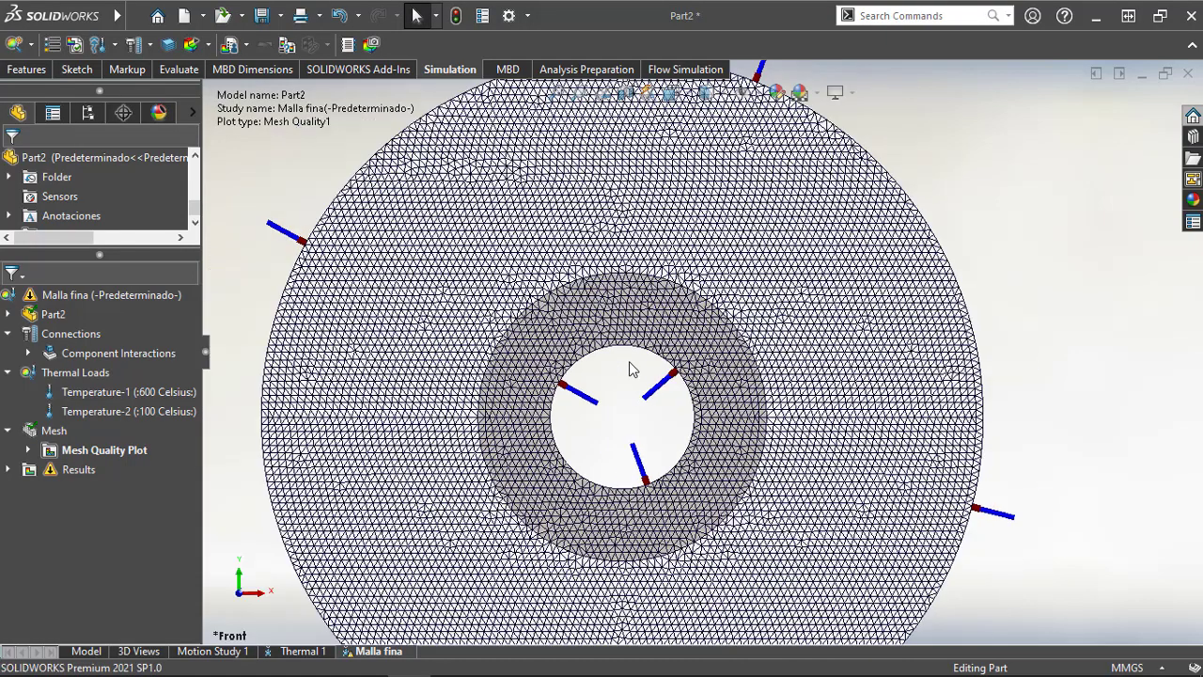
{"action": "middle_click_drag", "start_coordinate": [634, 368], "coordinate": [632, 323], "text": "ctrl"}
{"action": "scroll", "coordinate": [632, 323], "scroll_direction": "down", "scroll_amount": 2}
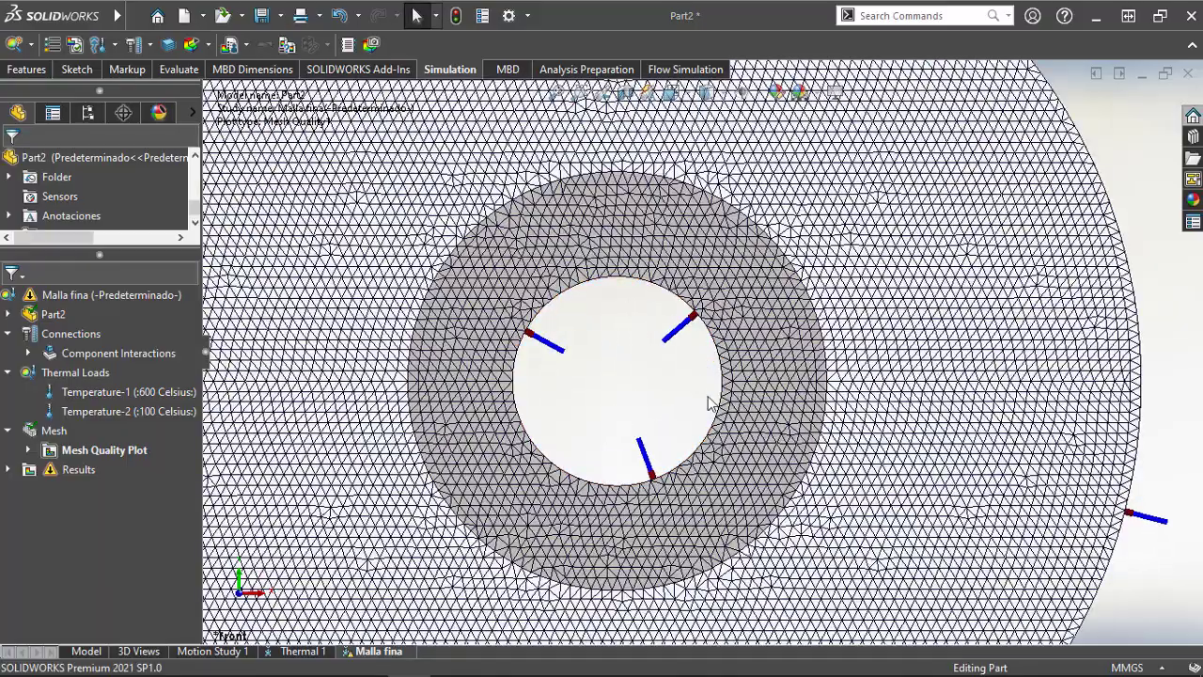
{"action": "scroll", "coordinate": [717, 410], "scroll_direction": "up", "scroll_amount": 4}
{"action": "middle_click_drag", "start_coordinate": [717, 392], "coordinate": [678, 399]}
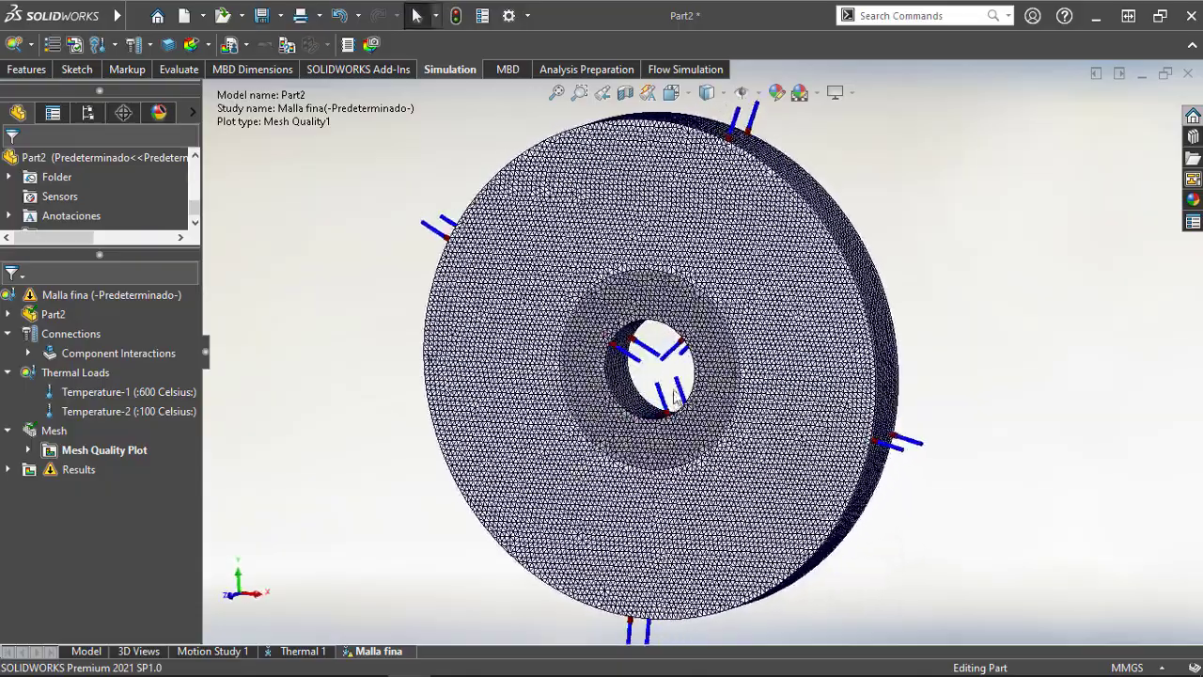
{"action": "scroll", "coordinate": [676, 375], "scroll_direction": "down", "scroll_amount": 4}
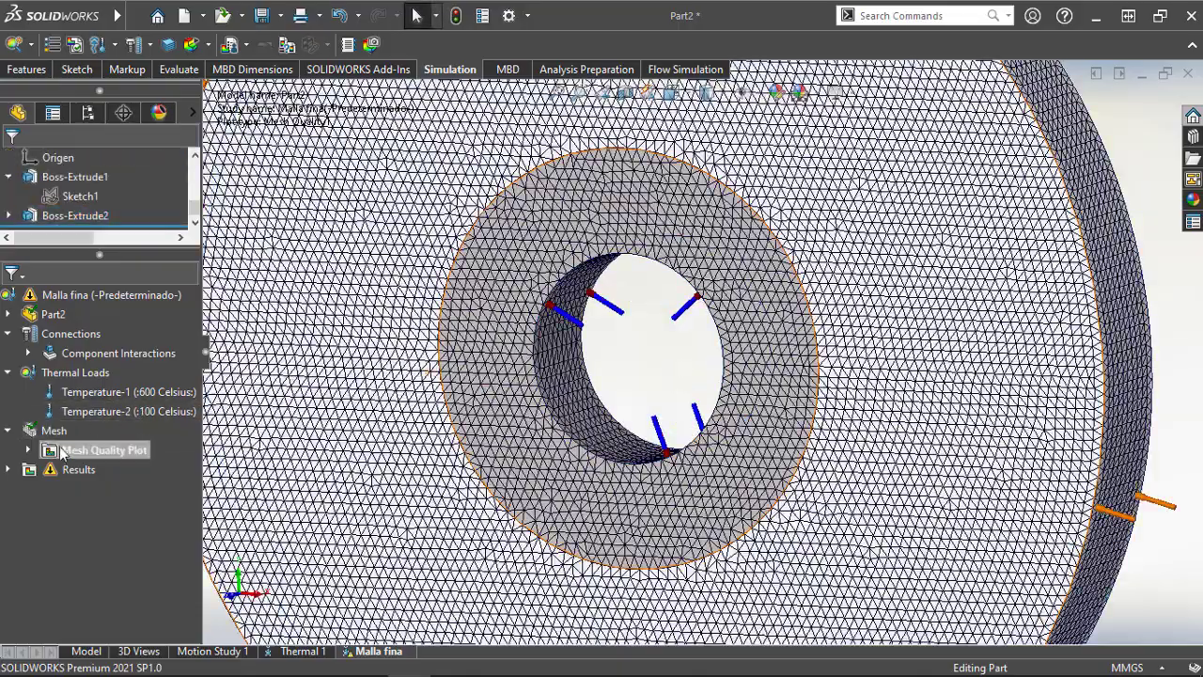
{"action": "right_click", "coordinate": [57, 430]}
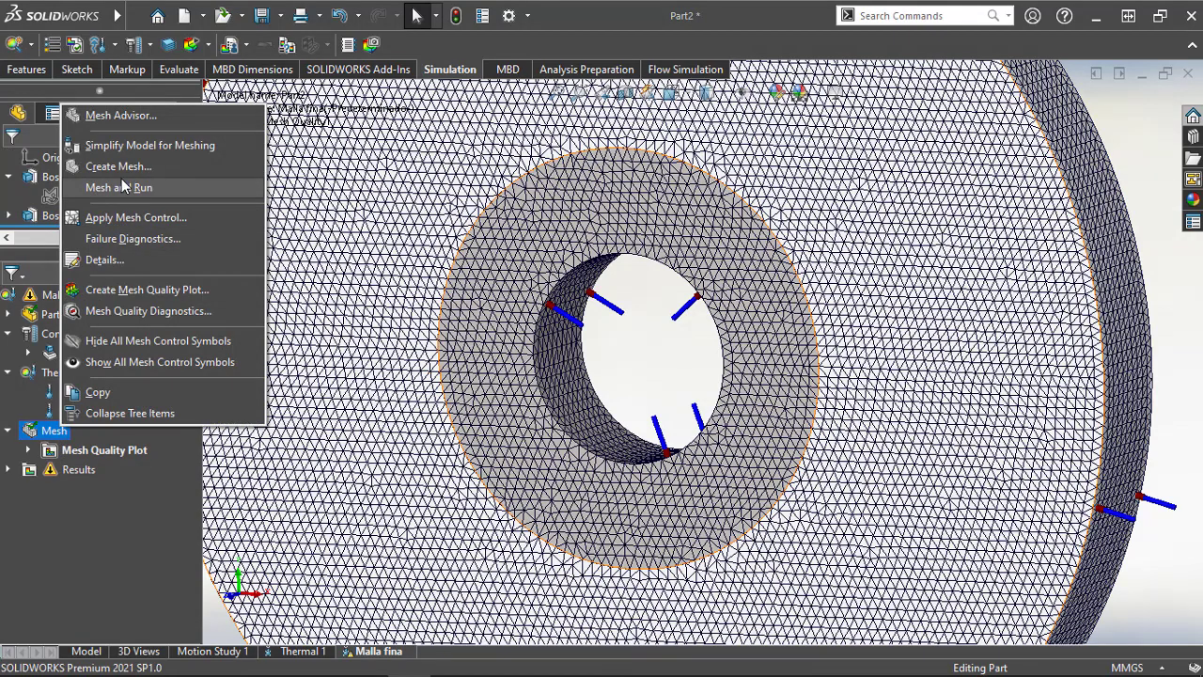
{"action": "left_click", "coordinate": [118, 165]}
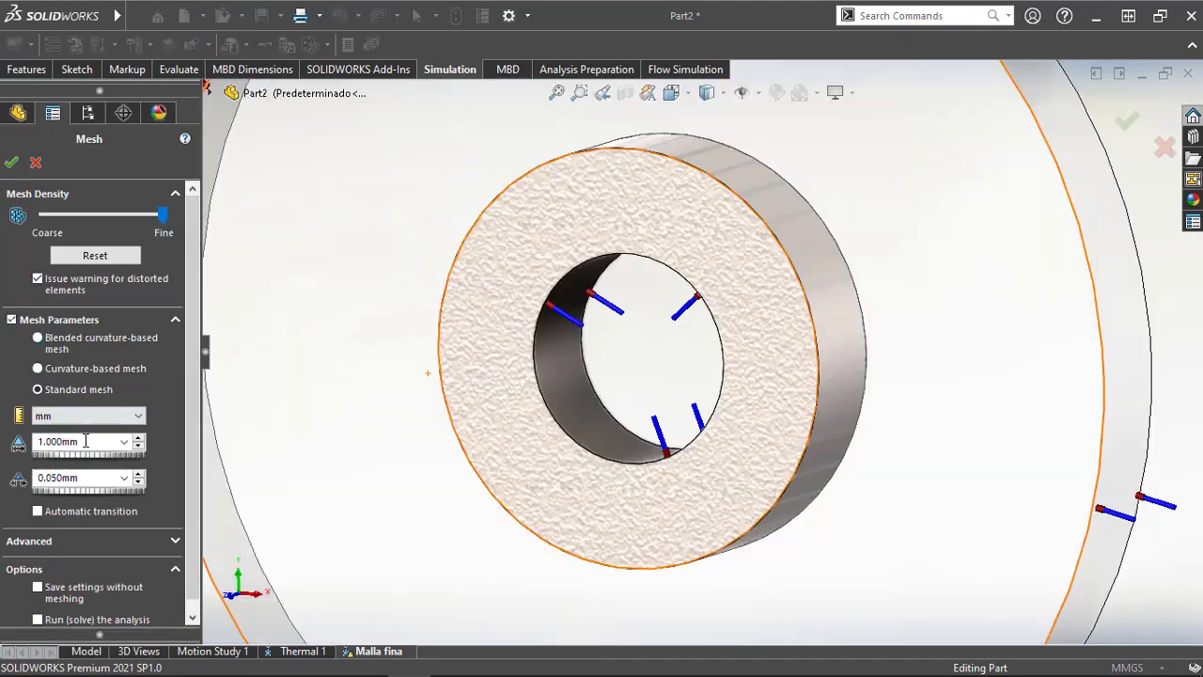
{"action": "double_click", "coordinate": [57, 441]}
{"action": "type", "text": "2"}
{"action": "key", "text": "Tab"}
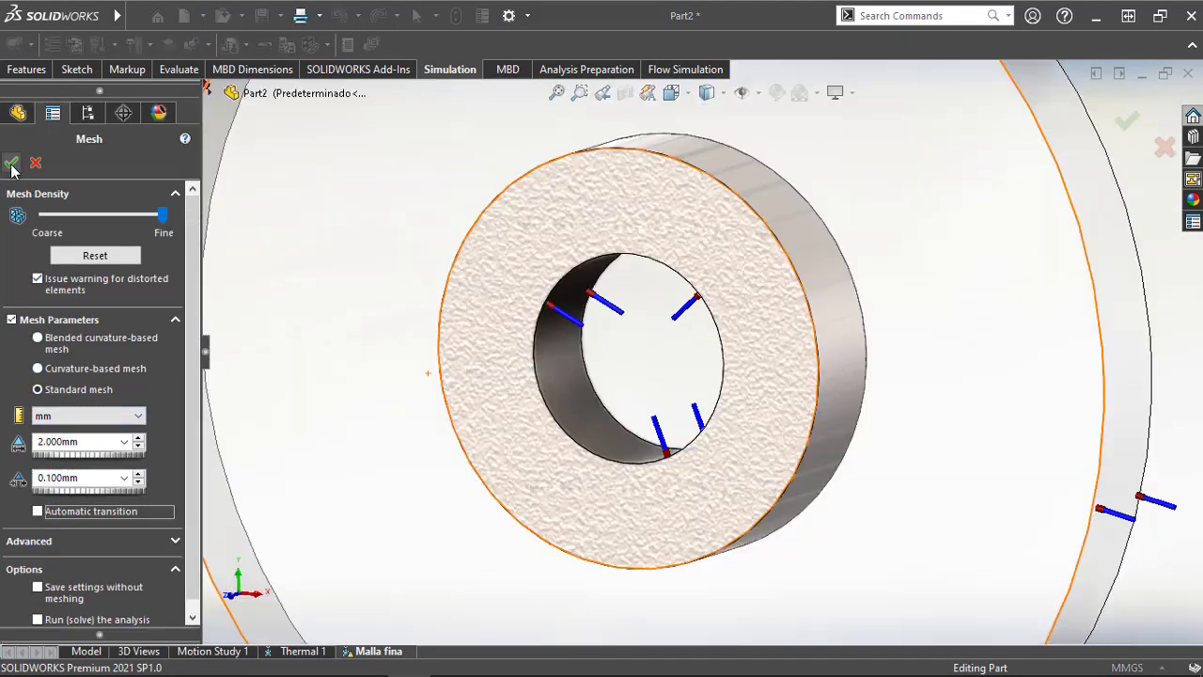
{"action": "left_click", "coordinate": [13, 164]}
Step: Run the Malla fina study from the front view with the expanded solver details shown
{"action": "scroll", "coordinate": [658, 310], "scroll_direction": "up", "scroll_amount": 5}
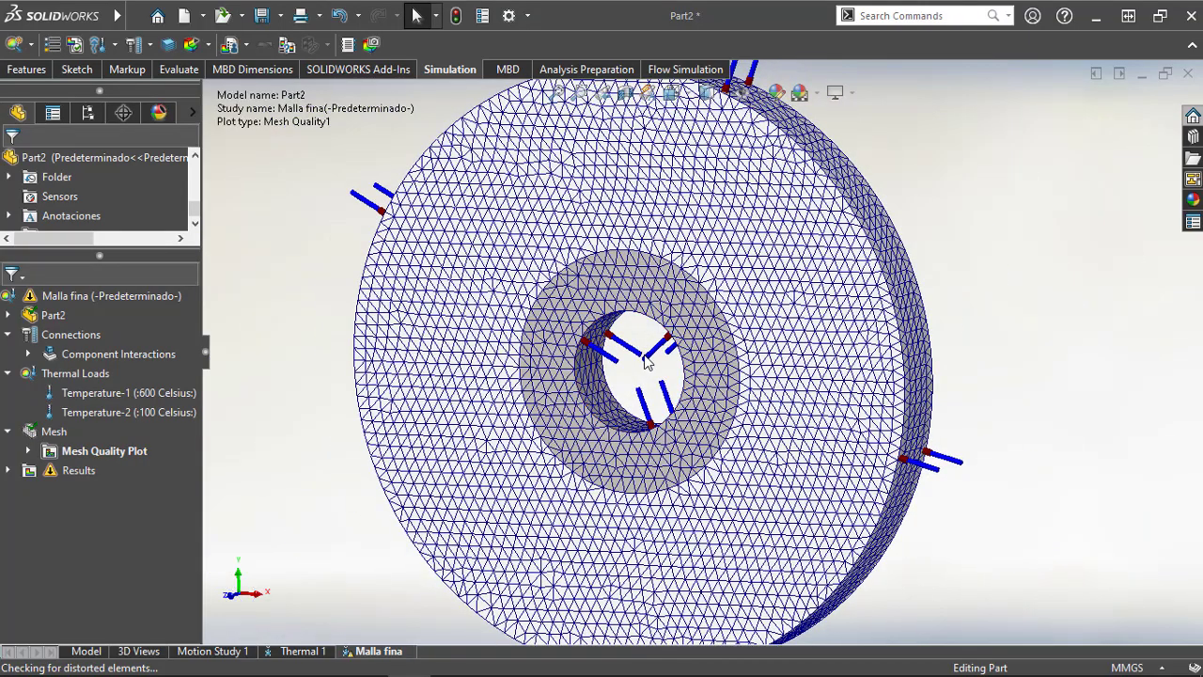
{"action": "middle_click_drag", "start_coordinate": [647, 362], "coordinate": [681, 391]}
{"action": "key", "text": "ctrl+1"}
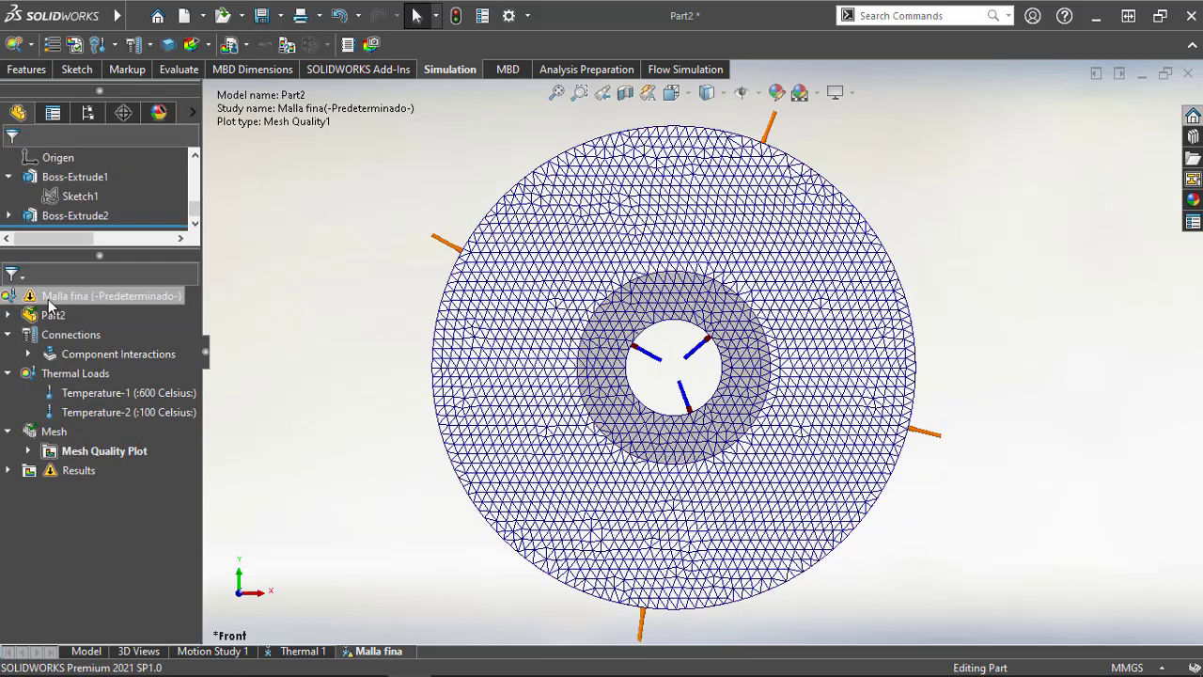
{"action": "right_click", "coordinate": [48, 299]}
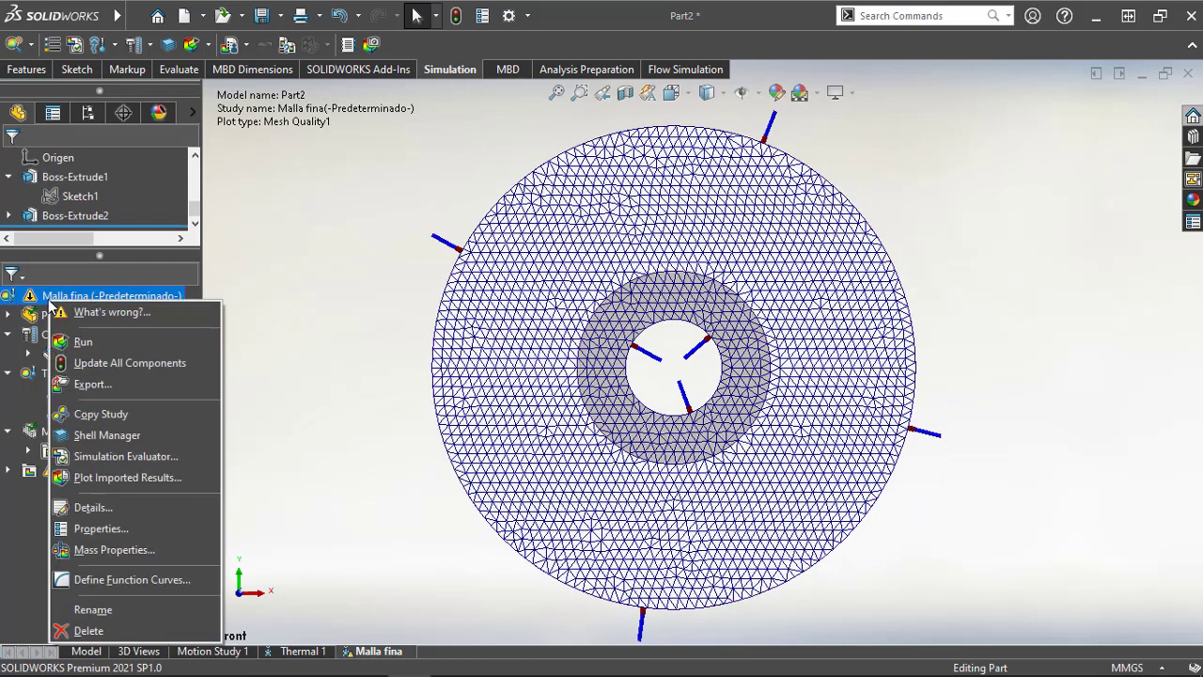
{"action": "left_click", "coordinate": [77, 342]}
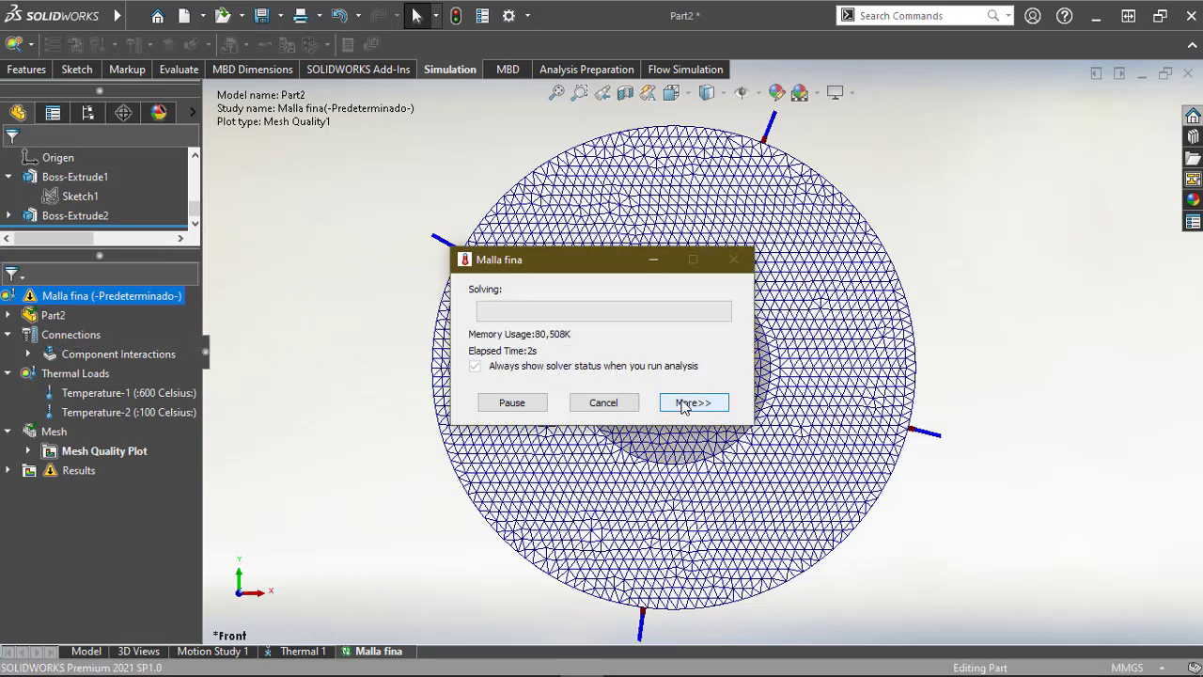
{"action": "left_click", "coordinate": [692, 402]}
{"action": "left_click_drag", "start_coordinate": [569, 263], "coordinate": [480, 120]}
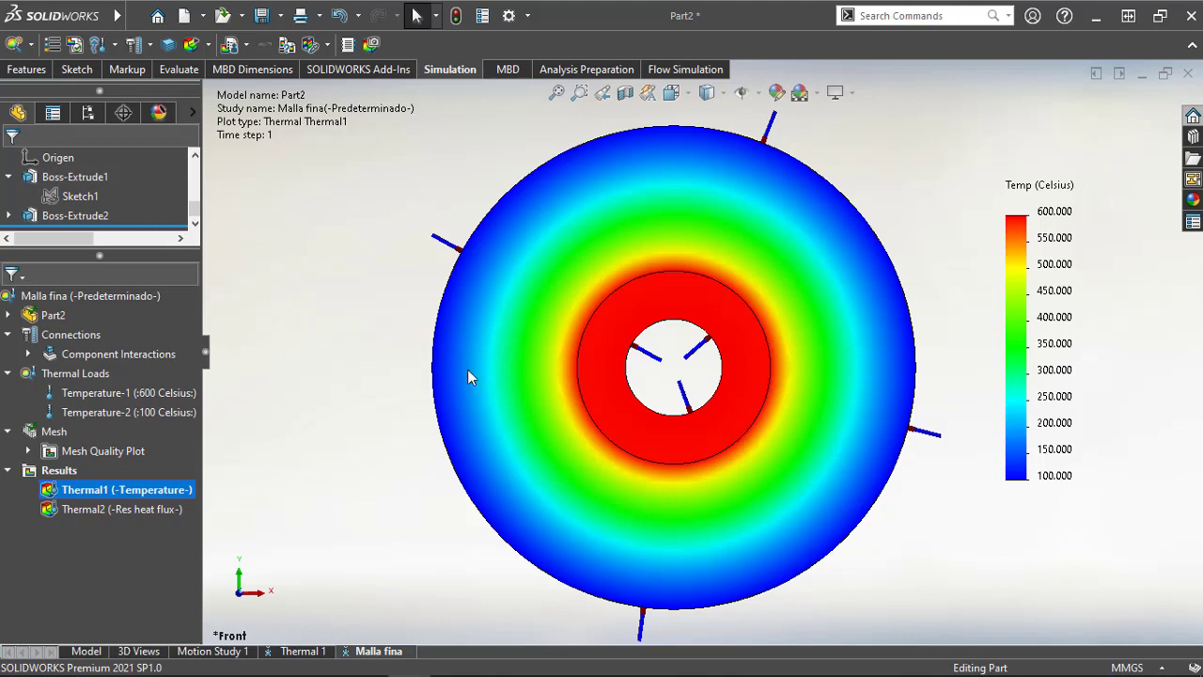
Step: Examine the temperature distribution and probe the temperature at a point on the interface between the two rings
{"action": "scroll", "coordinate": [707, 272], "scroll_direction": "down", "scroll_amount": 5}
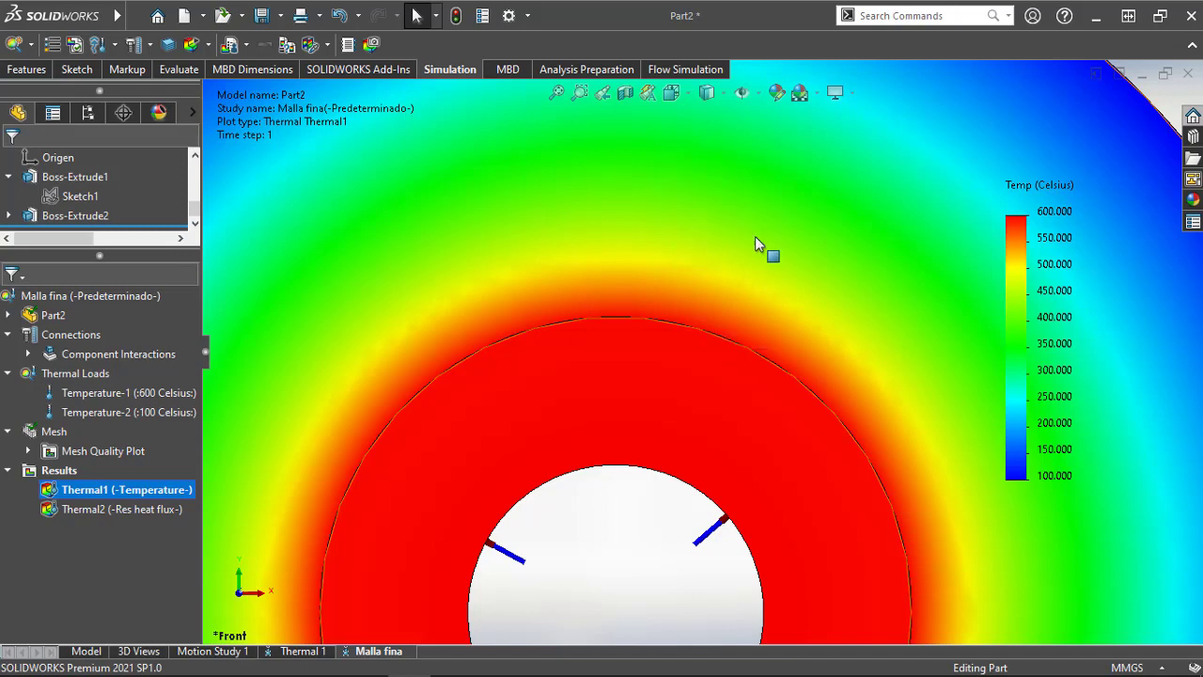
{"action": "scroll", "coordinate": [755, 236], "scroll_direction": "up", "scroll_amount": 2}
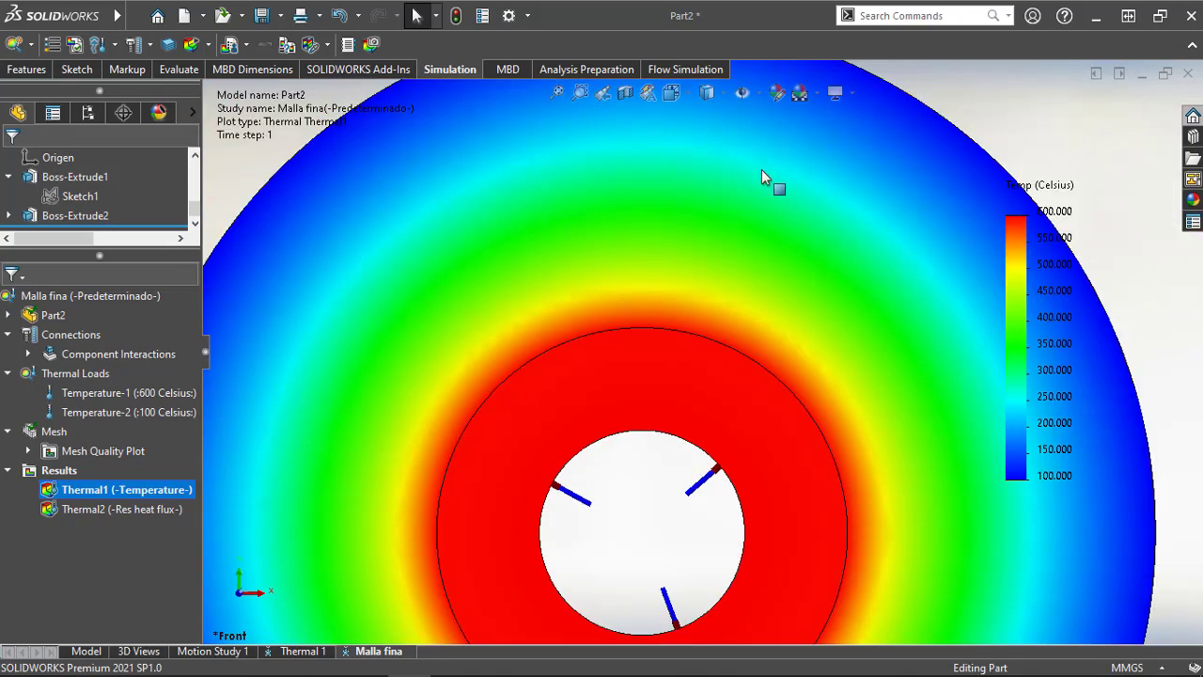
{"action": "scroll", "coordinate": [763, 174], "scroll_direction": "up", "scroll_amount": 2}
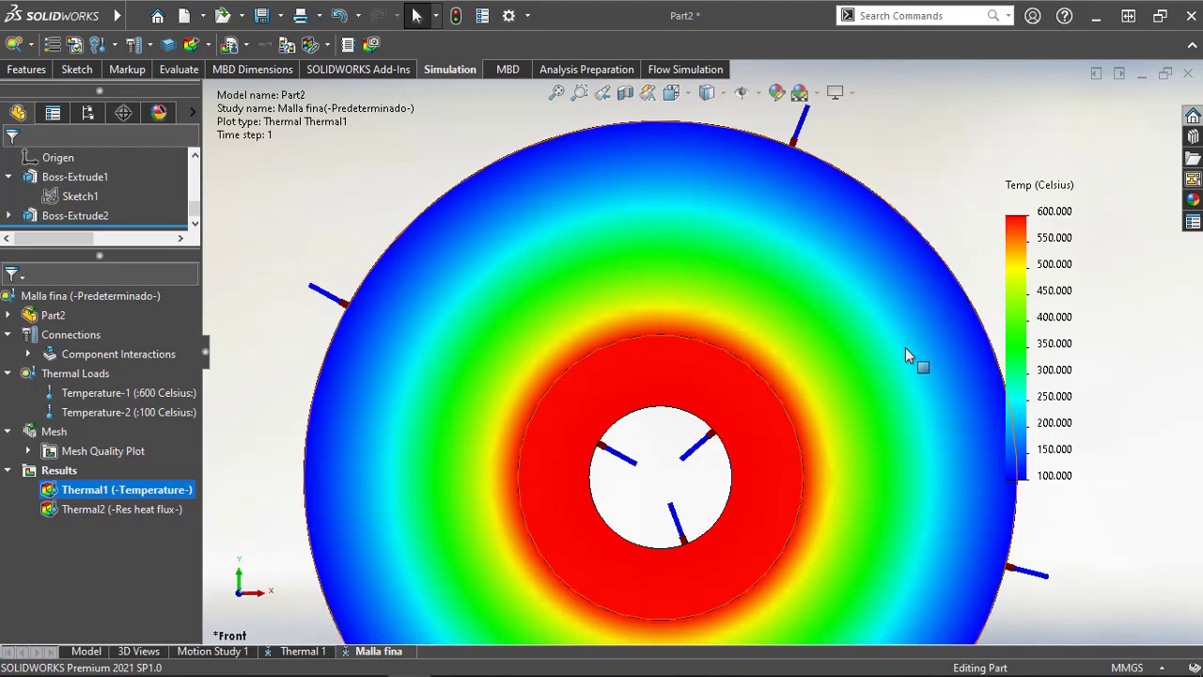
{"action": "scroll", "coordinate": [921, 362], "scroll_direction": "up", "scroll_amount": 2}
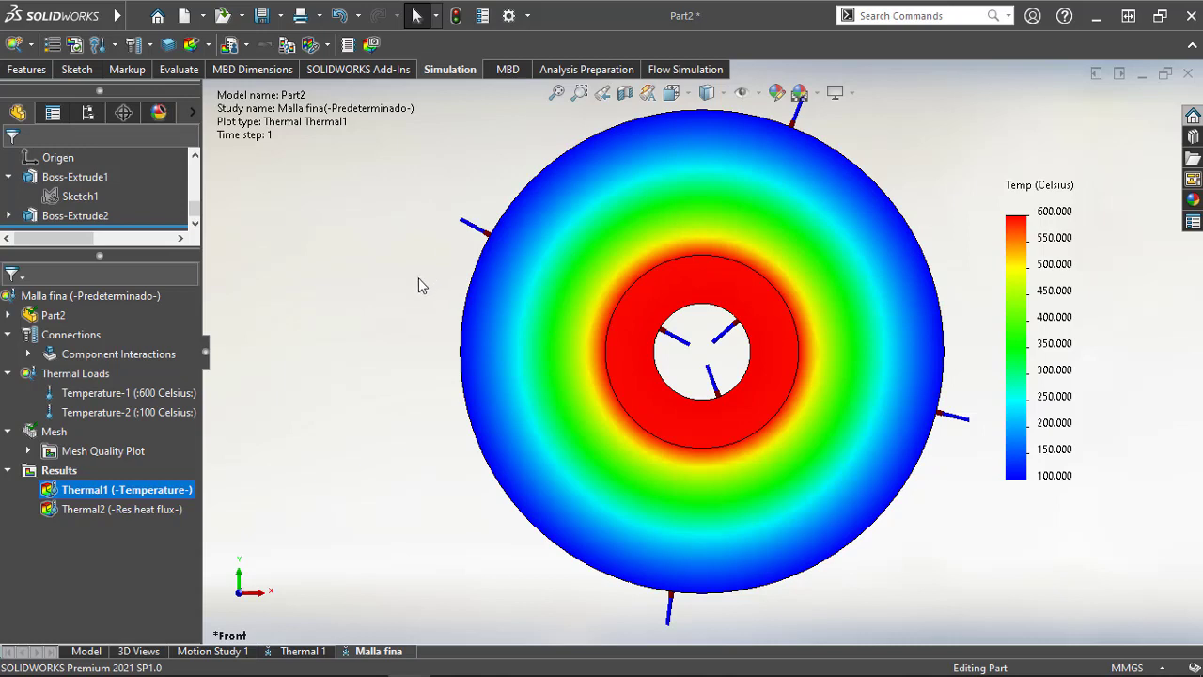
{"action": "middle_click_drag", "start_coordinate": [470, 344], "coordinate": [390, 357], "text": "ctrl"}
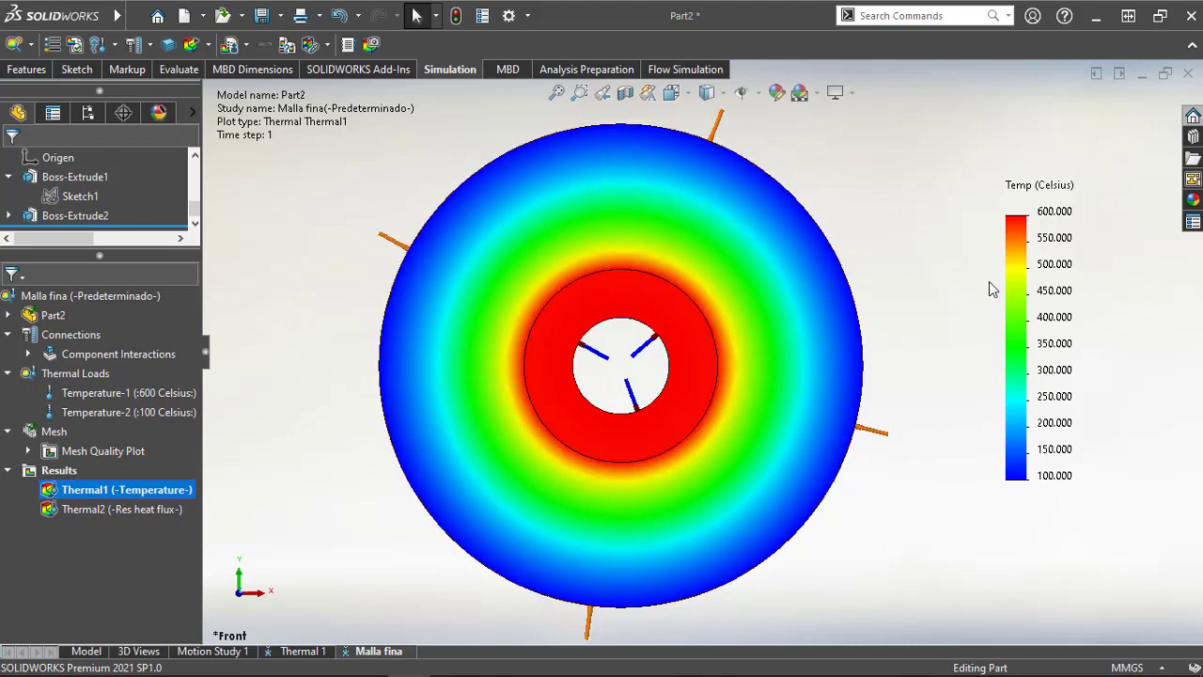
{"action": "right_click", "coordinate": [108, 491]}
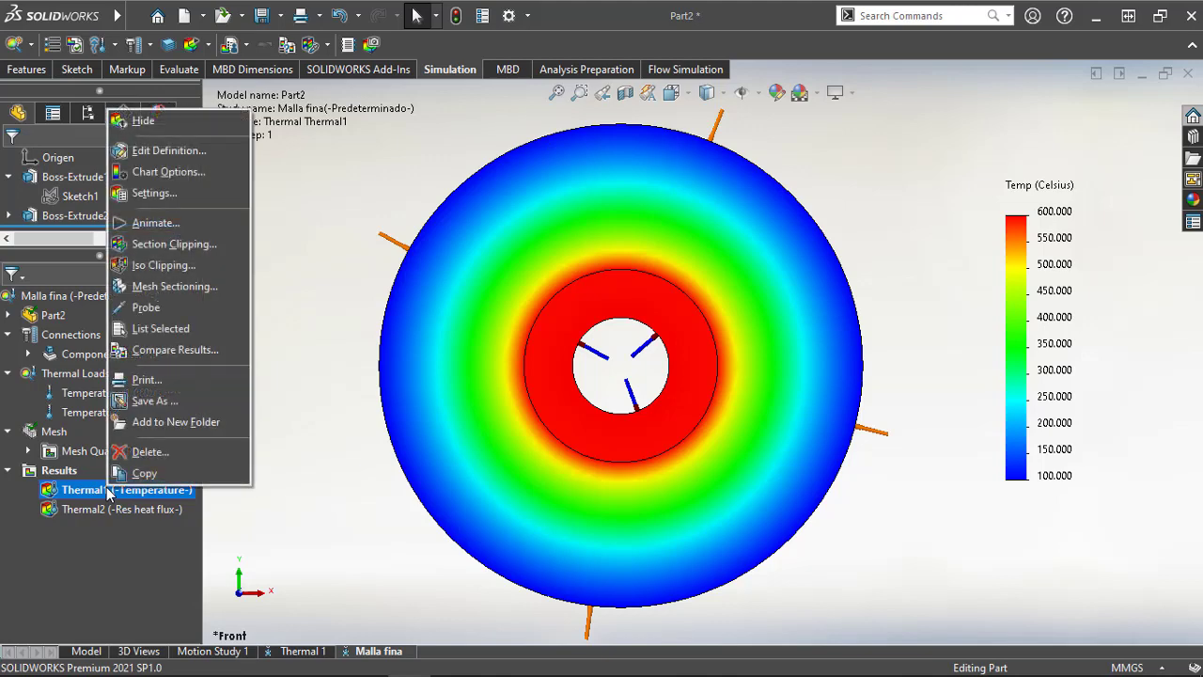
{"action": "left_click", "coordinate": [147, 308]}
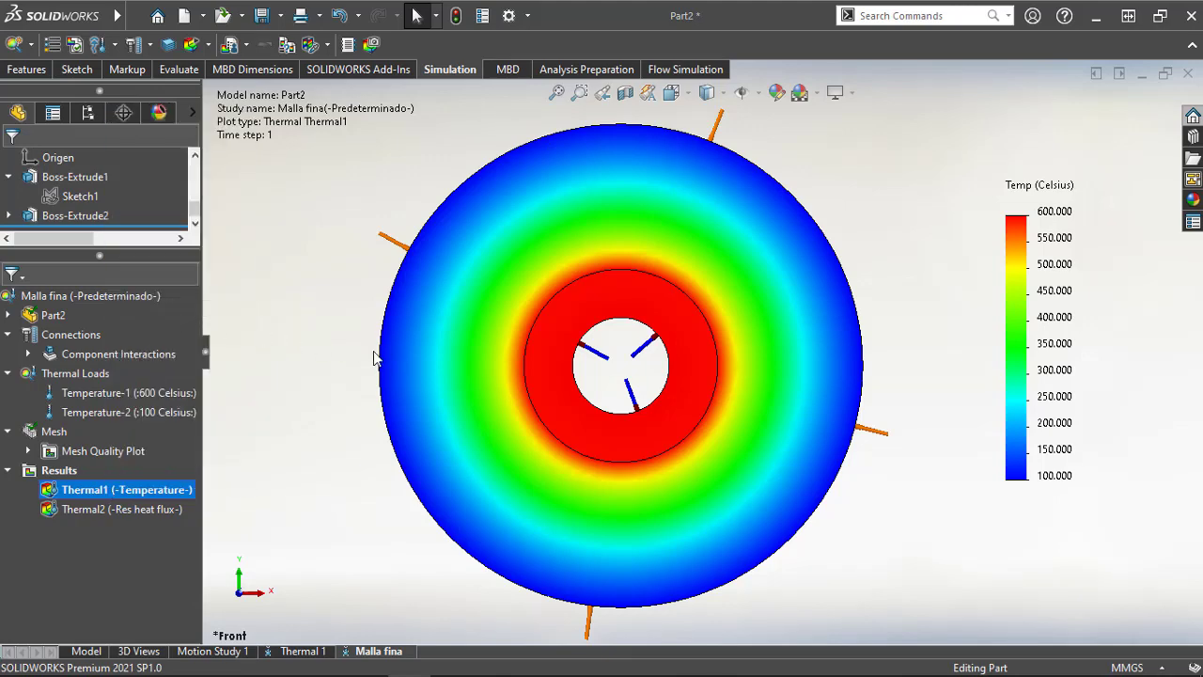
{"action": "left_click", "coordinate": [580, 282]}
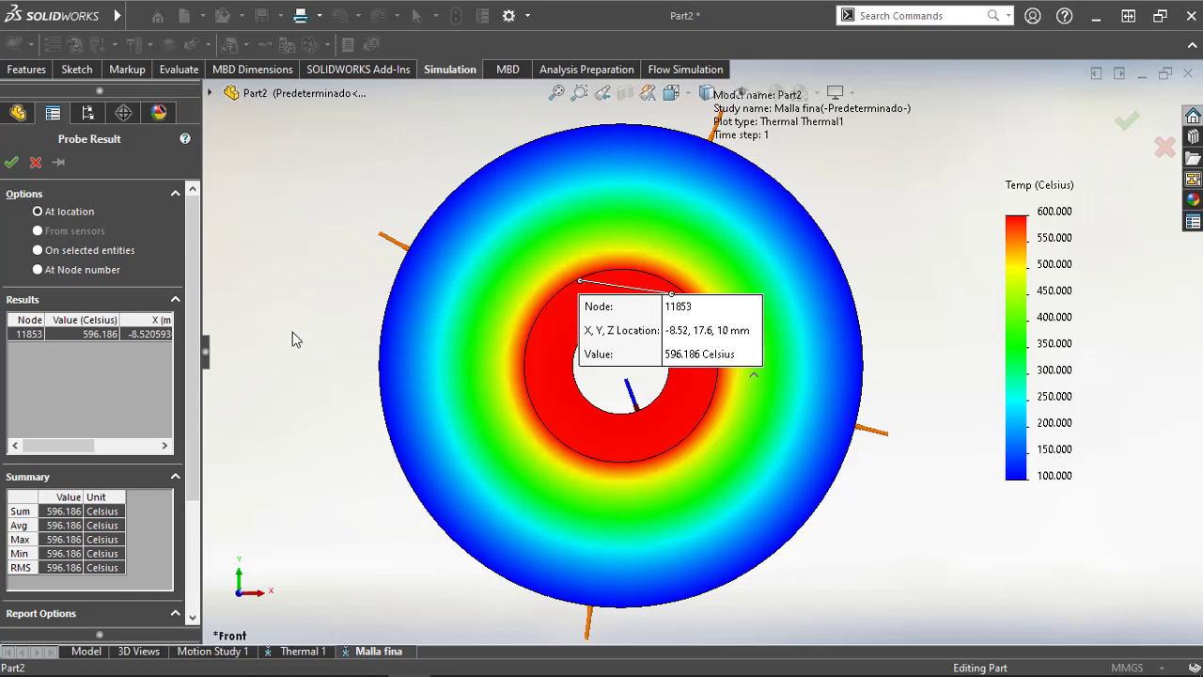
{"action": "key", "text": "Escape"}
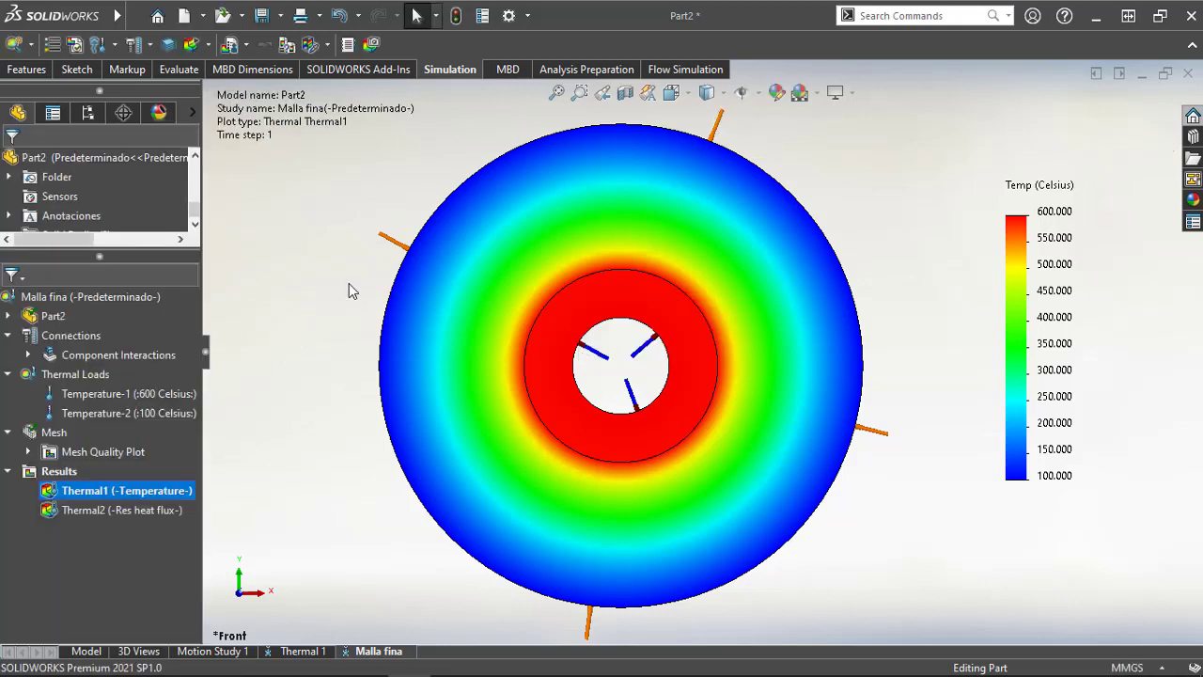
Step: Show the resultant heat flux plot of Malla fina, switch to Excel and set the heat flux in B3 to 2164.413
{"action": "left_click", "coordinate": [120, 509]}
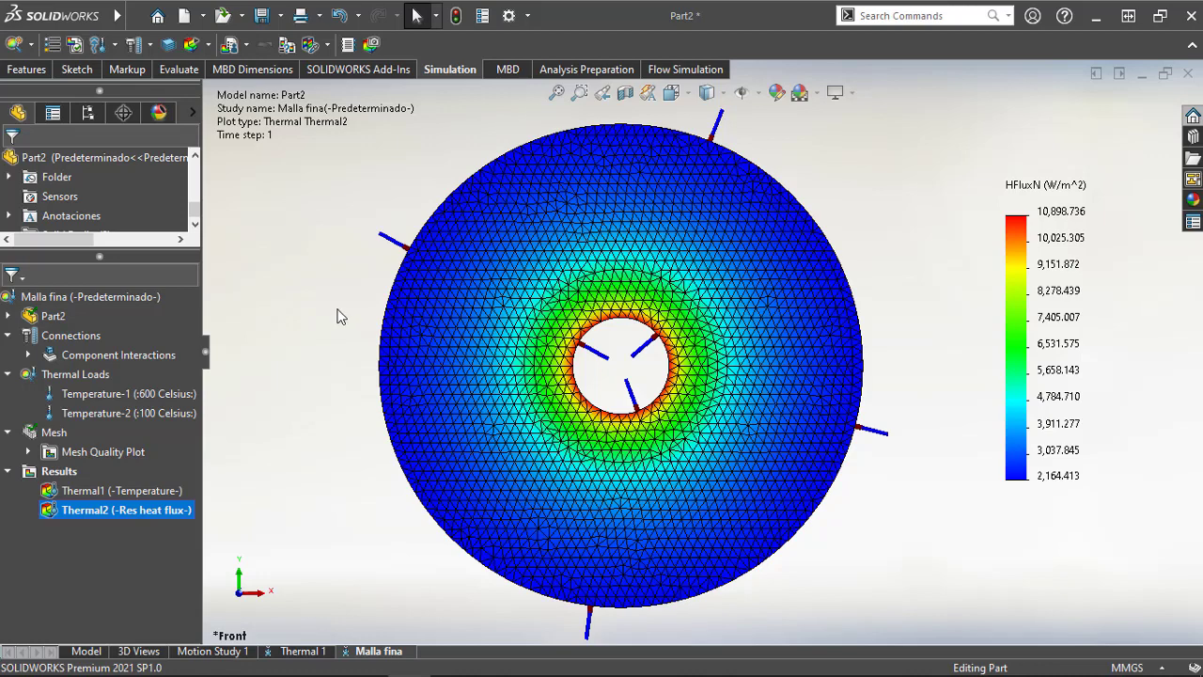
{"action": "key", "text": "alt+Tab"}
{"action": "left_click", "coordinate": [136, 333]}
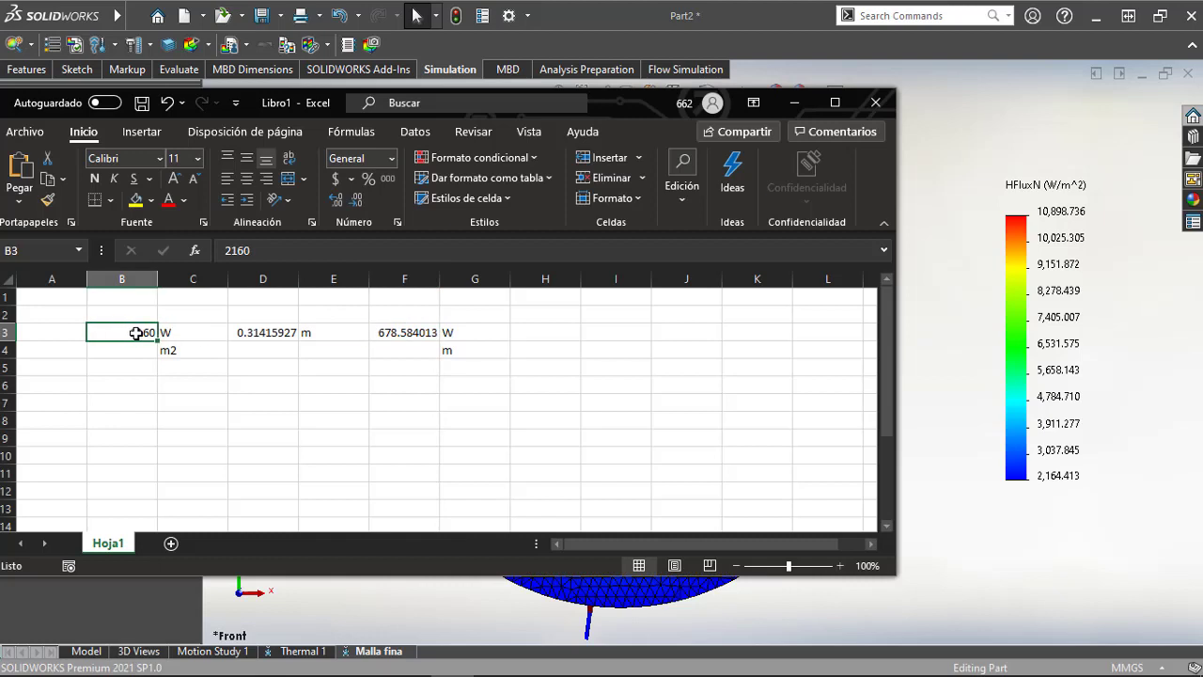
{"action": "left_click", "coordinate": [291, 254]}
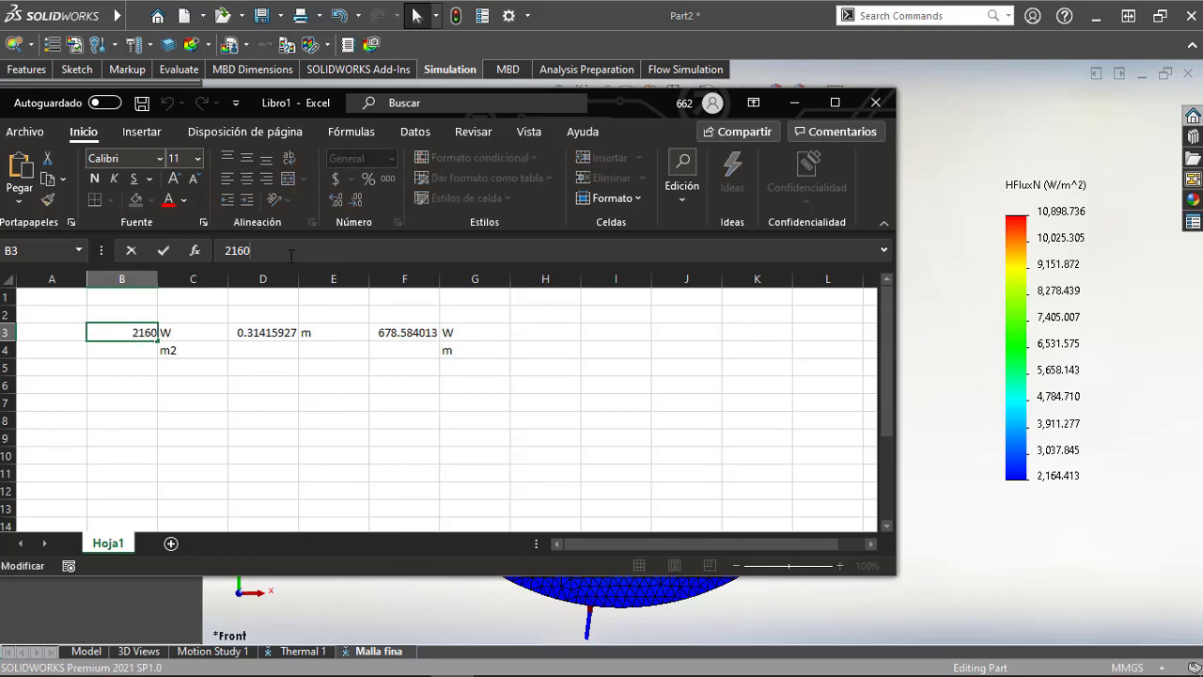
{"action": "key", "text": "BackSpace"}
{"action": "type", "text": "4.413"}
{"action": "key", "text": "Return"}
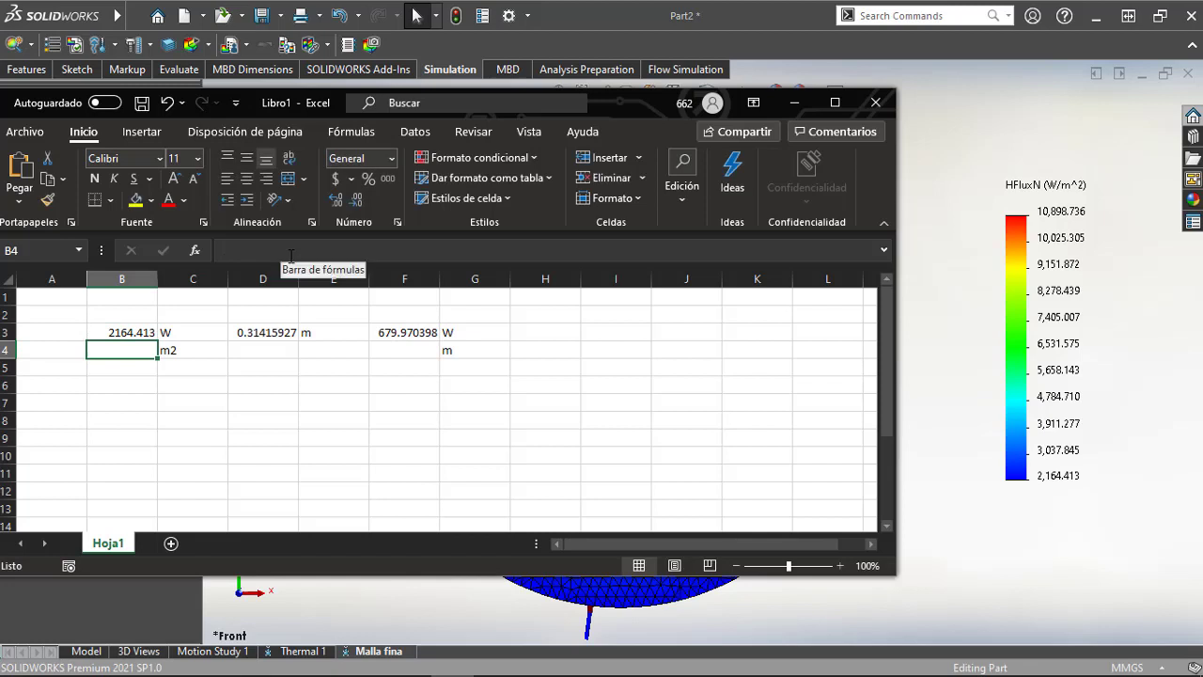
Step: Check the heat flow per metre in F3 and its units, and compare it with the hand calculation on the PowerPoint slide
{"action": "key", "text": "Up"}
{"action": "key", "text": "Right"}
{"action": "key", "text": "Right"}
{"action": "key", "text": "Right"}
{"action": "key", "text": "Right"}
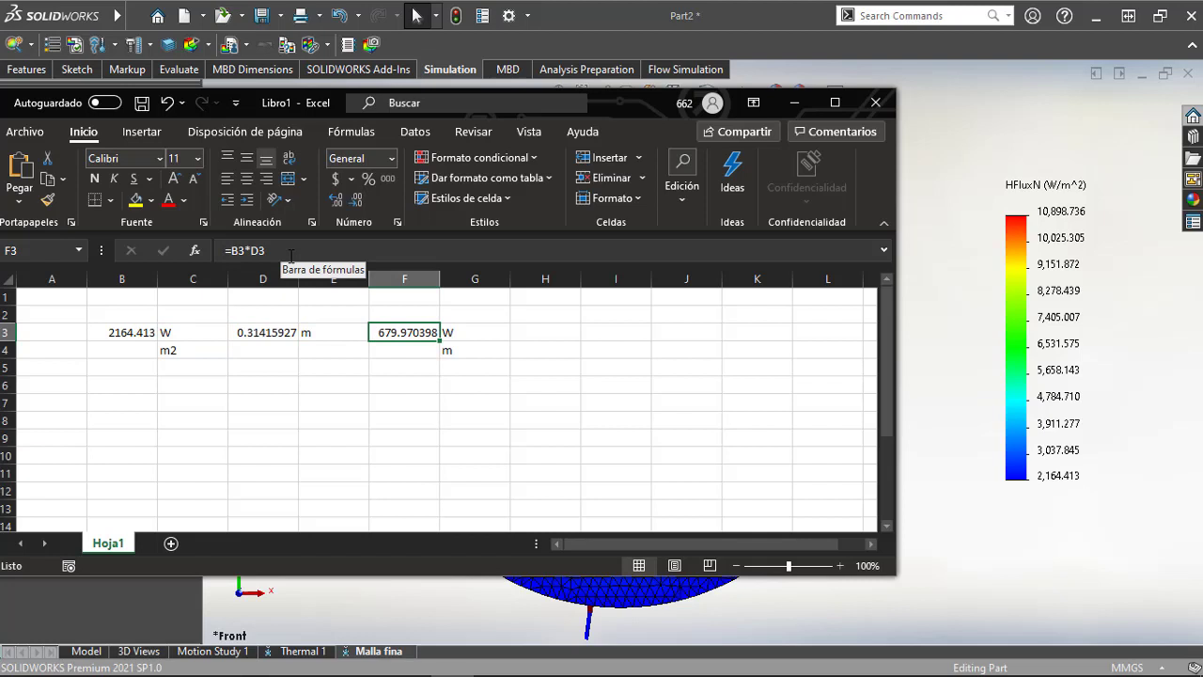
{"action": "left_click", "coordinate": [459, 335]}
{"action": "left_click", "coordinate": [462, 346]}
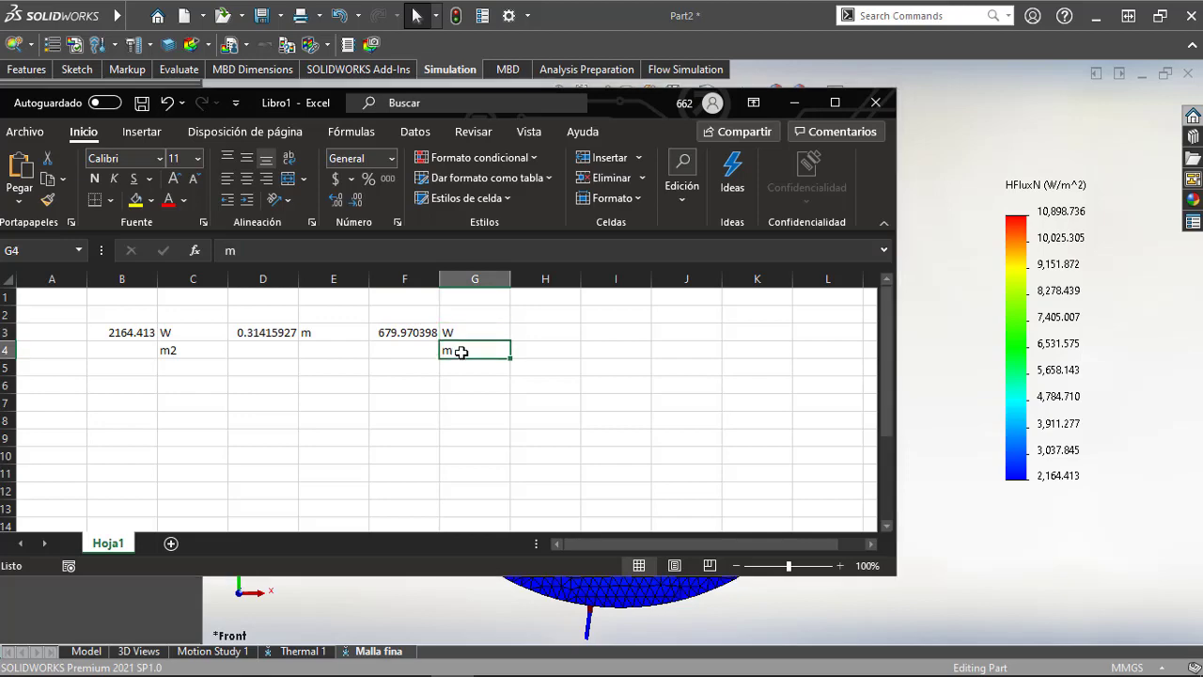
{"action": "key", "text": "alt+Tab"}
{"action": "key", "text": "alt+Tab"}
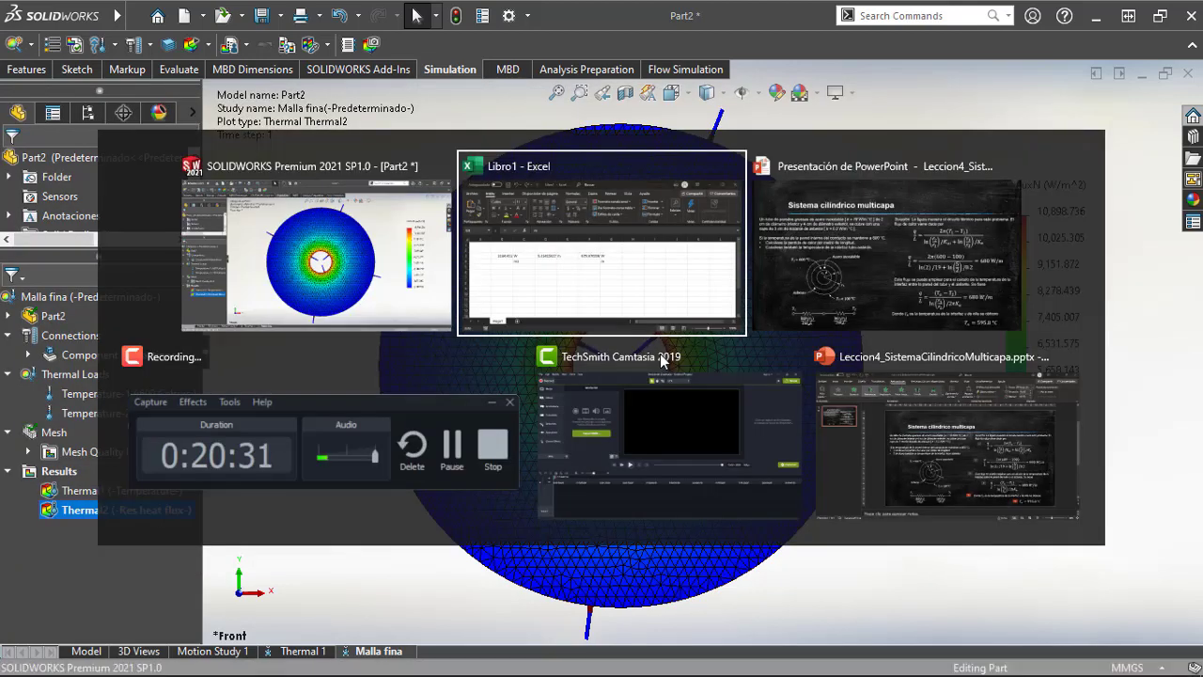
{"action": "key", "text": "Tab"}
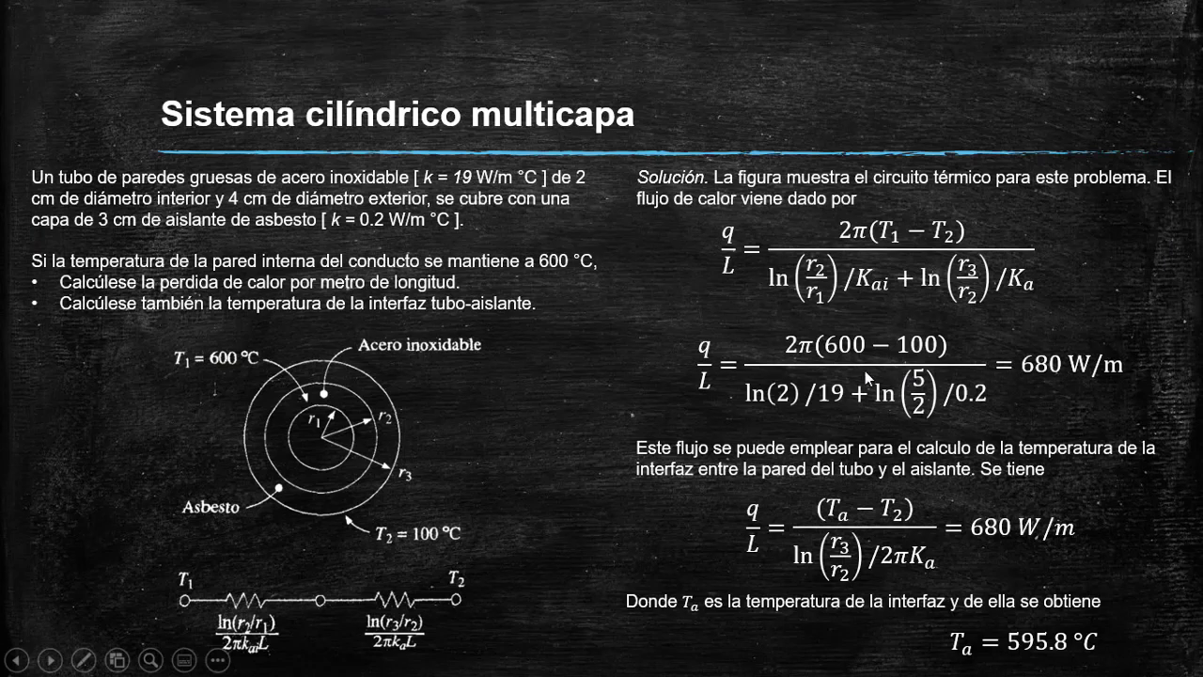
Step: Return to Excel and set the heat flux in B3 to the bore's maximum value, 10898.736
{"action": "key", "text": "alt+Tab"}
{"action": "key", "text": "Tab"}
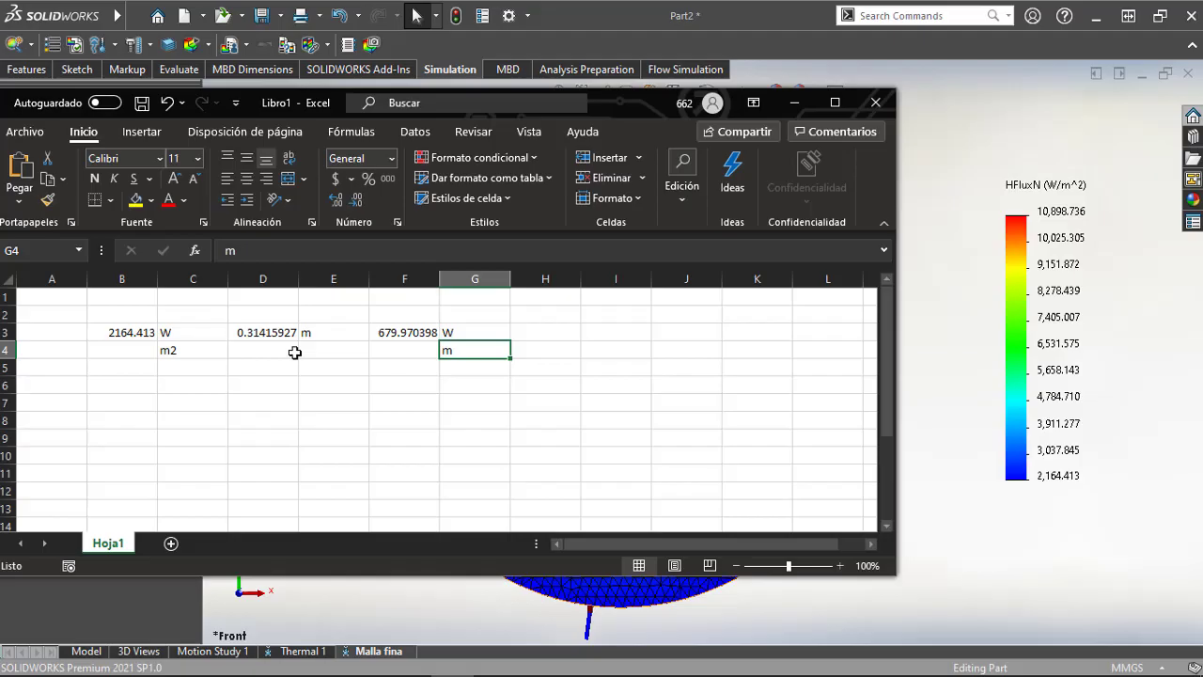
{"action": "left_click", "coordinate": [139, 333]}
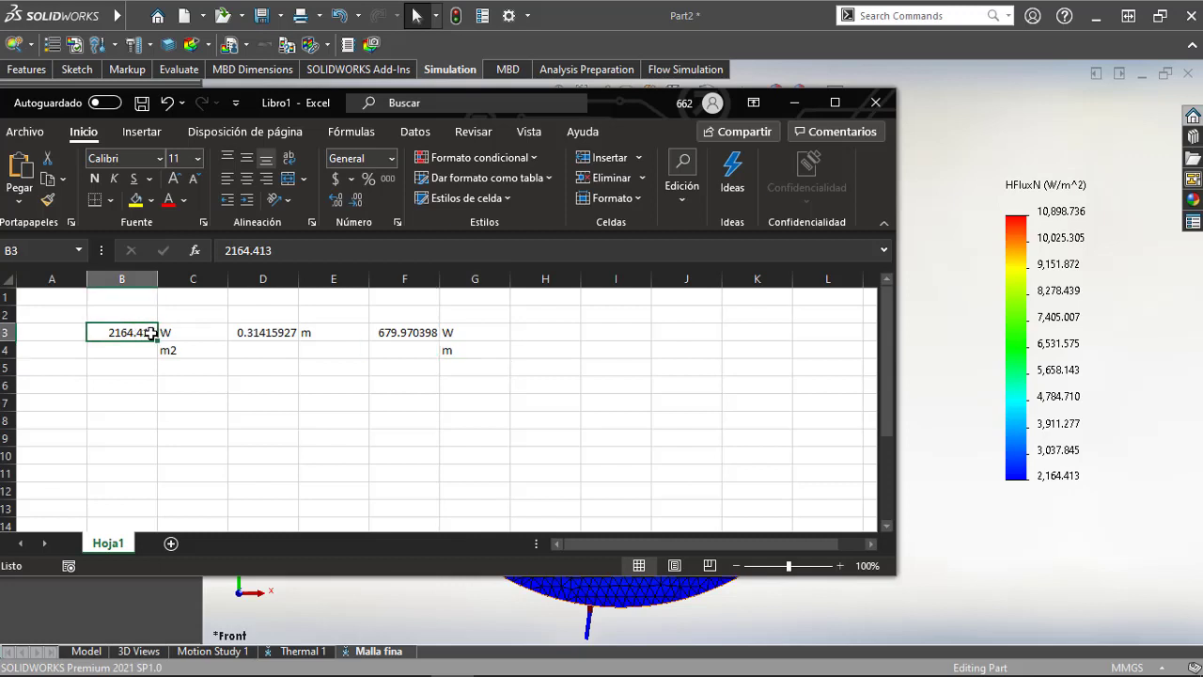
{"action": "type", "text": "10"}
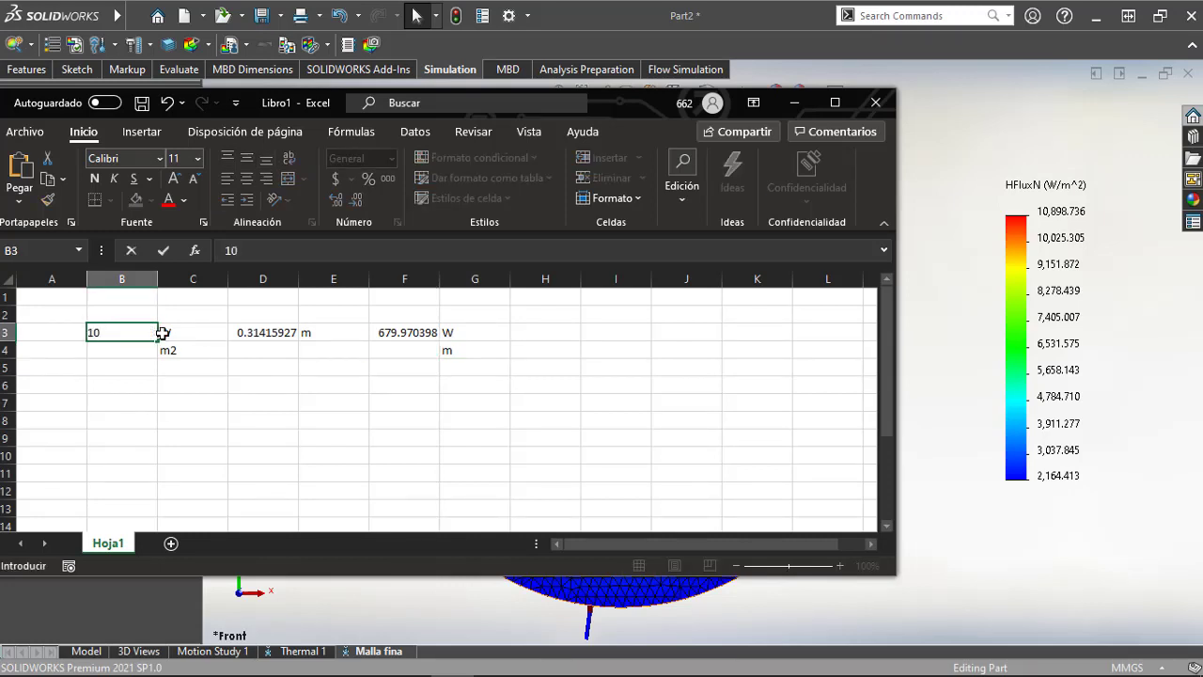
{"action": "type", "text": "898.736"}
{"action": "key", "text": "Return"}
Step: Change the perimeter formula in D3 to =PI()*0.02 for the bore diameter
{"action": "key", "text": "Up"}
{"action": "key", "text": "Right"}
{"action": "key", "text": "Right"}
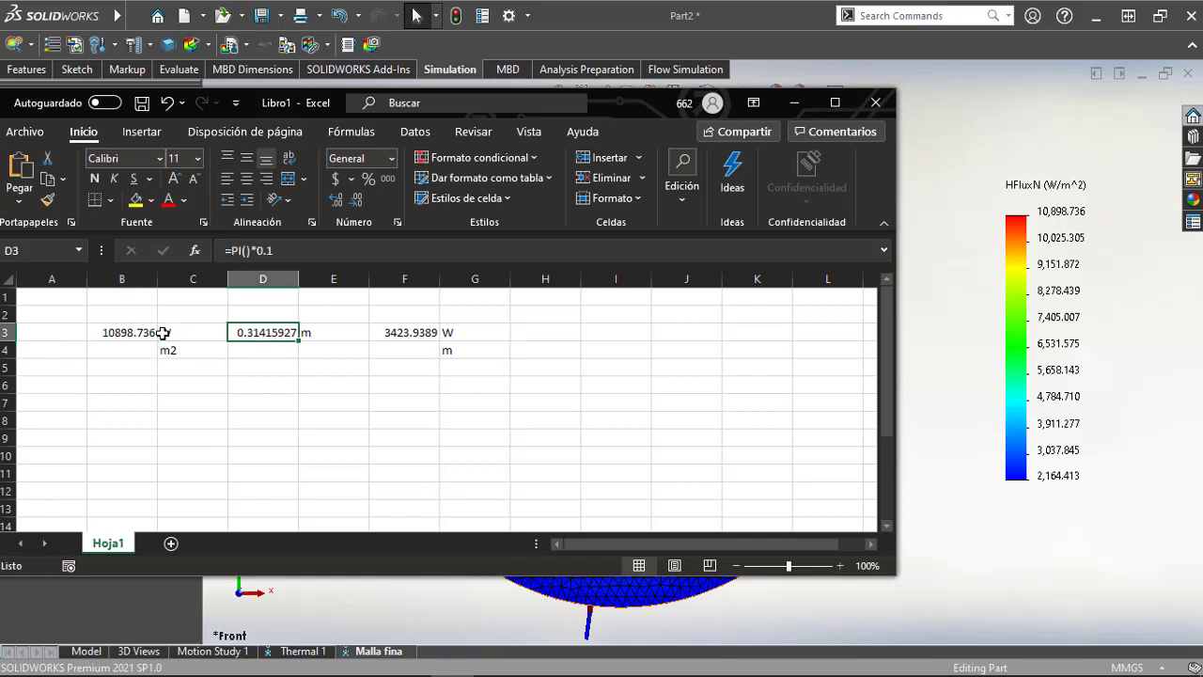
{"action": "left_click", "coordinate": [292, 251]}
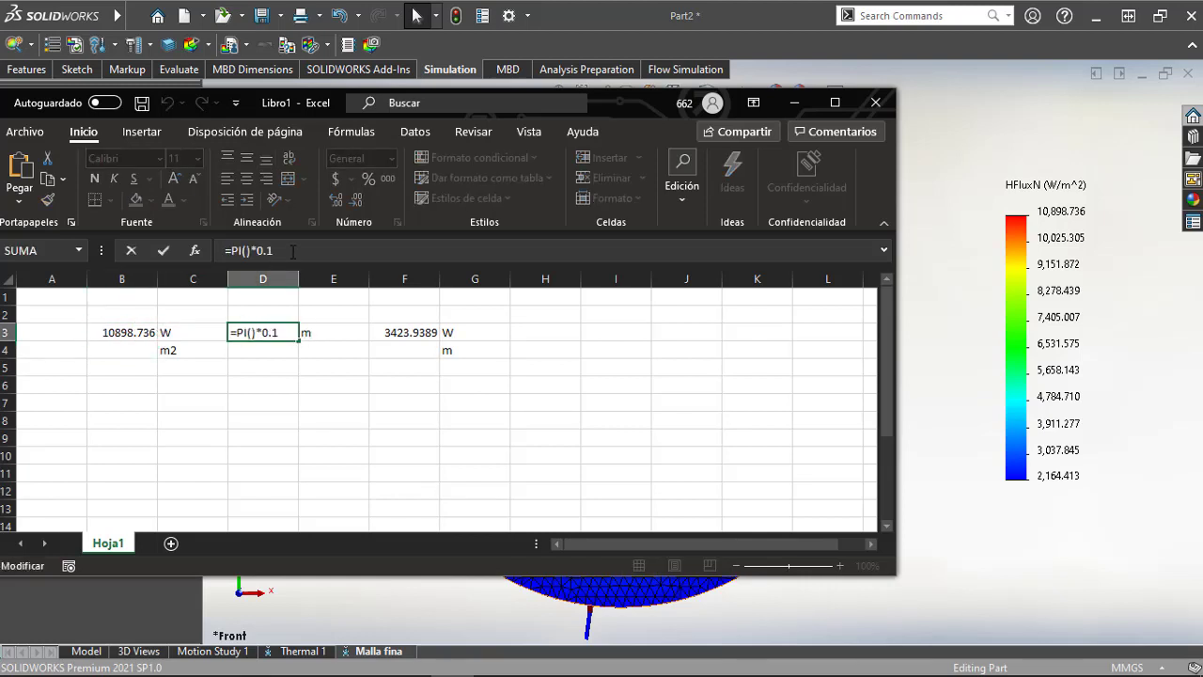
{"action": "key", "text": "BackSpace"}
{"action": "type", "text": "02"}
{"action": "key", "text": "Return"}
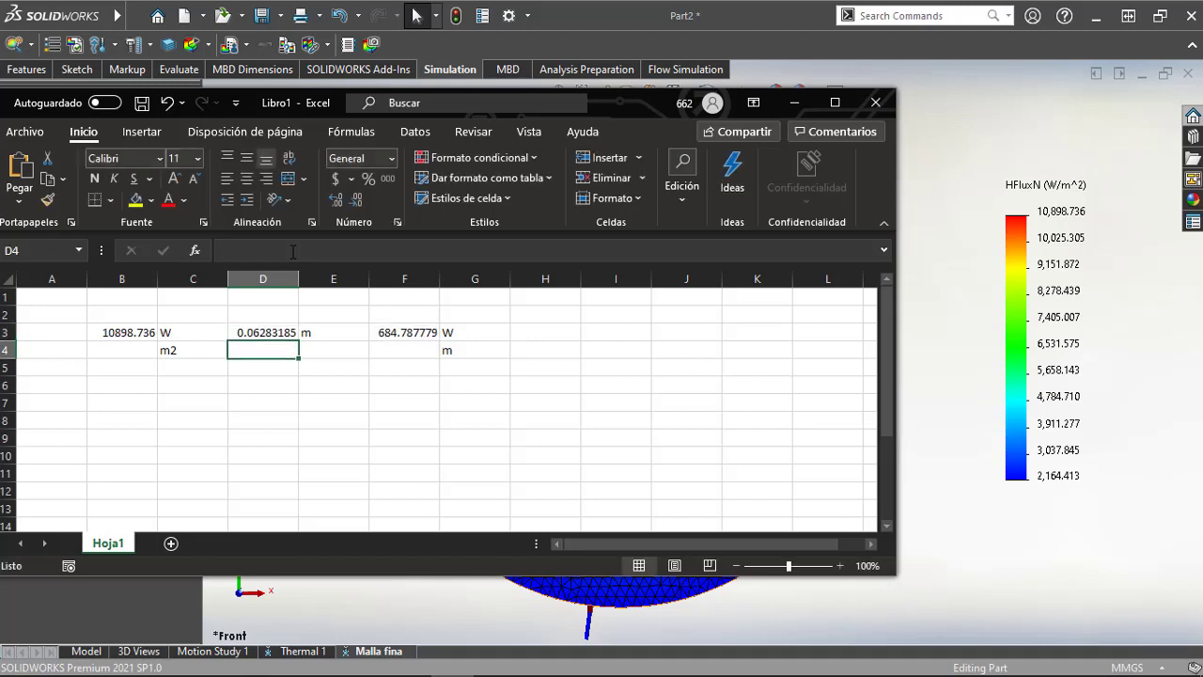
Step: Check the heat flow per metre in F3, and switch to SOLIDWORKS to examine the mesh and heat flux around the bore edge of Malla fina
{"action": "left_click", "coordinate": [420, 333]}
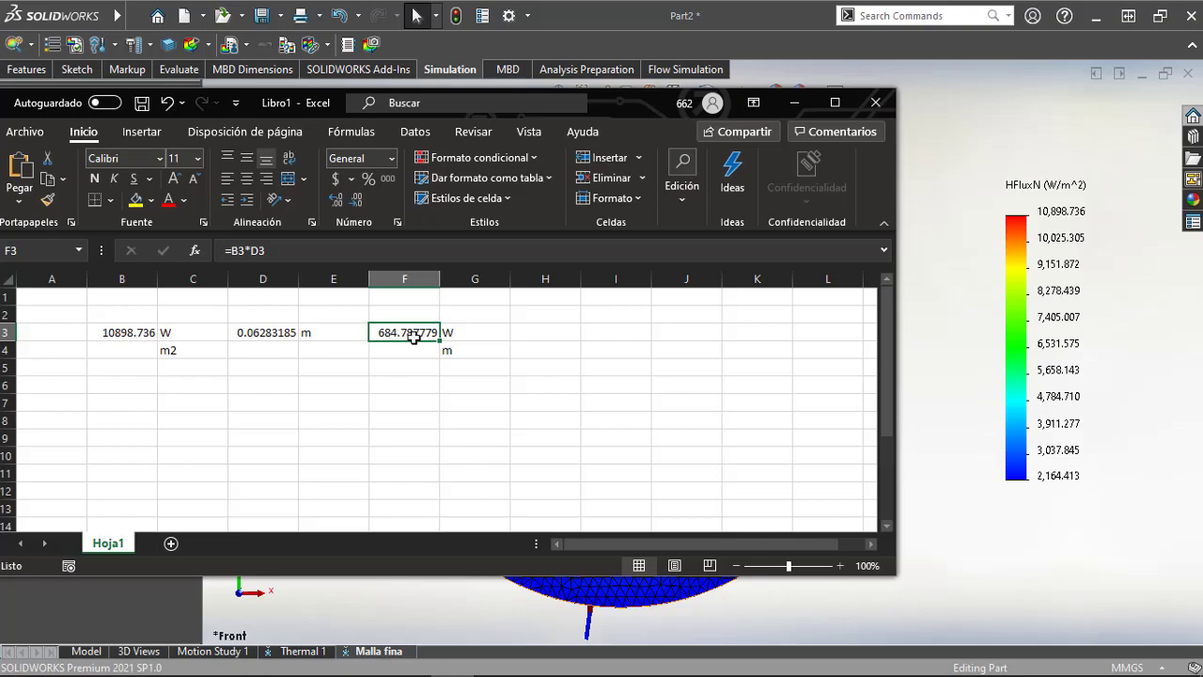
{"action": "left_click", "coordinate": [956, 408]}
{"action": "scroll", "coordinate": [650, 340], "scroll_direction": "down", "scroll_amount": 6}
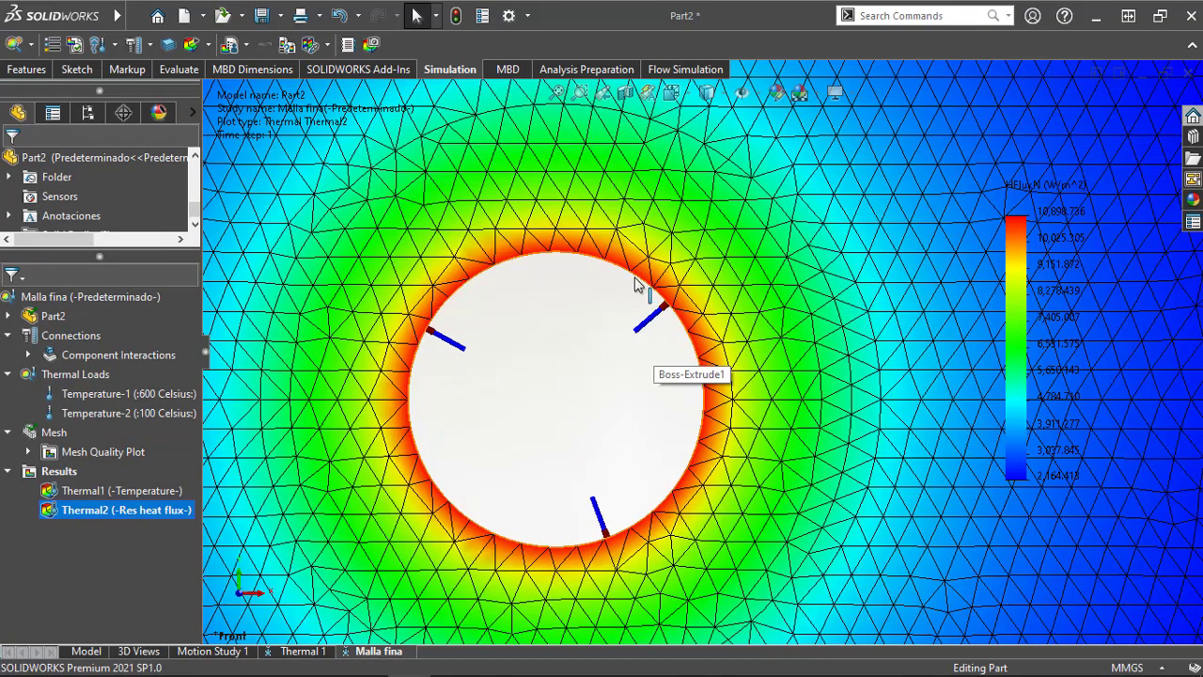
{"action": "scroll", "coordinate": [610, 268], "scroll_direction": "down", "scroll_amount": 4}
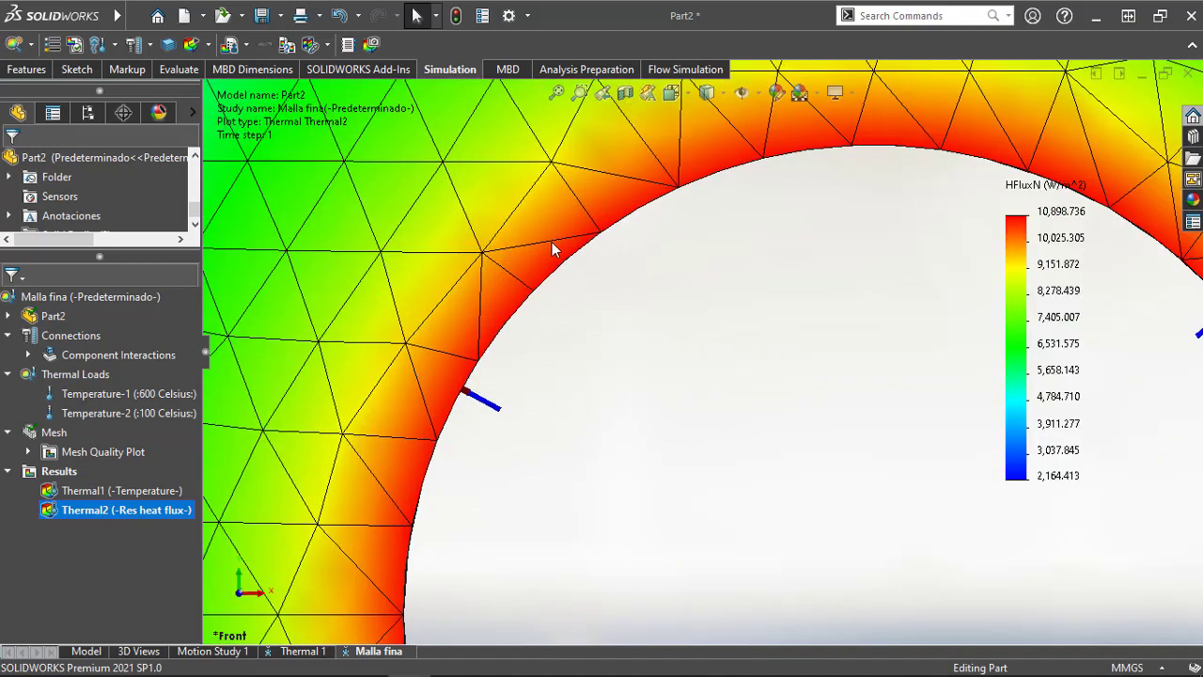
{"action": "scroll", "coordinate": [675, 259], "scroll_direction": "up", "scroll_amount": 4}
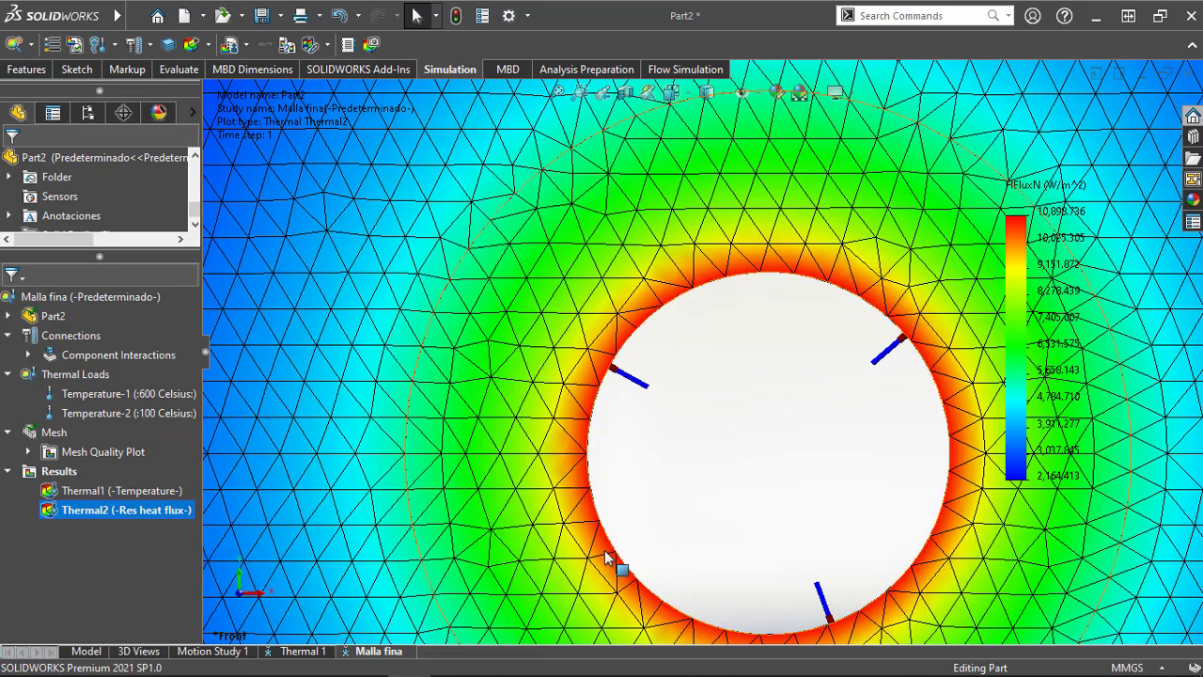
{"action": "scroll", "coordinate": [617, 564], "scroll_direction": "up", "scroll_amount": 3}
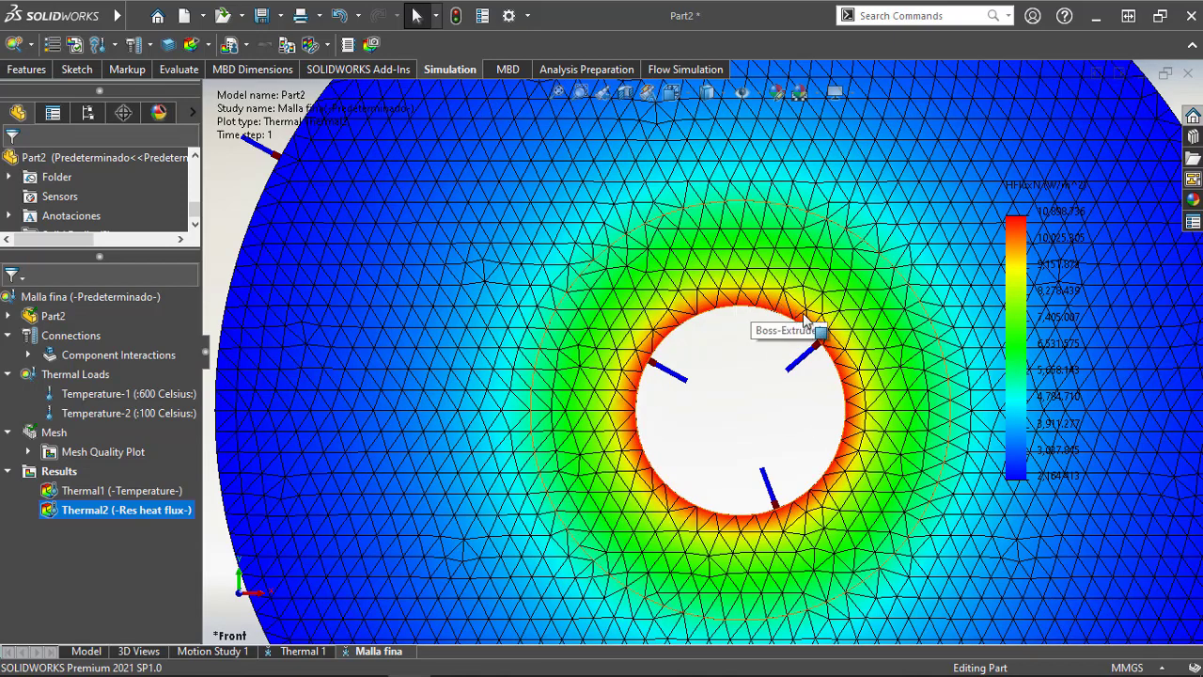
{"action": "scroll", "coordinate": [733, 423], "scroll_direction": "up", "scroll_amount": 3}
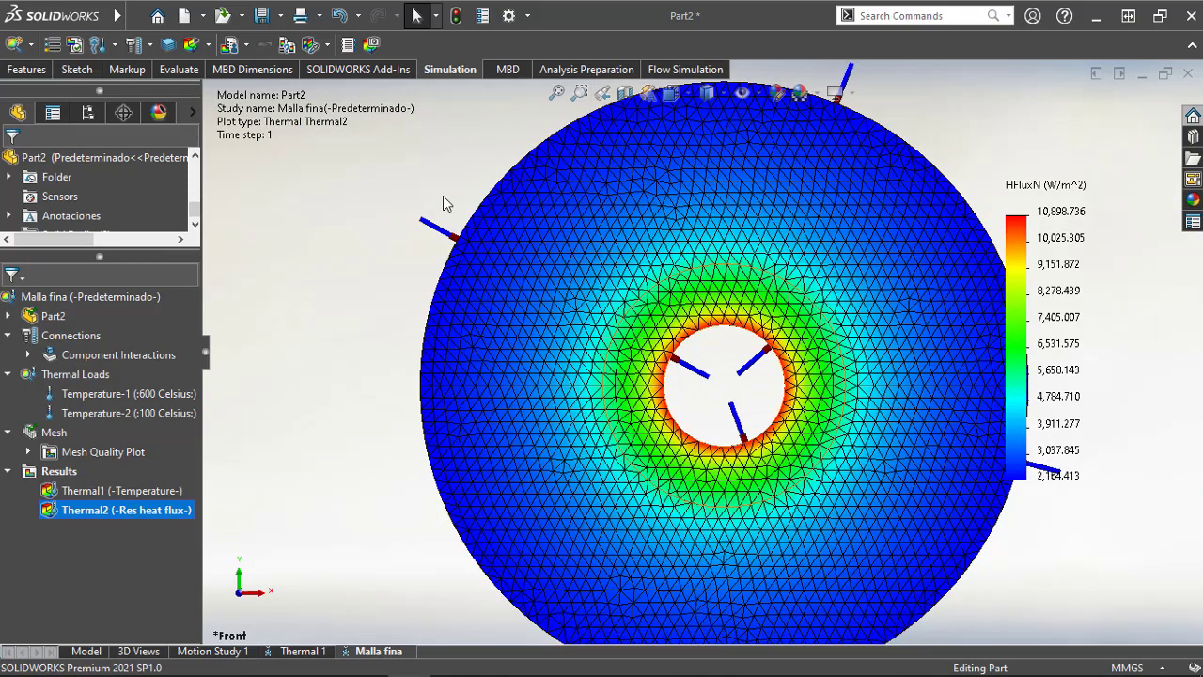
{"action": "key", "text": "f"}
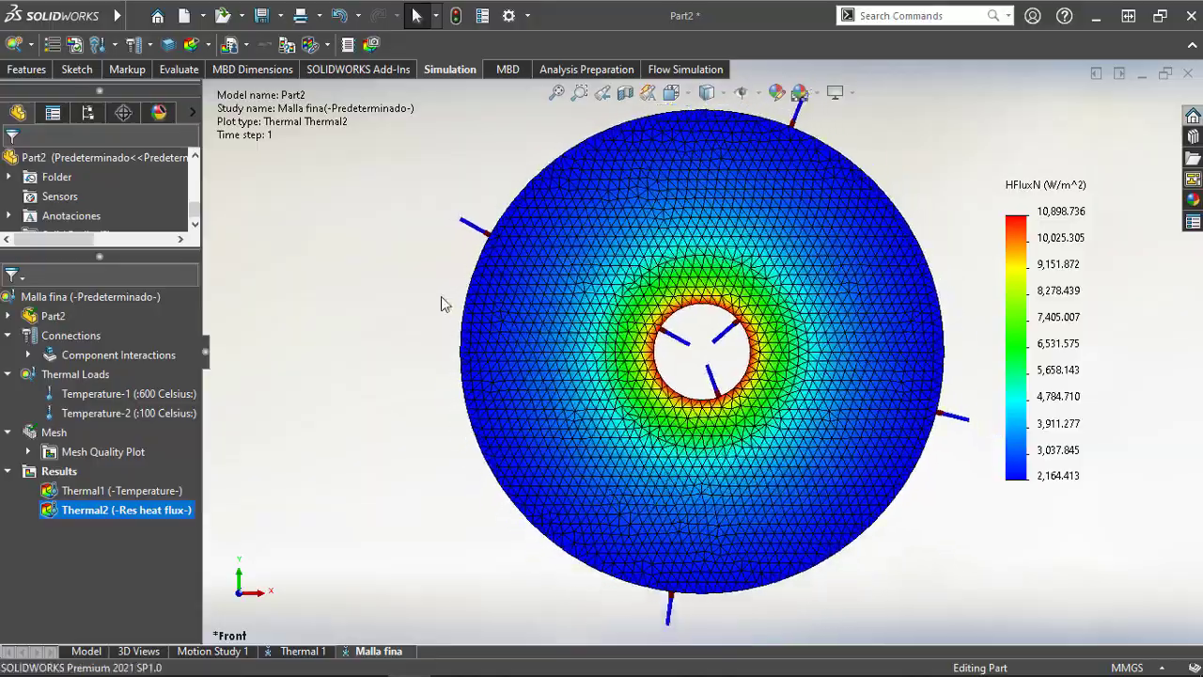